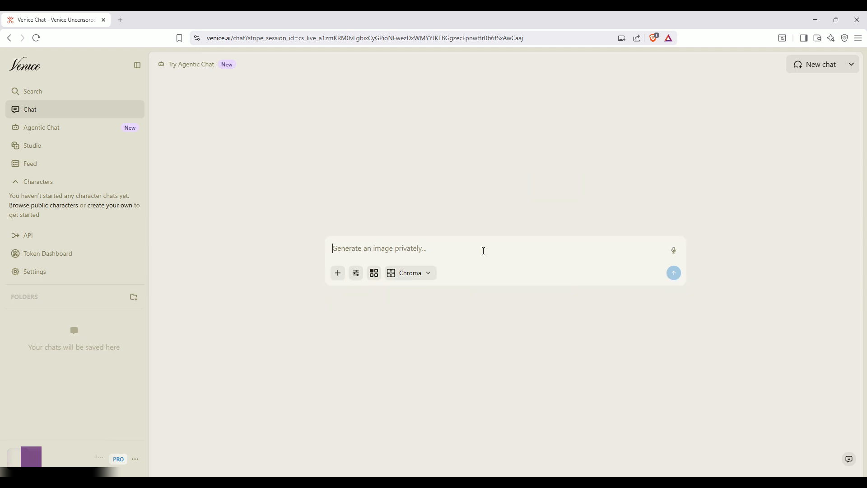
# Write an image prompt: Everquest and Dungeons and dragons gnome in ornate black silk robes passing medieval city gates, seeing a pretty halfling woman by a merchant's cart
pyautogui.write('Everqw')
pyautogui.press('BackSpace')
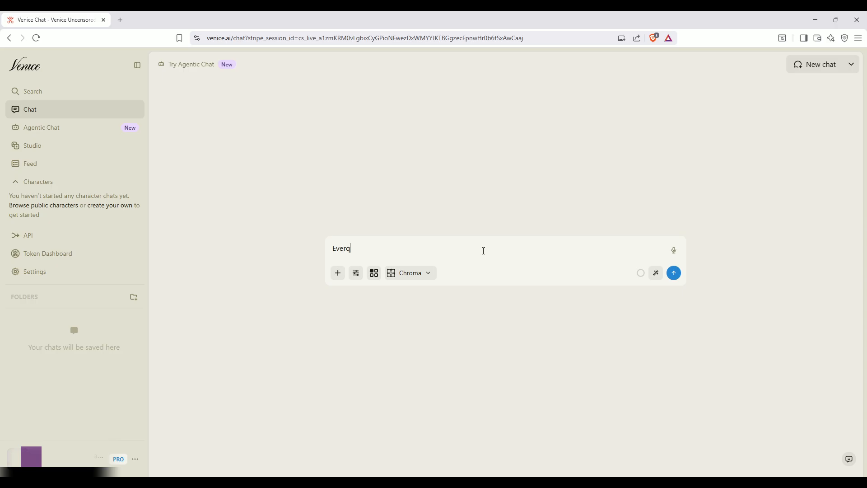
pyautogui.write('uest and D')
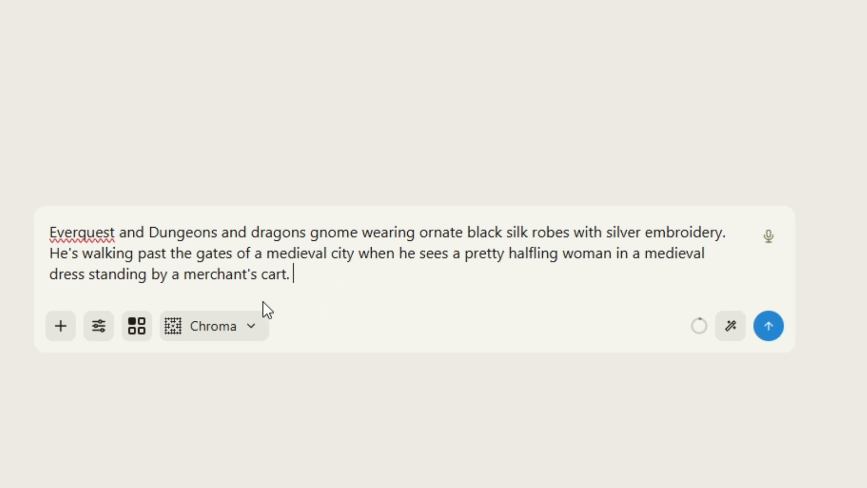
# Set the image style to Anime from the favorite styles in the image generation settings
pyautogui.click(101, 328)
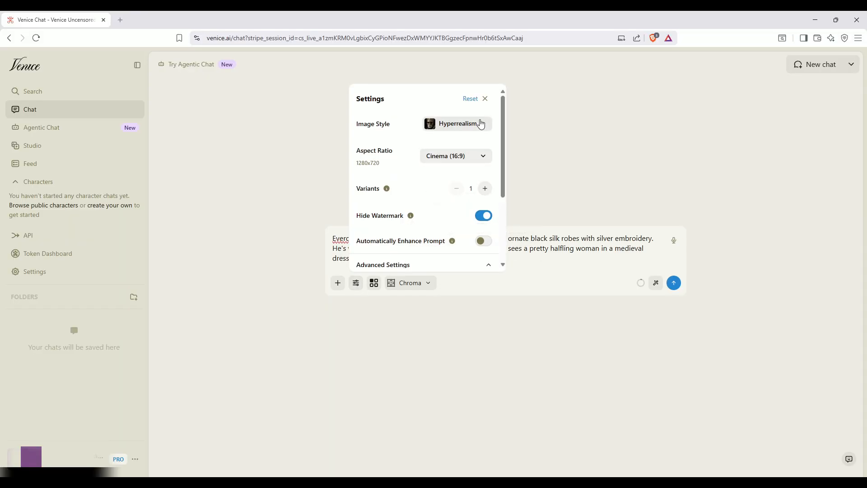
pyautogui.click(479, 132)
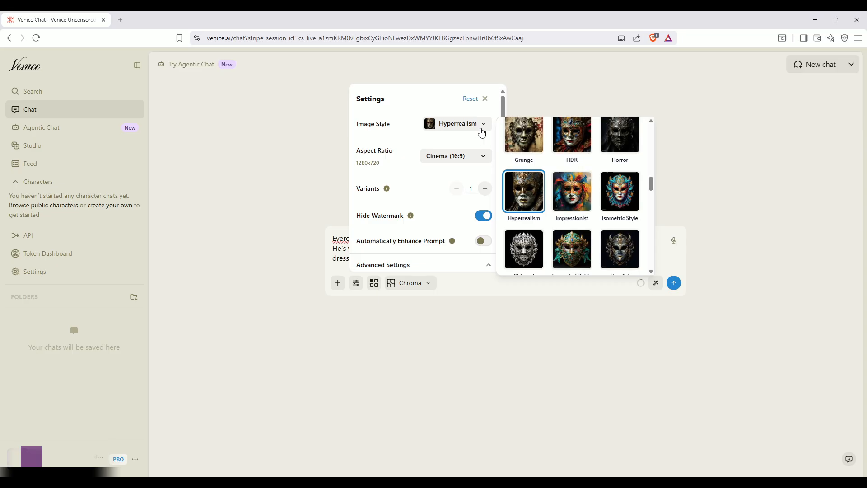
pyautogui.scroll(15, 537, 168)
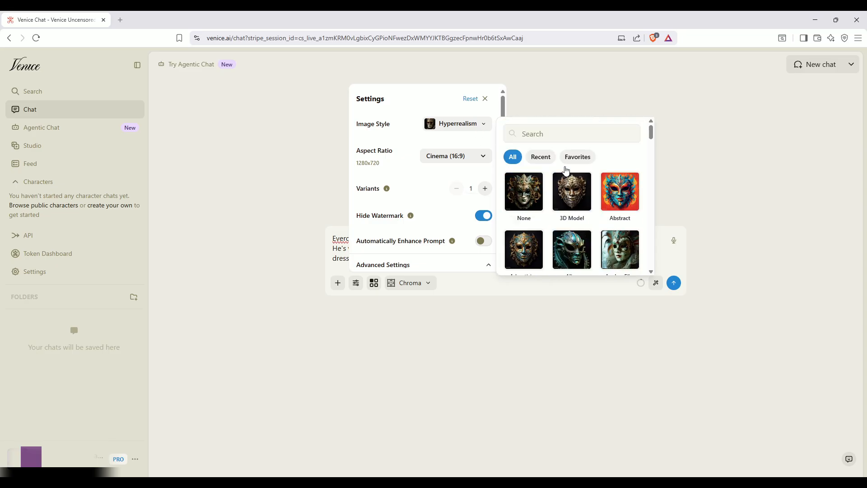
pyautogui.click(577, 156)
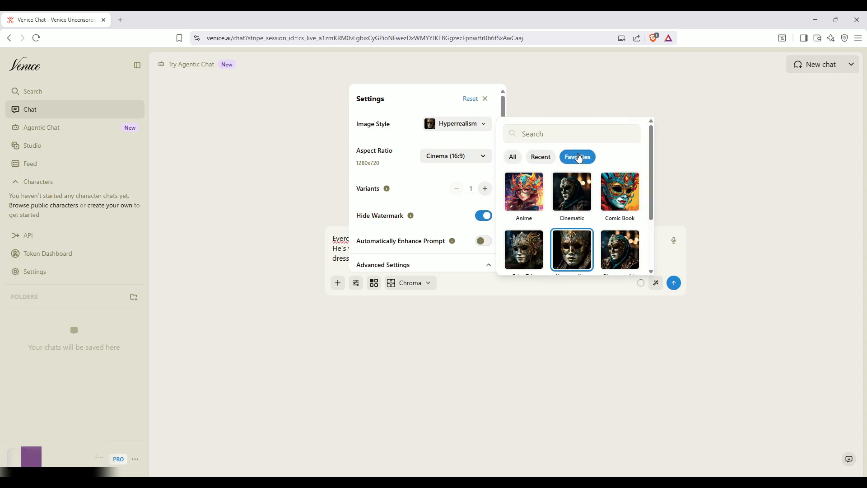
pyautogui.click(522, 188)
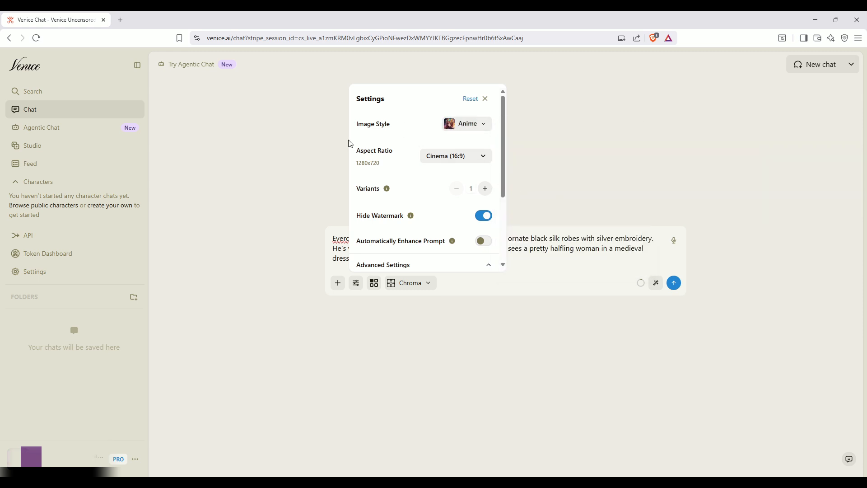
# Keep the Cinema (16:9) aspect ratio and hidden watermark, and turn on Automatically Enhance Prompt
pyautogui.click(461, 156)
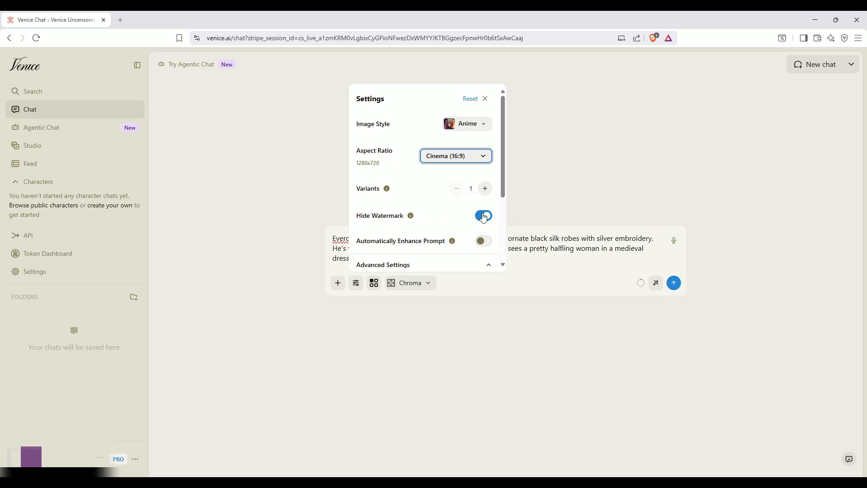
pyautogui.click(484, 217)
pyautogui.click(485, 219)
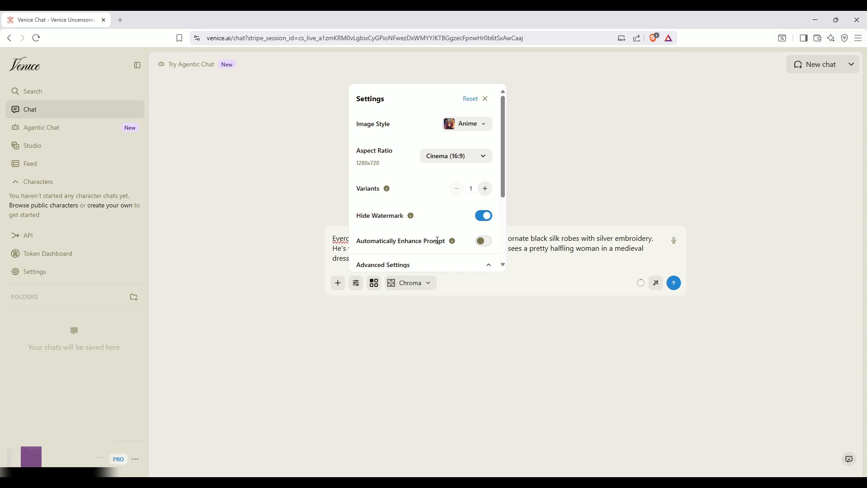
pyautogui.scroll(-3, 485, 249)
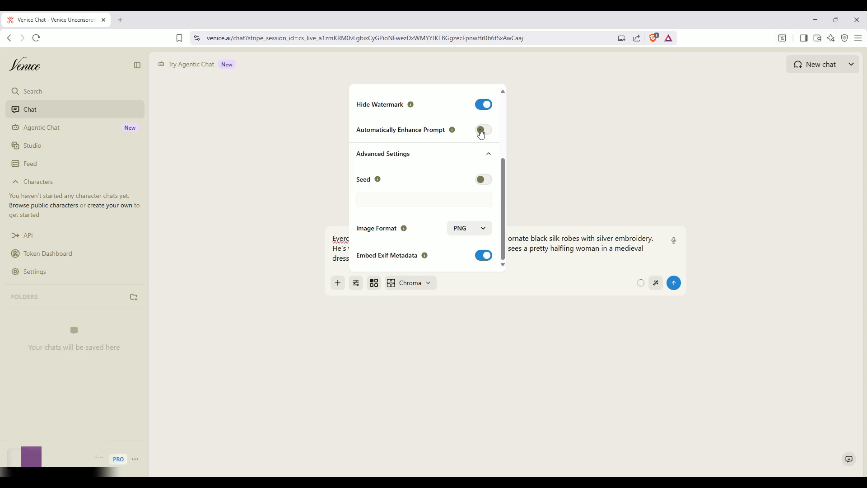
pyautogui.click(481, 132)
pyautogui.click(272, 190)
# Generate the image after copying the whole prompt text for reuse, and inspect the result enlarged
pyautogui.moveTo(474, 260); pyautogui.dragTo(318, 223)
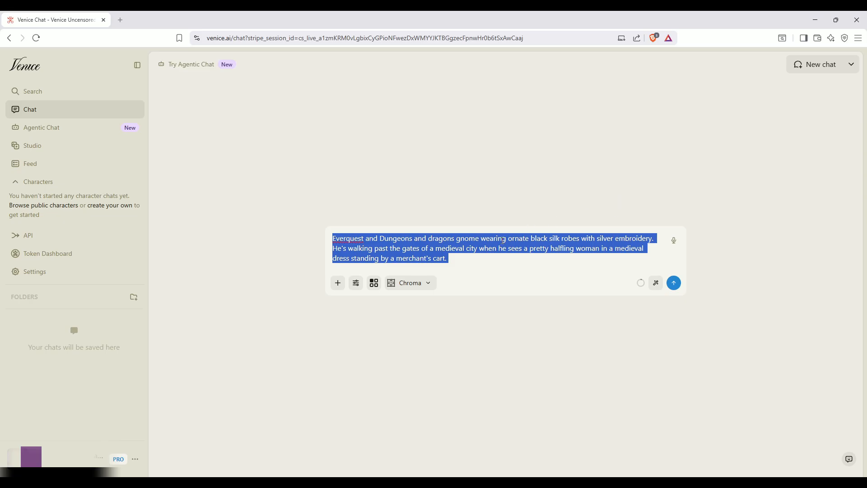
pyautogui.click(485, 264)
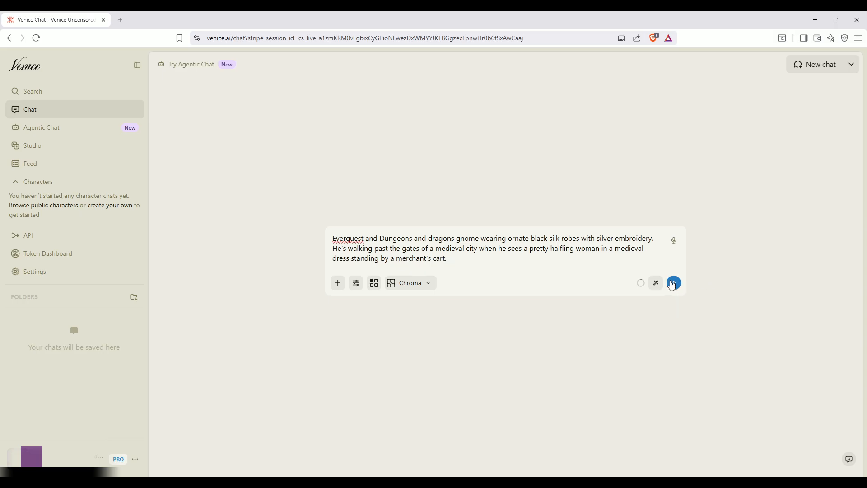
pyautogui.click(674, 283)
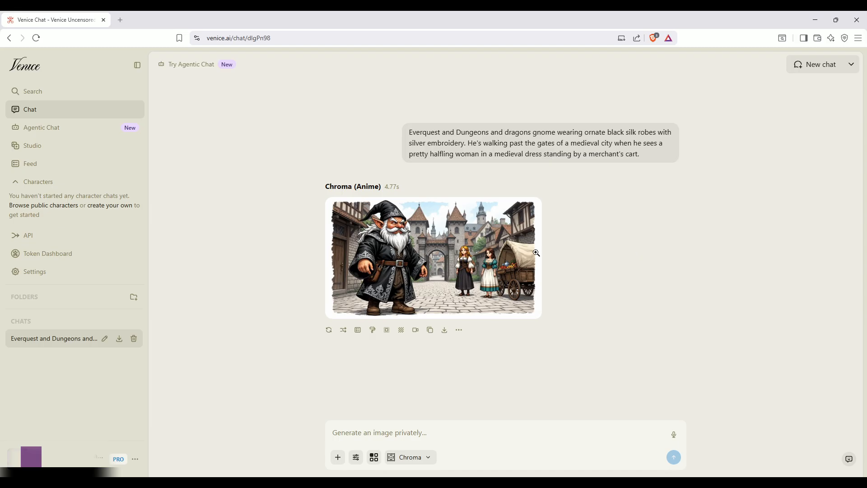
pyautogui.click(483, 252)
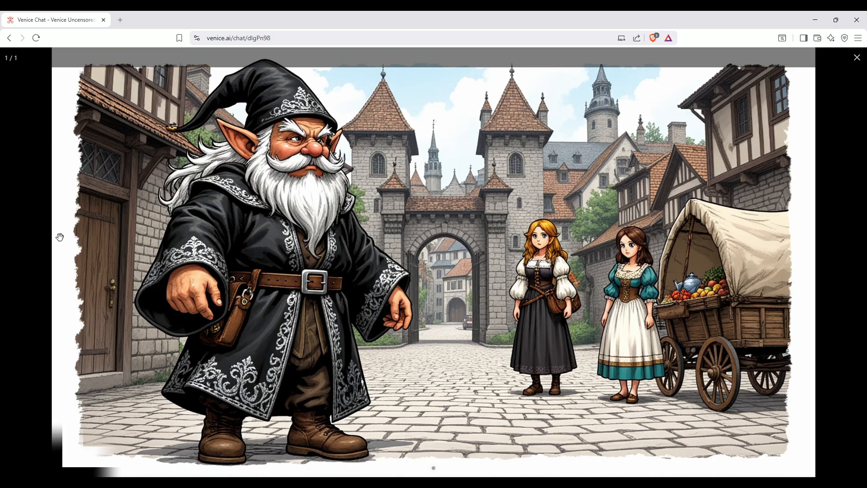
pyautogui.click(828, 177)
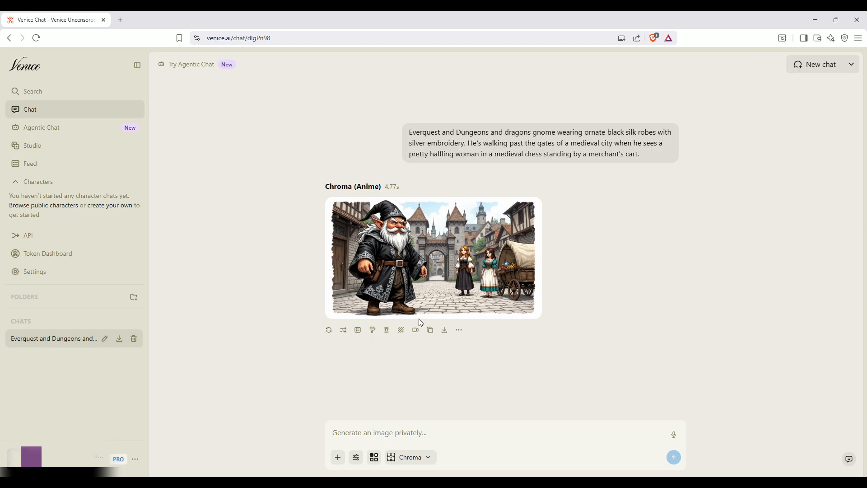
# Reuse the copied prompt with "Photo realistic, high resolution. Depth of field. Ambient noise." appended, generate the image, and inspect it enlarged
pyautogui.click(430, 330)
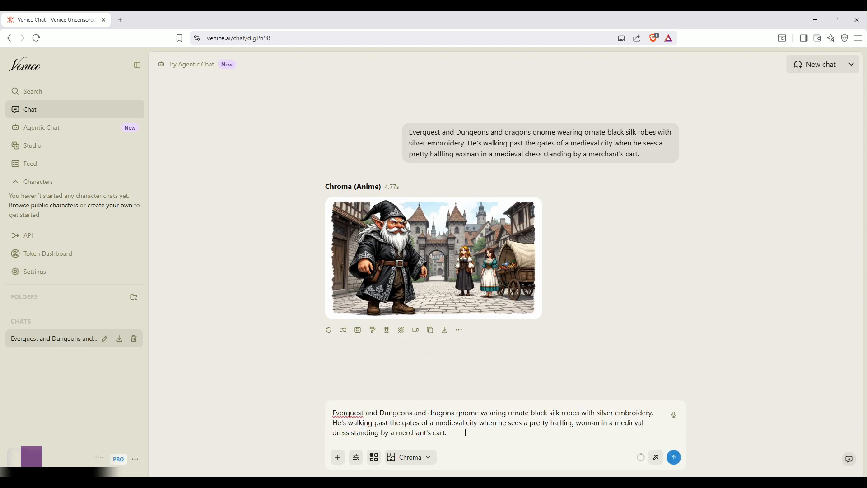
pyautogui.hotkey('ctrl', 'v')
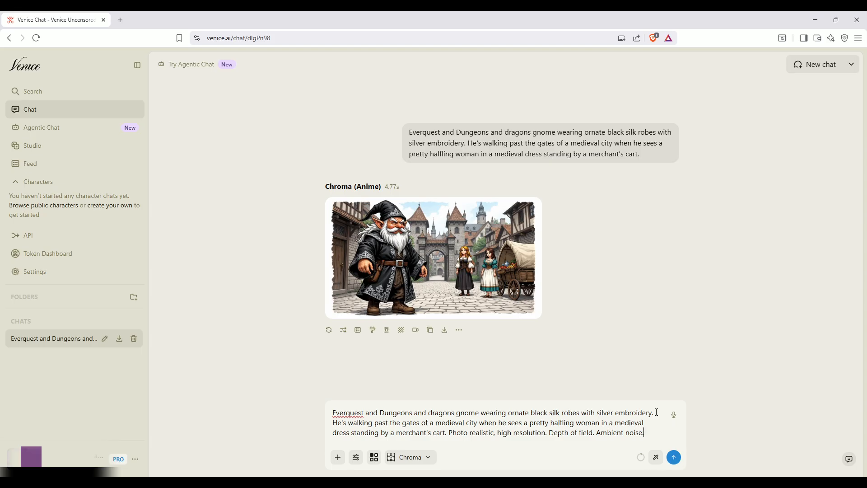
pyautogui.click(676, 460)
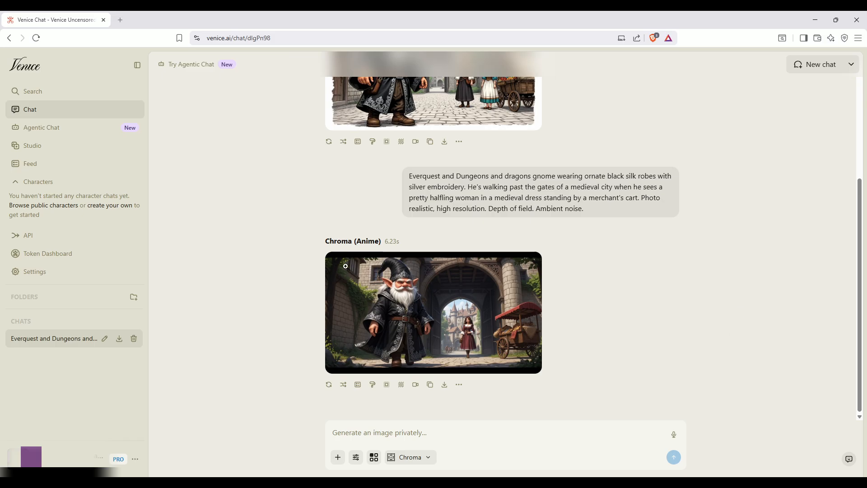
pyautogui.click(395, 275)
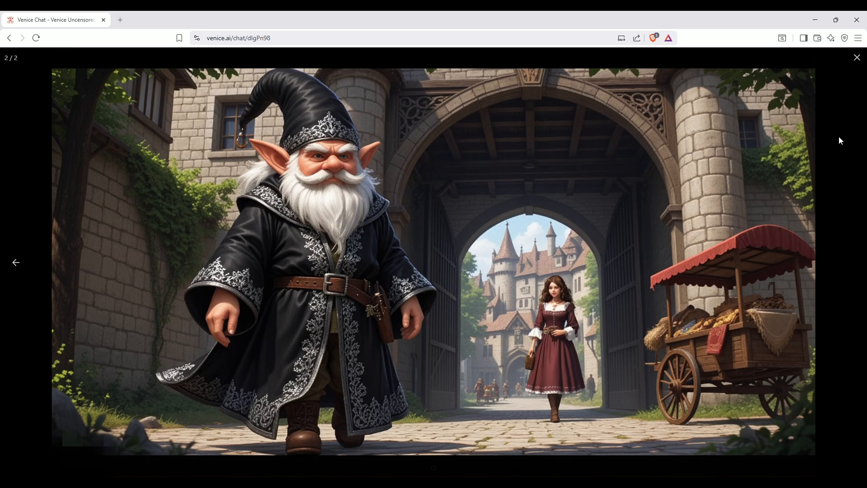
pyautogui.click(857, 58)
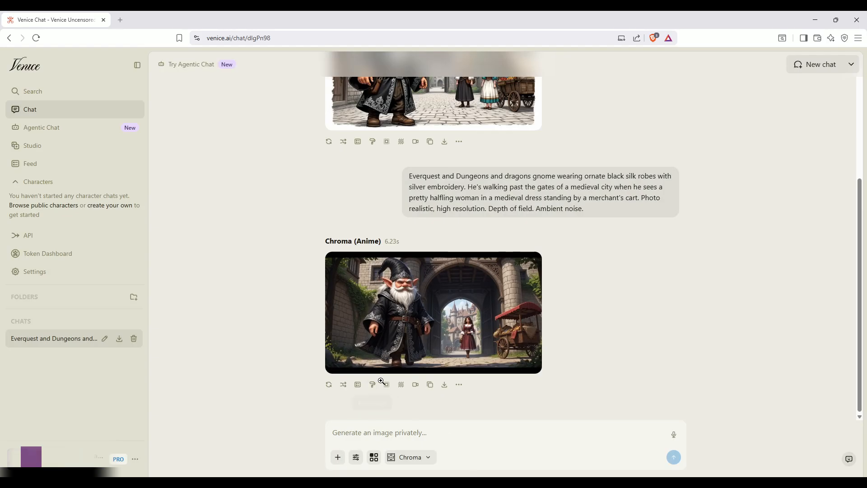
# Change the image style to Hyperrealism in the image generation settings and close them
pyautogui.click(358, 457)
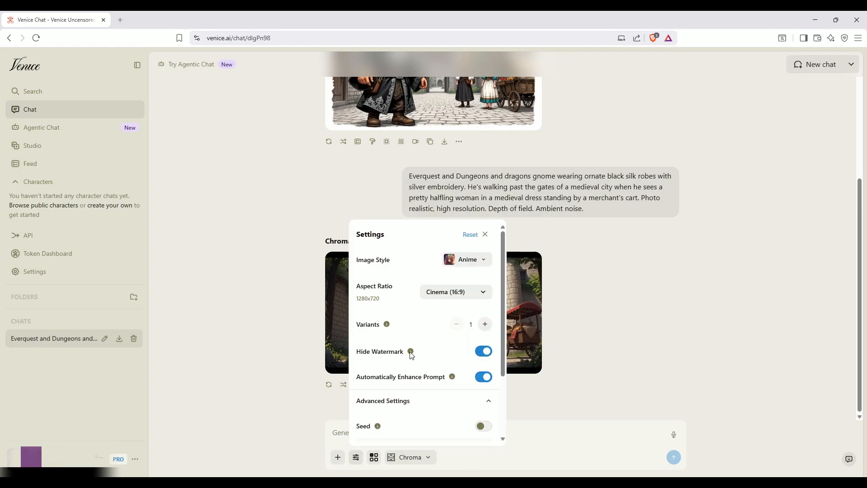
pyautogui.click(468, 260)
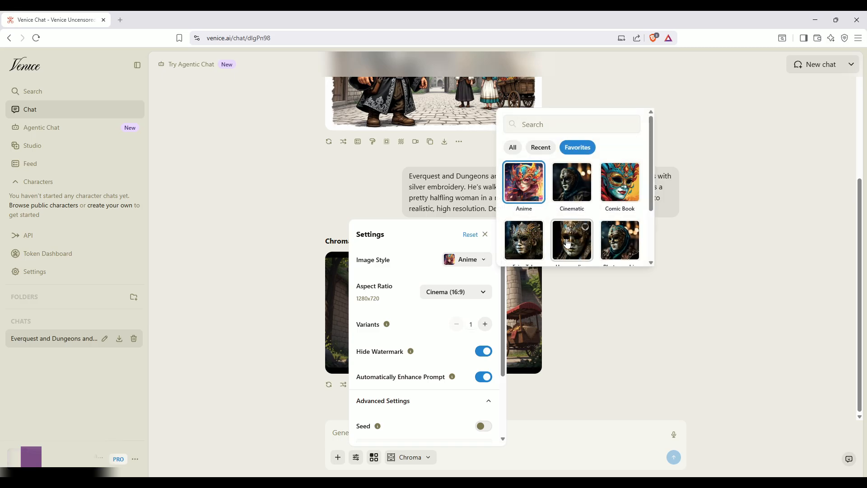
pyautogui.scroll(-2, 567, 243)
pyautogui.click(572, 162)
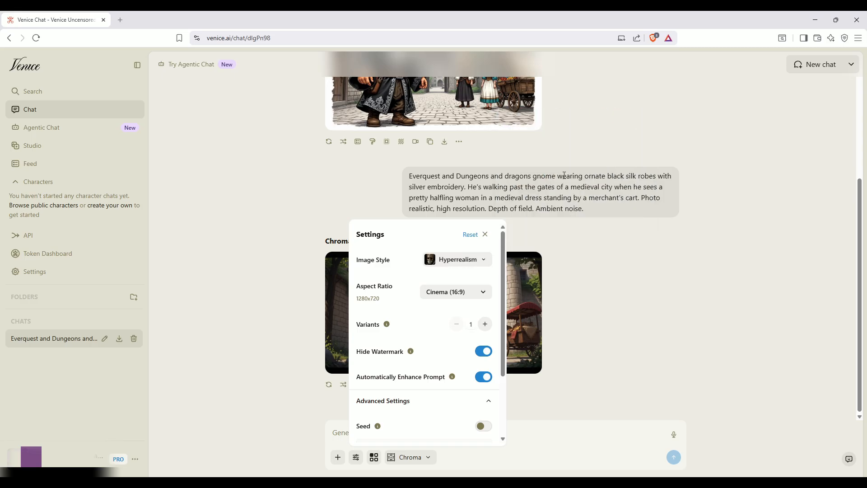
pyautogui.click(235, 234)
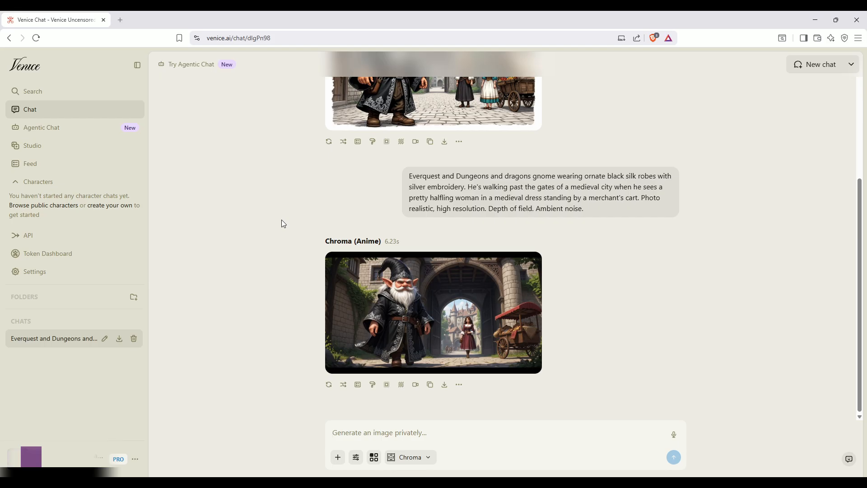
# Regenerate the photo realistic prompt's image in the new style, inspect the result enlarged, and regenerate it once more
pyautogui.click(328, 385)
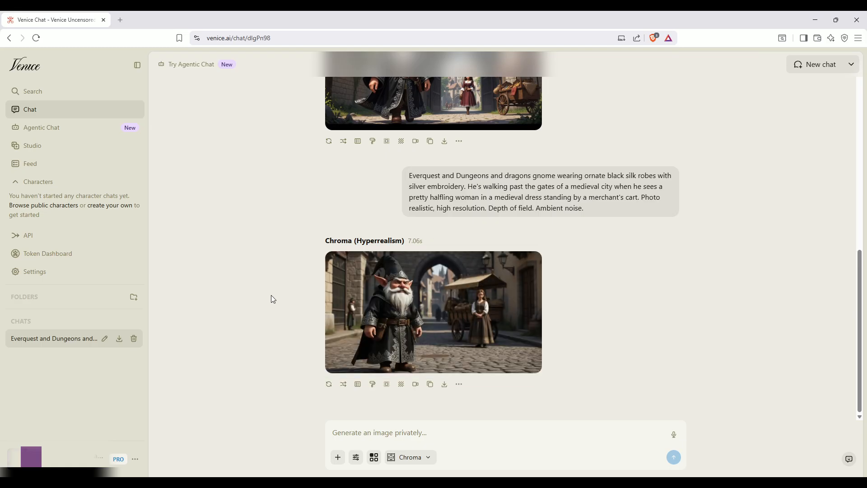
pyautogui.click(461, 305)
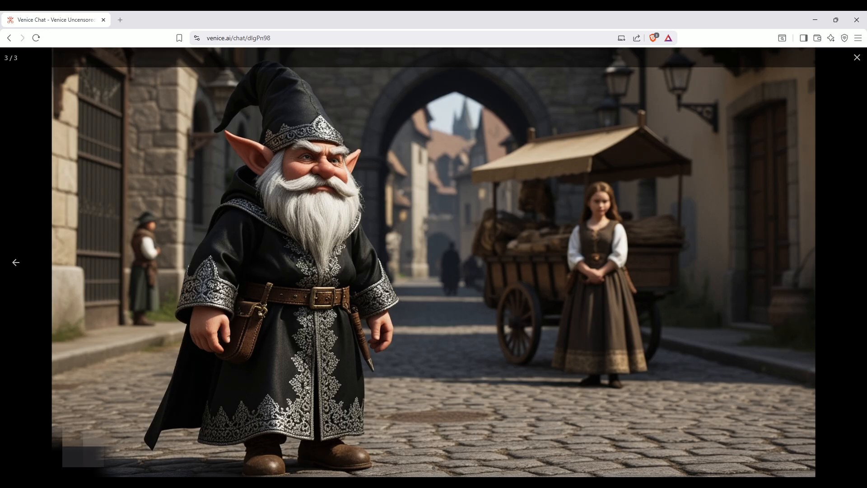
pyautogui.click(822, 187)
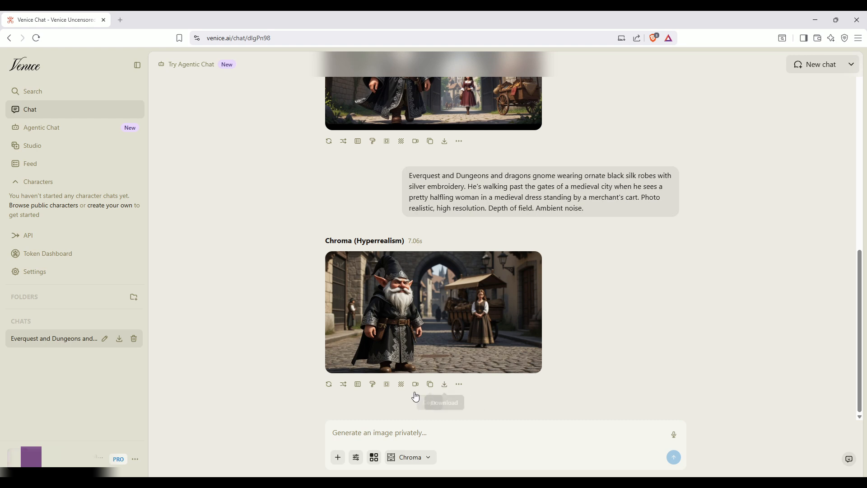
pyautogui.click(328, 385)
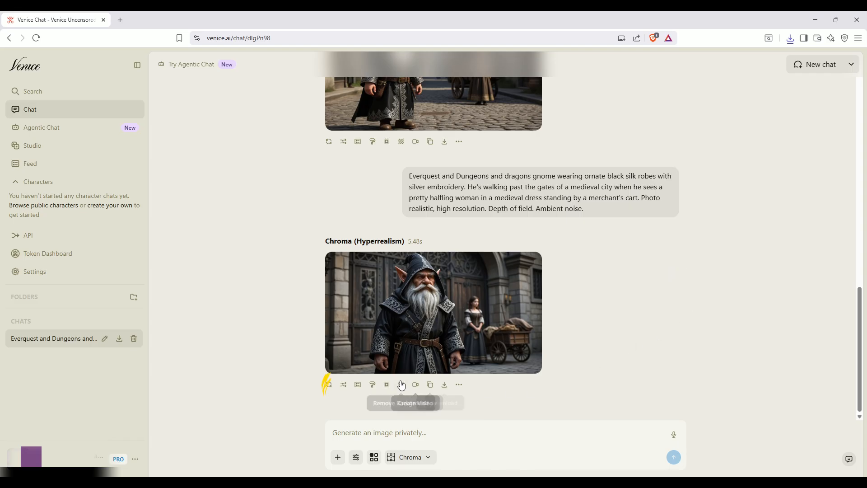
# Open the newest image for editing and describe the change as "This gnome mage talking to a pretty halfling woman who is wearing a medieval dress."
pyautogui.click(371, 384)
pyautogui.click(402, 300)
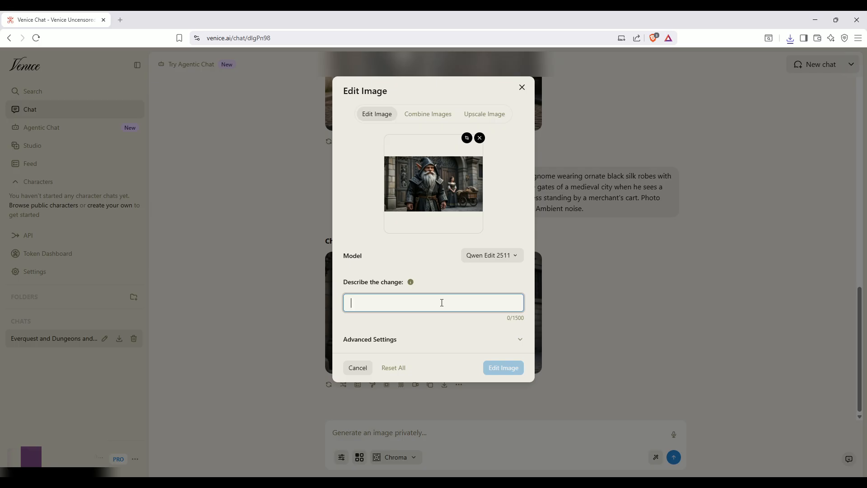
pyautogui.write('This gnome mage talking to a pretty halfling woman who is wearing a medieval dress.')
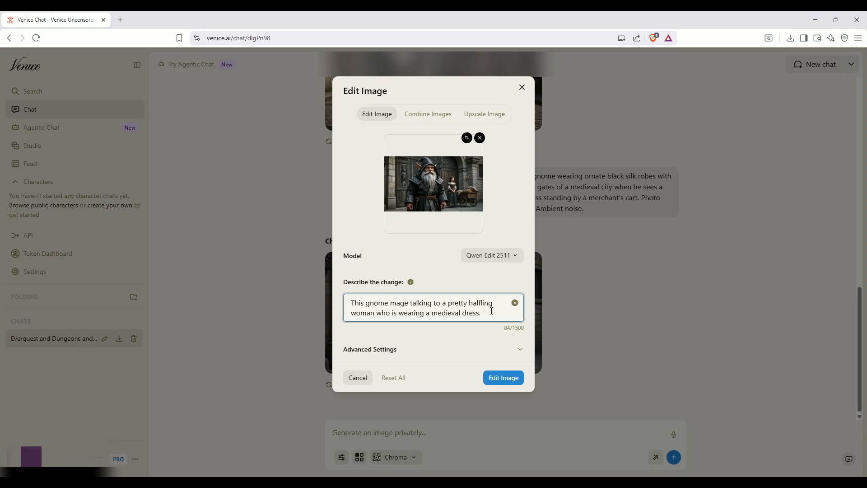
pyautogui.click(467, 338)
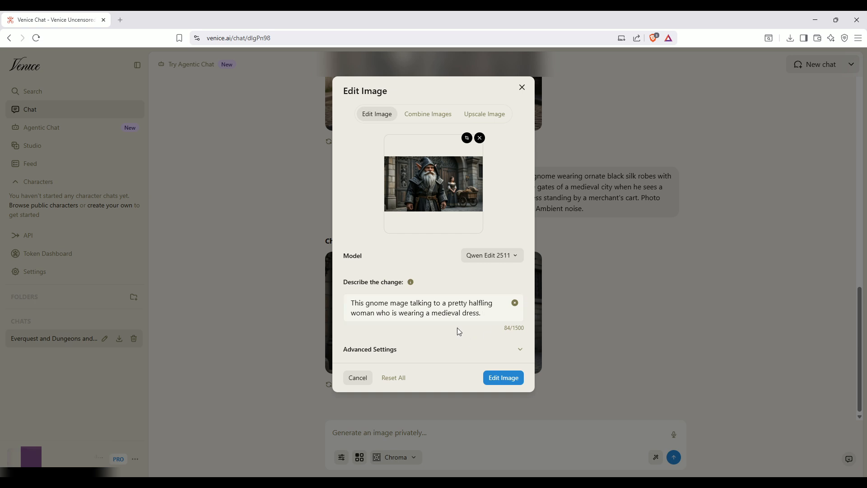
# Keep the edit's aspect ratio at Cinema (16:9), run the edit with Qwen Edit 2511, and inspect the edited image enlarged
pyautogui.click(391, 351)
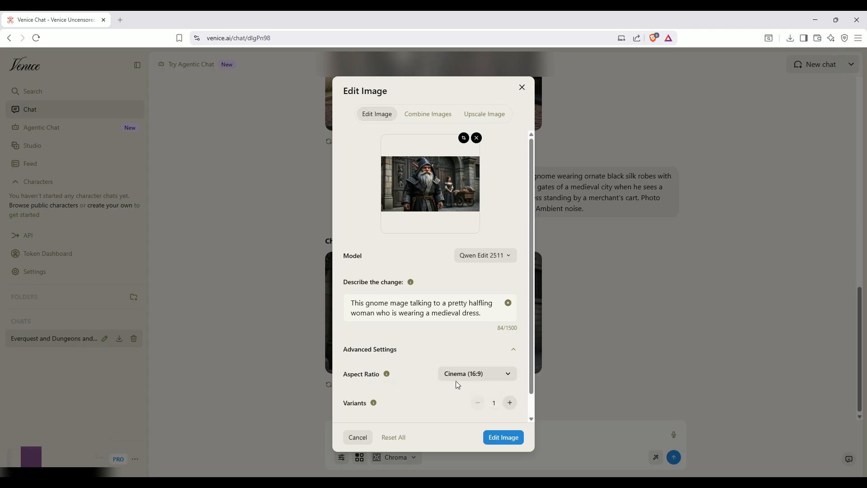
pyautogui.click(499, 373)
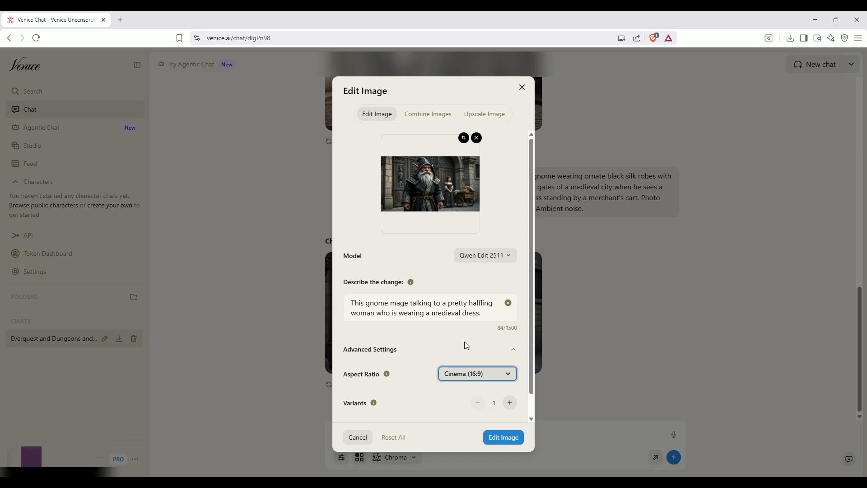
pyautogui.click(449, 272)
pyautogui.click(499, 444)
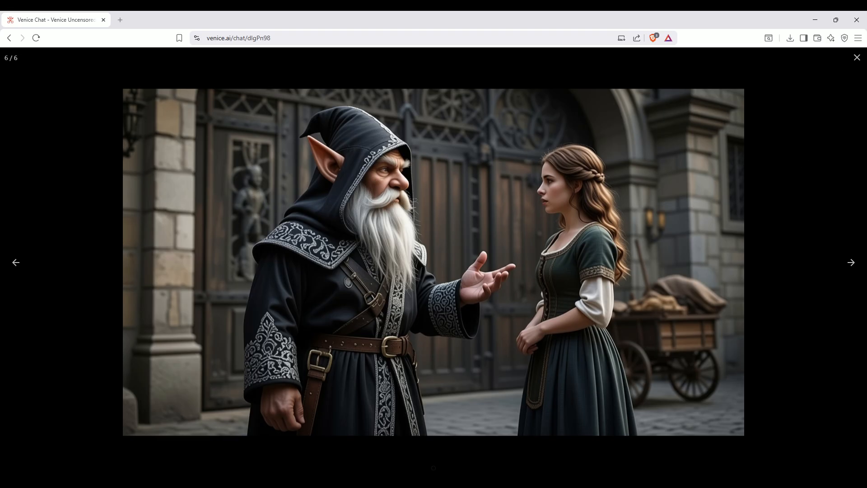
pyautogui.click(856, 59)
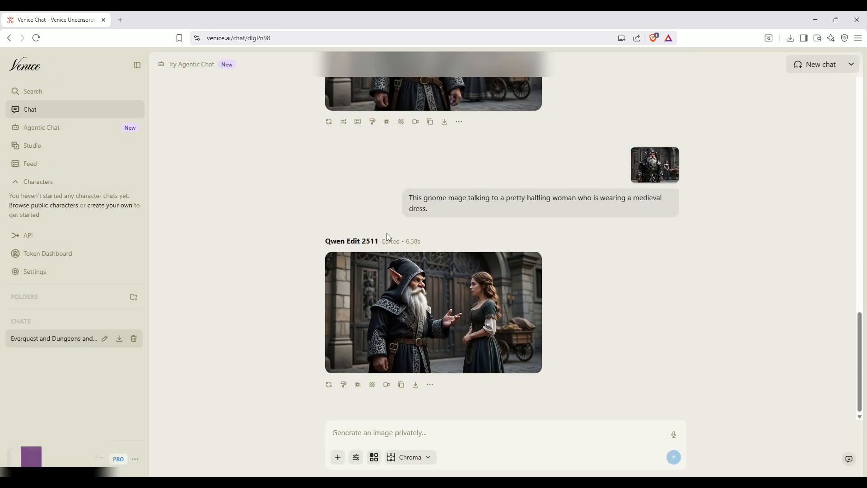
# Edit the original Hyperrealism image with the same halfling woman description plus "Both characters are similar in size and height."
pyautogui.scroll(3, 401, 203)
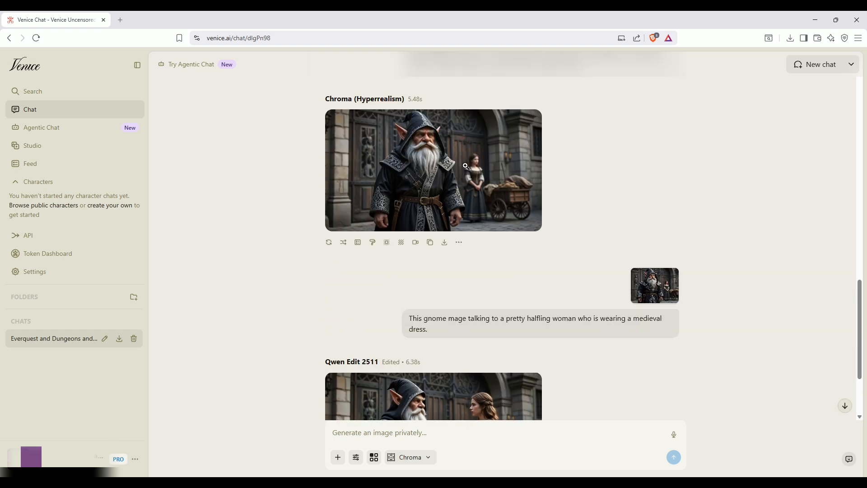
pyautogui.click(373, 242)
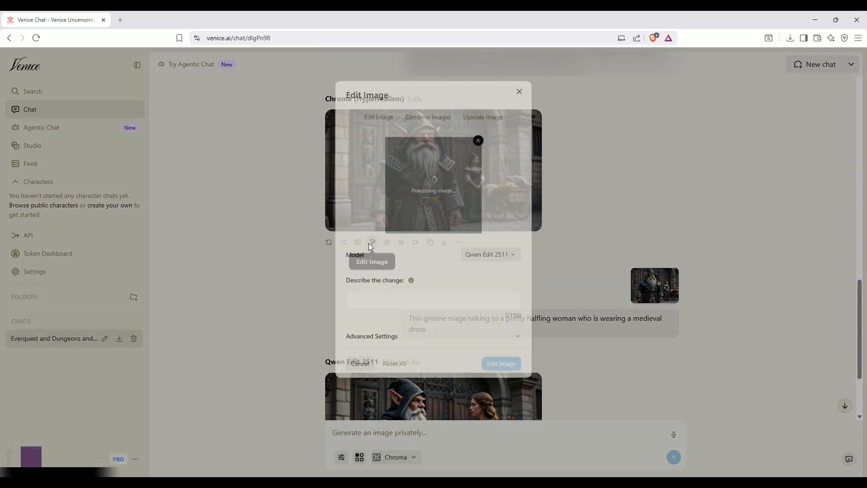
pyautogui.click(380, 302)
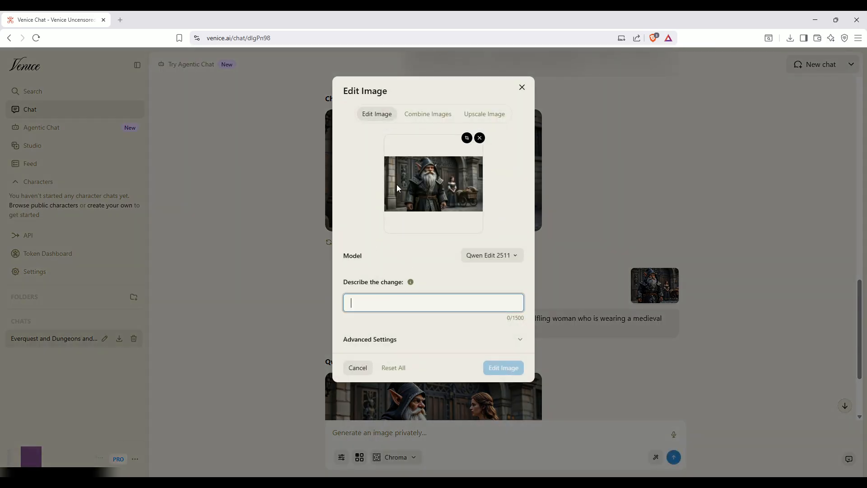
pyautogui.write('This gnome mage talking to a pretty halfling woman who is wearing a medieval dress.')
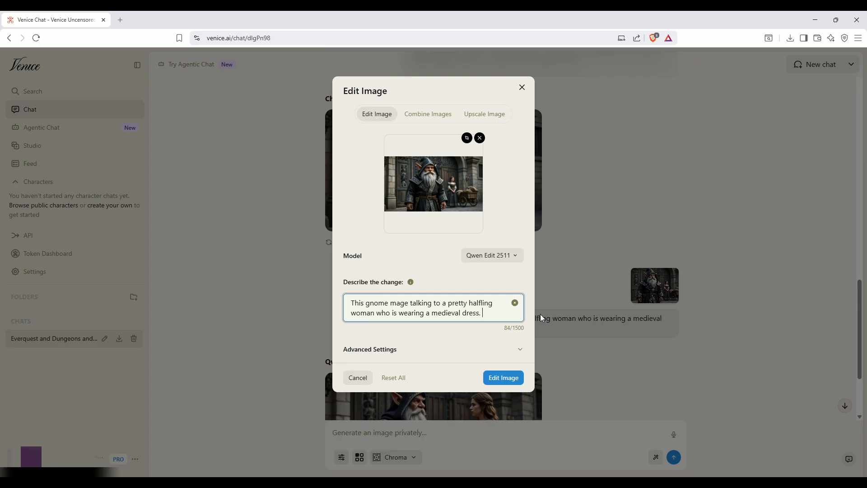
pyautogui.write('Both characters are similar in size and height.')
pyautogui.click(499, 388)
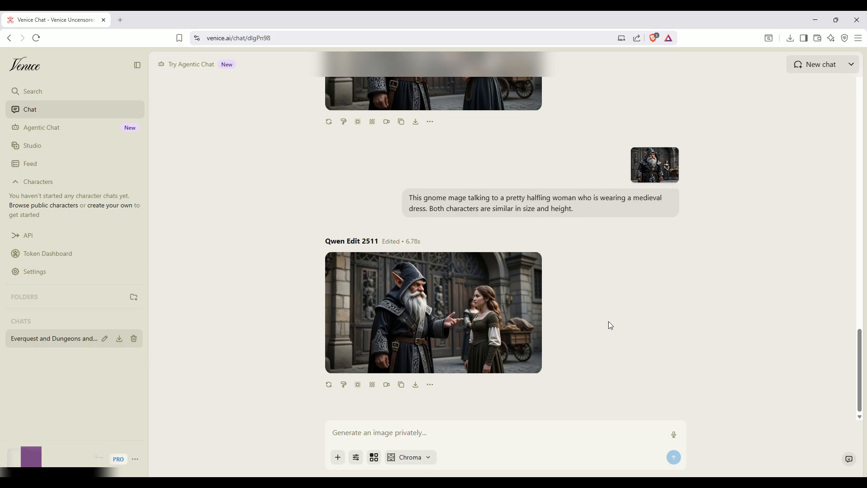
# Inspect the newest edited image enlarged and close the enlarged view
pyautogui.click(487, 293)
pyautogui.click(796, 204)
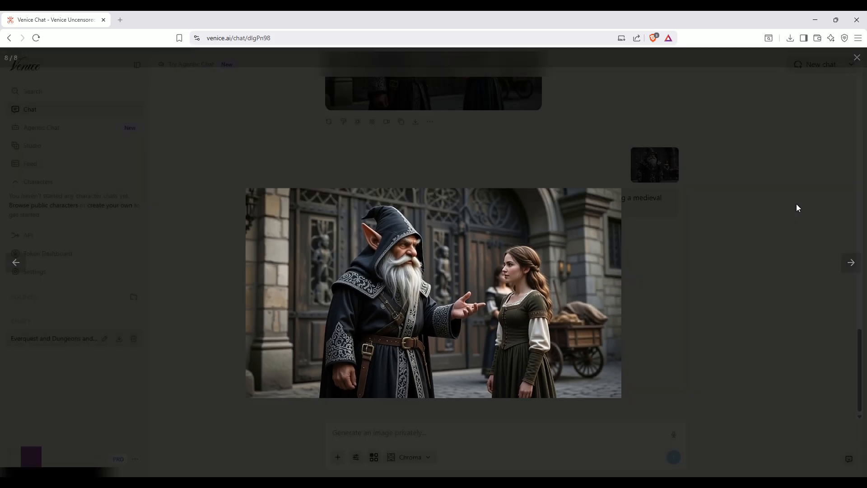
pyautogui.click(497, 288)
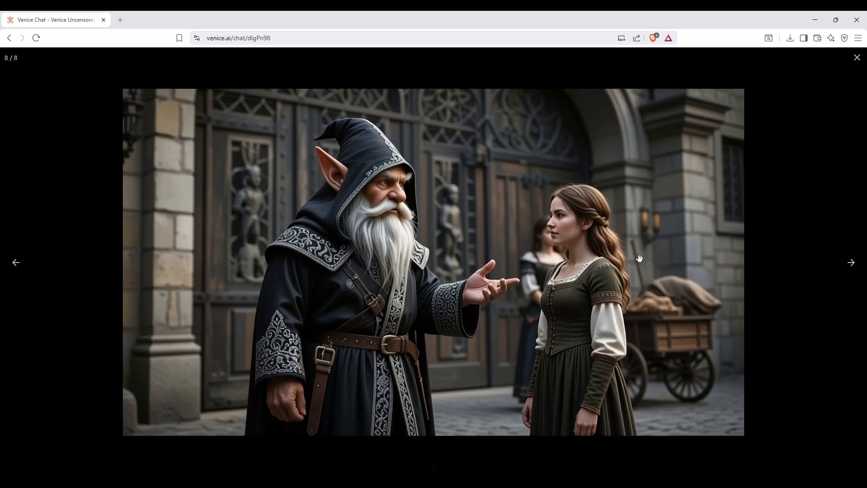
pyautogui.click(770, 210)
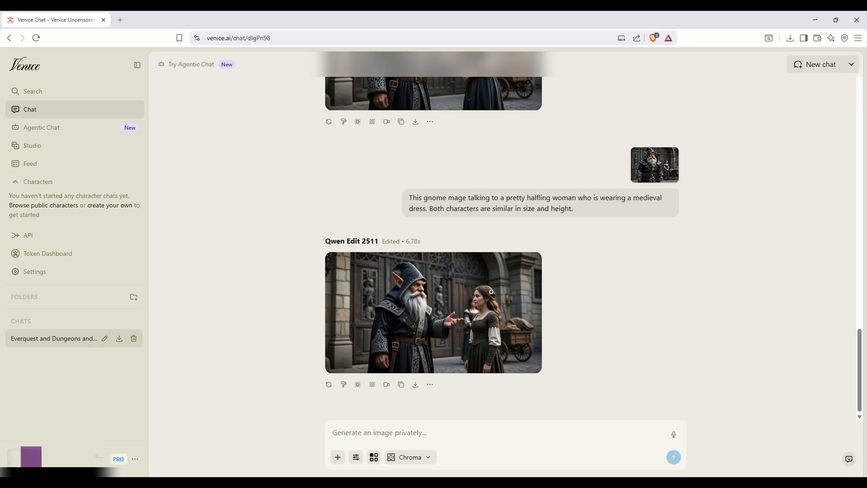
# Edit the original Hyperrealism image again, ending the description with "Both characters are similar in size and the same height.", and inspect the result enlarged
pyautogui.scroll(5, 484, 285)
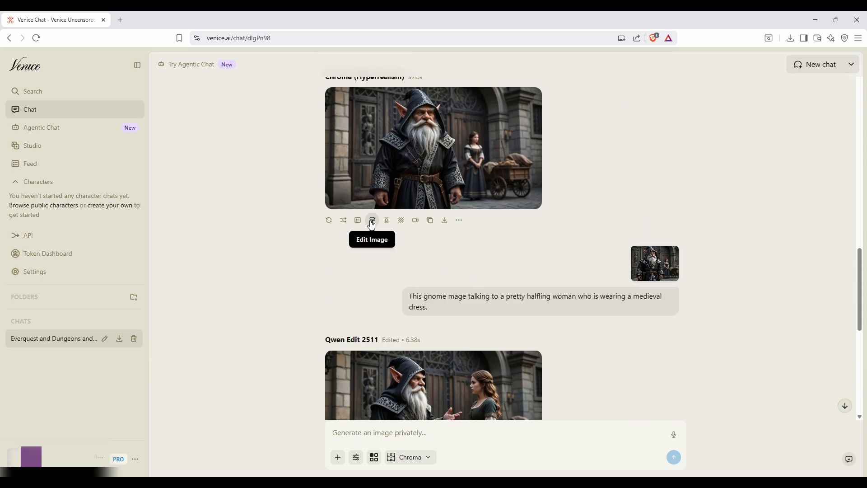
pyautogui.click(372, 220)
pyautogui.click(392, 304)
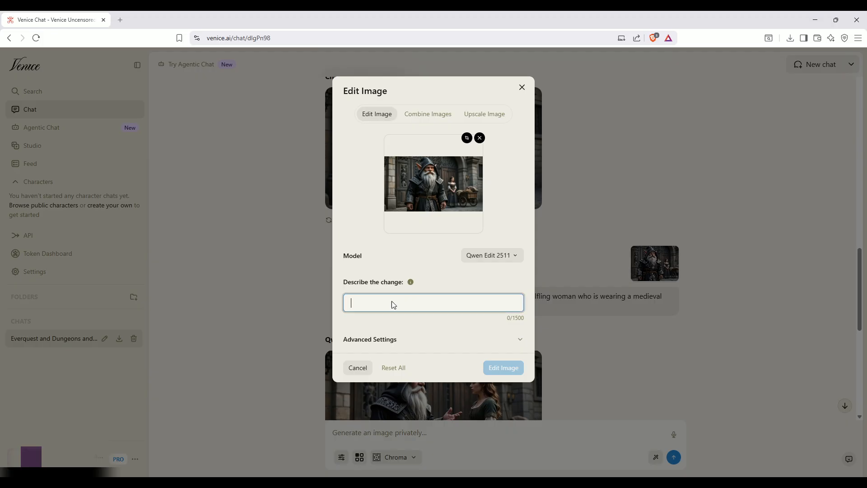
pyautogui.hotkey('ctrl', 'v')
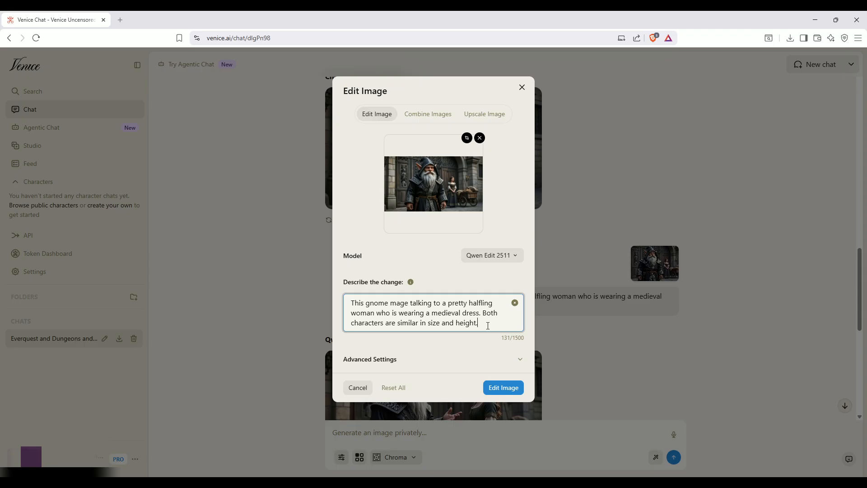
pyautogui.click(504, 387)
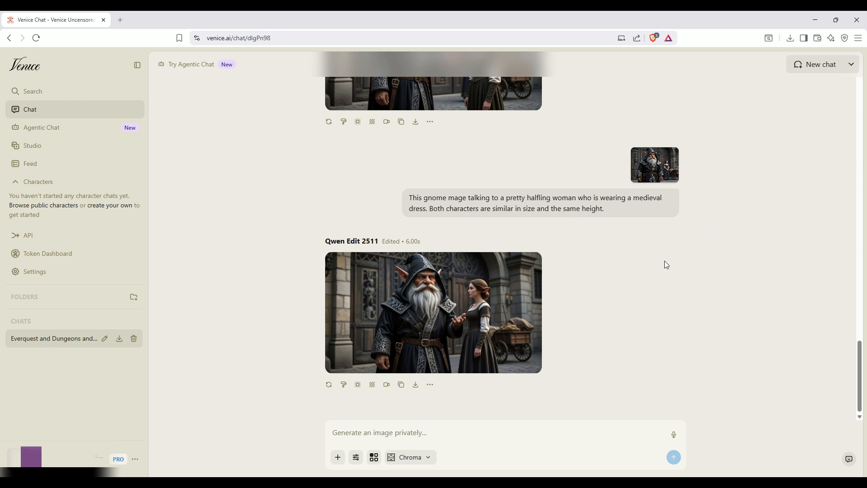
pyautogui.click(498, 273)
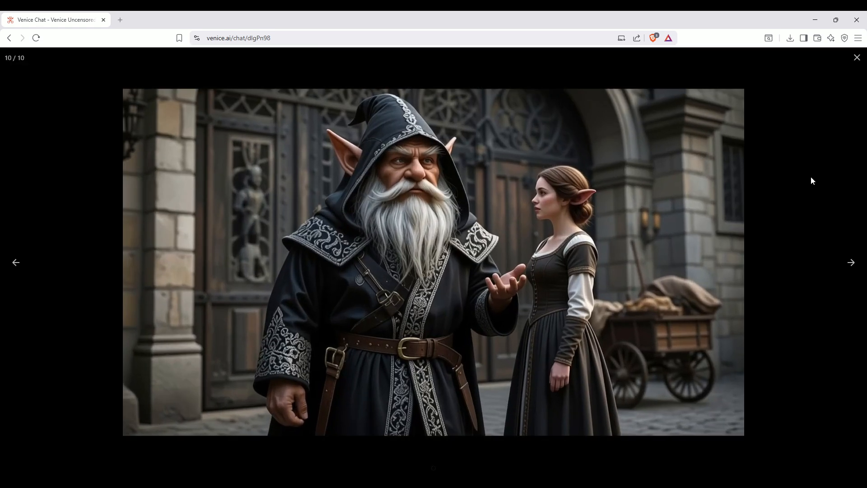
pyautogui.click(811, 181)
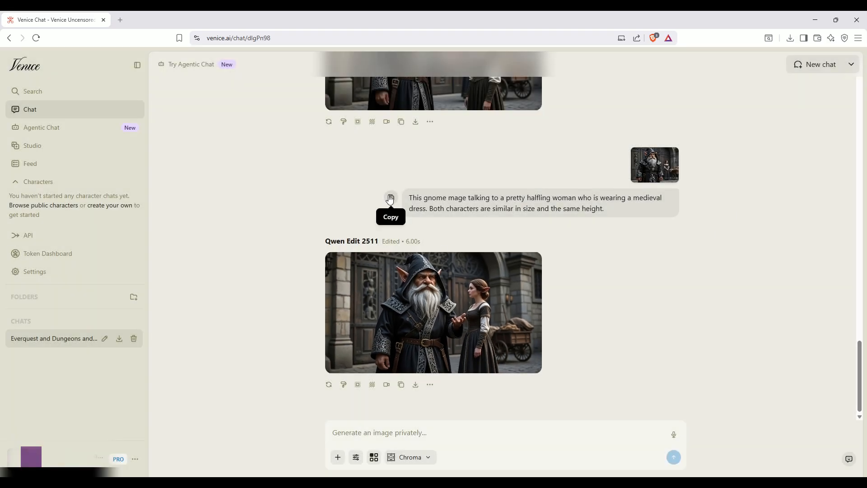
# Copy the latest edit description and paste it as the described change for a new edit of the original Hyperrealism image
pyautogui.click(391, 199)
pyautogui.click(392, 199)
pyautogui.scroll(15, 456, 210)
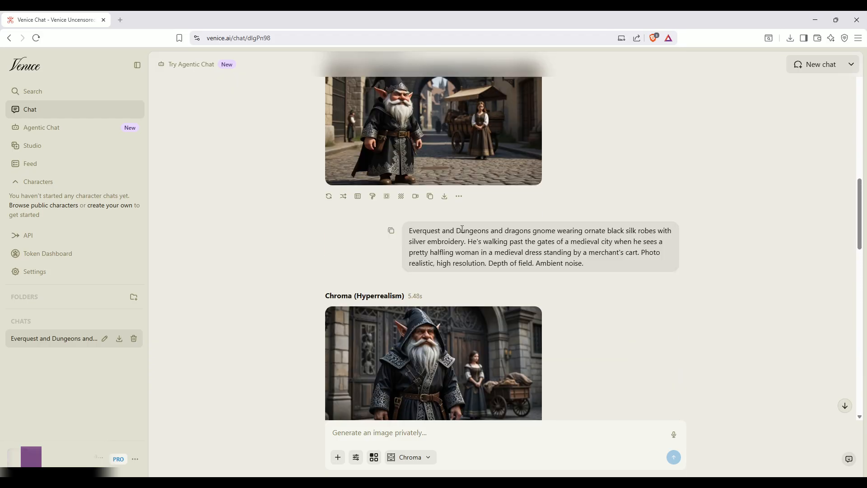
pyautogui.scroll(-5, 461, 229)
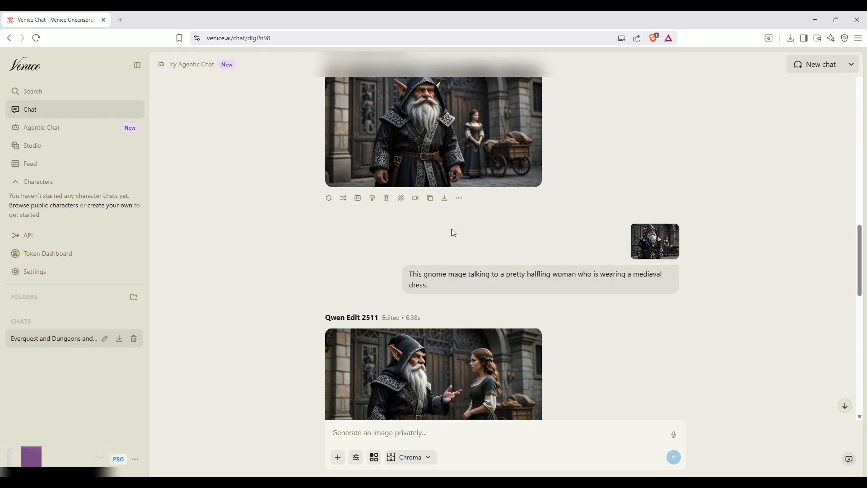
pyautogui.scroll(3, 394, 231)
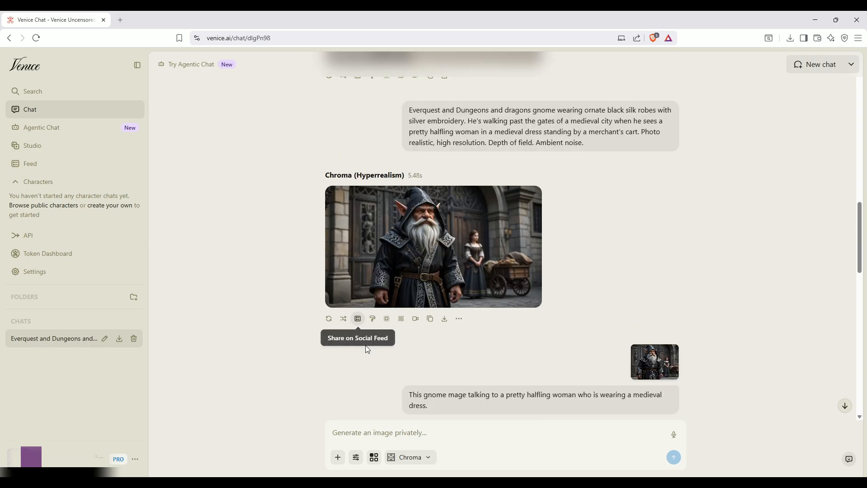
pyautogui.click(372, 319)
pyautogui.click(395, 302)
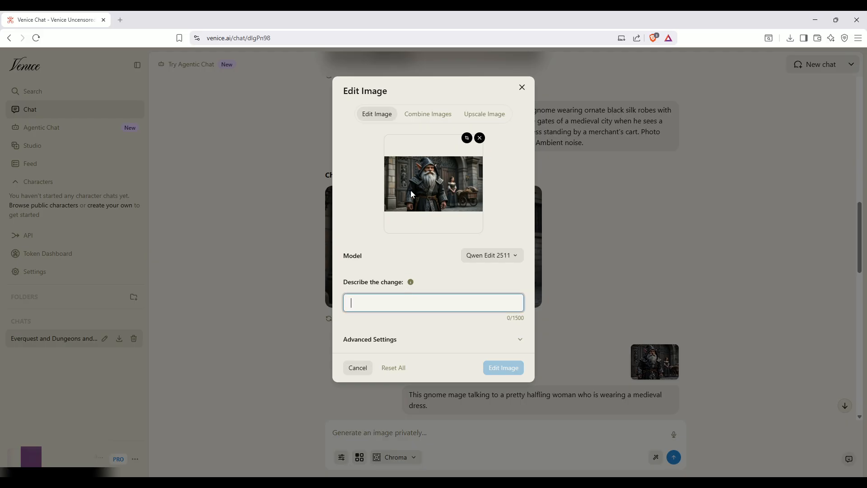
pyautogui.hotkey('ctrl', 'v')
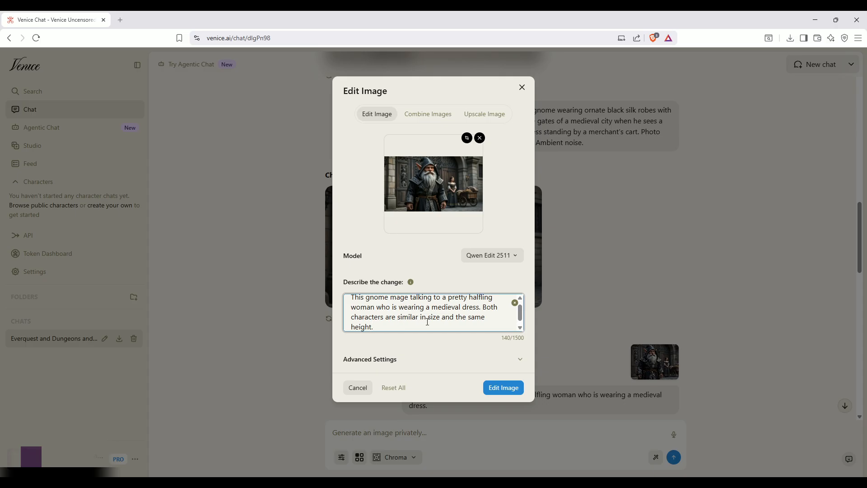
# Replace the description's height wording with ", with the woman being slightly taller than the gnome.", run the edit, and inspect the result enlarged
pyautogui.keyDown('shift'); pyautogui.click(442, 316); pyautogui.keyUp('shift')
pyautogui.press('BackSpace')
pyautogui.write(', with ')
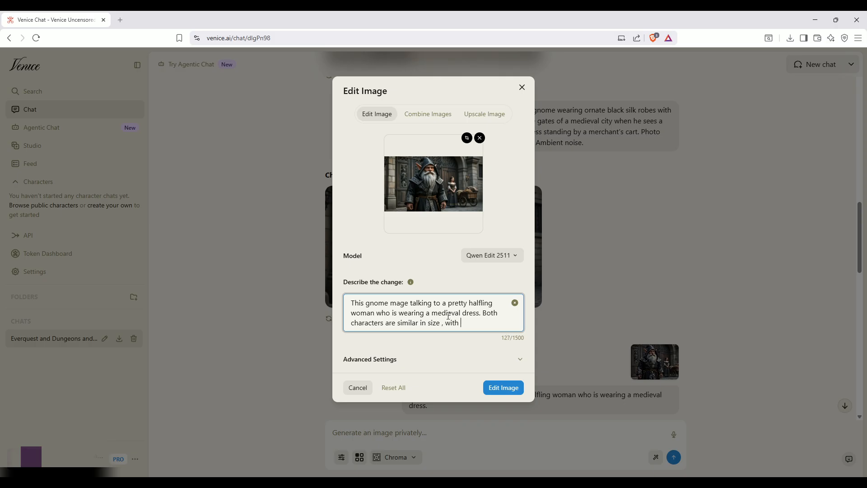
pyautogui.write('the woman being')
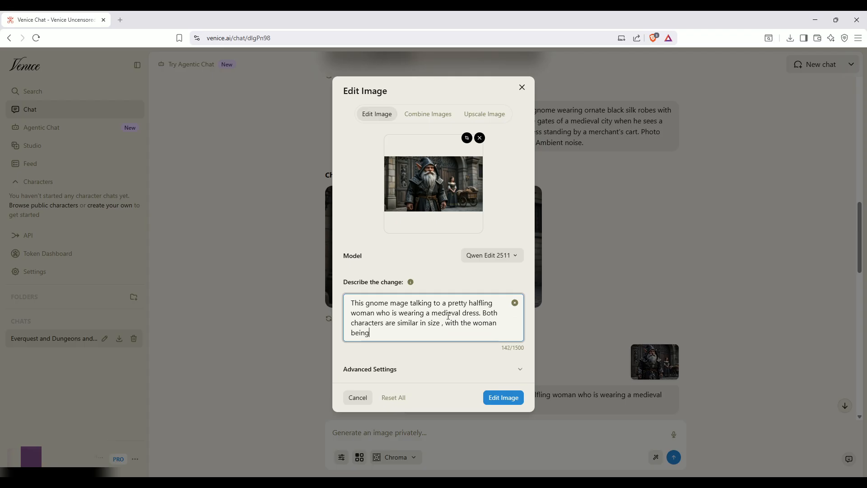
pyautogui.write(' slightly taller than the gmnome.')
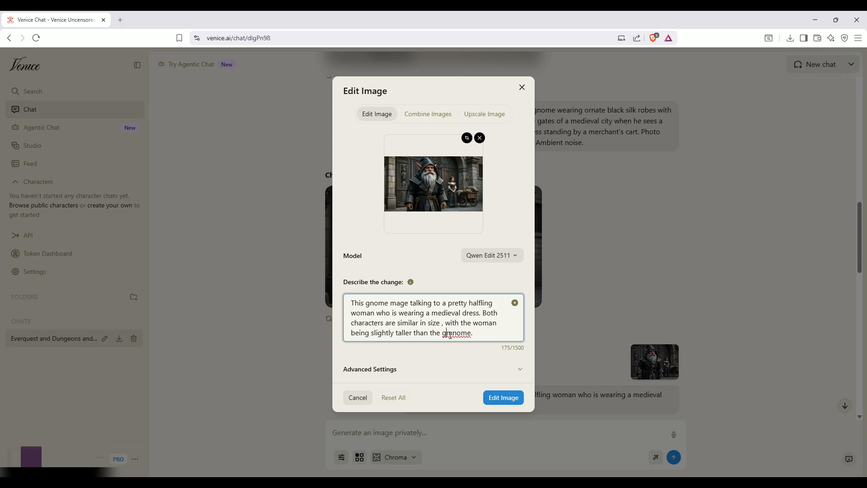
pyautogui.click(450, 335)
pyautogui.press('BackSpace')
pyautogui.click(509, 403)
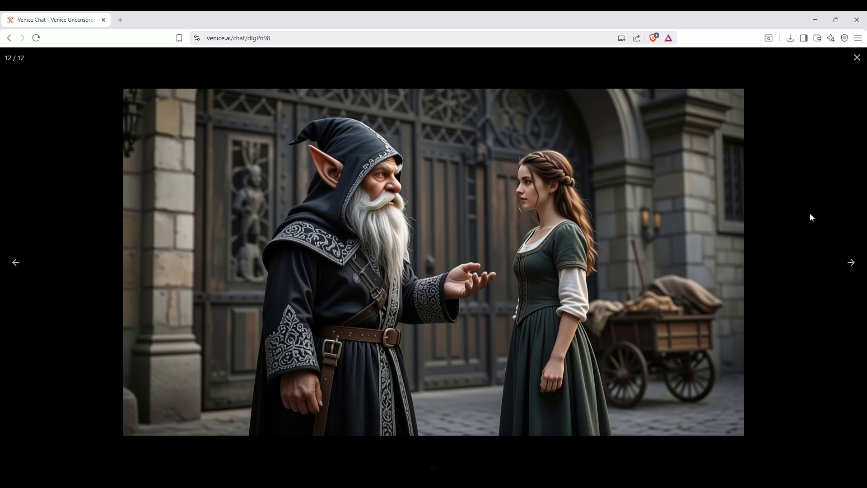
pyautogui.click(810, 214)
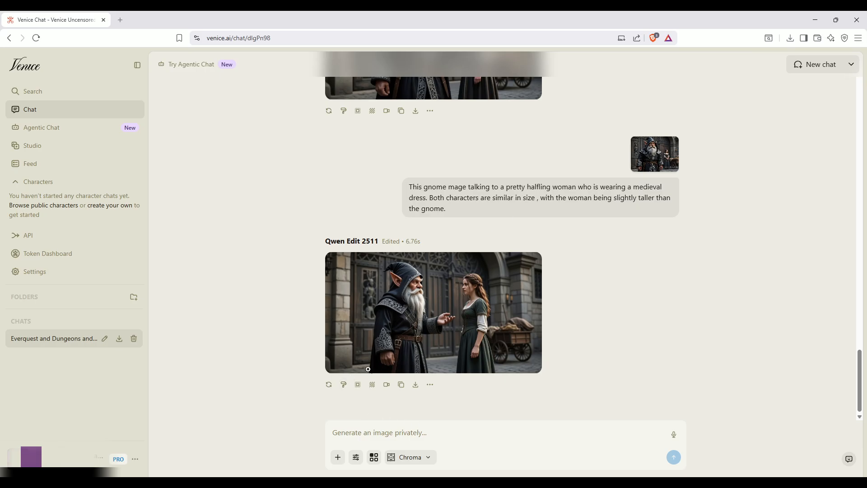
# Edit the newest image with "make the male gnome smaller than the woman by a little bit." and inspect the result enlarged
pyautogui.click(343, 385)
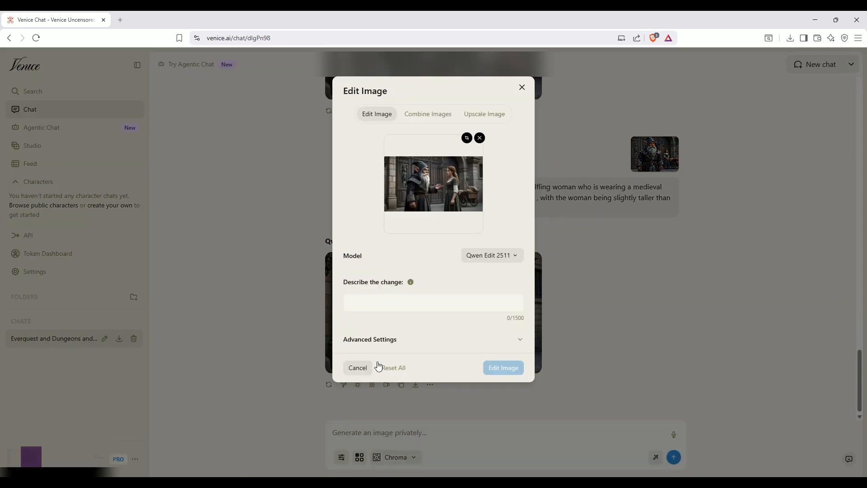
pyautogui.click(383, 303)
pyautogui.write('m')
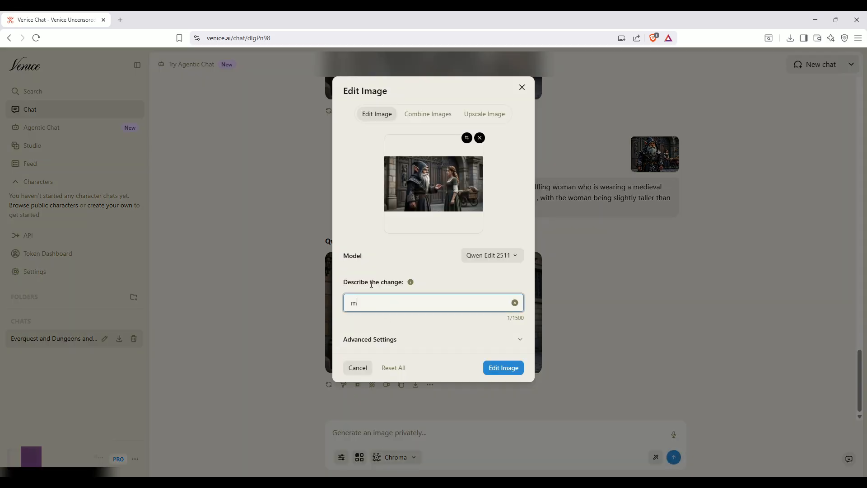
pyautogui.write('ake the male gnome smaller than the woman by a little bit.')
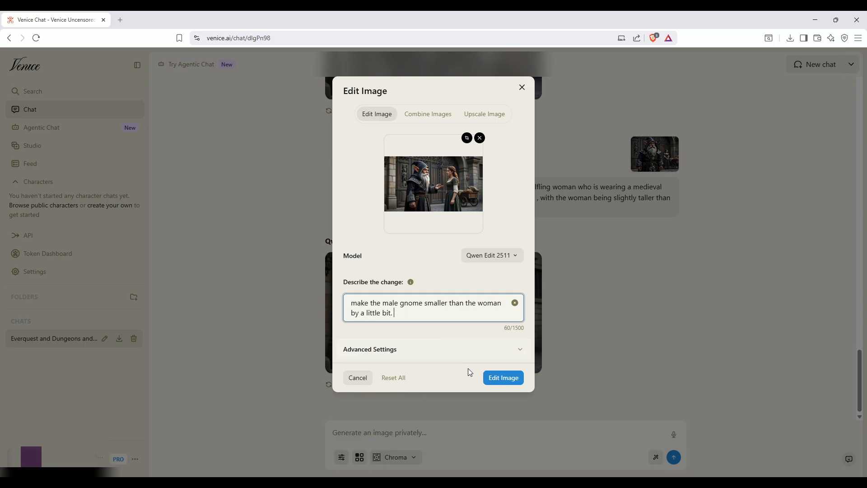
pyautogui.click(504, 378)
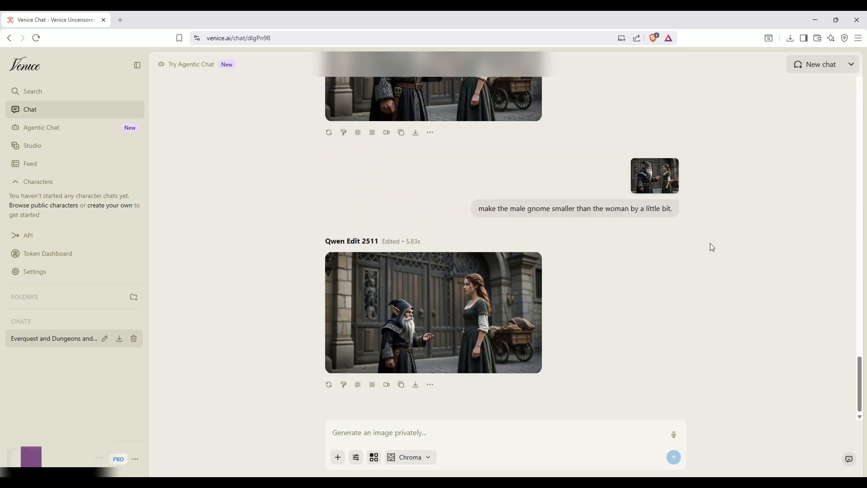
pyautogui.click(488, 317)
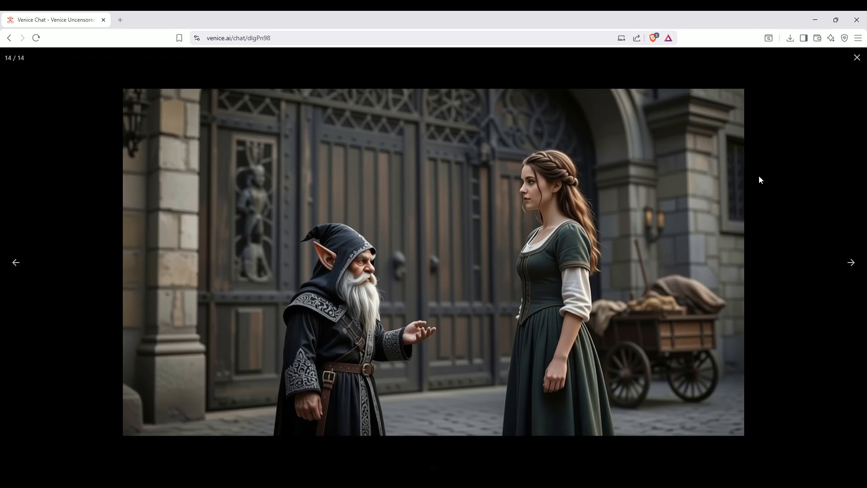
pyautogui.click(788, 189)
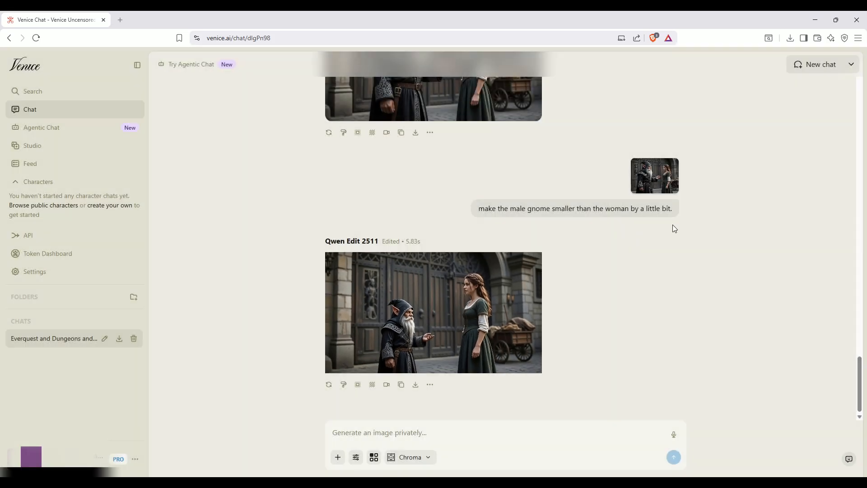
# Rerun the edit "make the male gnome smaller than the woman by a little bit." on the slightly taller woman image and review the result
pyautogui.scroll(5, 468, 214)
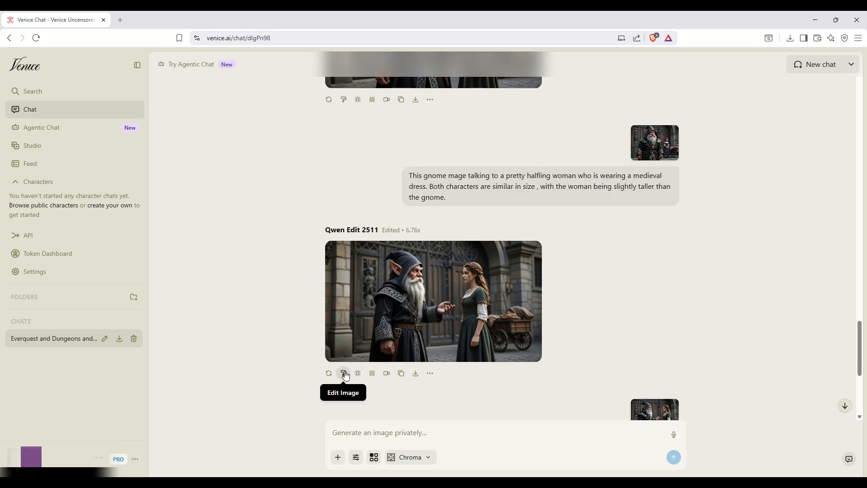
pyautogui.click(343, 373)
pyautogui.click(395, 304)
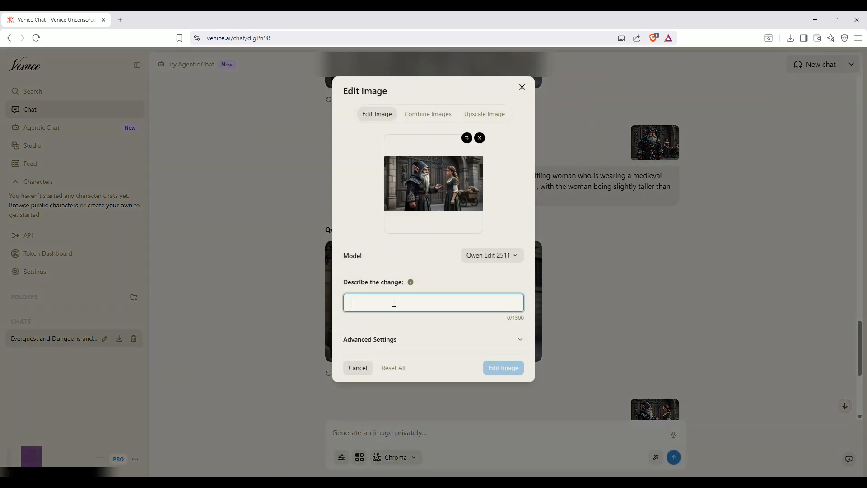
pyautogui.press('Escape')
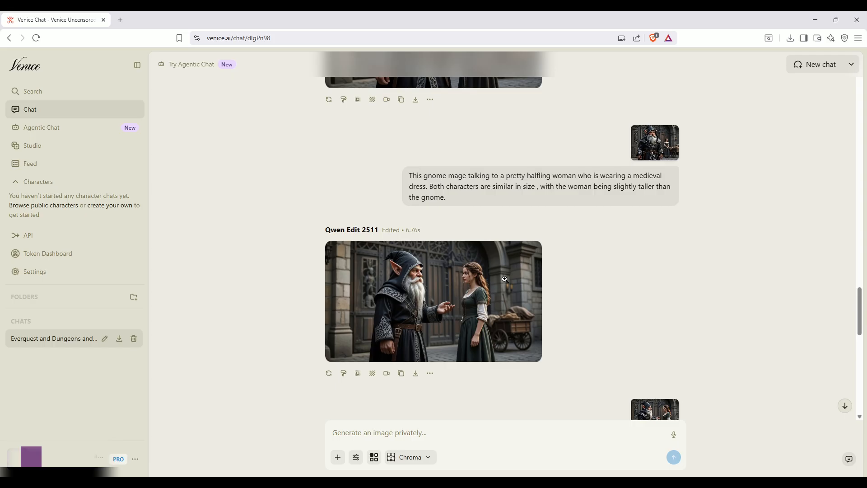
pyautogui.scroll(-8, 548, 271)
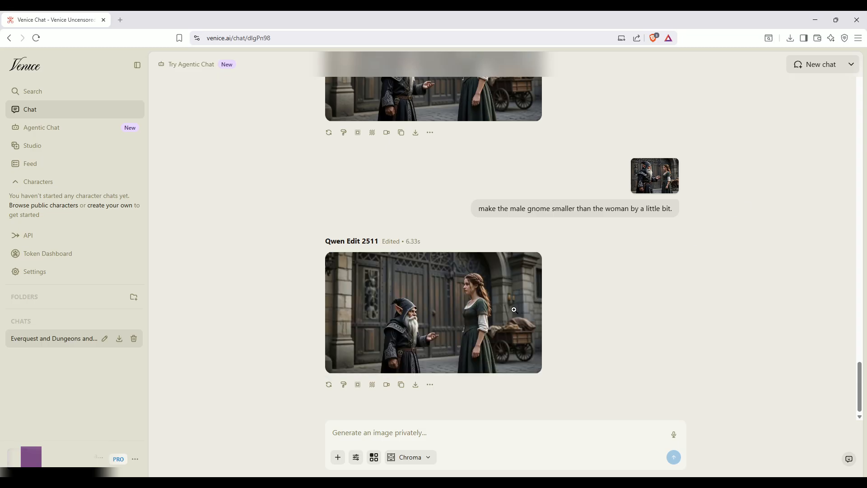
pyautogui.scroll(8, 468, 318)
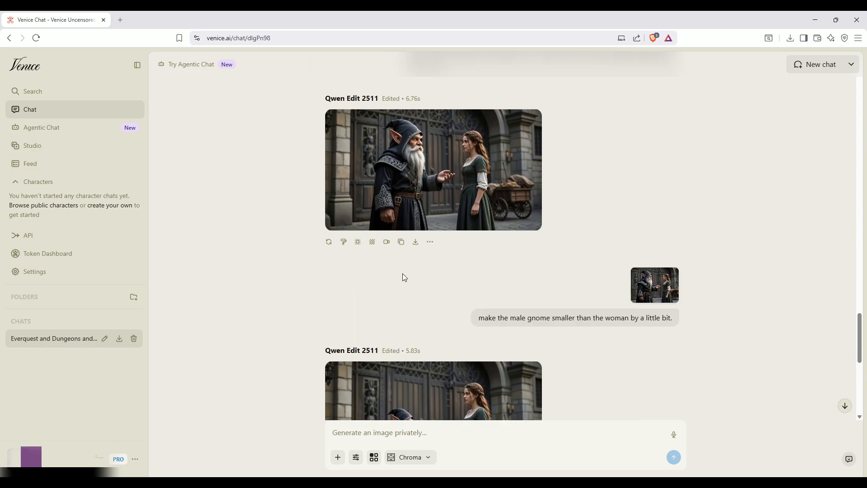
# Edit the slightly taller woman image with "make the male gnome slightly smaller so he is equal in size to the woman." and inspect the result enlarged
pyautogui.click(344, 242)
pyautogui.click(386, 303)
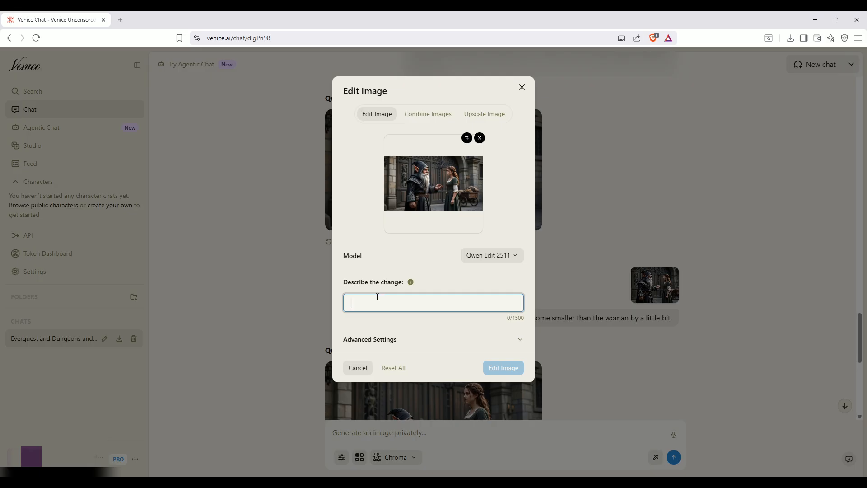
pyautogui.write('make the male gnome smaller than the woman by a little bit.')
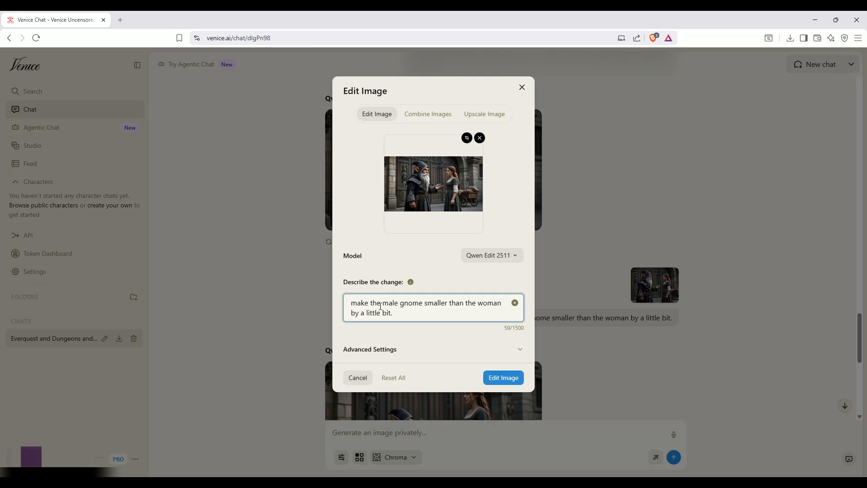
pyautogui.hotkey('ctrl', 'a')
pyautogui.write('make the male gnome slightly smaller so he is equal in size to the woman.')
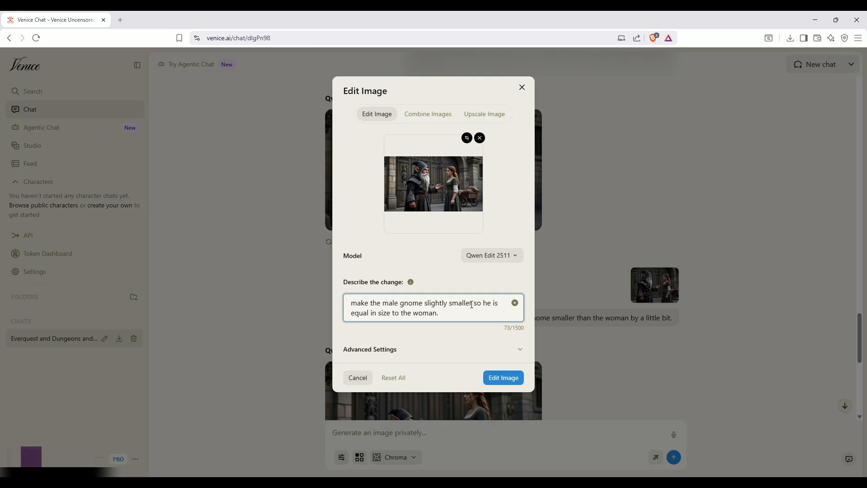
pyautogui.click(507, 377)
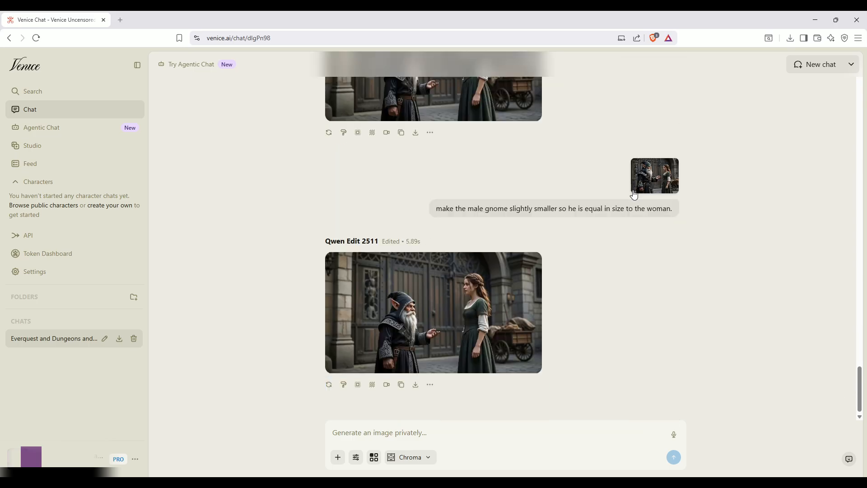
pyautogui.click(456, 294)
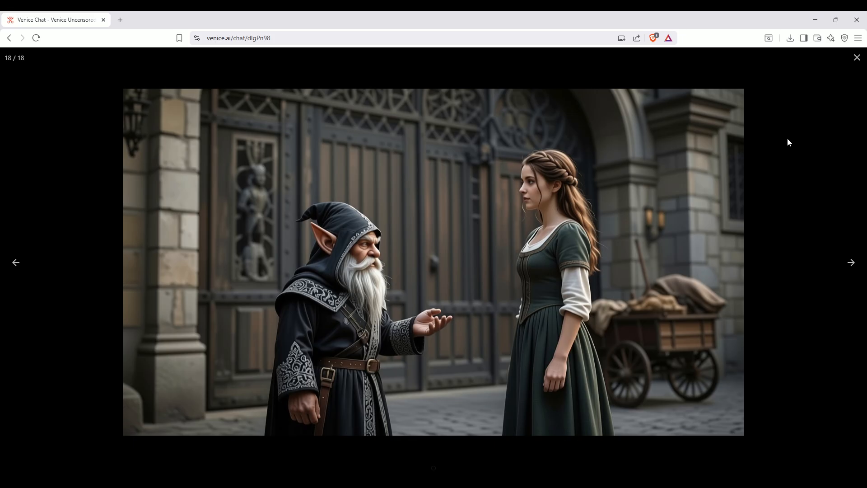
pyautogui.click(792, 188)
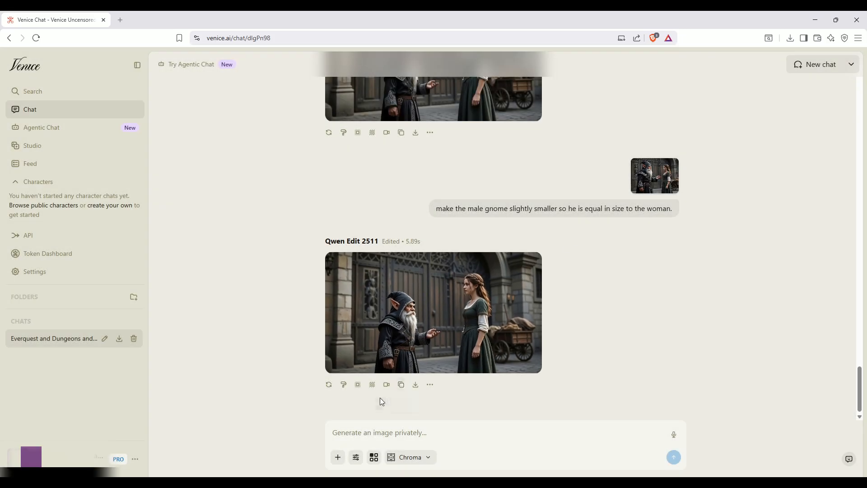
# Edit the newest image with "make the bearded guy slightly taller but not taller than the woman." and inspect the result enlarged
pyautogui.click(343, 384)
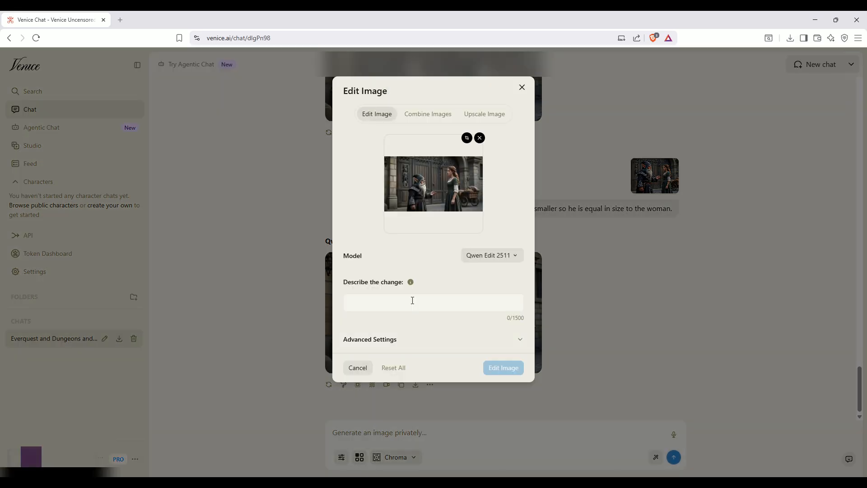
pyautogui.write('mak')
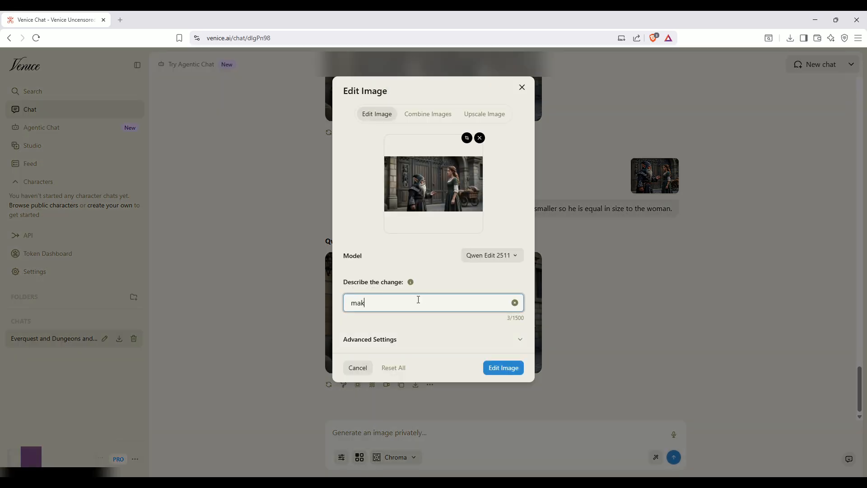
pyautogui.write('e the bearded guy slightly taller bu')
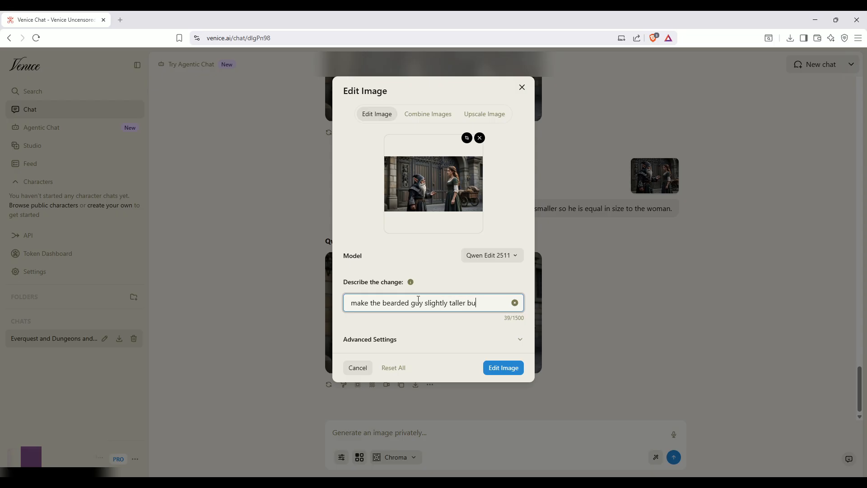
pyautogui.write('t not taller tha')
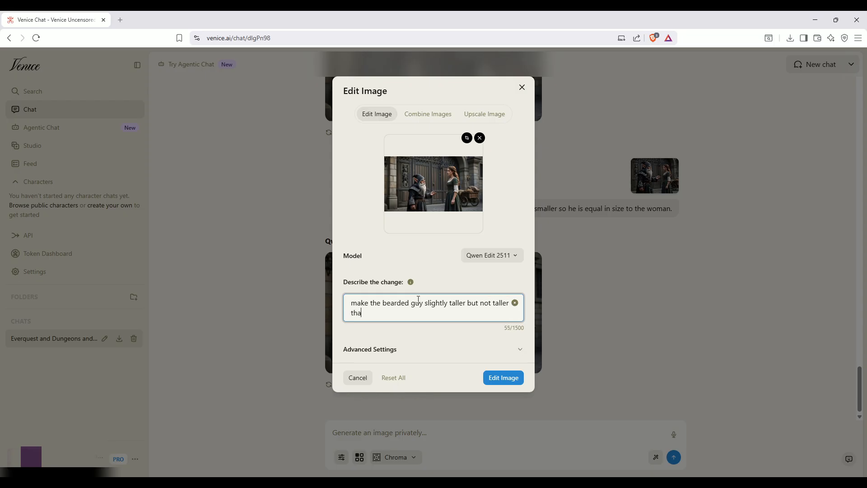
pyautogui.write('n the woman.')
pyautogui.click(503, 377)
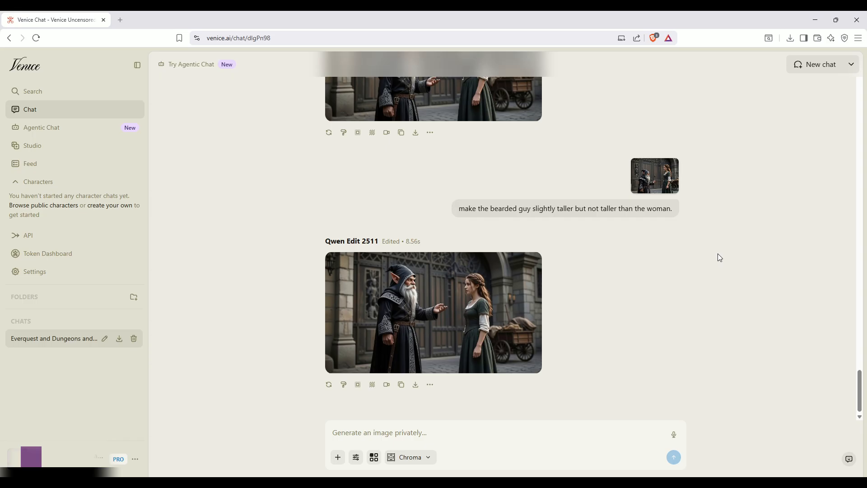
pyautogui.click(468, 284)
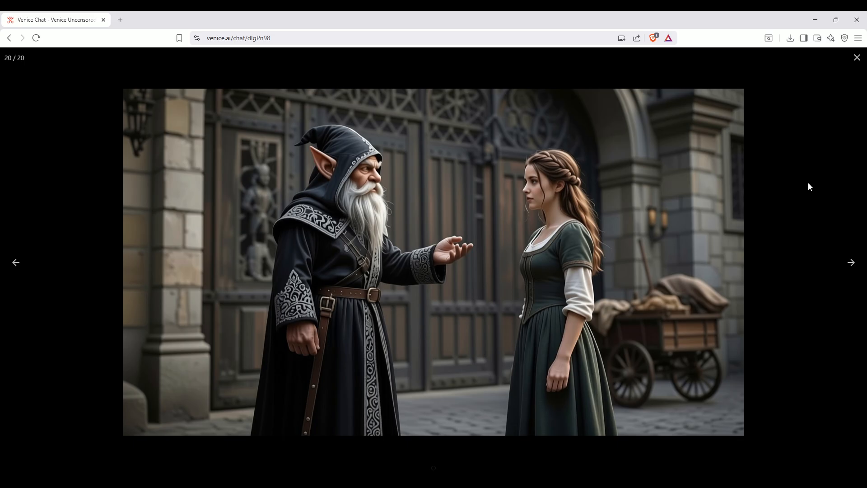
pyautogui.click(808, 186)
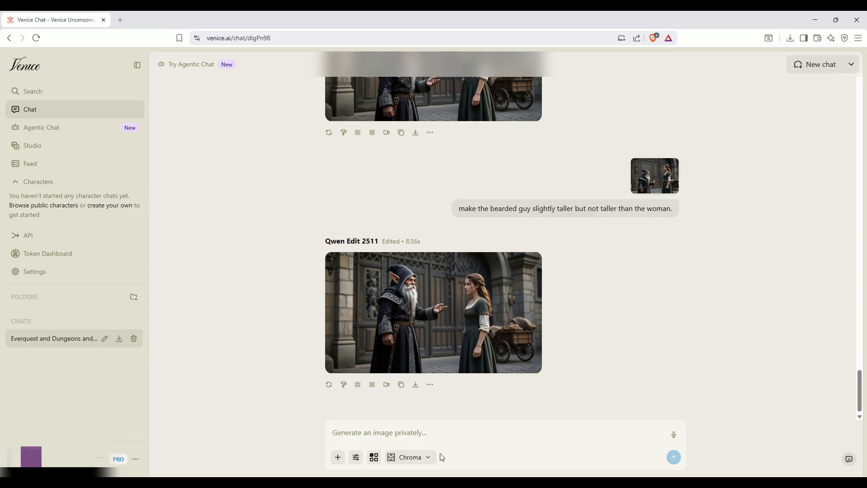
# Switch the model type from Image to Image to Video
pyautogui.click(423, 456)
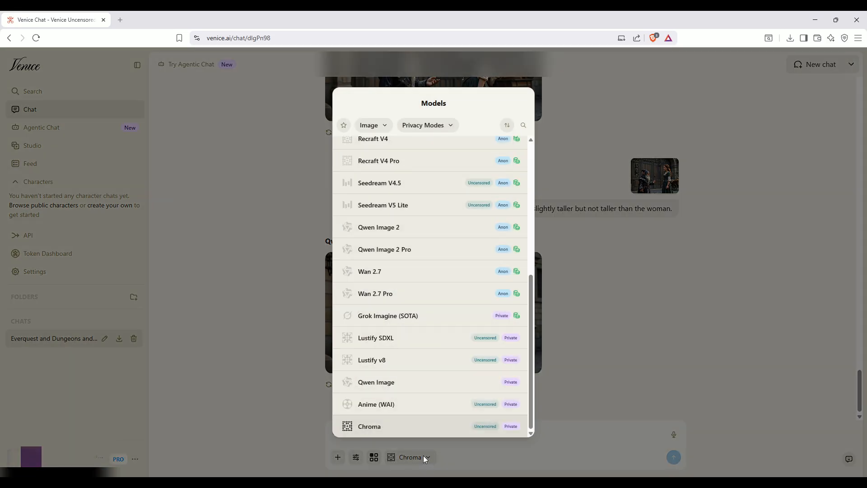
pyautogui.click(375, 128)
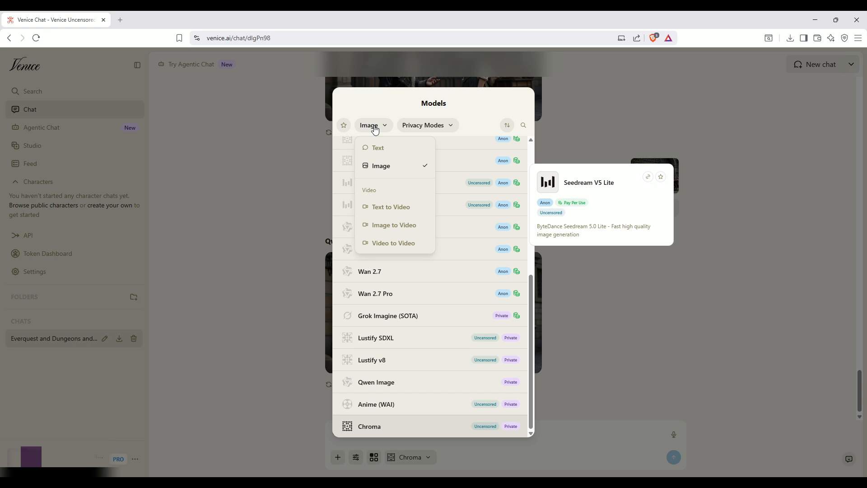
pyautogui.click(386, 230)
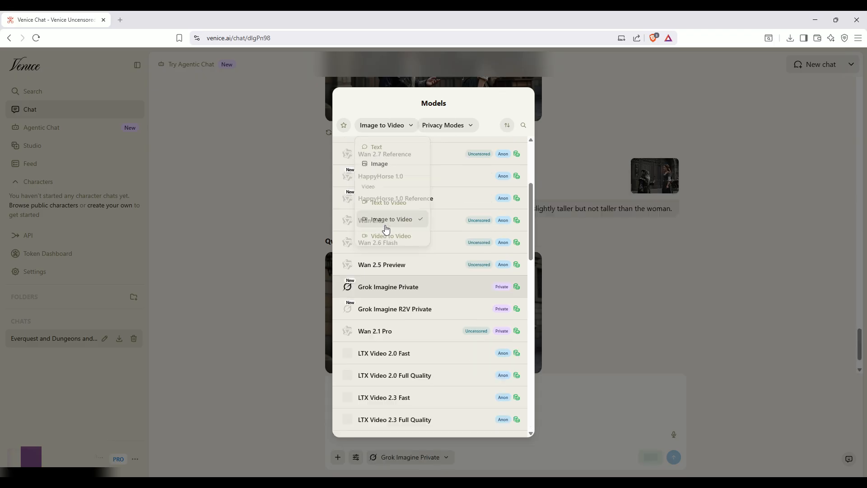
pyautogui.click(213, 240)
# Browse the whole list of Image to Video models and choose Grok Imagine Private
pyautogui.click(436, 458)
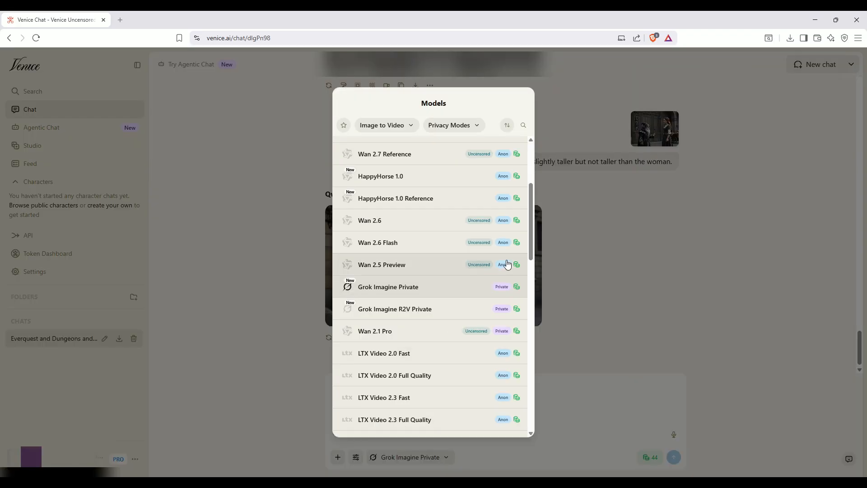
pyautogui.moveTo(531, 220); pyautogui.dragTo(517, 179)
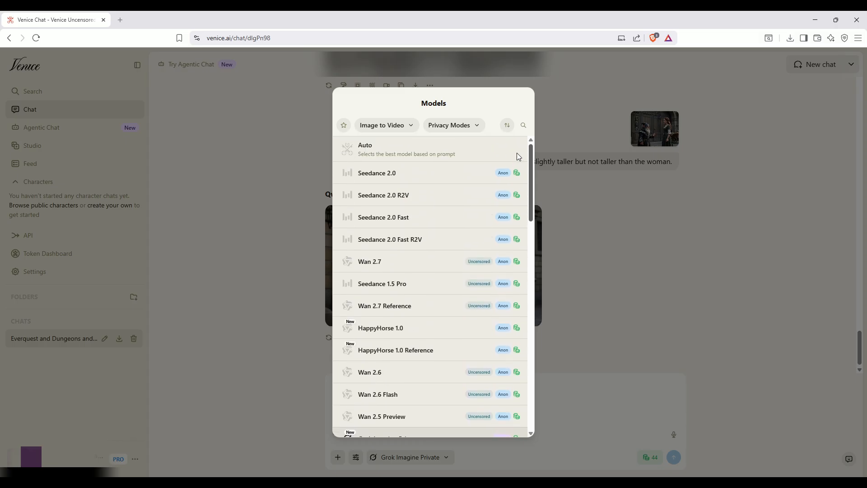
pyautogui.moveTo(526, 174); pyautogui.dragTo(541, 402)
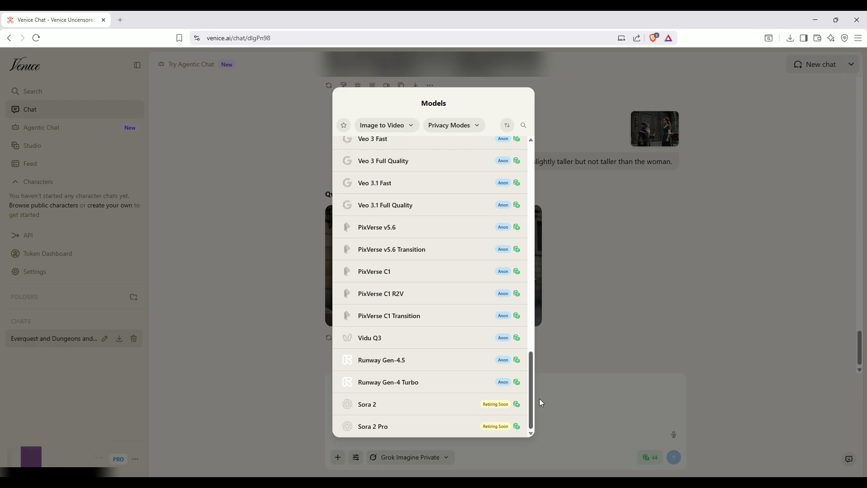
pyautogui.moveTo(540, 399); pyautogui.dragTo(513, 221)
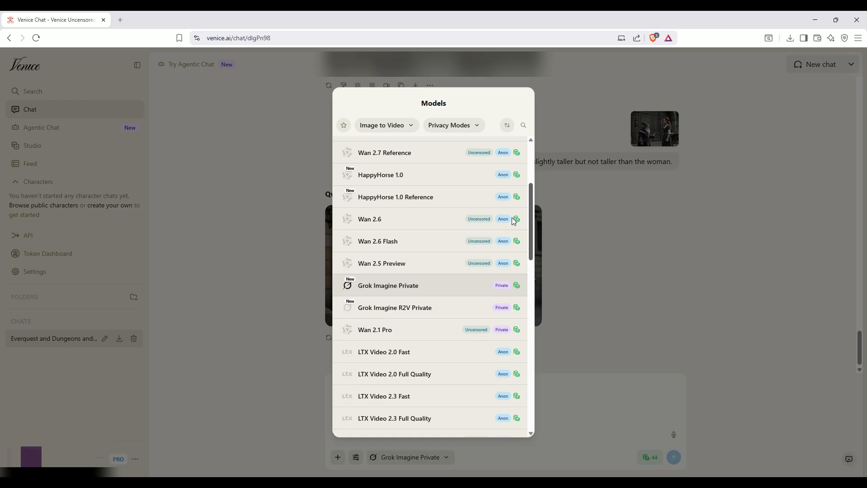
pyautogui.moveTo(514, 221); pyautogui.dragTo(510, 208)
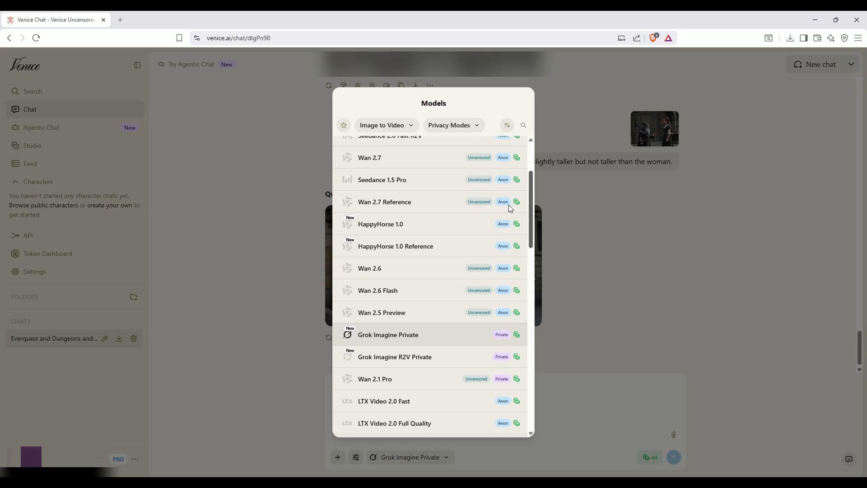
pyautogui.scroll(5, 510, 208)
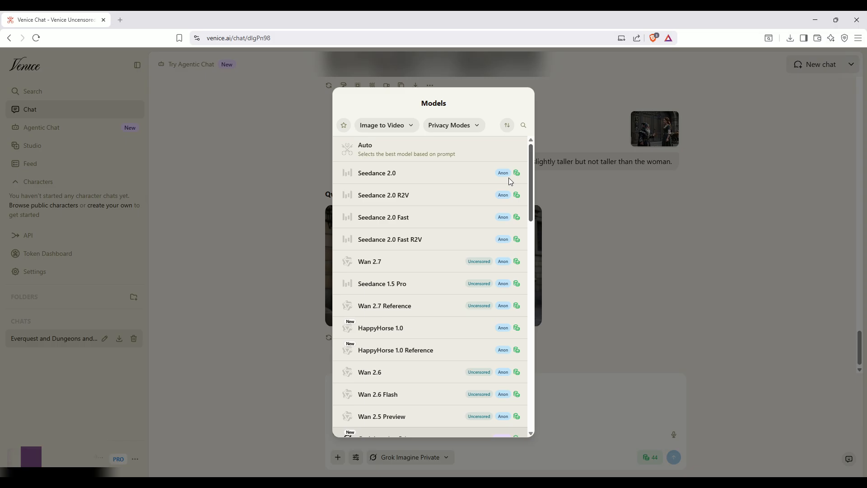
pyautogui.scroll(-3, 509, 178)
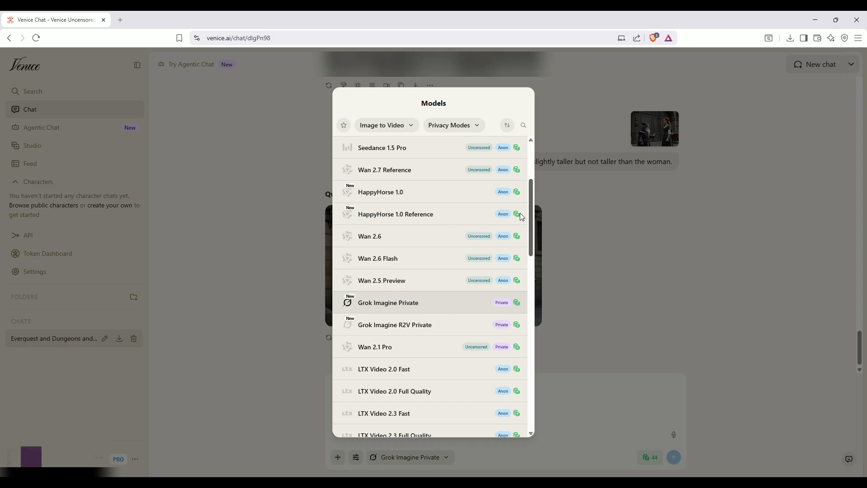
pyautogui.scroll(-1, 524, 214)
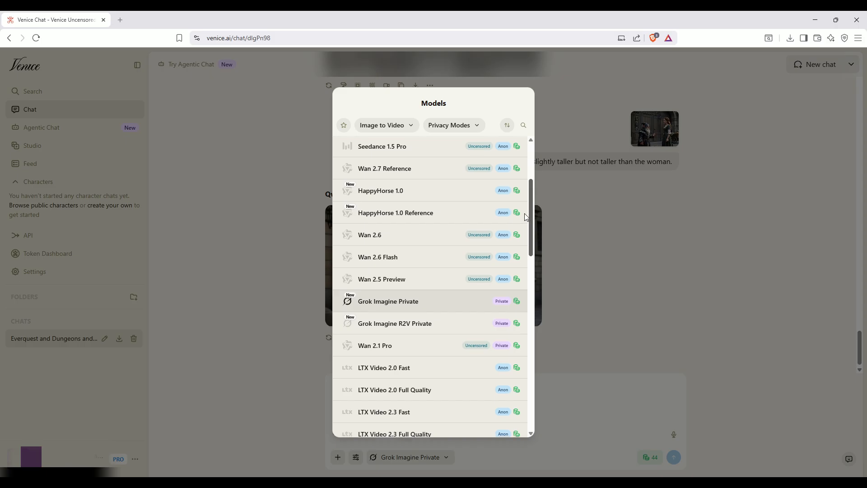
pyautogui.scroll(-1, 528, 217)
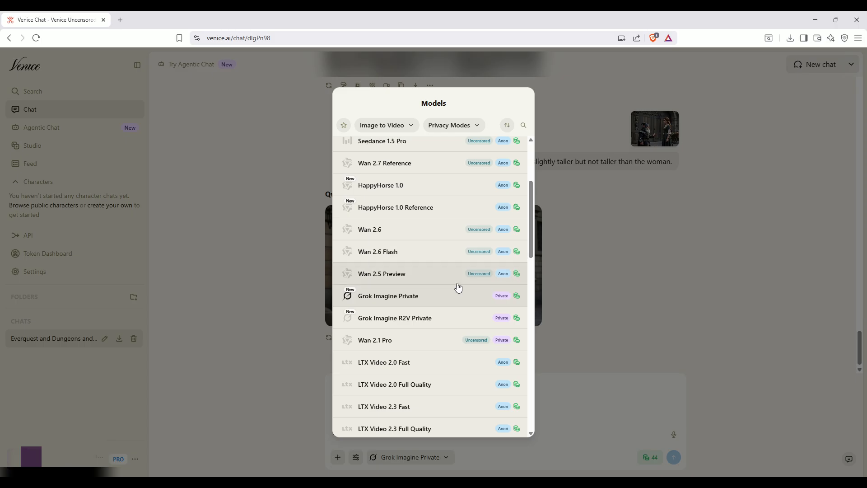
pyautogui.moveTo(428, 299)
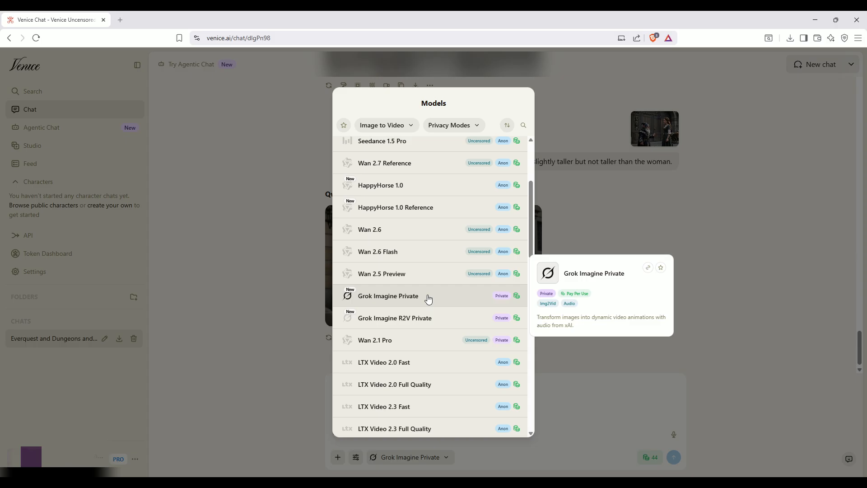
pyautogui.click(398, 300)
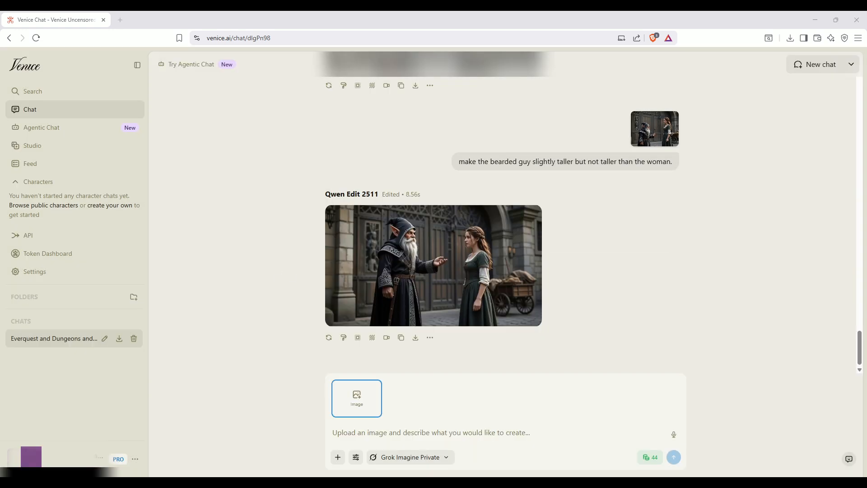
# Upload the gnome image and enter the prompt "A gnome in black robes is walking in front of medieval city gates when he notices something in the distance."
pyautogui.click(365, 395)
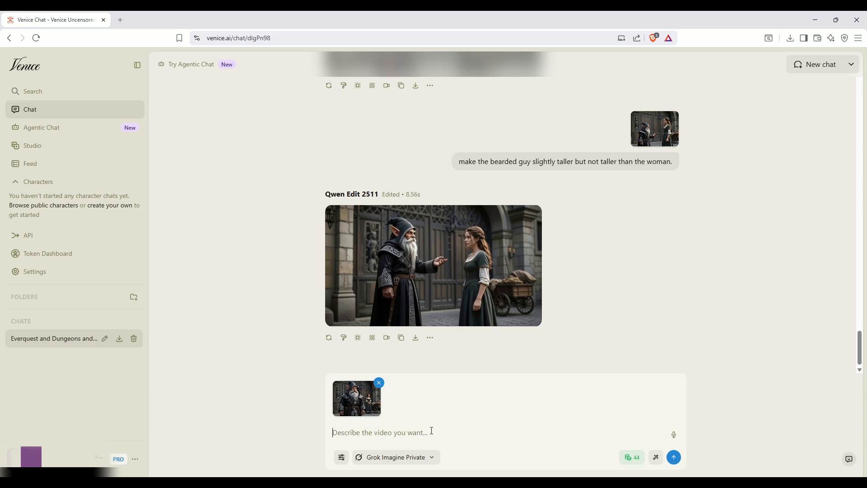
pyautogui.hotkey('ctrl', 'v')
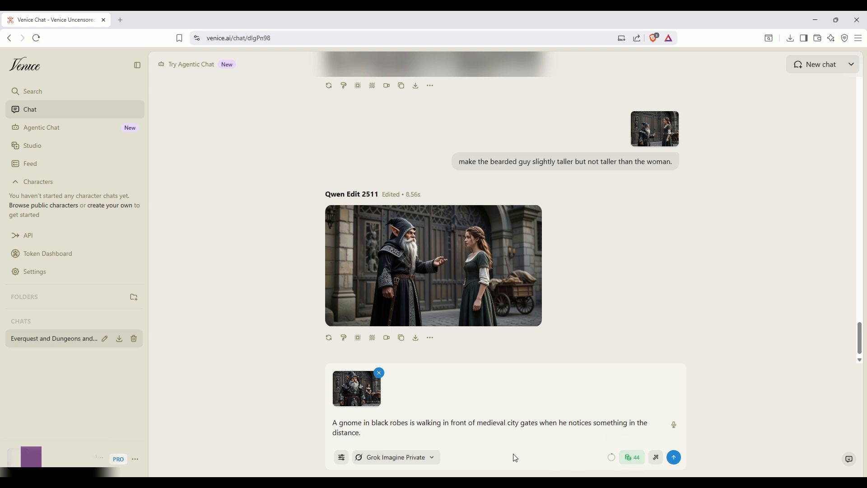
# Review the video settings, checking the available duration and resolution options
pyautogui.click(342, 458)
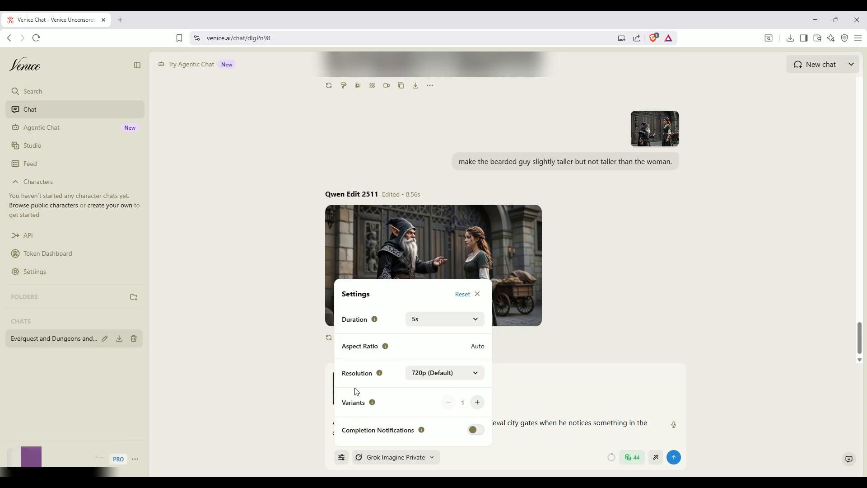
pyautogui.click(459, 322)
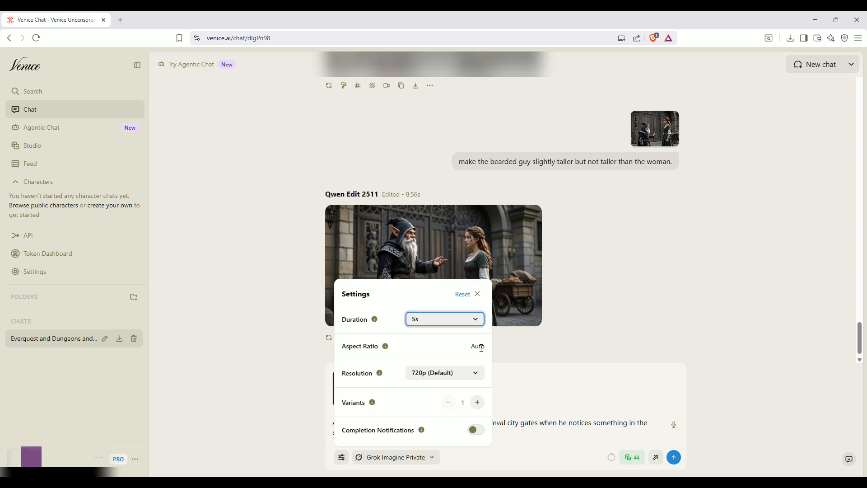
pyautogui.click(442, 376)
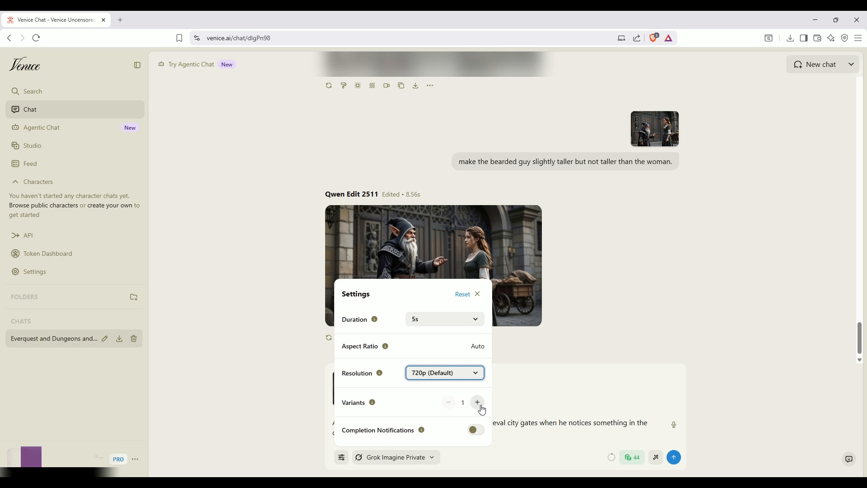
pyautogui.click(234, 372)
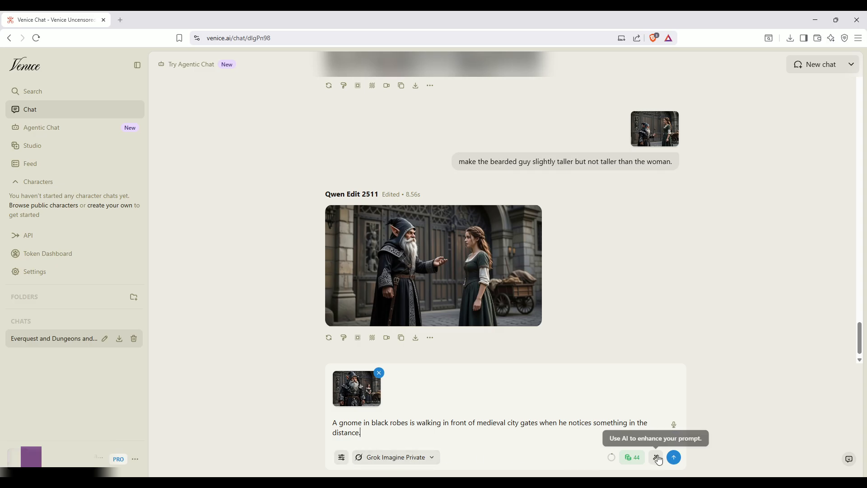
# Start generating the gnome video and switch to the second Venice chat tab
pyautogui.click(673, 457)
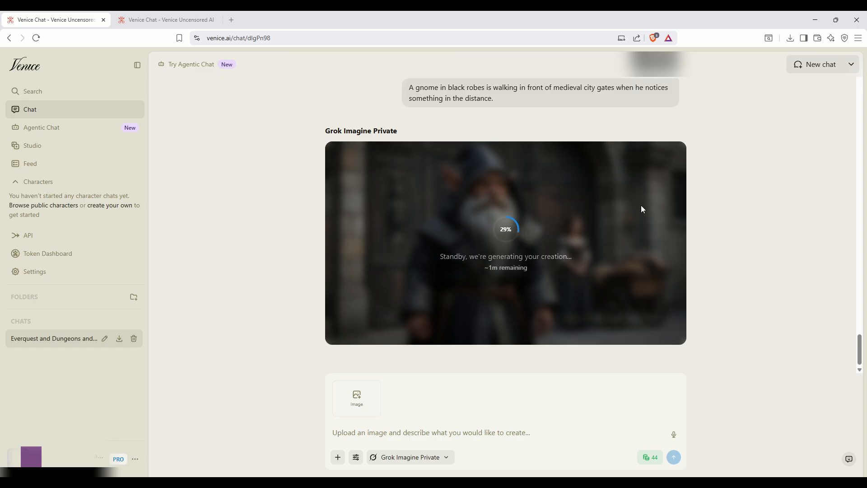
pyautogui.click(171, 27)
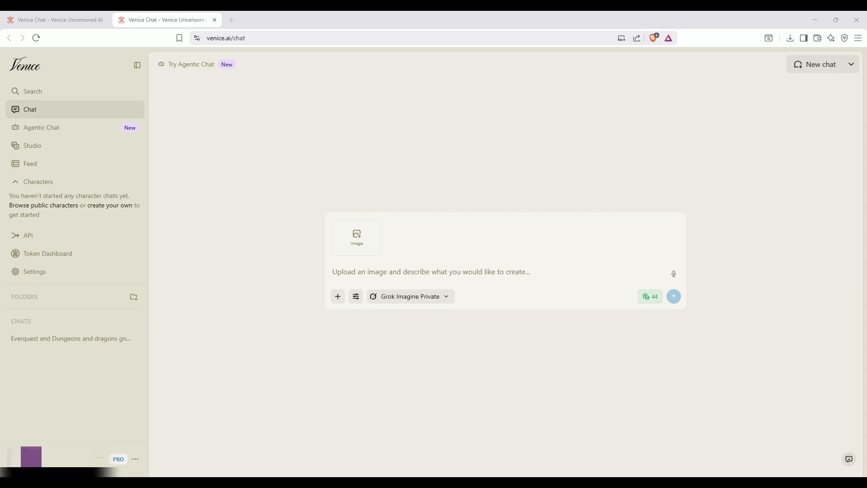
# Upload the couple image and generate: "A gnome magician is talking to a pretty halfling woman. He is trying to flirt with her but she is not interested."
pyautogui.click(416, 277)
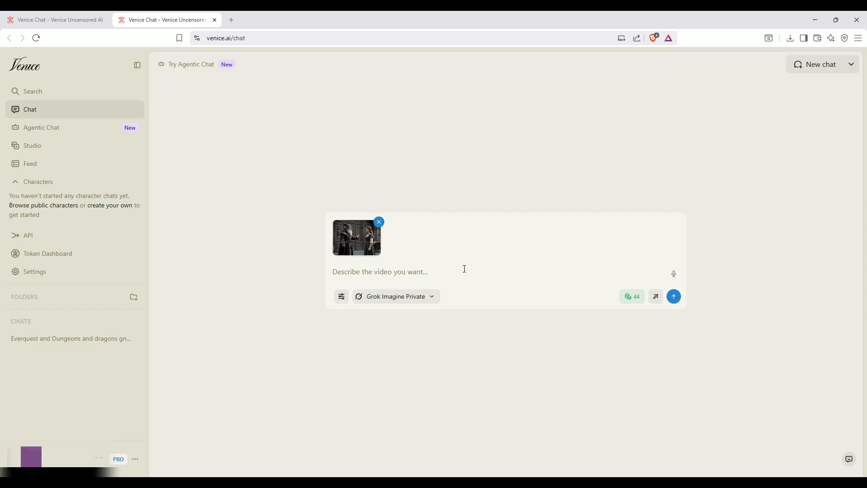
pyautogui.write('A gnome magician is talking to a pretty halfling woman. He is trying to flirt with her but she is not interested.')
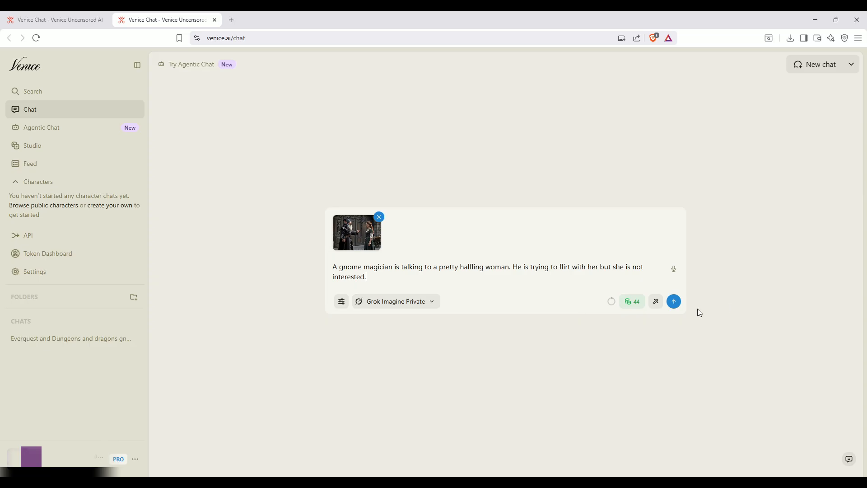
pyautogui.click(674, 301)
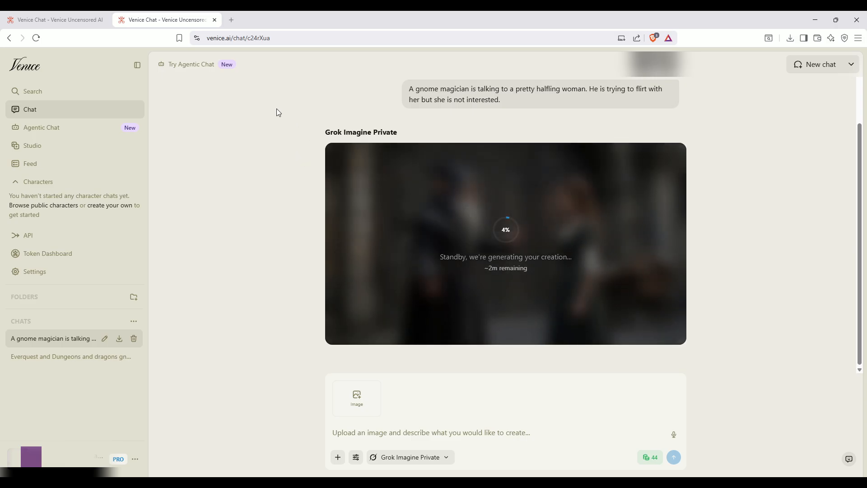
# Switch to the first Venice chat tab and watch the generated gnome video, replaying it once
pyautogui.click(86, 20)
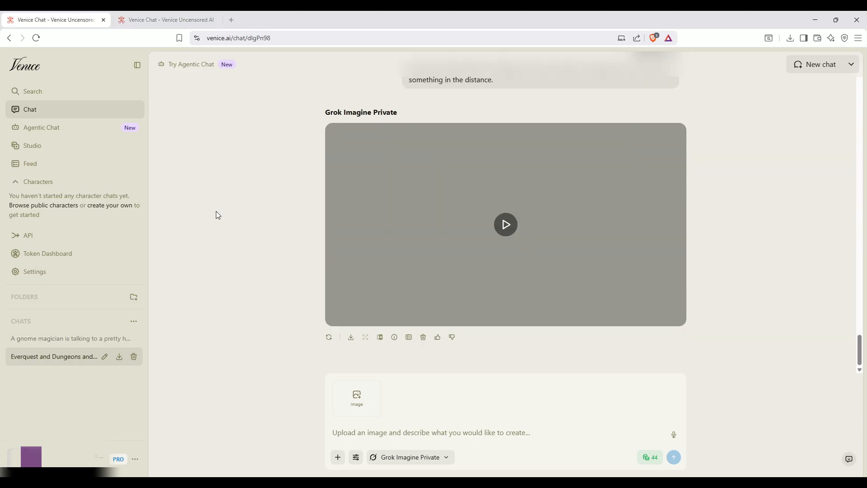
pyautogui.click(508, 225)
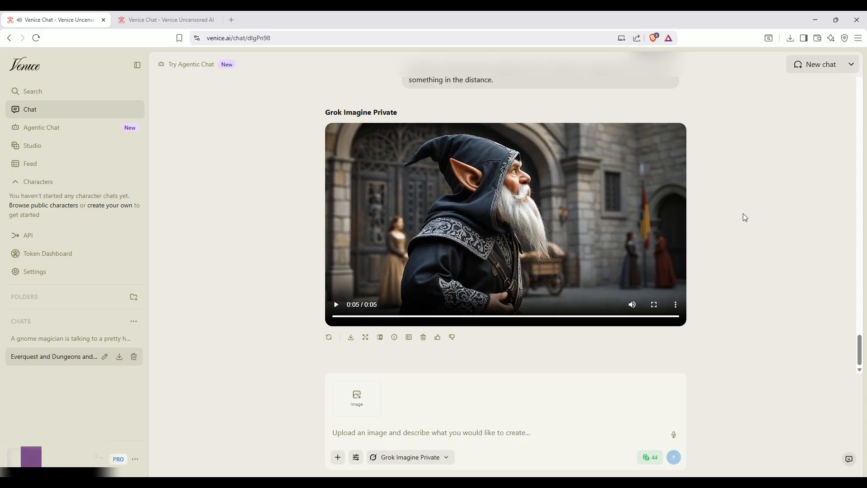
pyautogui.click(334, 307)
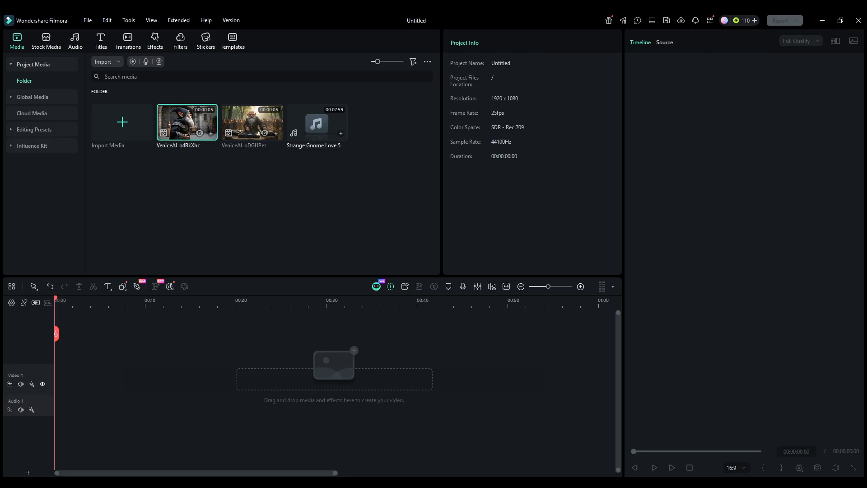
# Switch to Wondershare Filmora and preview the Strange Gnome Love 5 audio and both VeniceAI video clips
pyautogui.doubleClick(320, 121)
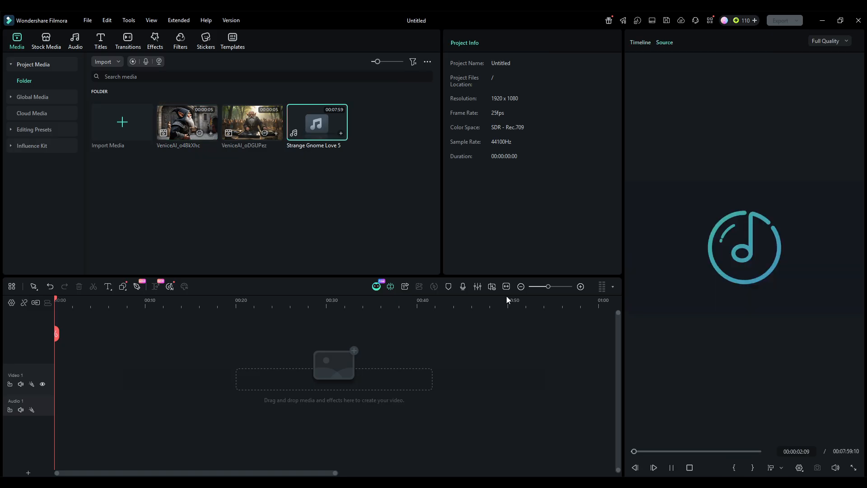
pyautogui.click(671, 467)
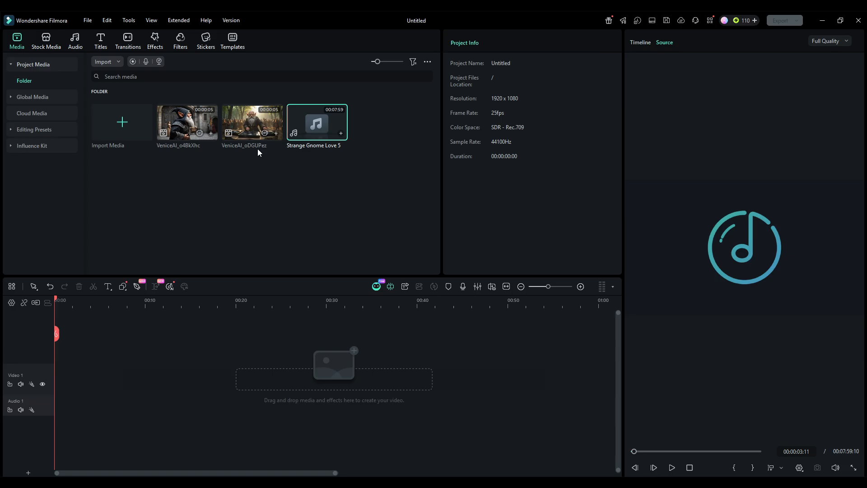
pyautogui.doubleClick(243, 126)
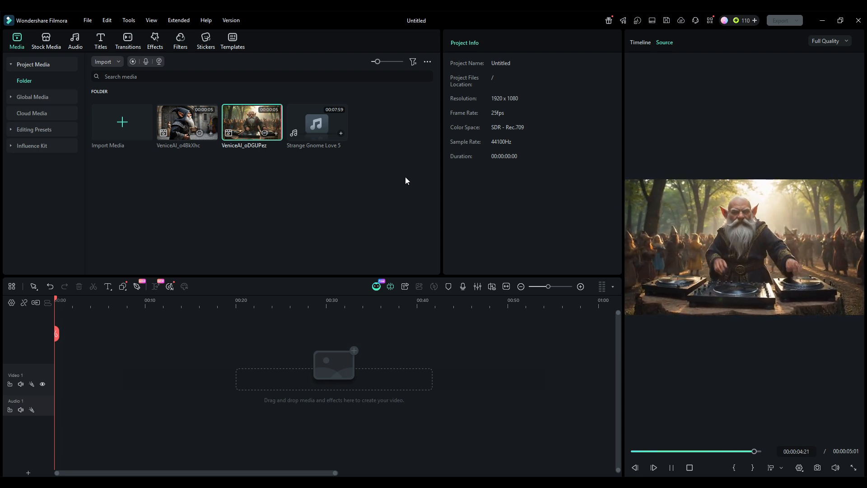
pyautogui.doubleClick(183, 118)
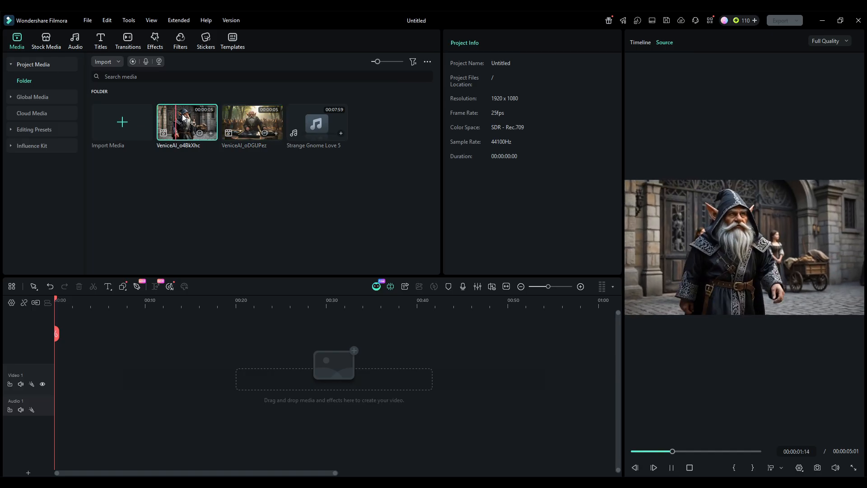
# Place the VeniceAI_o4BkXhc clip at the start of the Video 1 track and move the playhead to the clip's end
pyautogui.moveTo(183, 118); pyautogui.dragTo(49, 395)
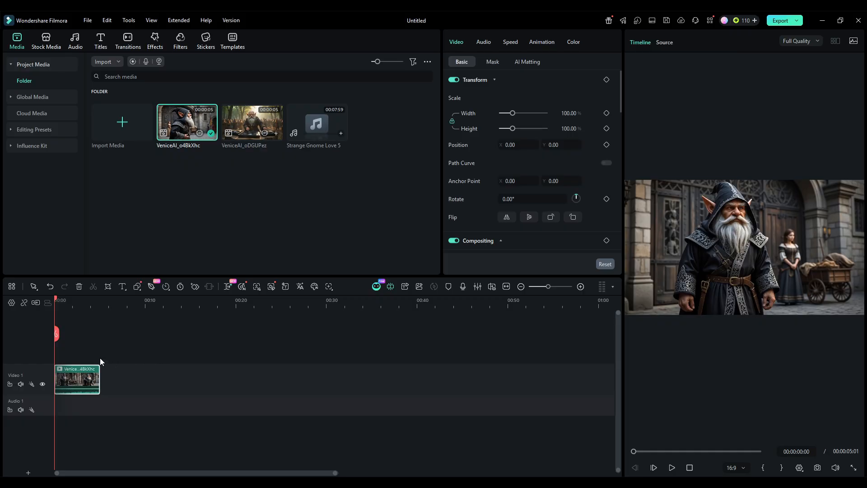
pyautogui.moveTo(60, 334); pyautogui.dragTo(97, 330)
pyautogui.moveTo(548, 286); pyautogui.dragTo(571, 286)
pyautogui.moveTo(335, 329); pyautogui.dragTo(472, 334)
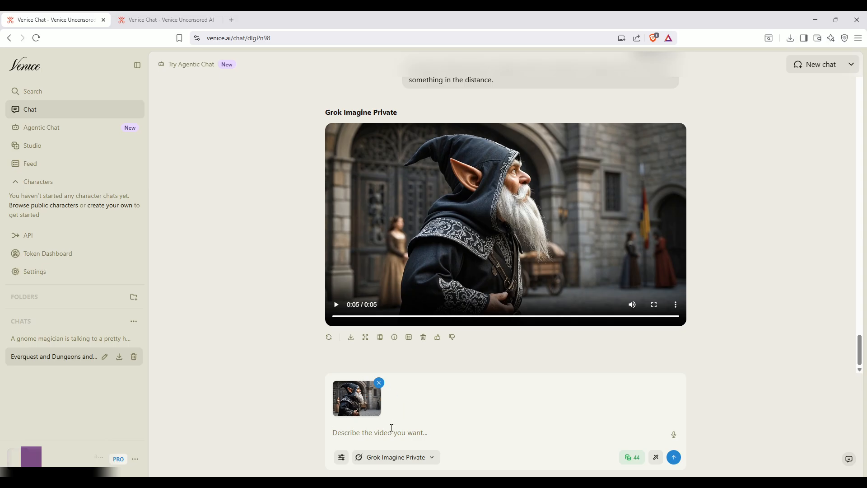
# Upload the gnome's closing frame and generate: "A gnome in black robes is walking in front of medieval city gates when he notices something in the distance."
pyautogui.write('A gnome in black robes is walking in front of medieval city gates when he notices something in the distance.')
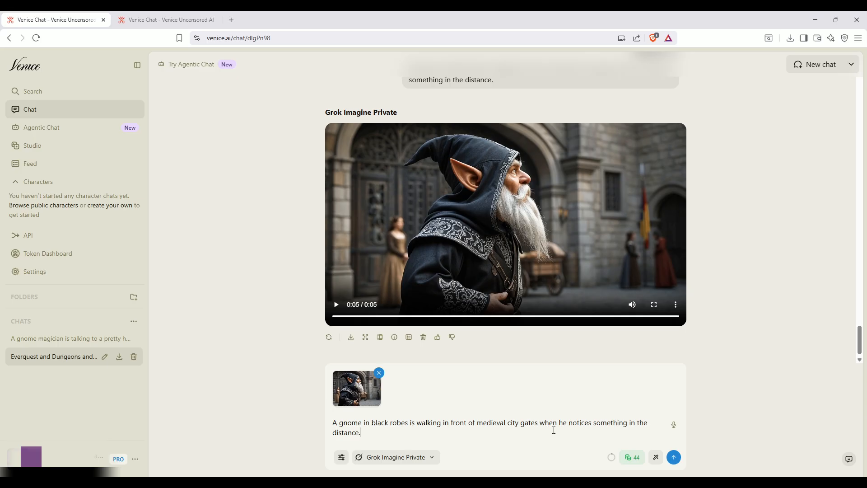
pyautogui.click(673, 457)
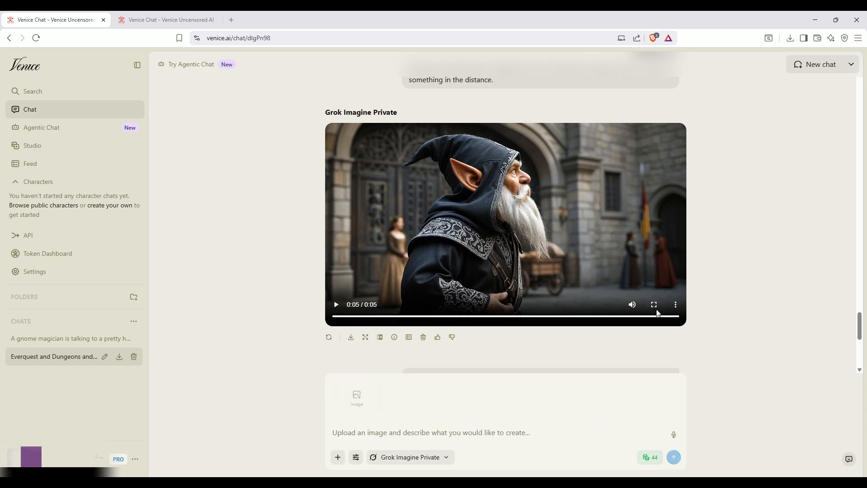
# Switch to the second Venice chat tab, watch the gnome and halfling video twice and review its source image and prompt
pyautogui.click(154, 15)
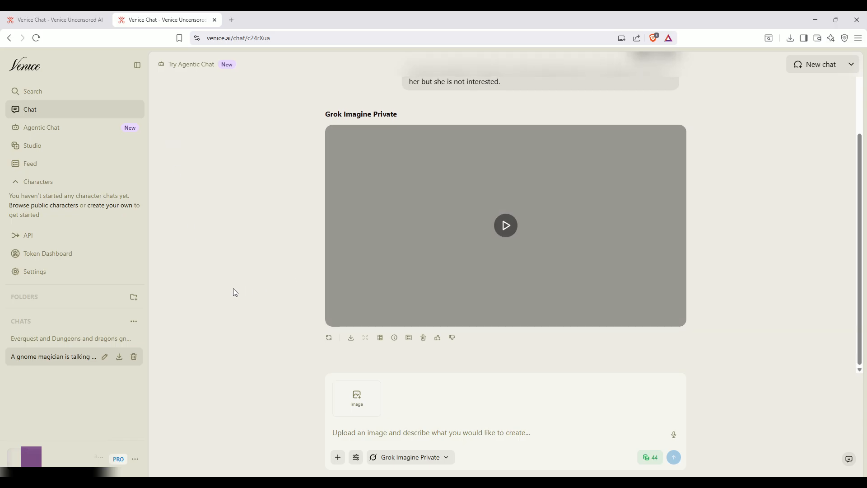
pyautogui.click(506, 225)
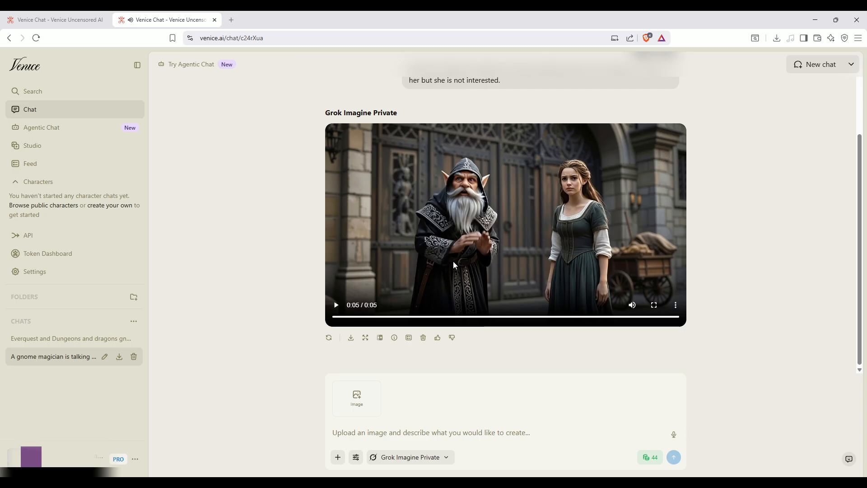
pyautogui.click(338, 307)
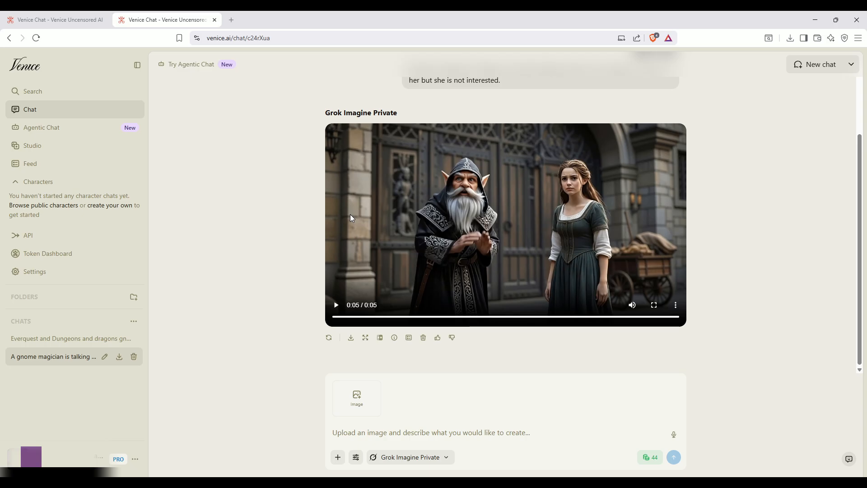
pyautogui.scroll(2, 388, 176)
pyautogui.scroll(-2, 509, 234)
pyautogui.scroll(2, 550, 251)
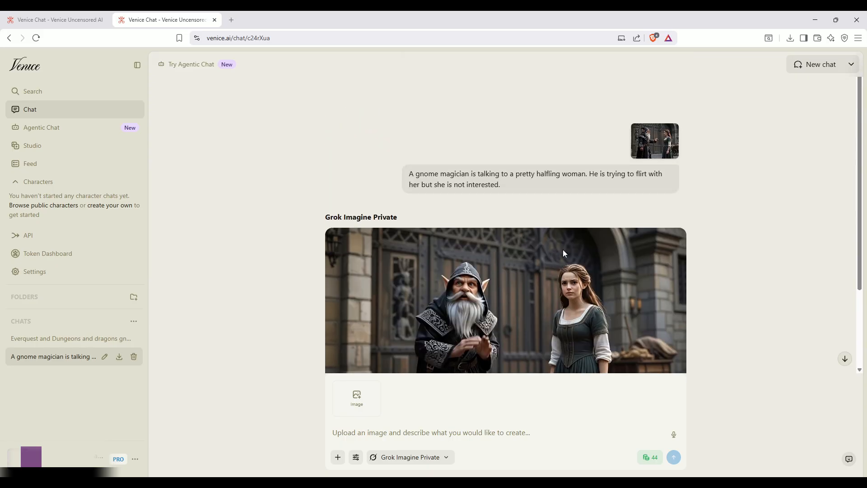
pyautogui.scroll(-2, 560, 250)
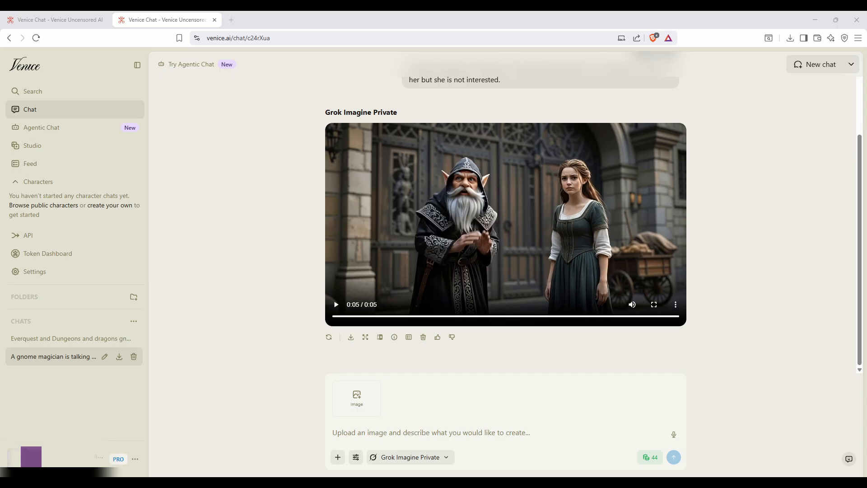
# Upload the couple image and enter "A gnome magician is talking to a pretty halfling woman. He is trying to flirt with her but she just laughs."
pyautogui.moveTo(451, 316); pyautogui.dragTo(361, 399)
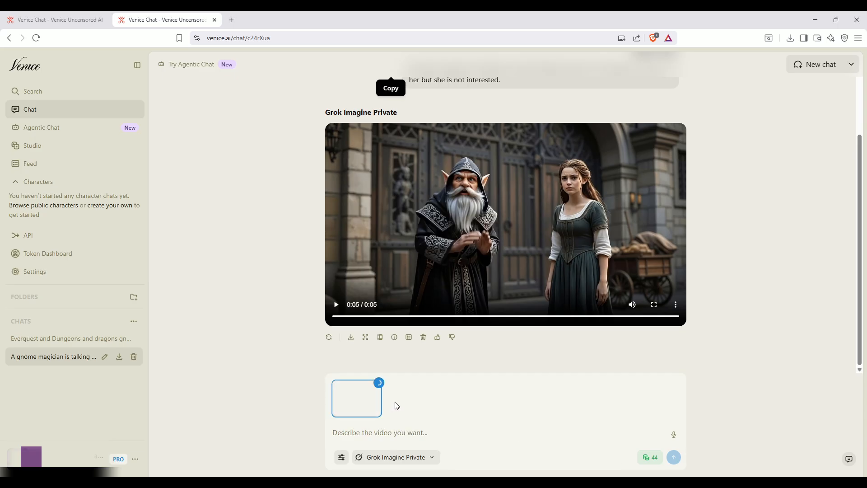
pyautogui.click(393, 432)
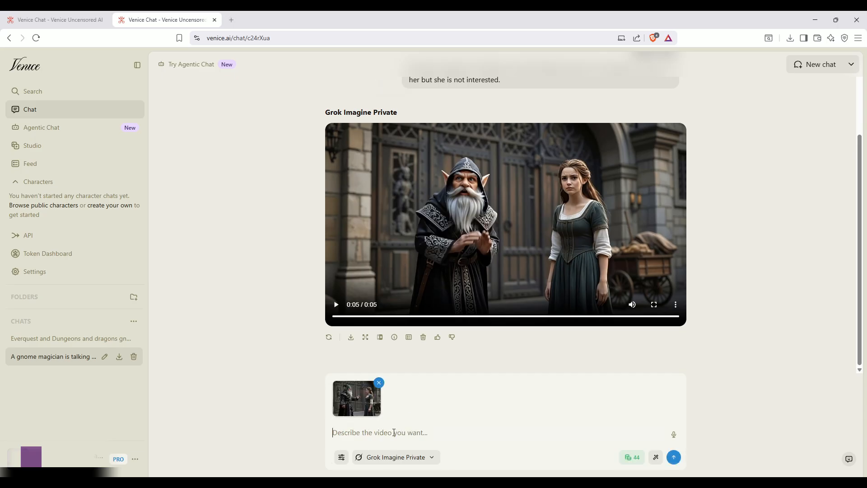
pyautogui.write('A gnome magician is talking to a pretty halfling woman. He is trying to flirt with her but she is not interested.')
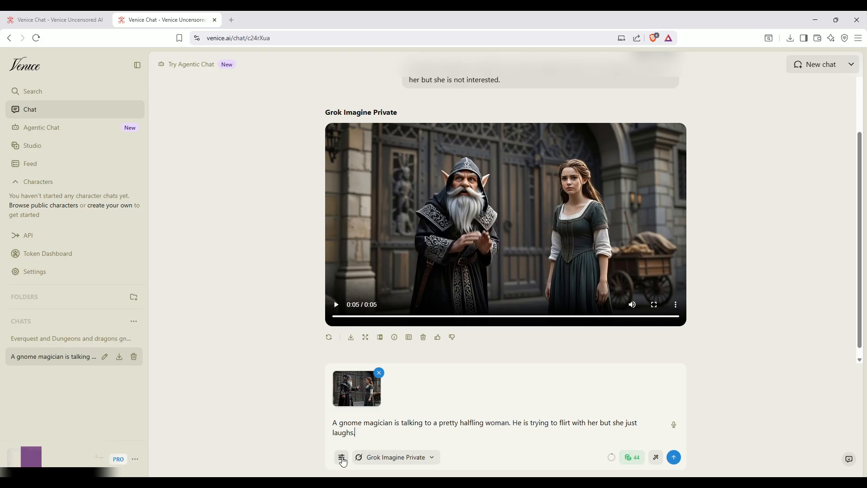
# Set the video duration to 10s and generate the video of the laughing halfling woman
pyautogui.click(342, 459)
pyautogui.click(455, 323)
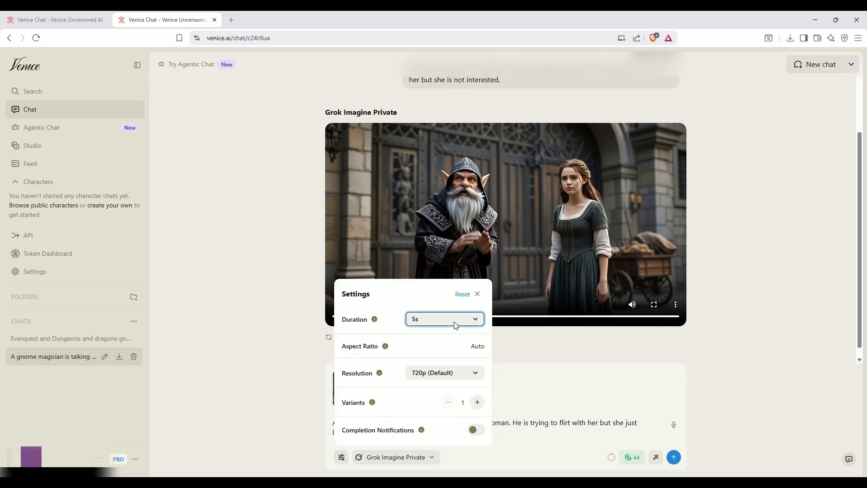
pyautogui.press('Down')
pyautogui.click(718, 402)
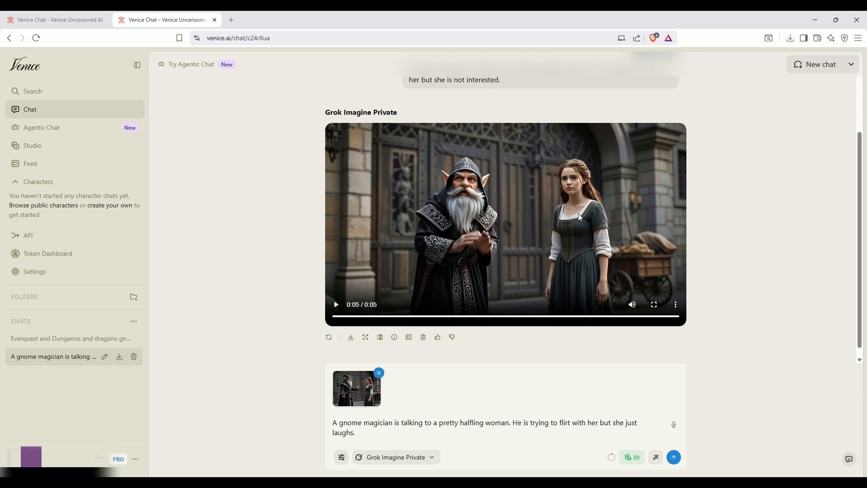
pyautogui.click(673, 456)
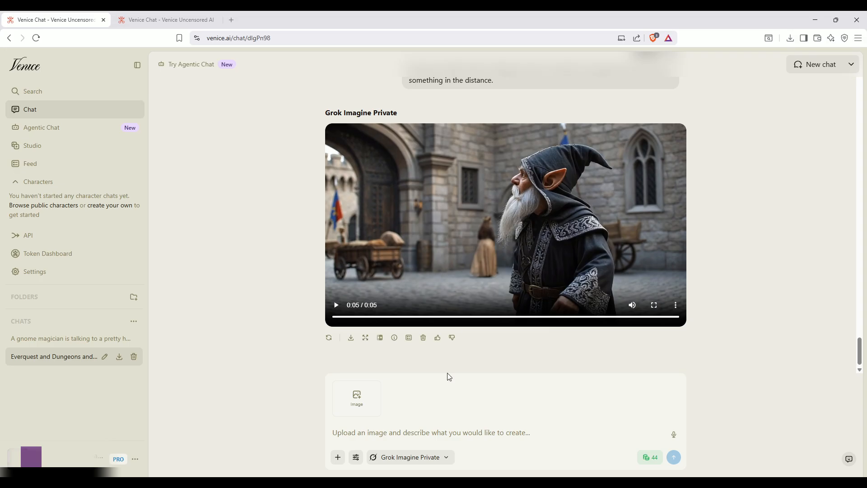
# Download the second gnome video from the first chat and check the laughing video's progress in the other Venice tab
pyautogui.click(351, 339)
pyautogui.click(378, 236)
pyautogui.click(163, 19)
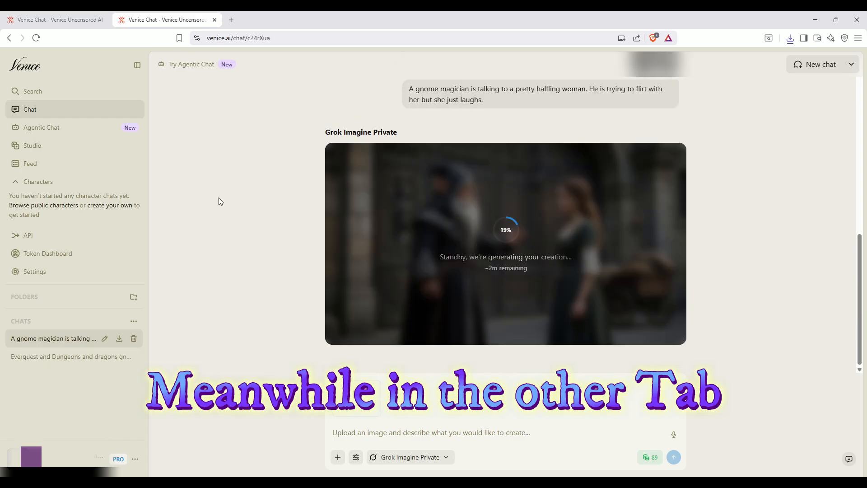
# In the first Venice chat tab, upload the couple image and enter the prompt "A gnome magician dances with a pretty halfling woman."
pyautogui.click(70, 19)
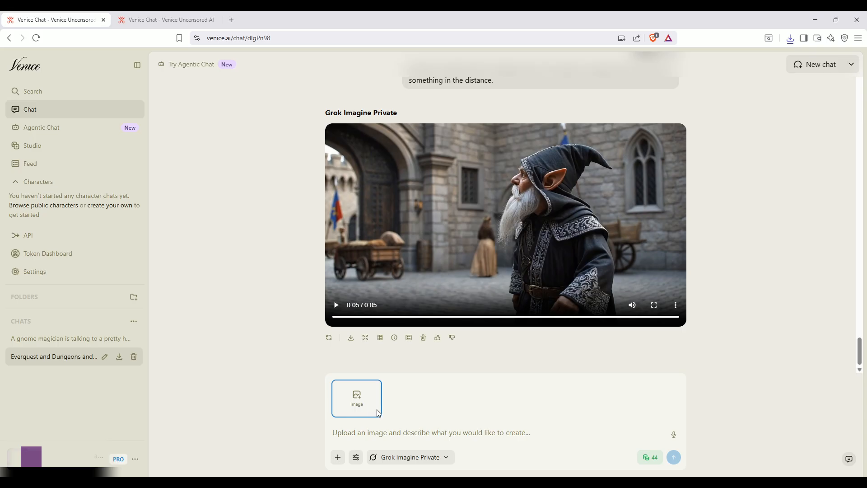
pyautogui.hotkey('ctrl', 'v')
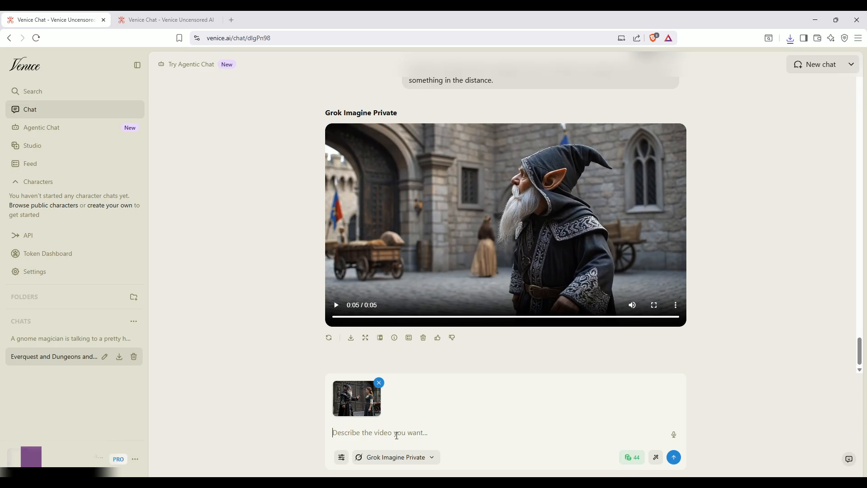
pyautogui.write('A gnome magician is talking to a pretty halfling woman. He is trying to flirt with her but she is not interested.')
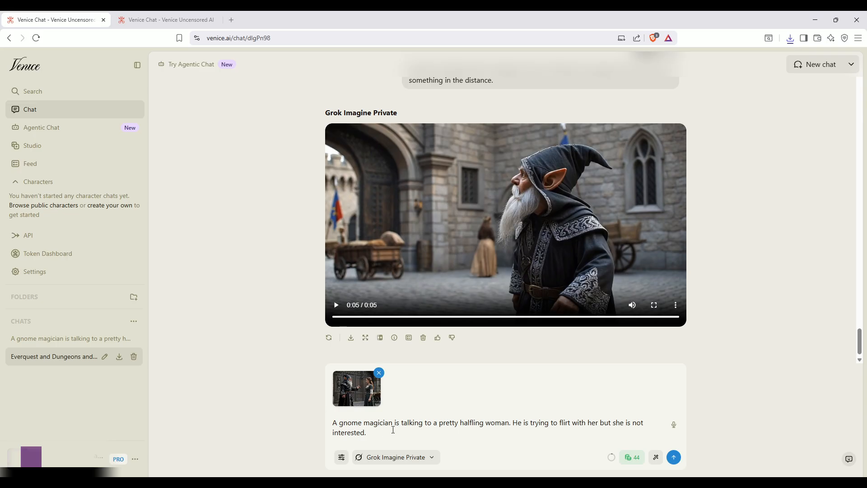
pyautogui.moveTo(394, 430); pyautogui.dragTo(396, 423)
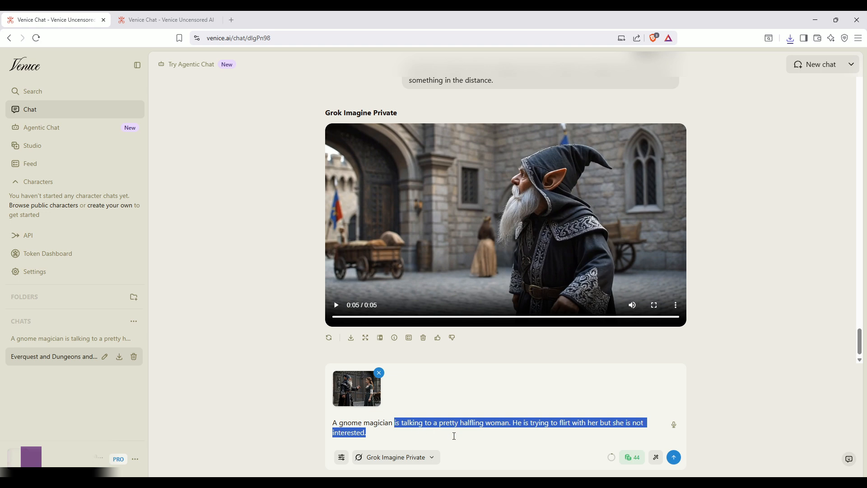
pyautogui.write('dances with a pretty halfling woman.')
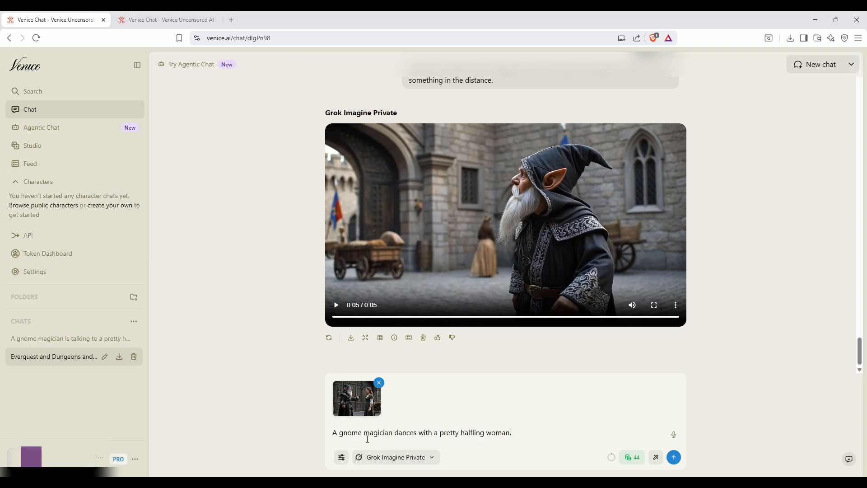
# Generate the dancing video with a duration of 10s and switch to the second Venice chat tab
pyautogui.click(341, 458)
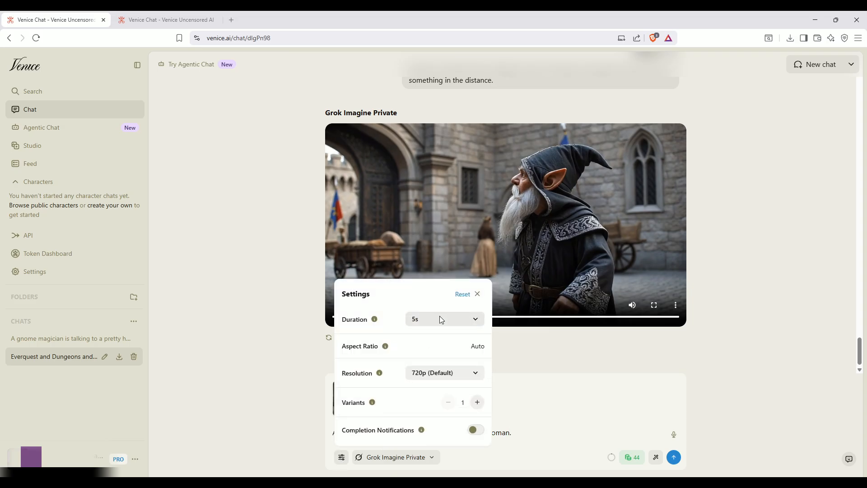
pyautogui.click(423, 344)
pyautogui.click(574, 389)
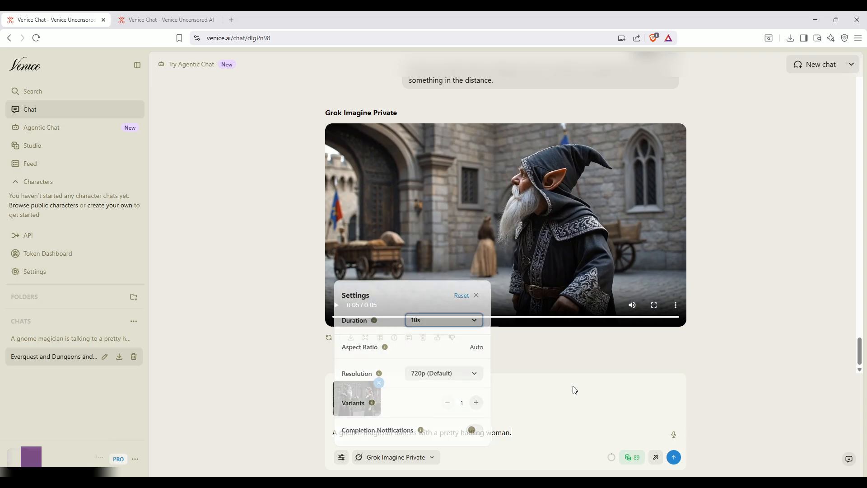
pyautogui.click(674, 458)
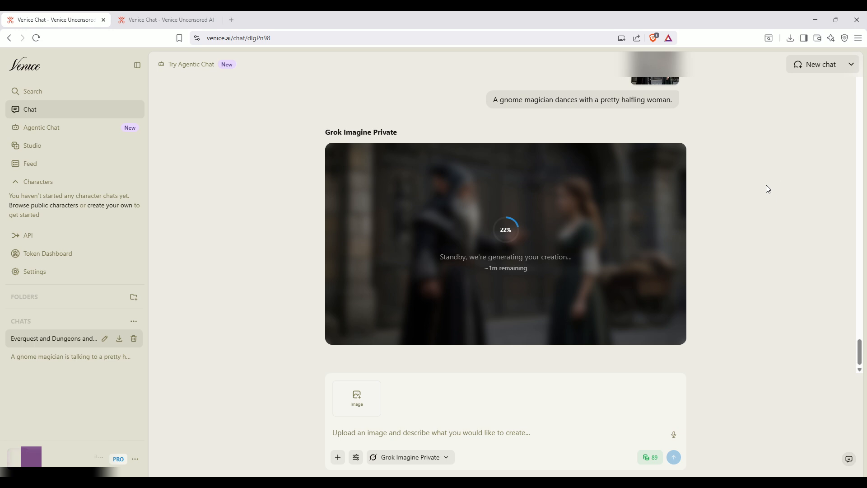
pyautogui.click(164, 19)
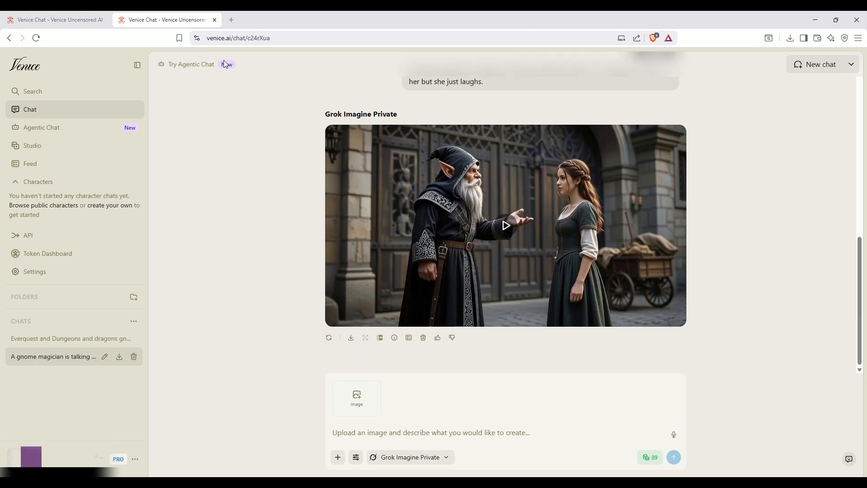
# Play and download the laughing halfling woman video, and return to the first Venice chat tab
pyautogui.click(507, 224)
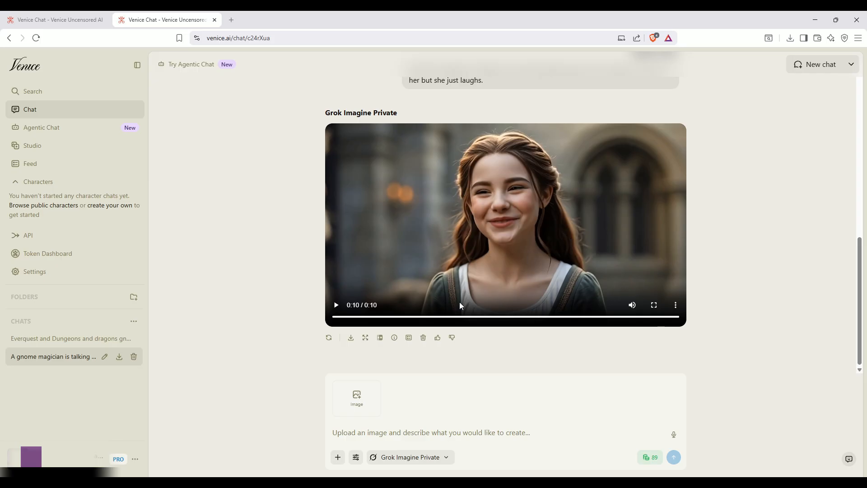
pyautogui.click(352, 338)
pyautogui.click(77, 20)
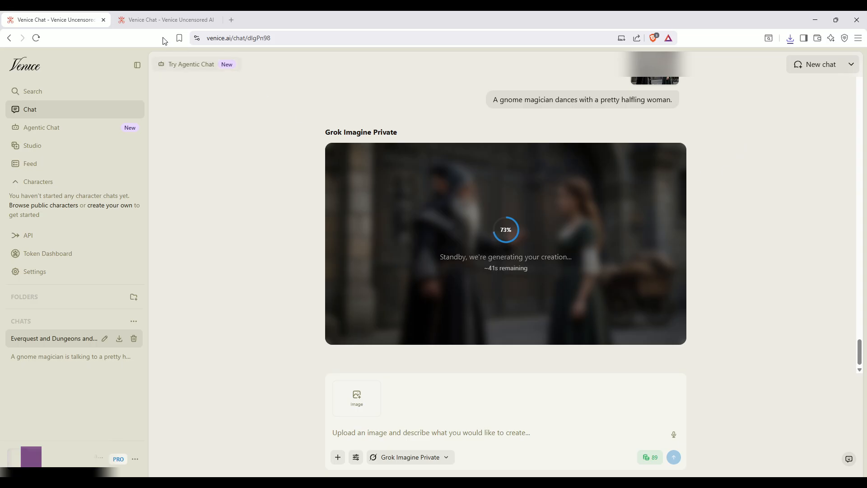
# Download the finished dancing video from the first Venice chat and switch to Filmora
pyautogui.click(165, 20)
pyautogui.click(83, 18)
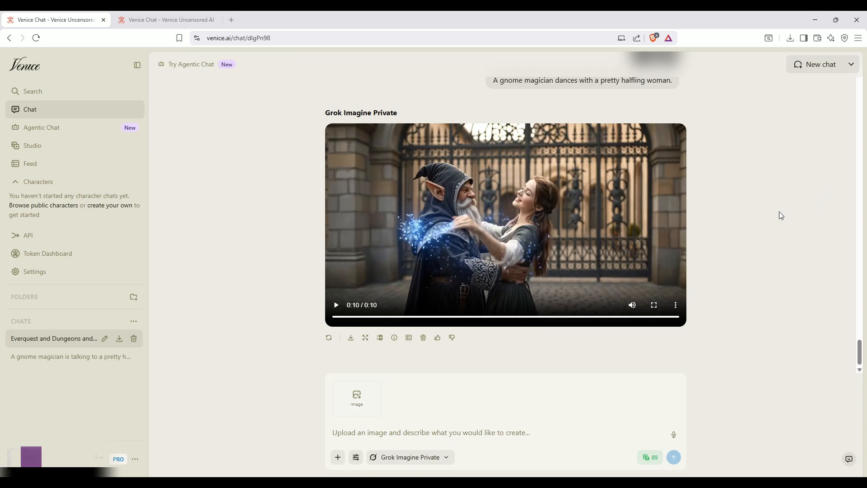
pyautogui.click(350, 338)
pyautogui.click(815, 19)
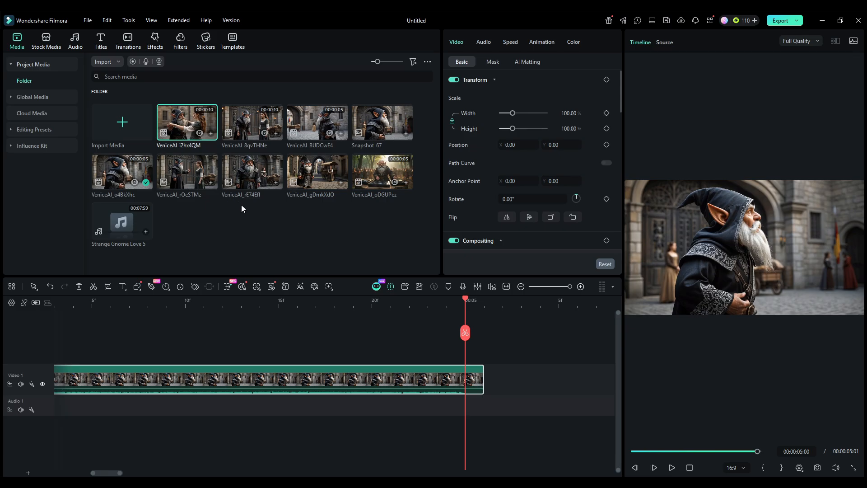
# Add Strange Gnome Love 5 at the start of Audio 1 and cut it off at 00:02:14:04, removing the remainder
pyautogui.moveTo(123, 213); pyautogui.dragTo(33, 412)
pyautogui.moveTo(538, 288); pyautogui.dragTo(541, 287)
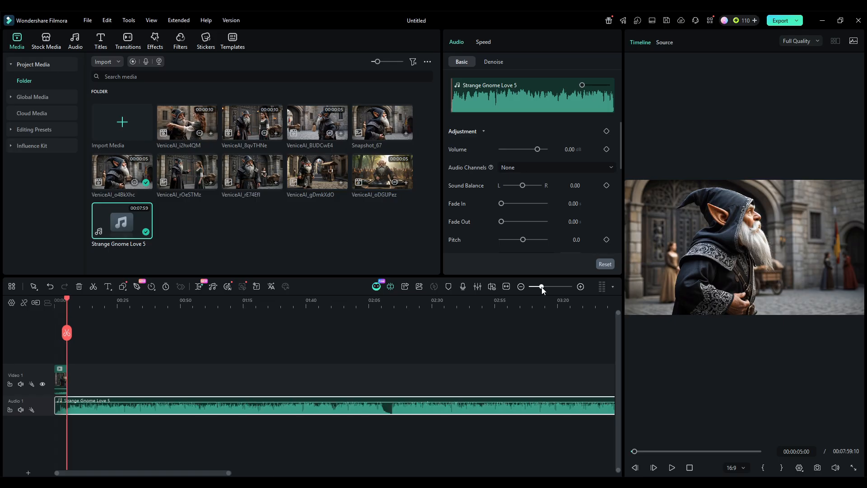
pyautogui.moveTo(68, 333); pyautogui.dragTo(406, 347)
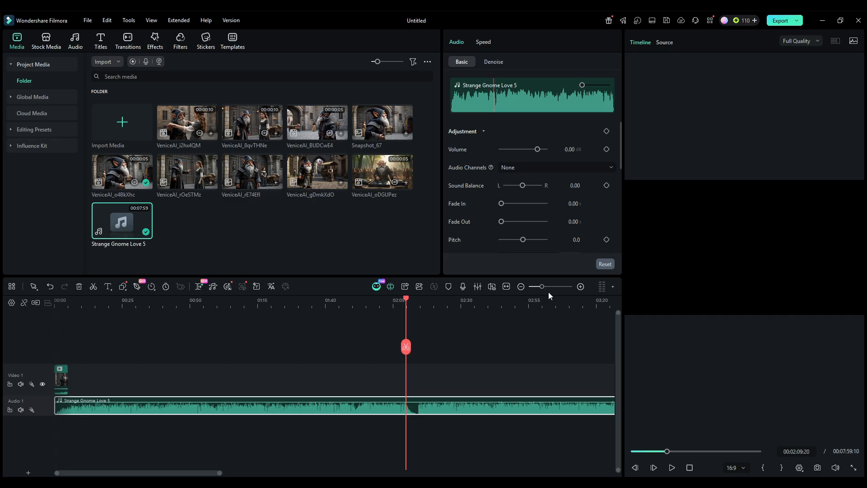
pyautogui.moveTo(551, 287); pyautogui.dragTo(557, 290)
pyautogui.press('space')
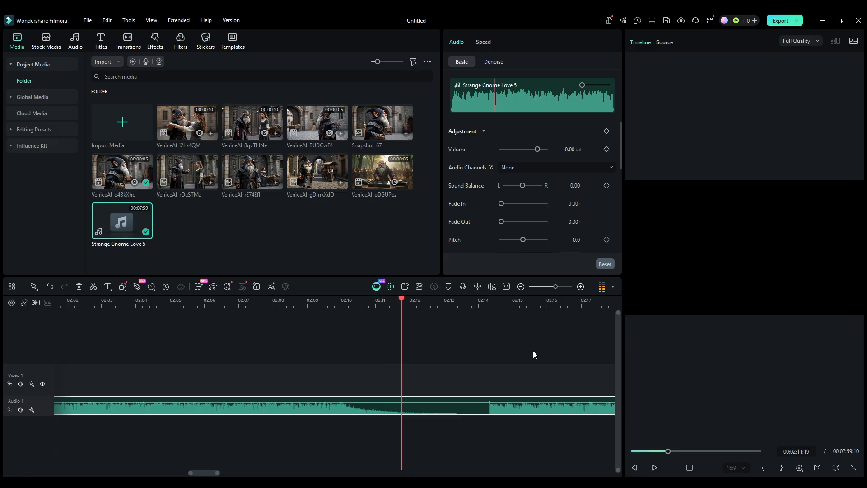
pyautogui.press('space')
pyautogui.moveTo(482, 350); pyautogui.dragTo(488, 350)
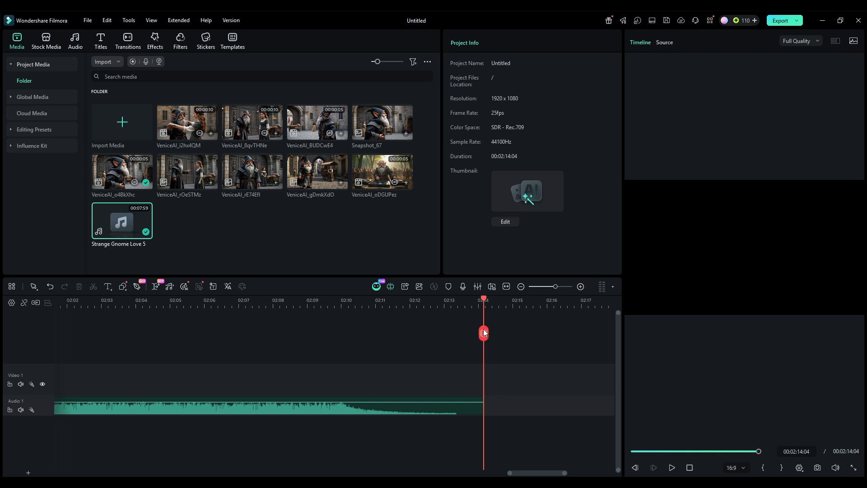
pyautogui.moveTo(484, 324)
pyautogui.mouseDown()
pyautogui.moveTo(500, 329)
pyautogui.moveTo(485, 330)
pyautogui.mouseUp()
# Mute the Video 1 track and play the opening of the timeline from the beginning with the music
pyautogui.click(690, 467)
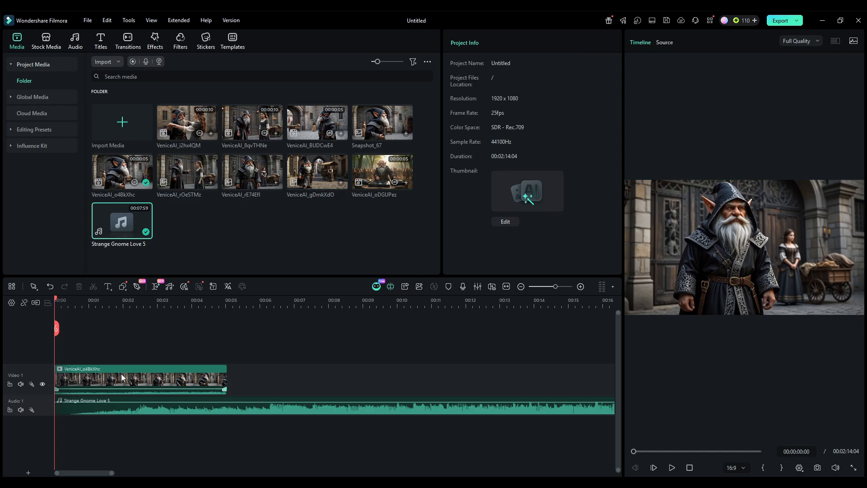
pyautogui.click(21, 384)
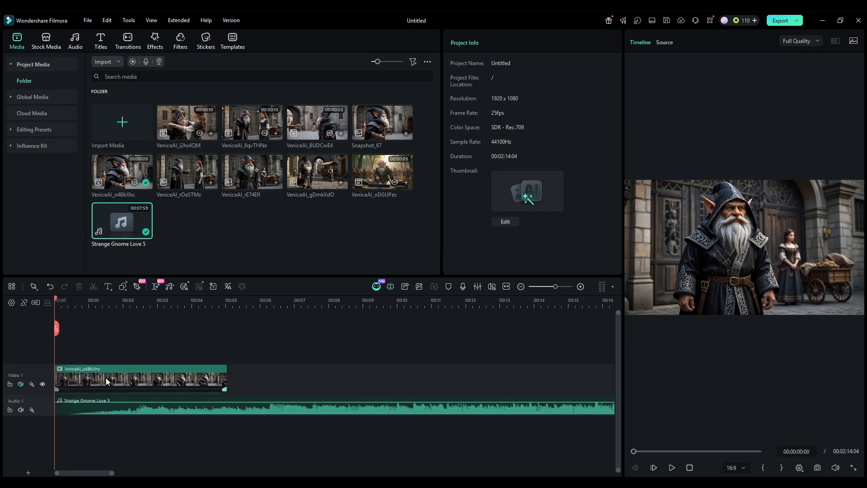
pyautogui.press('space')
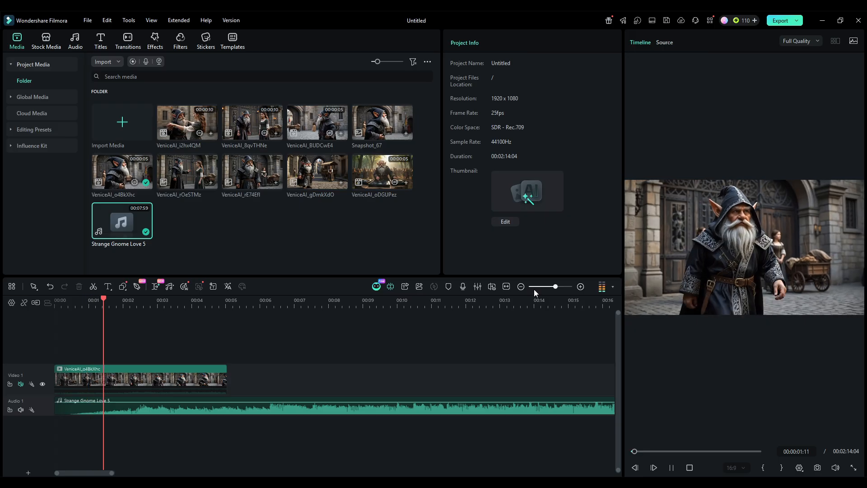
pyautogui.press('space')
# Slow the first clip, VeniceAI_o4BkXhc, to a uniform speed of 0.41 and play it back
pyautogui.click(559, 286)
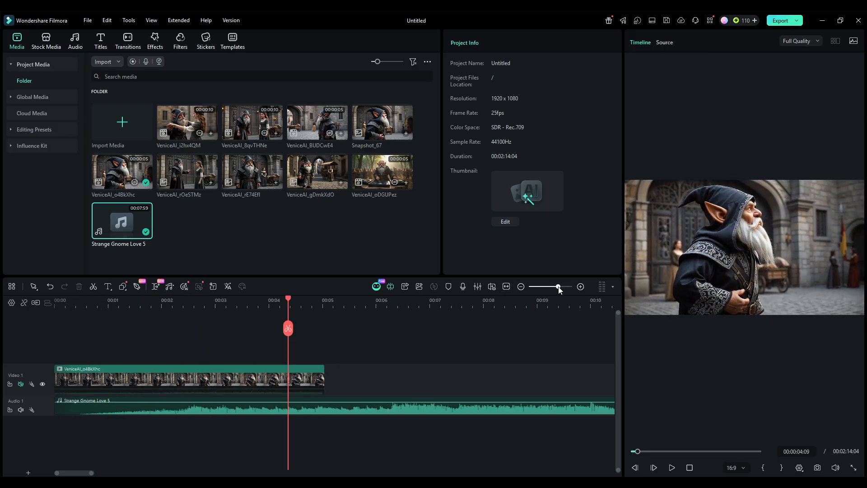
pyautogui.click(228, 376)
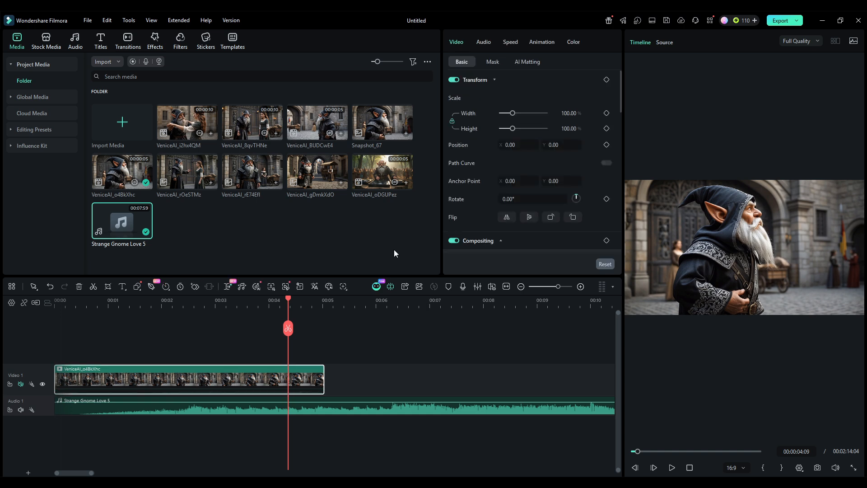
pyautogui.click(511, 43)
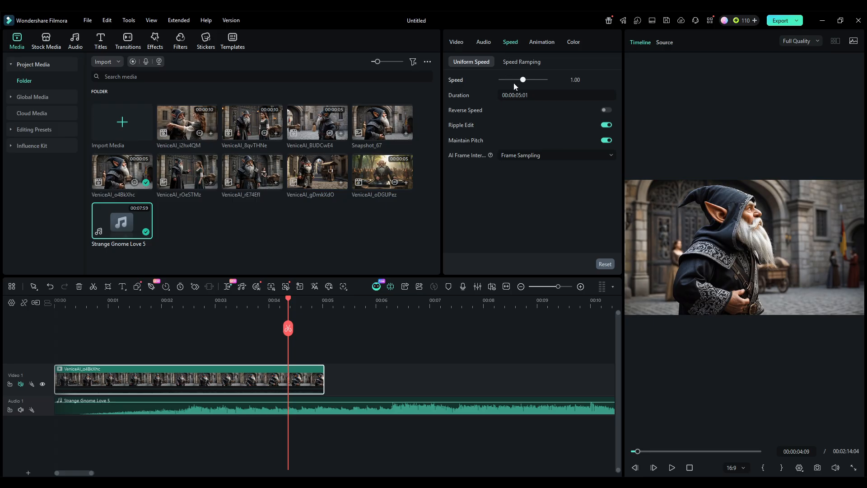
pyautogui.moveTo(523, 82); pyautogui.dragTo(521, 81)
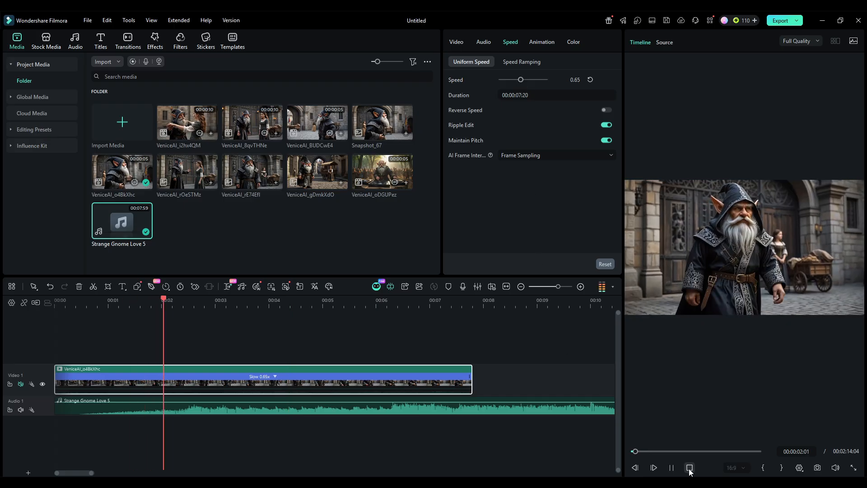
pyautogui.click(671, 468)
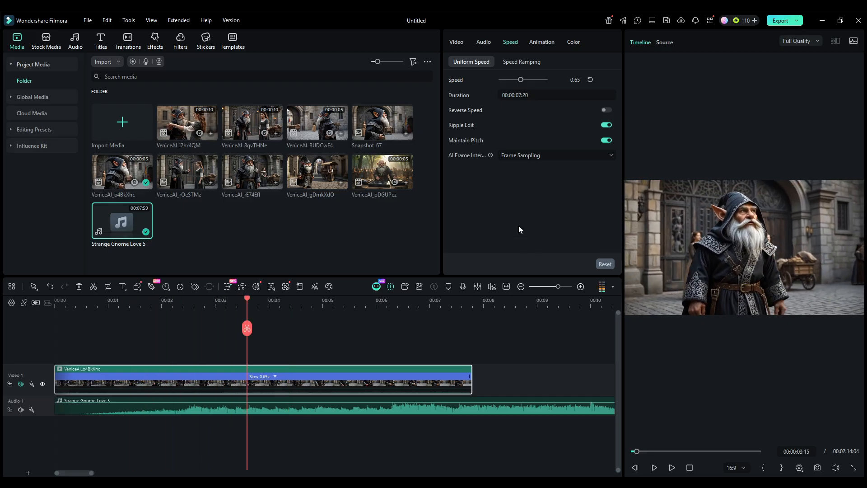
pyautogui.moveTo(521, 81); pyautogui.dragTo(519, 81)
pyautogui.moveTo(558, 287); pyautogui.dragTo(555, 289)
pyautogui.press('space')
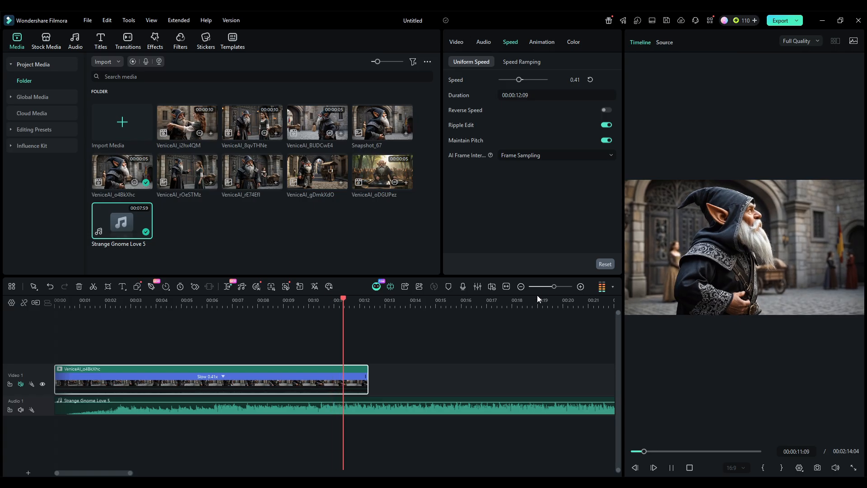
# Look through the imported clips, place VeniceAI_BUDCwE4 directly after the first clip on Video 1, and play across the join
pyautogui.click(254, 167)
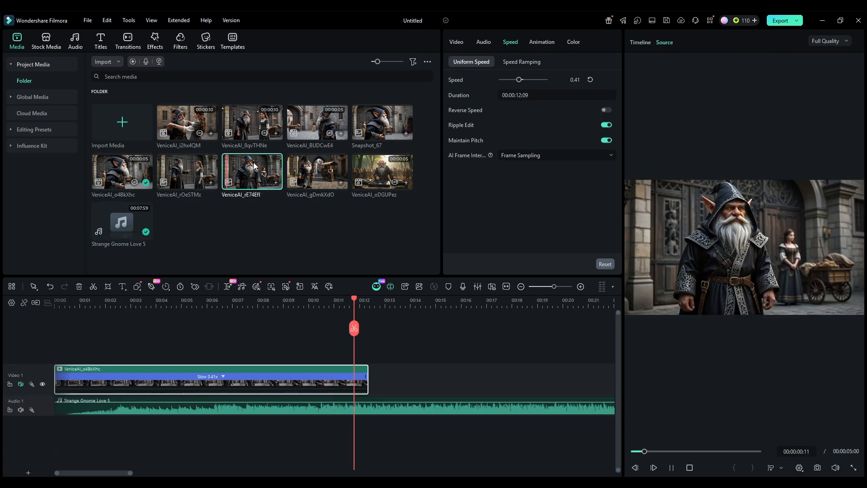
pyautogui.click(182, 163)
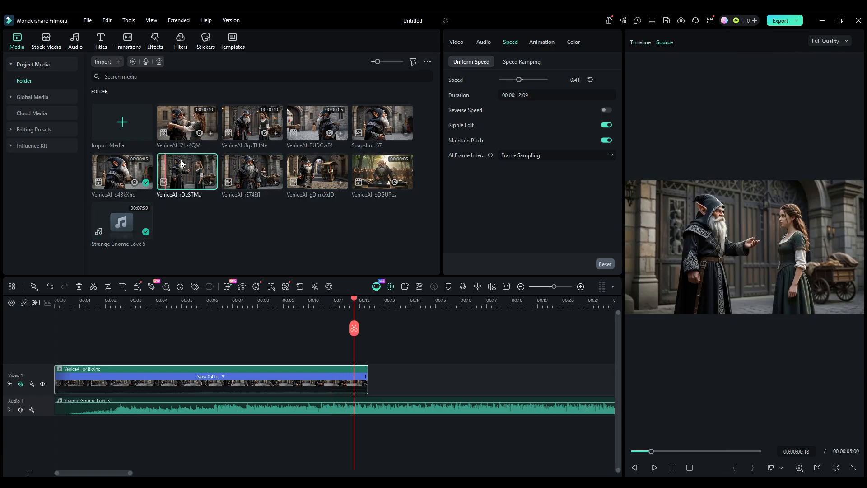
pyautogui.click(137, 166)
pyautogui.click(196, 137)
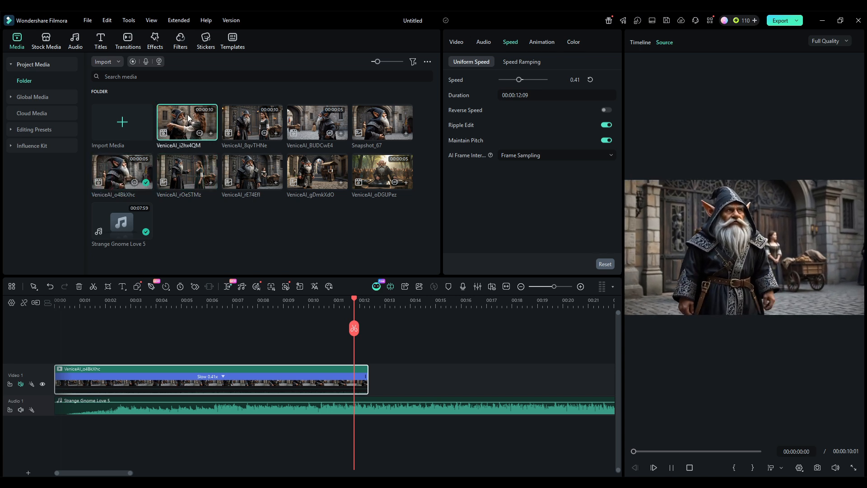
pyautogui.click(234, 120)
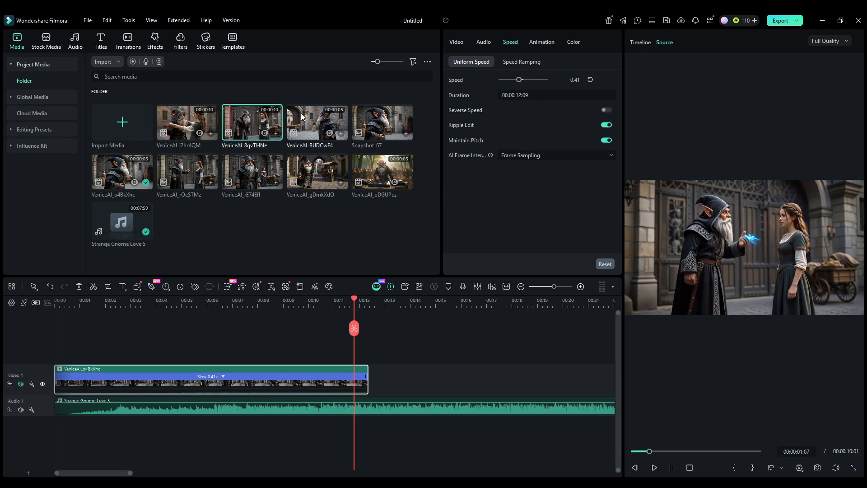
pyautogui.moveTo(331, 121); pyautogui.dragTo(377, 369)
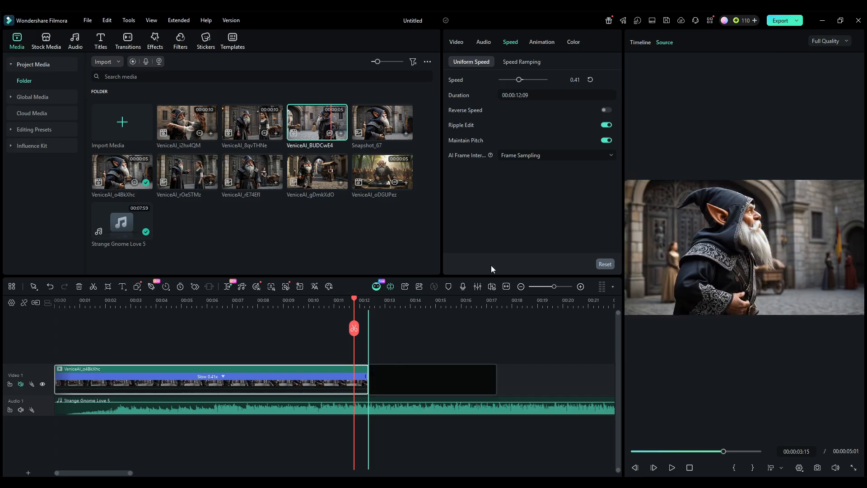
pyautogui.press('space')
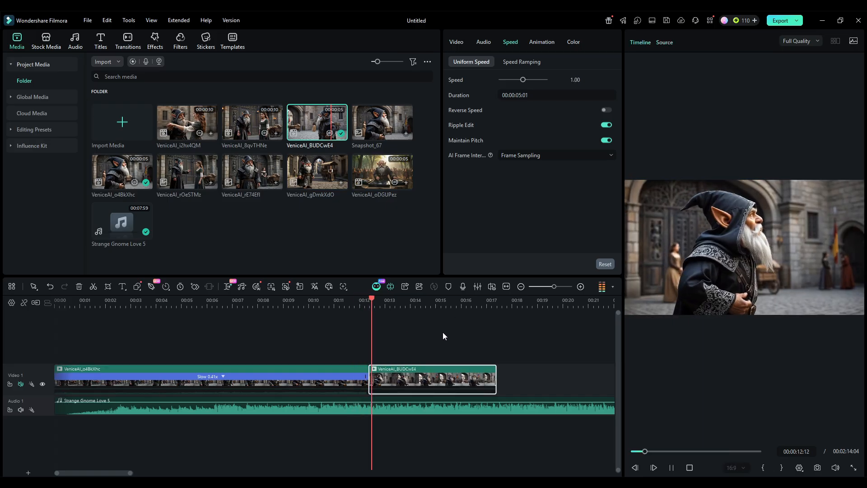
pyautogui.press('space')
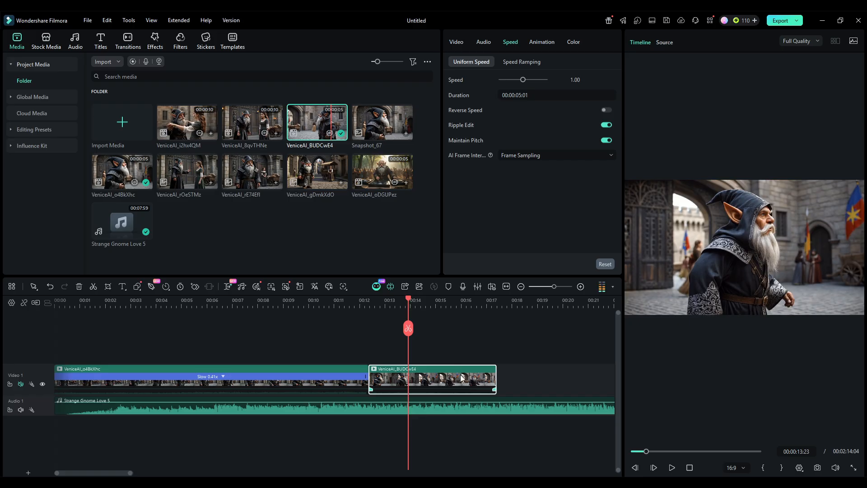
# Slow the VeniceAI_BUDCwE4 clip to a uniform speed of 0.54 and play it through to its end
pyautogui.moveTo(522, 84); pyautogui.dragTo(522, 84)
pyautogui.press('space')
pyautogui.moveTo(558, 286); pyautogui.dragTo(553, 290)
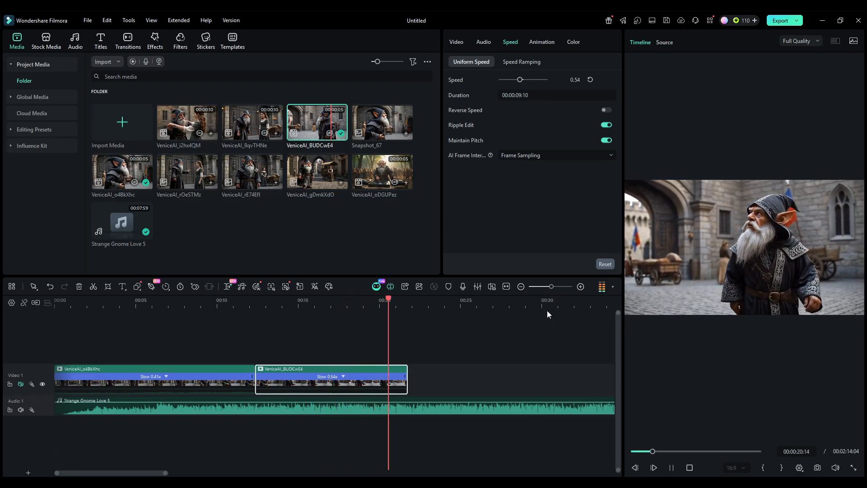
pyautogui.press('space')
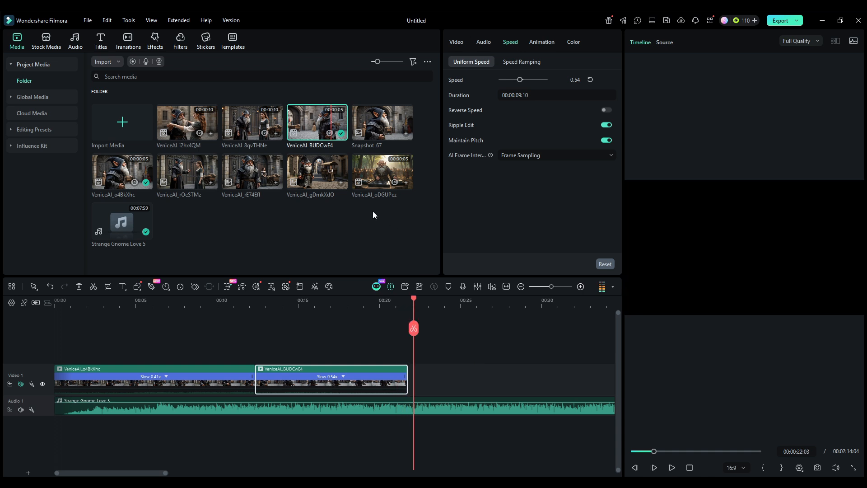
# Preview VeniceAI_8qvTHNe, place it directly after the second clip on Video 1, and move the playhead to the woman's close-up at 00:00:27:15
pyautogui.click(184, 176)
pyautogui.press('space')
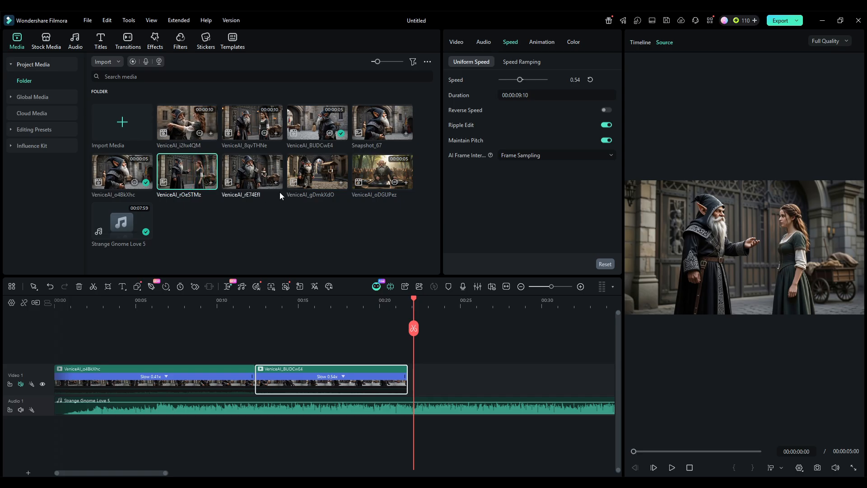
pyautogui.click(248, 122)
pyautogui.press('space')
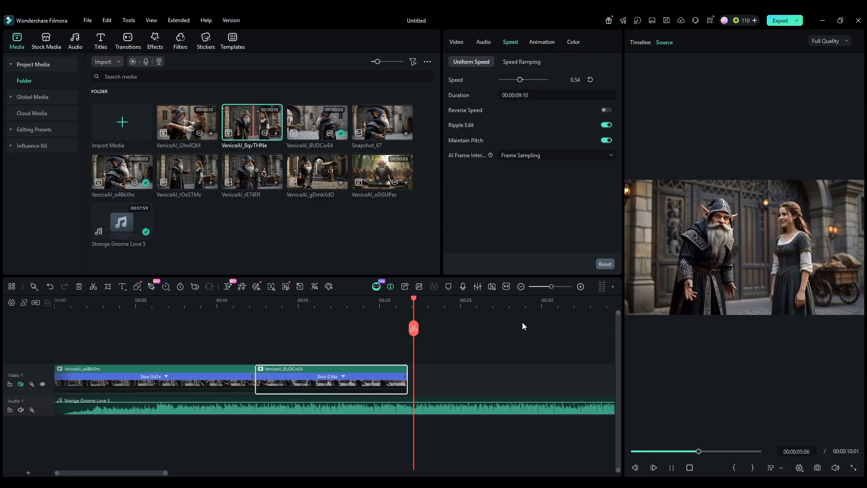
pyautogui.press('space')
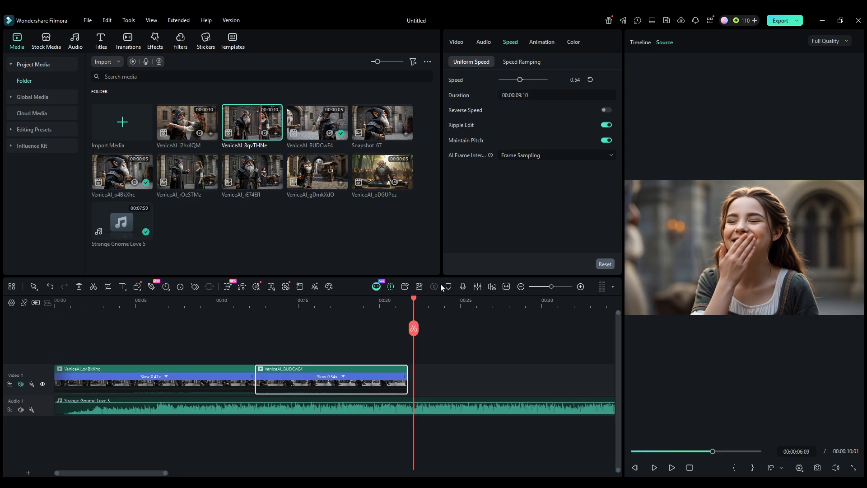
pyautogui.moveTo(252, 126)
pyautogui.mouseDown()
pyautogui.moveTo(464, 386)
pyautogui.moveTo(410, 387)
pyautogui.mouseUp()
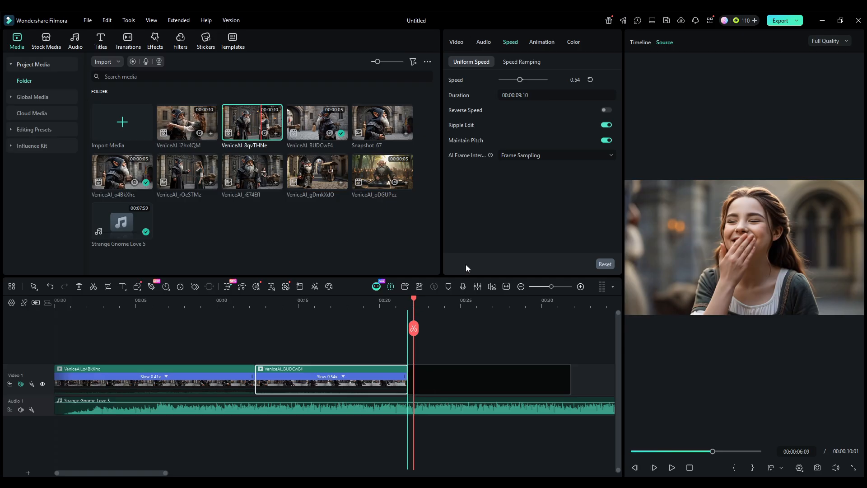
pyautogui.moveTo(417, 329); pyautogui.dragTo(503, 330)
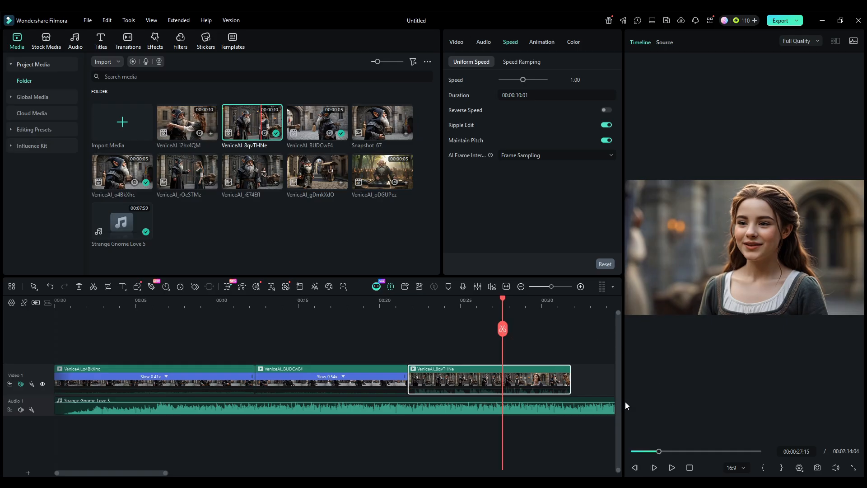
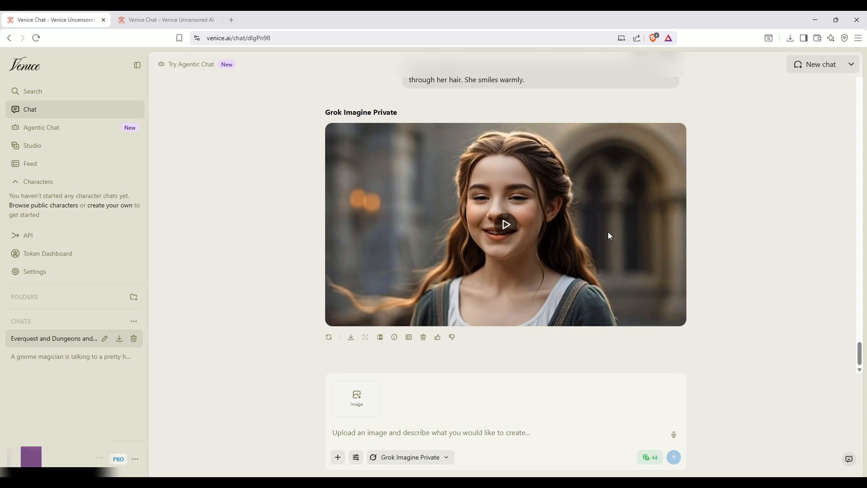
# Play and download the smiling woman video in Venice, and play the Filmora timeline from 00:00:27:15
pyautogui.click(503, 224)
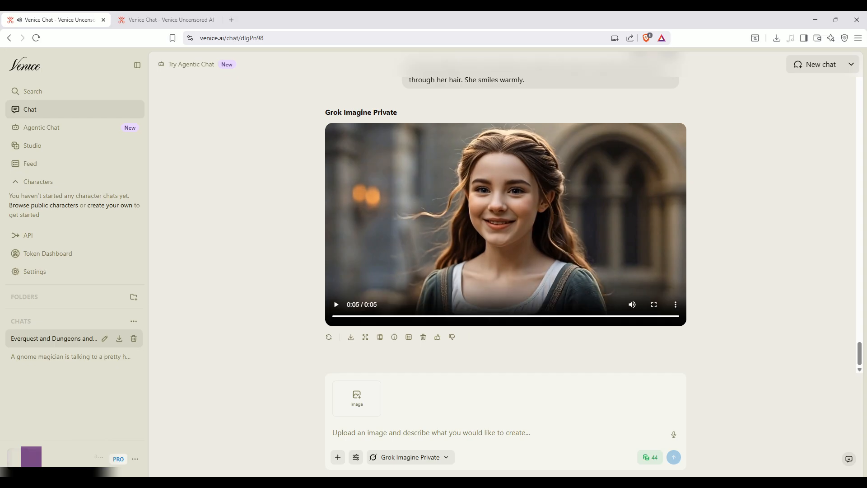
pyautogui.click(351, 336)
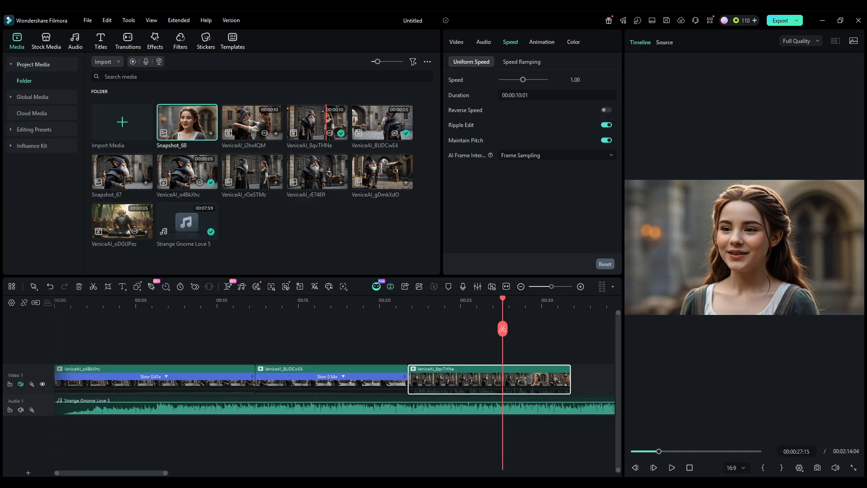
pyautogui.click(672, 467)
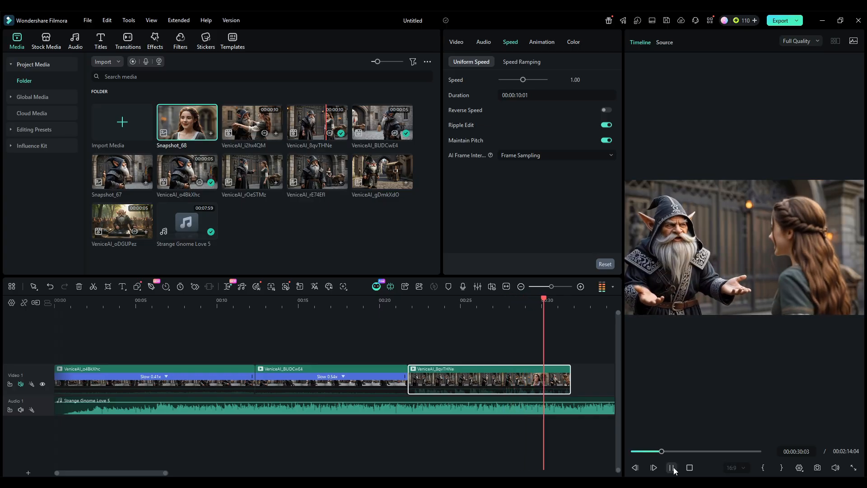
# Place the Snapshot_68 image directly after VeniceAI_8qvTHNe on Video 1 and play across the join
pyautogui.click(671, 467)
pyautogui.moveTo(187, 122); pyautogui.dragTo(580, 372)
pyautogui.click(671, 467)
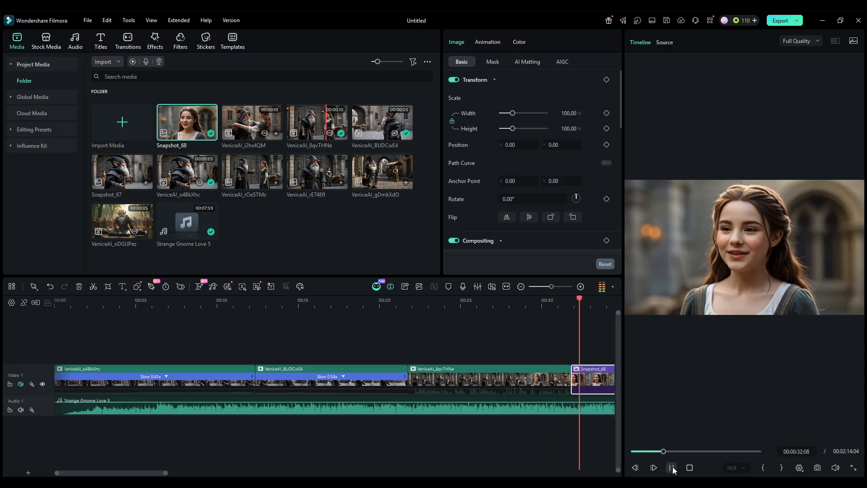
pyautogui.click(672, 467)
# Delete VeniceAI_8qvTHNe from Video 1, close the gap with Snapshot_68, and play the timeline from the end of the second clip
pyautogui.click(510, 372)
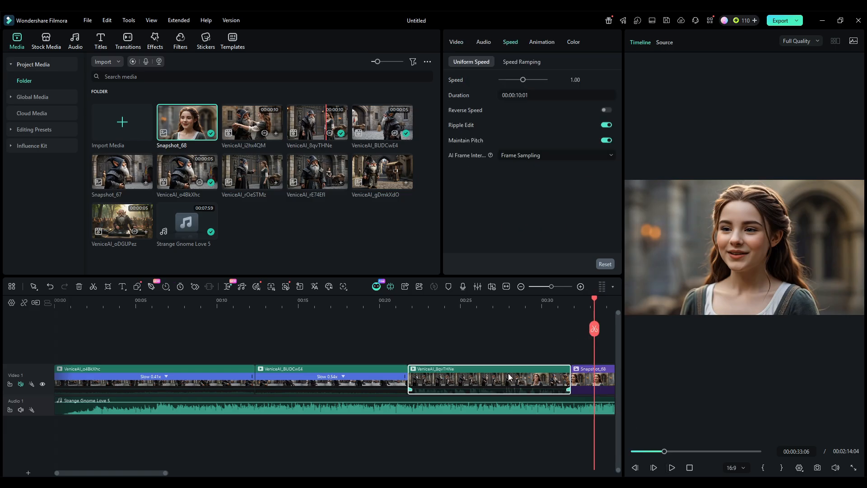
pyautogui.press('Delete')
pyautogui.moveTo(601, 380); pyautogui.dragTo(445, 387)
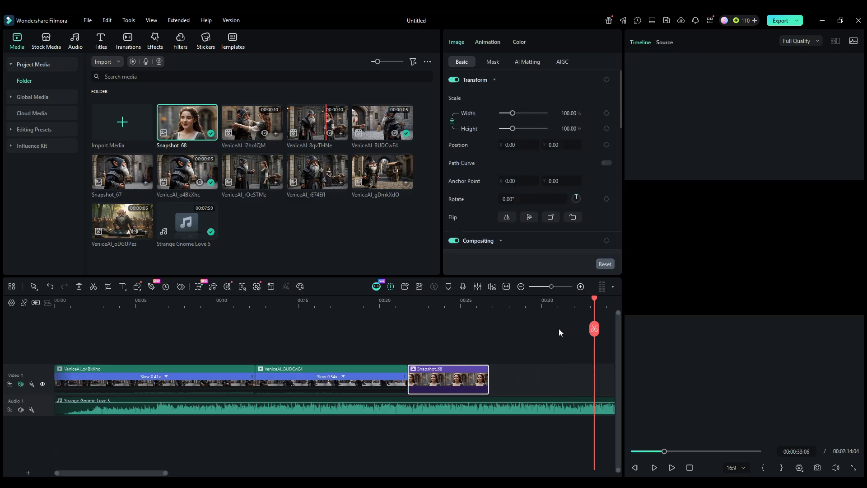
pyautogui.moveTo(544, 334); pyautogui.dragTo(373, 327)
pyautogui.press('space')
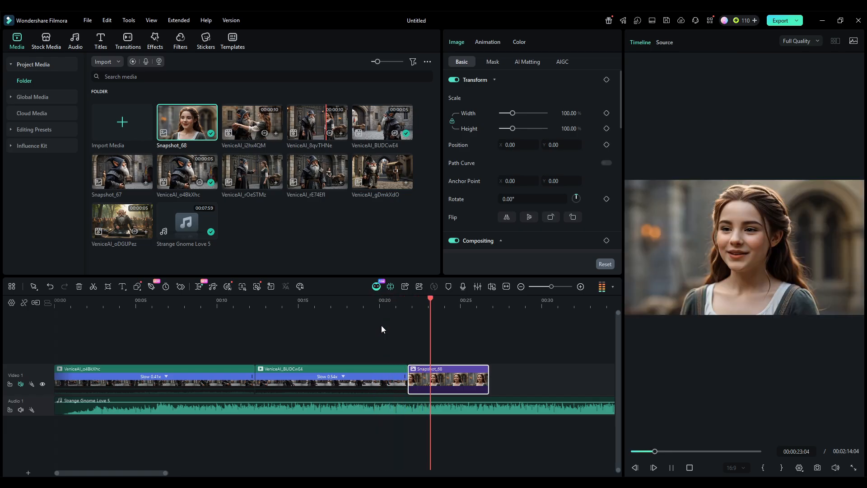
pyautogui.press('space')
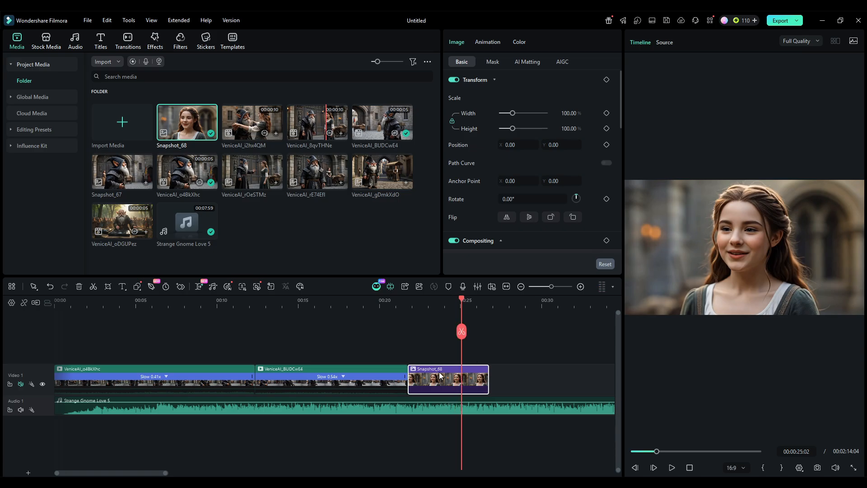
# Replace Snapshot_68 on Video 1 with the VeniceAI_LCI291Q clip just after the second clip and play its beginning
pyautogui.press('Delete')
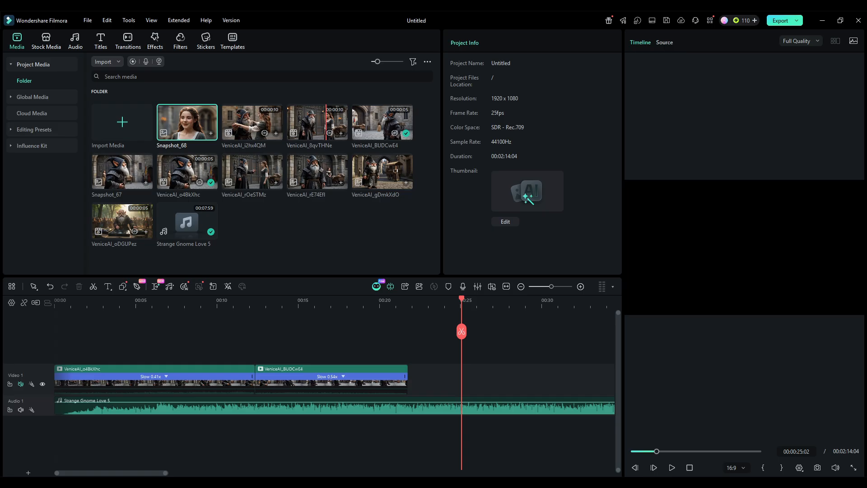
pyautogui.moveTo(187, 122); pyautogui.dragTo(418, 380)
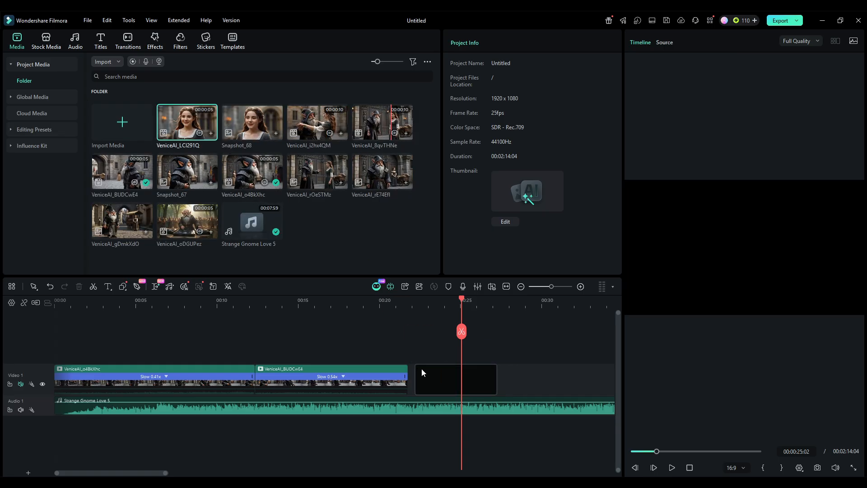
pyautogui.click(408, 303)
pyautogui.press('space')
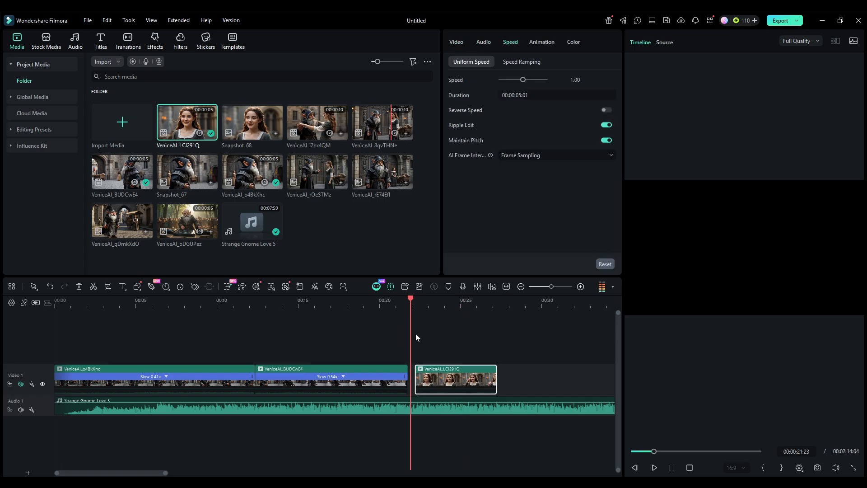
pyautogui.press('space')
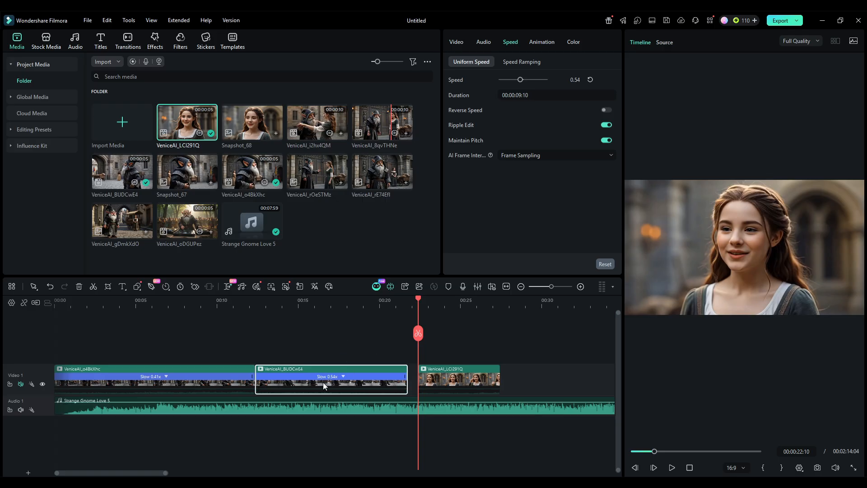
# Slow VeniceAI_BUDCwE4 to a uniform speed of 0.51 on Video 2, and put it back after the first clip on Video 1
pyautogui.moveTo(316, 384); pyautogui.dragTo(317, 350)
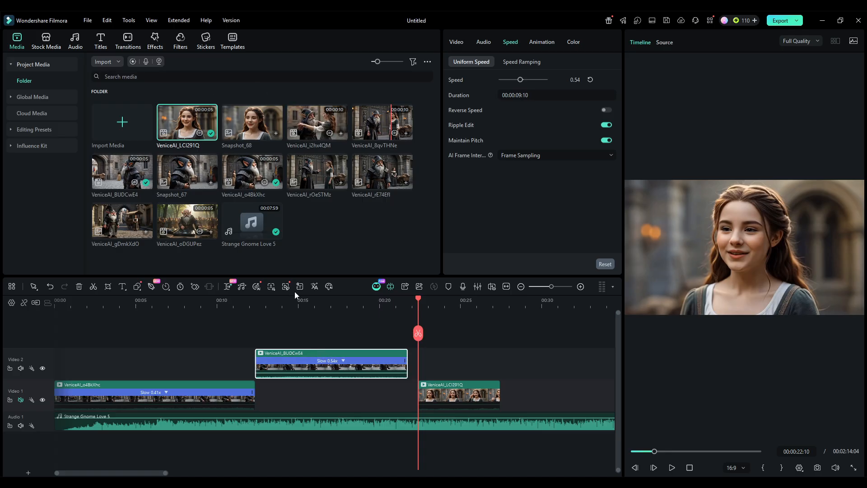
pyautogui.moveTo(574, 80); pyautogui.dragTo(584, 92)
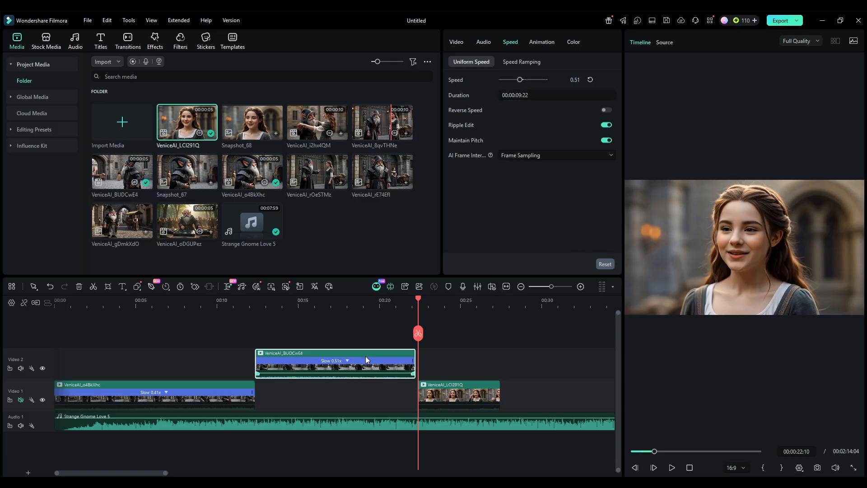
pyautogui.moveTo(365, 356); pyautogui.dragTo(376, 396)
# Move VeniceAI_LCI291Q directly against the end of the slowed VeniceAI_BUDCwE4 clip and play it through
pyautogui.moveTo(418, 334); pyautogui.dragTo(395, 336)
pyautogui.moveTo(450, 396); pyautogui.dragTo(446, 397)
pyautogui.press('space')
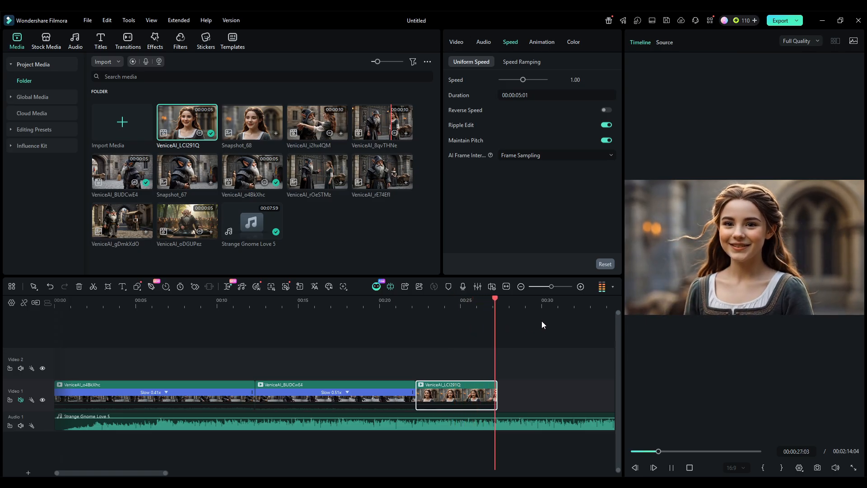
pyautogui.press('space')
# Add VeniceAI_BUDCwE4 again after the woman's clip, trim VeniceAI_LCI291Q to 00:00:03:21 with no gap between them, and play the joins
pyautogui.moveTo(122, 172); pyautogui.dragTo(507, 393)
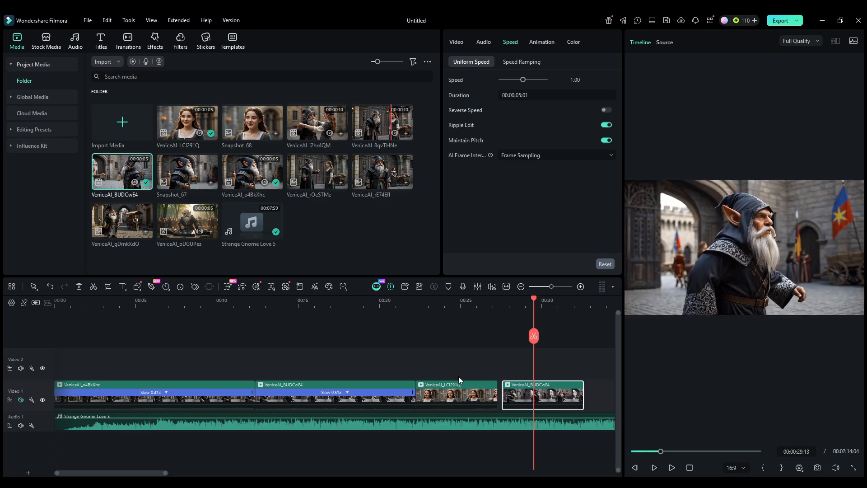
pyautogui.click(447, 391)
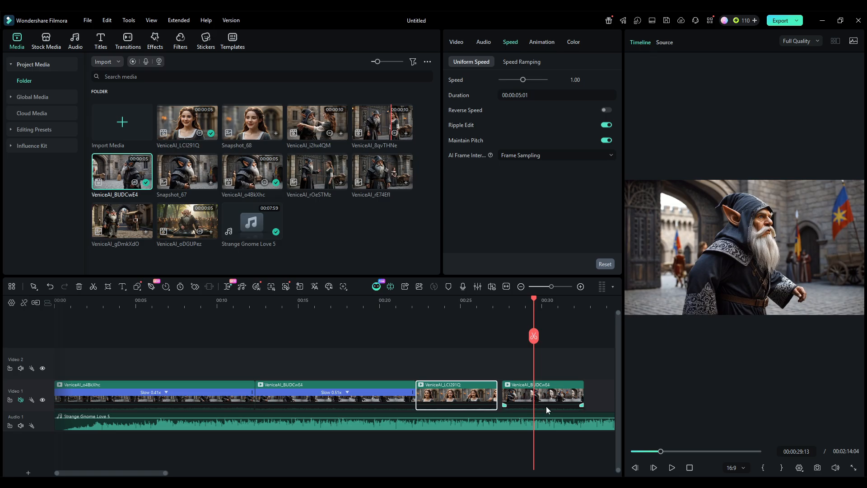
pyautogui.moveTo(534, 335); pyautogui.dragTo(477, 338)
pyautogui.press('space')
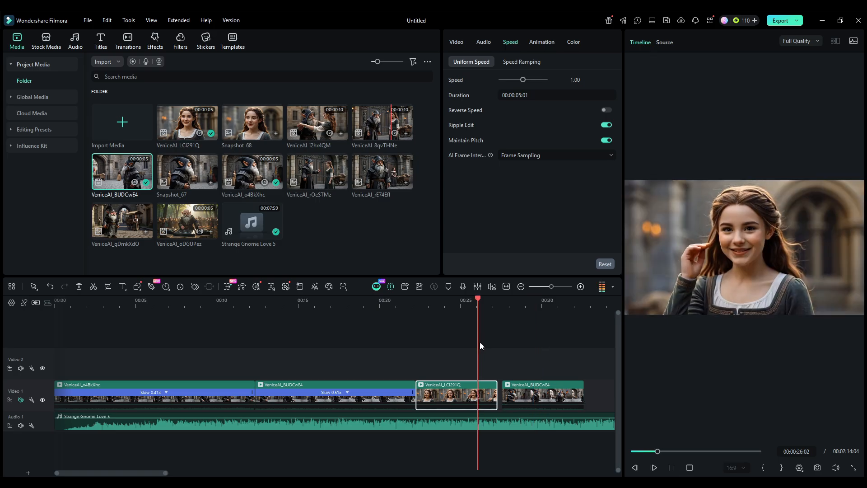
pyautogui.press('space')
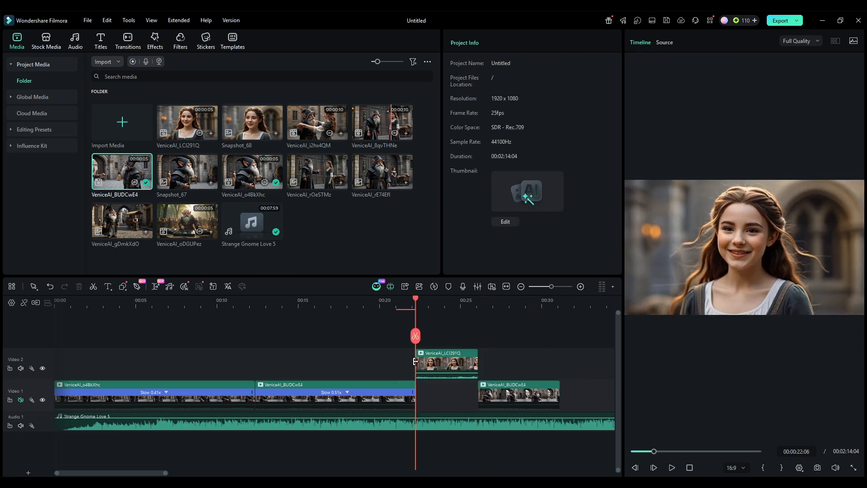
pyautogui.click(437, 362)
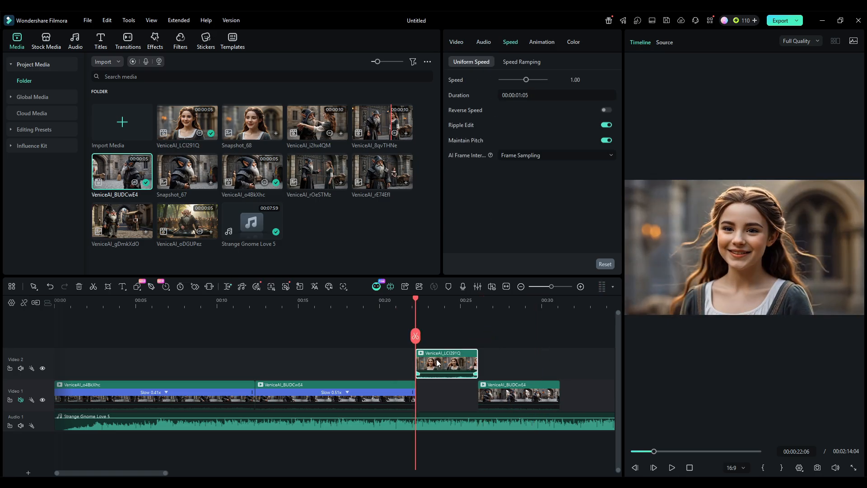
pyautogui.moveTo(445, 379); pyautogui.dragTo(446, 411)
pyautogui.moveTo(416, 340); pyautogui.dragTo(407, 340)
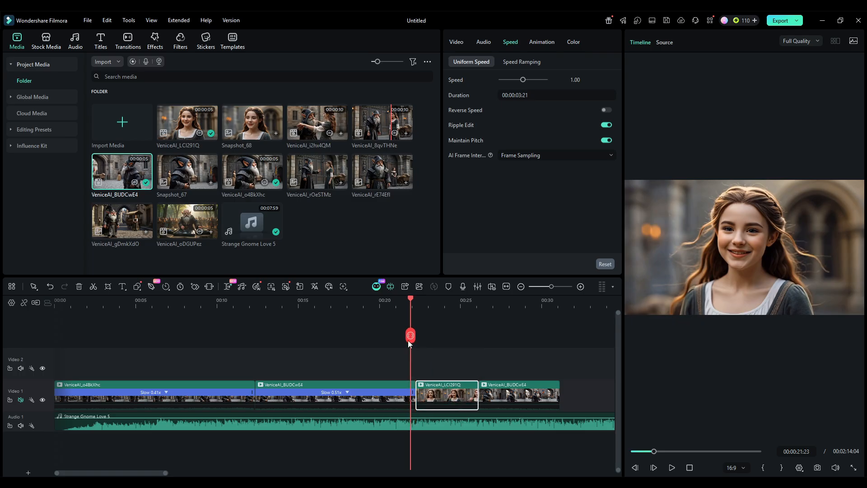
pyautogui.press('space')
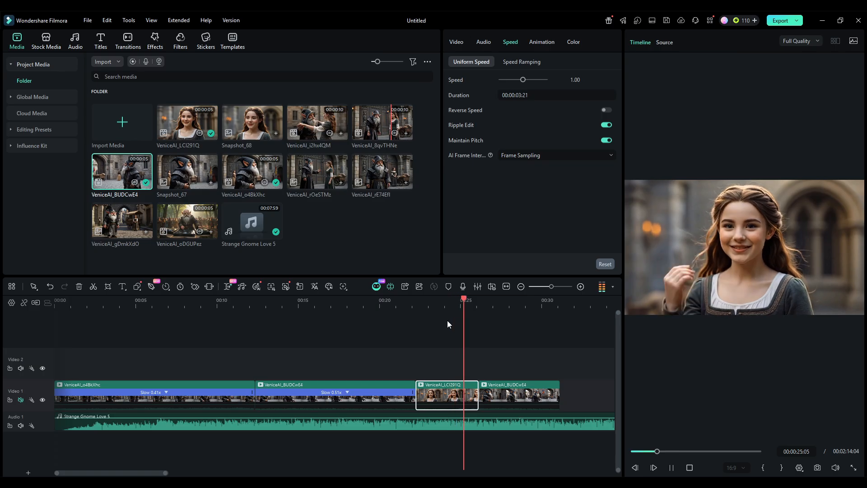
pyautogui.press('space')
# Apply a 16:9 Pan & Zoom to VeniceAI_LCI291Q ending on an 898 x 505 frame around the woman's face, and play the result
pyautogui.moveTo(483, 335); pyautogui.dragTo(447, 336)
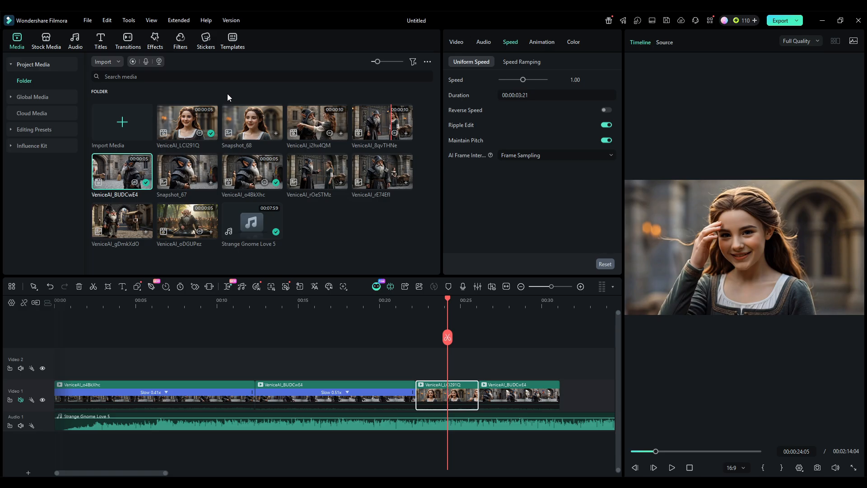
pyautogui.hotkey('alt', 'c')
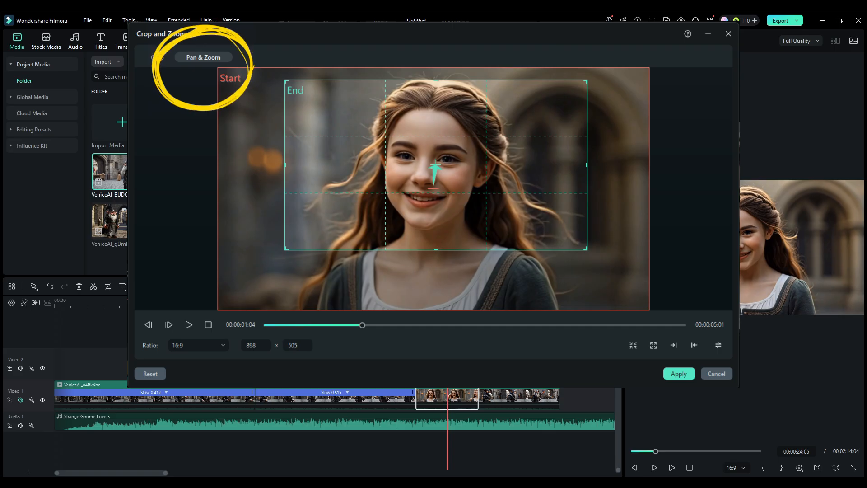
pyautogui.click(679, 374)
pyautogui.moveTo(443, 340); pyautogui.dragTo(400, 344)
pyautogui.press('space')
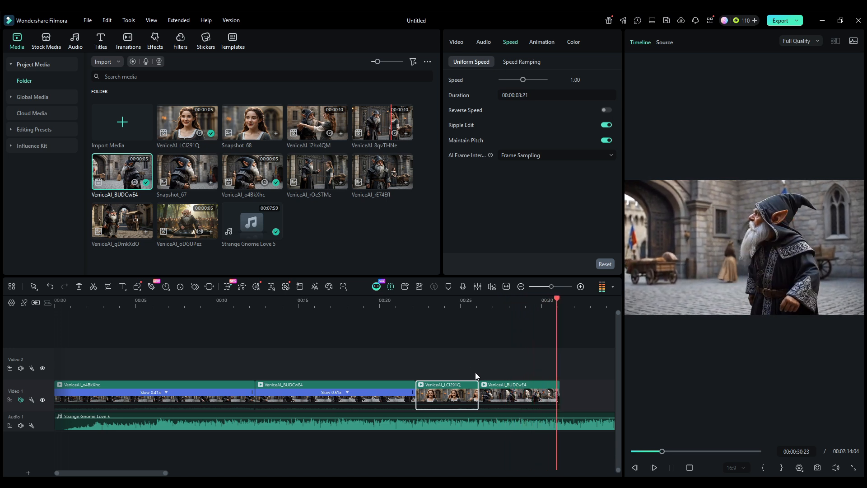
pyautogui.click(551, 287)
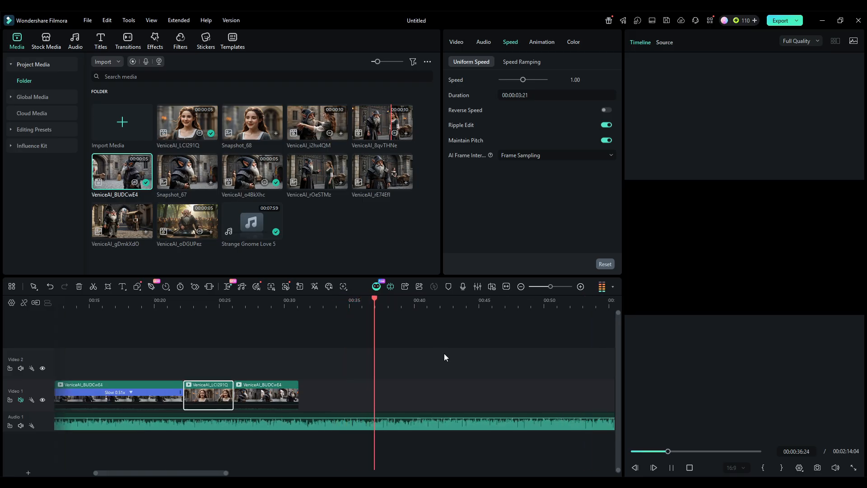
pyautogui.press('space')
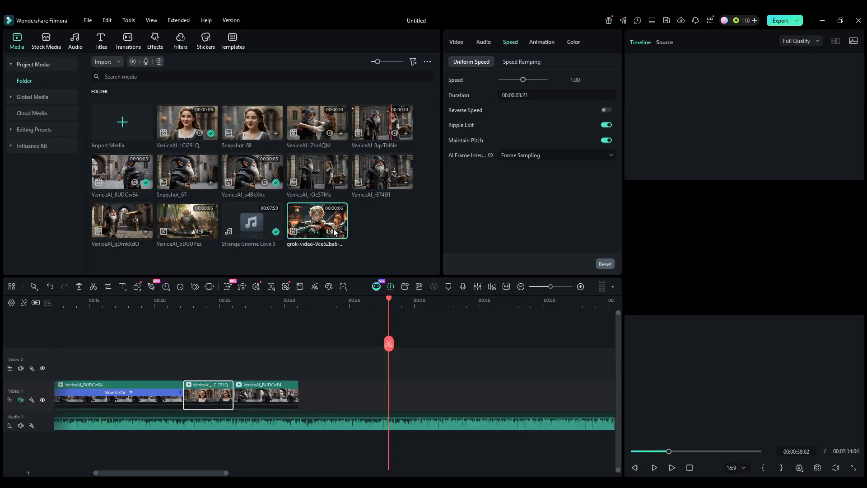
# Place the grok-video violinist clip after the last clip on Video 1, zoom in on the violinist with Crop and Zoom, and play it
pyautogui.moveTo(325, 228); pyautogui.dragTo(329, 404)
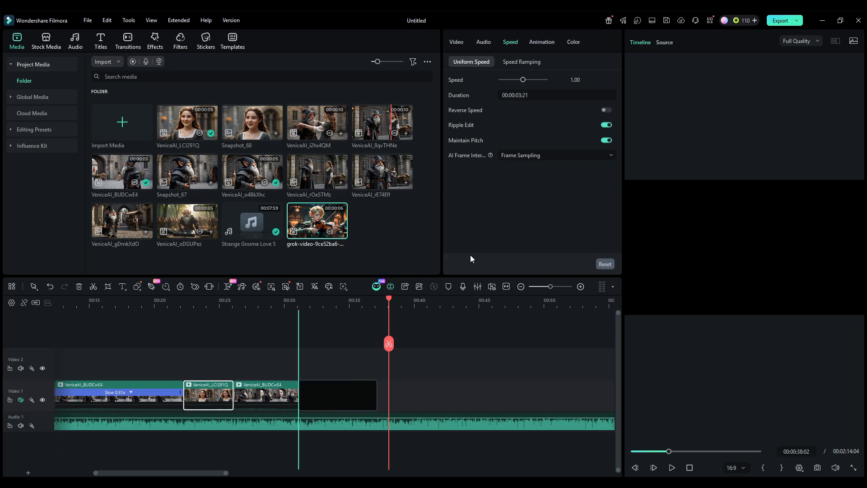
pyautogui.moveTo(385, 346); pyautogui.dragTo(306, 341)
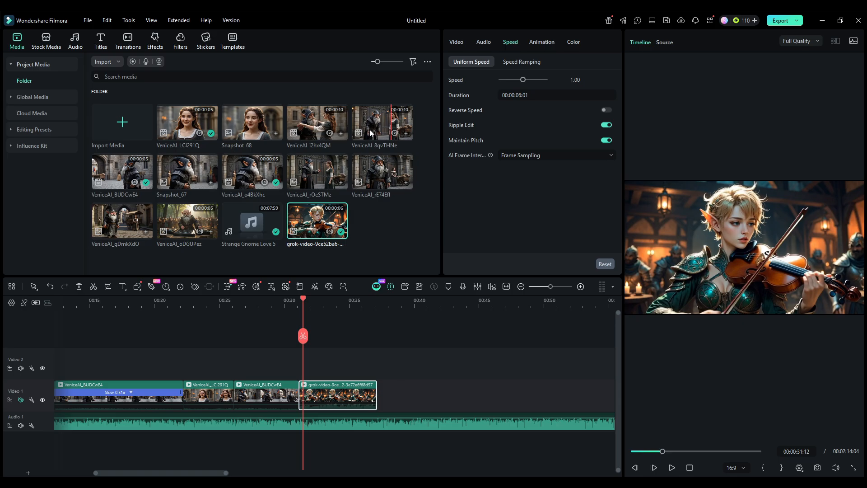
pyautogui.hotkey('alt', 'c')
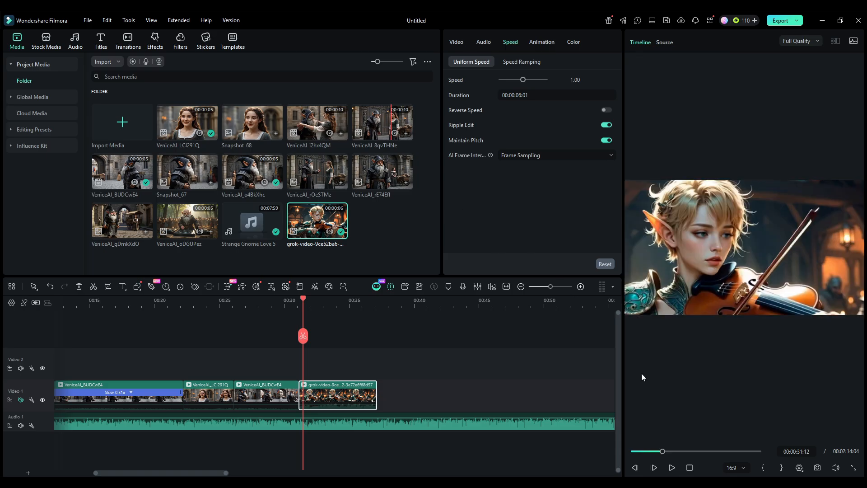
pyautogui.press('space')
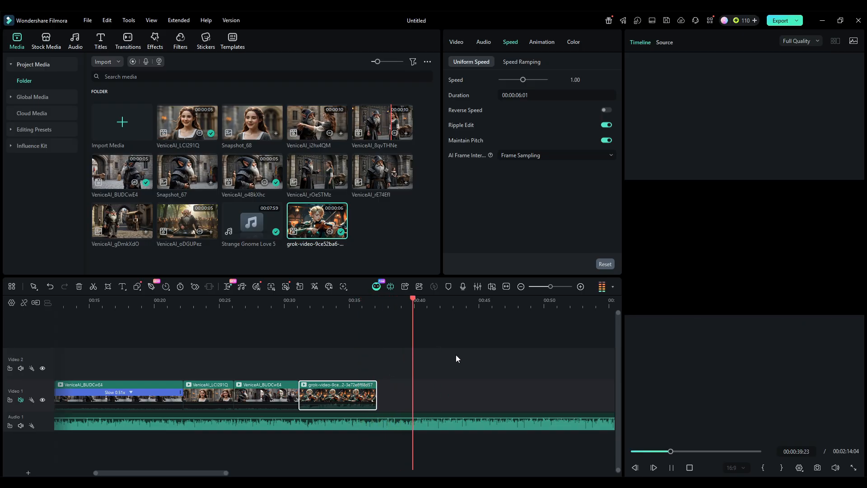
pyautogui.press('space')
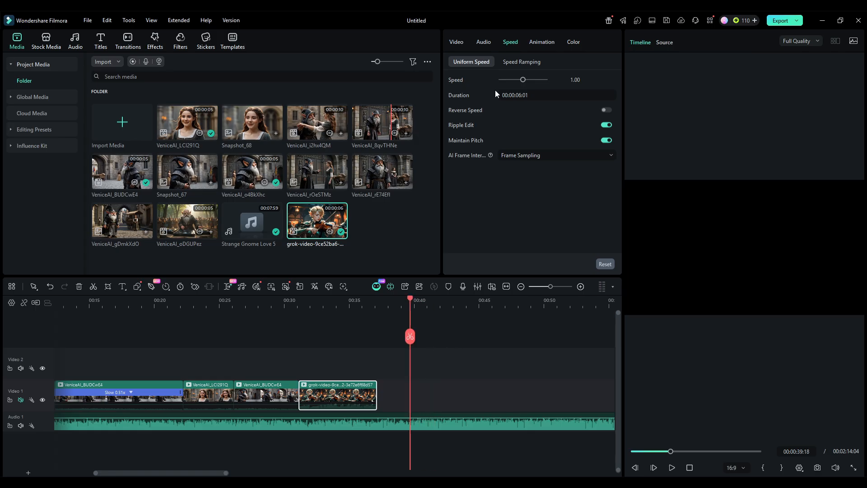
# Slow the grok-video violinist clip to a uniform speed of 0.72 and play across its end
pyautogui.click(518, 80)
pyautogui.moveTo(518, 84); pyautogui.dragTo(522, 85)
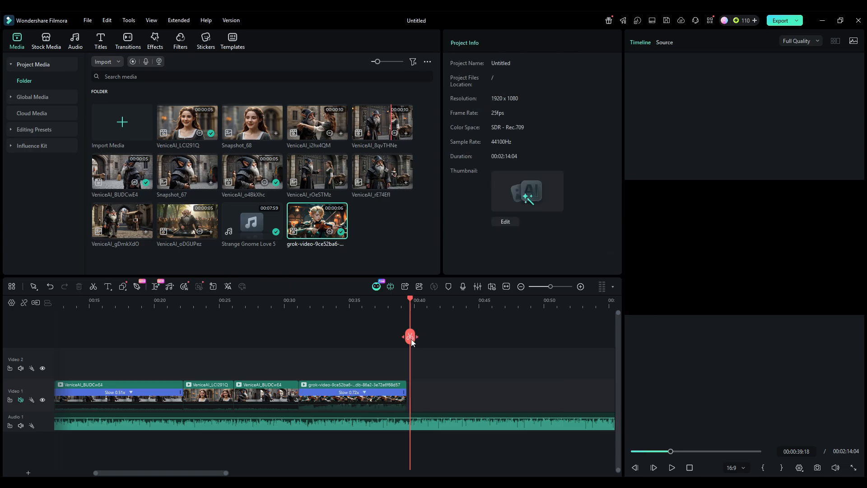
pyautogui.click(400, 338)
pyautogui.press('space')
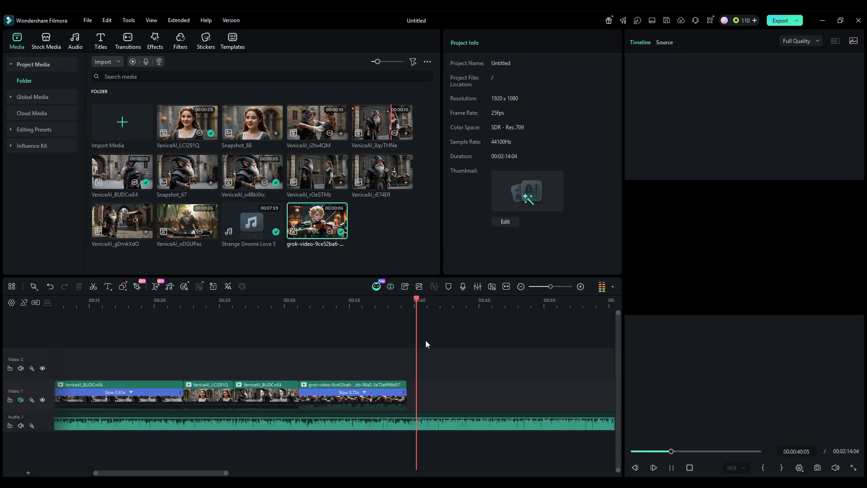
pyautogui.press('space')
# Preview VeniceAI_i2hx4QM, place it directly after the violinist clip on Video 1, and play it through to its end
pyautogui.click(416, 340)
pyautogui.doubleClick(323, 170)
pyautogui.doubleClick(313, 121)
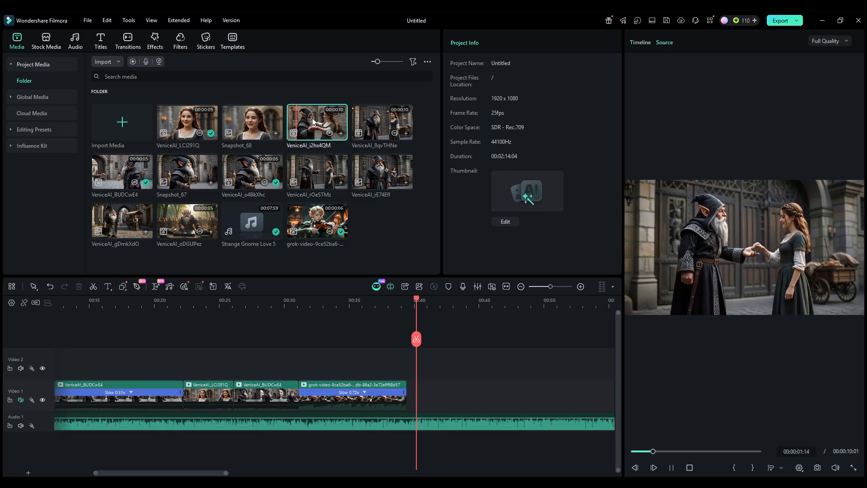
pyautogui.moveTo(313, 121); pyautogui.dragTo(407, 409)
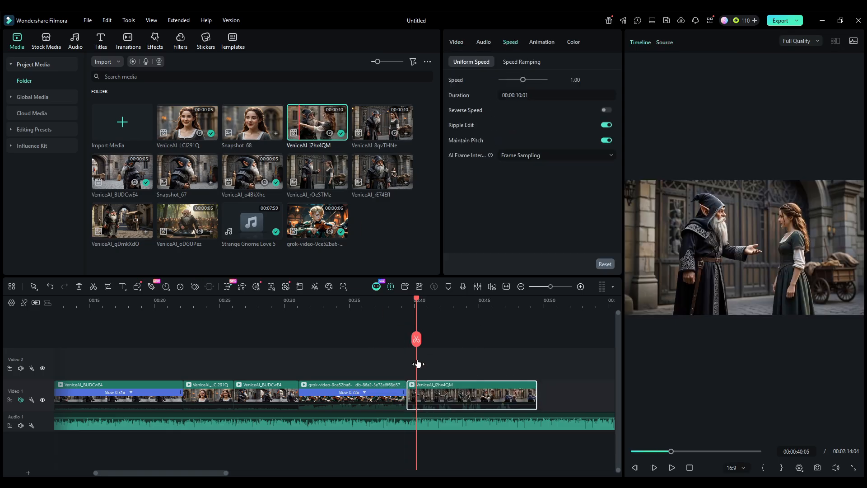
pyautogui.moveTo(416, 340); pyautogui.dragTo(393, 342)
pyautogui.press('space')
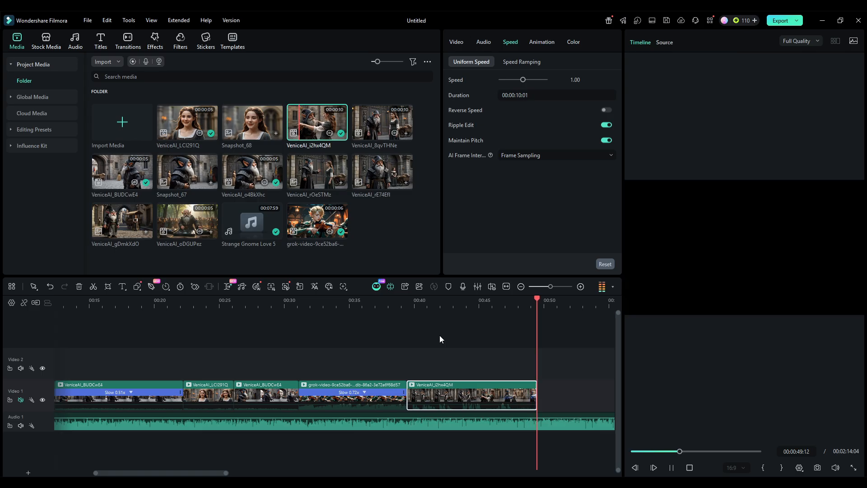
pyautogui.press('space')
# Place VeniceAI_LCI291Q directly after VeniceAI_i2hx4QM at the end of Video 1 and play across the join
pyautogui.moveTo(187, 122); pyautogui.dragTo(567, 392)
pyautogui.press('space')
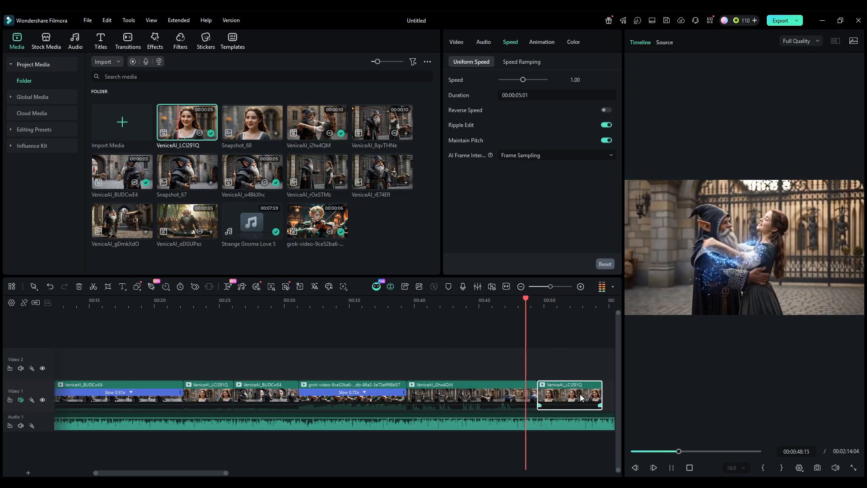
pyautogui.press('space')
pyautogui.press('space')
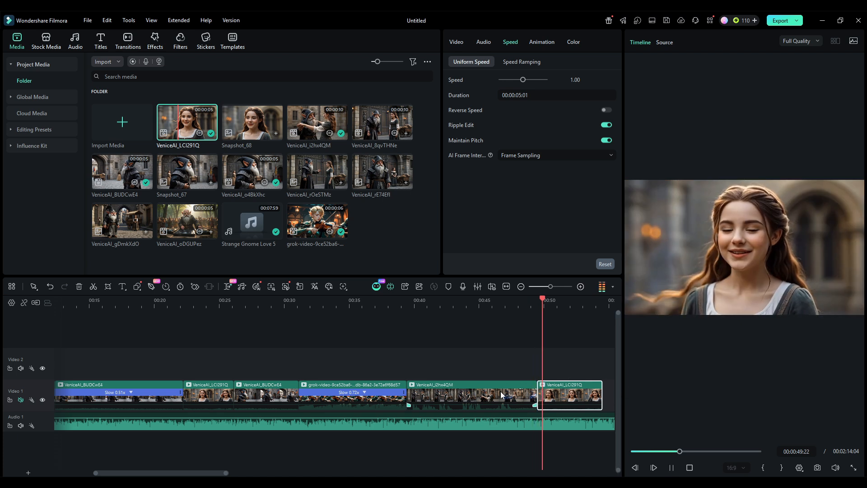
# Set the grok-video violinist clip's uniform speed to 0.87 and play from it through VeniceAI_i2hx4QM into the last clip
pyautogui.click(453, 393)
pyautogui.click(362, 393)
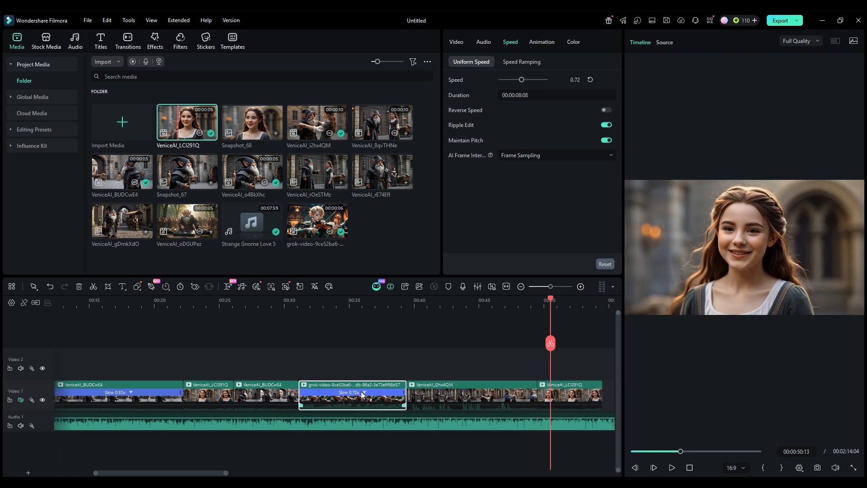
pyautogui.click(351, 305)
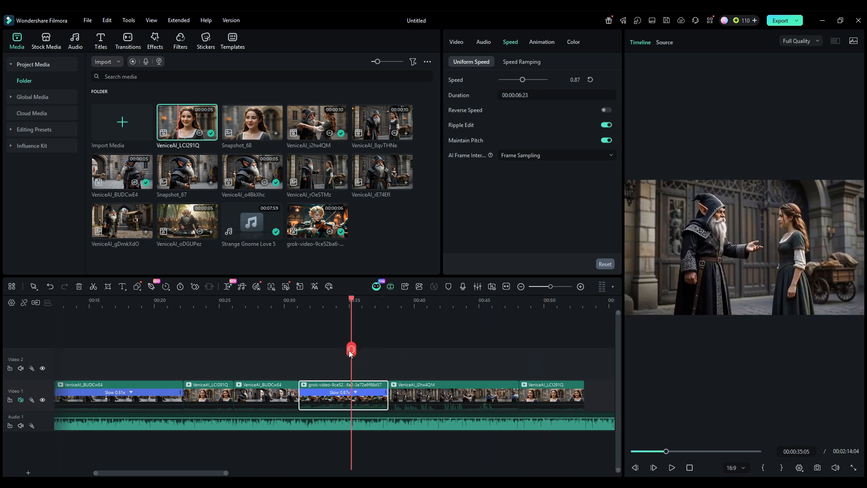
pyautogui.press('space')
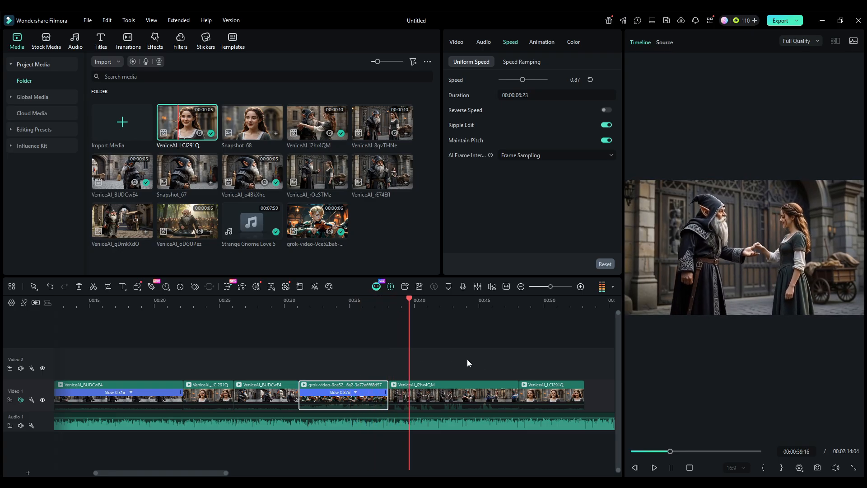
pyautogui.click(456, 399)
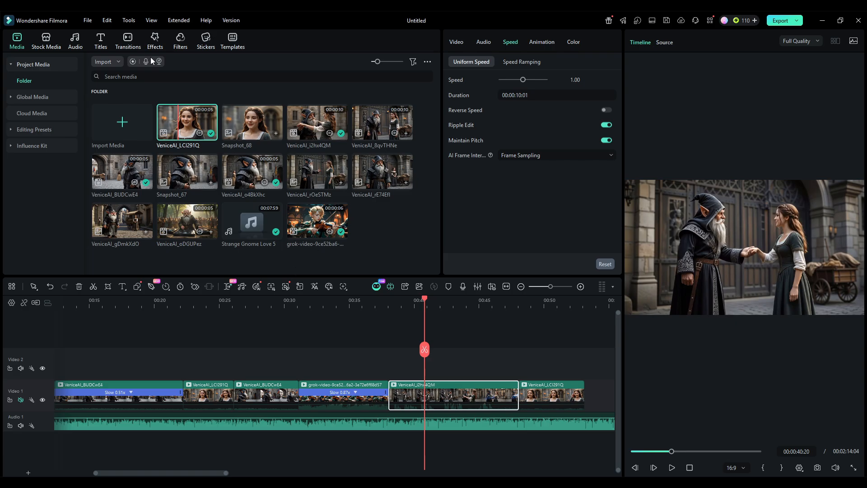
pyautogui.moveTo(423, 349); pyautogui.dragTo(383, 345)
pyautogui.press('space')
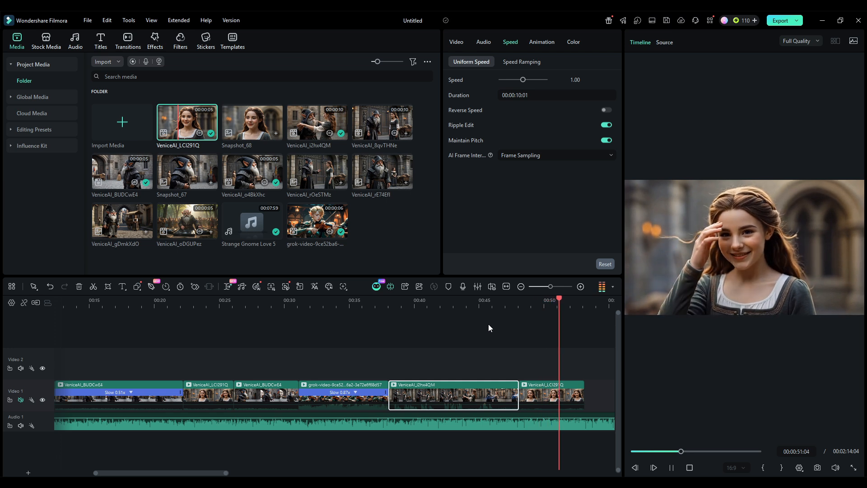
pyautogui.press('space')
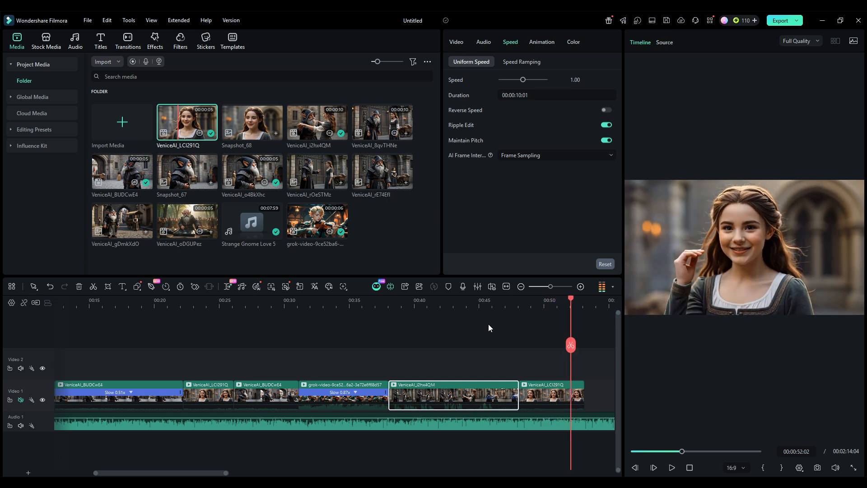
# Preview Snapshot_67 and place VeniceAI_BUDCwE4 on Video 2 directly above the last VeniceAI_LCI291Q clip
pyautogui.doubleClick(180, 176)
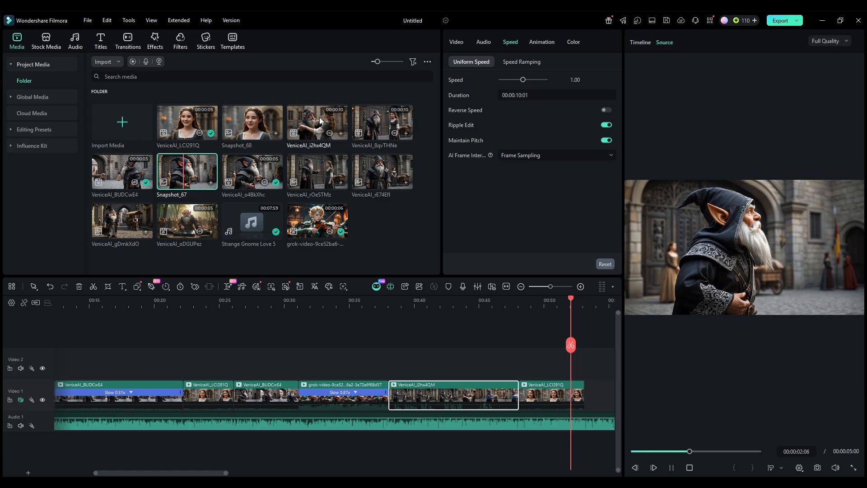
pyautogui.click(129, 177)
pyautogui.moveTo(129, 178); pyautogui.dragTo(524, 285)
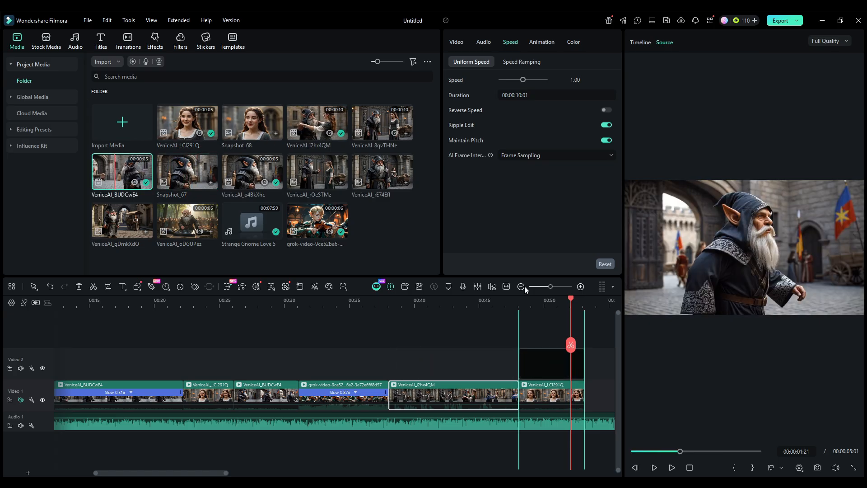
pyautogui.moveTo(572, 346); pyautogui.dragTo(534, 349)
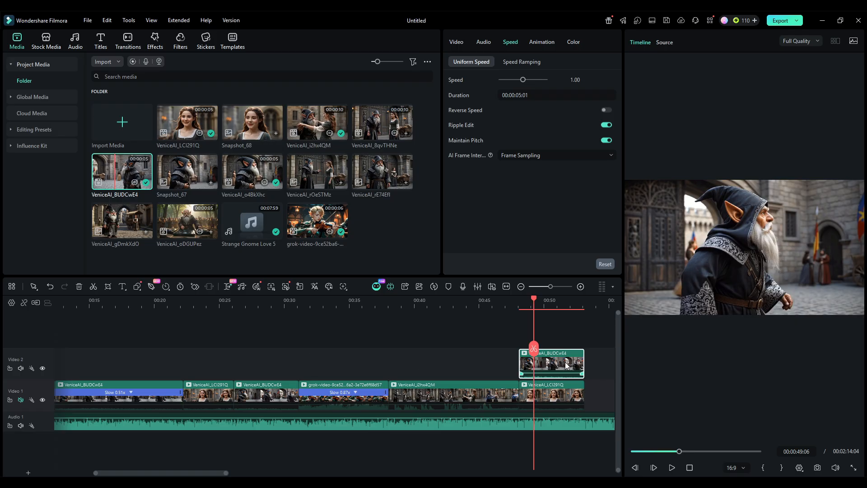
# Set the opacity of the VeniceAI_BUDCwE4 overlay on Video 2 to 59 and move the playhead to just before it
pyautogui.click(456, 42)
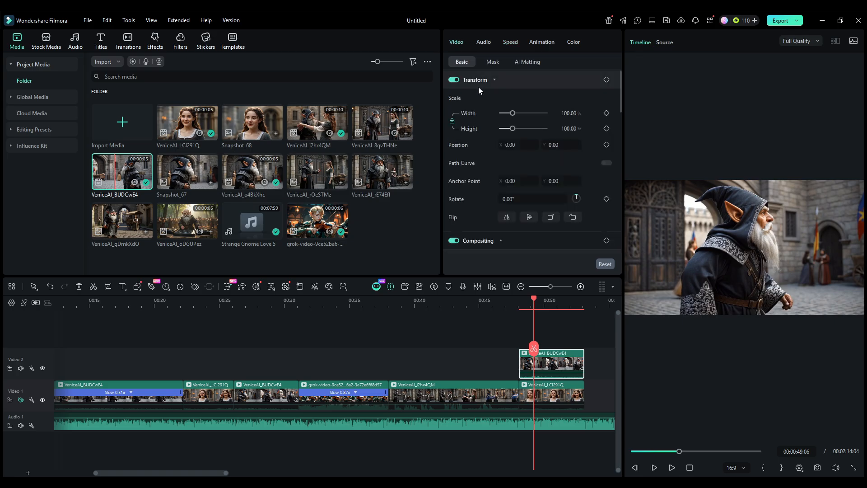
pyautogui.scroll(-10, 497, 202)
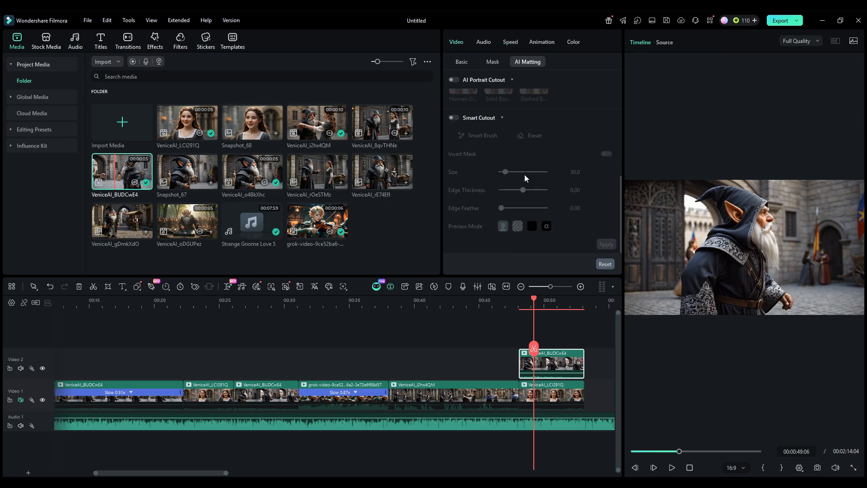
pyautogui.scroll(3, 522, 185)
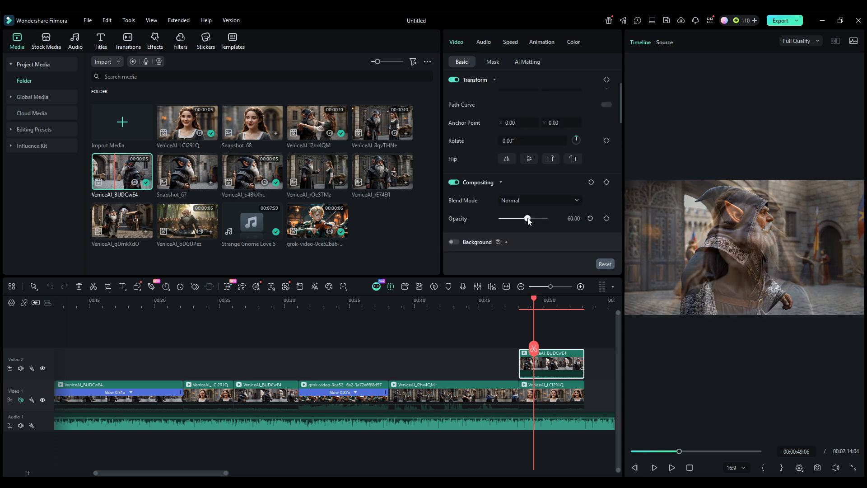
pyautogui.moveTo(529, 220); pyautogui.dragTo(529, 220)
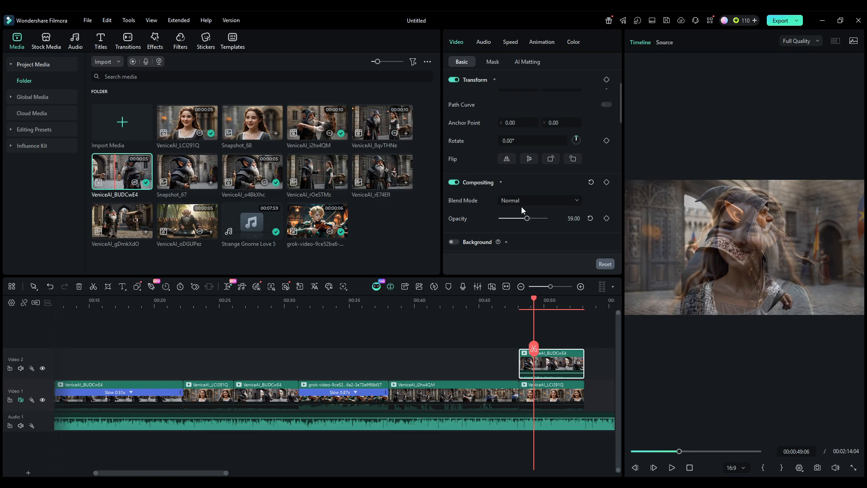
pyautogui.click(515, 348)
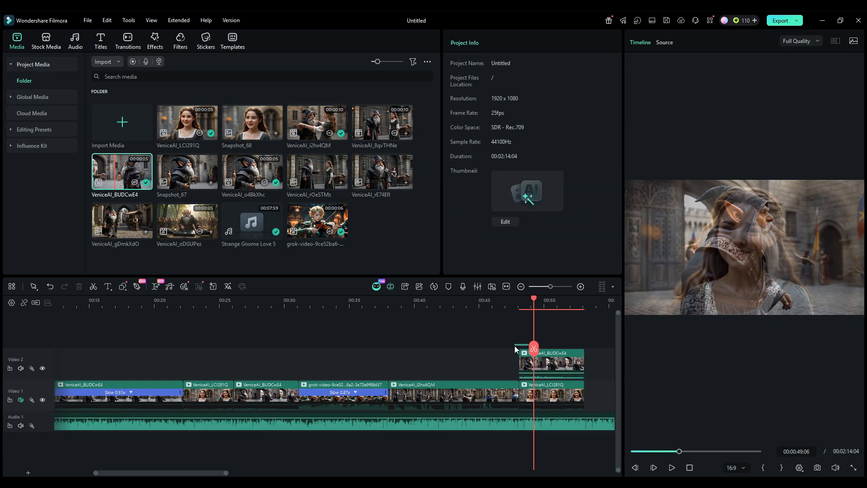
pyautogui.click(512, 350)
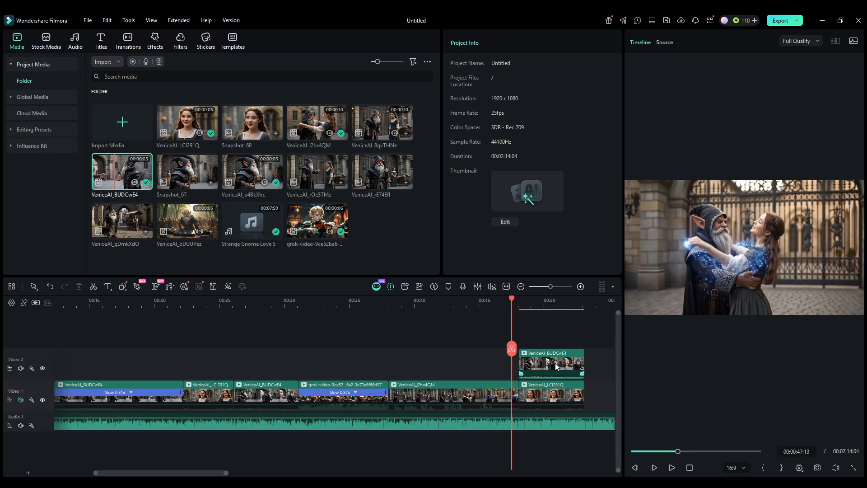
# Shrink the VeniceAI_LCI291Q clip on Video 1 and place it in the frame's upper-right corner, hiding Video 2 only while positioning
pyautogui.press('space')
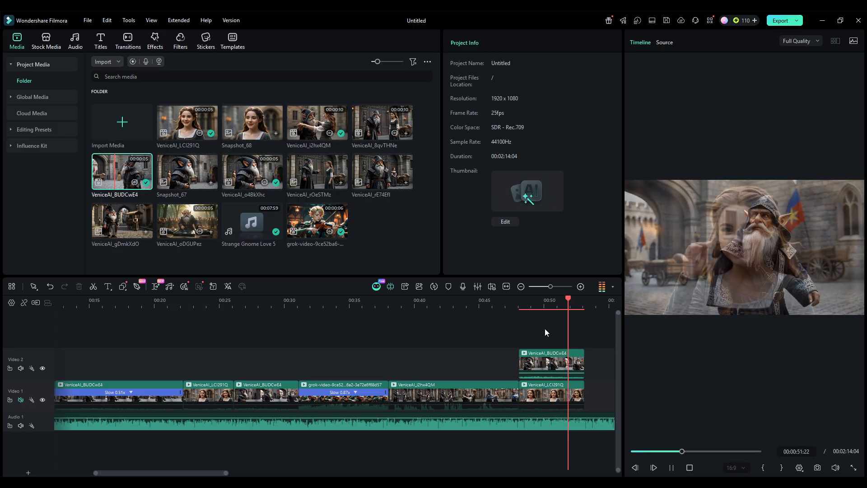
pyautogui.click(577, 360)
pyautogui.moveTo(576, 349); pyautogui.dragTo(540, 346)
pyautogui.click(559, 391)
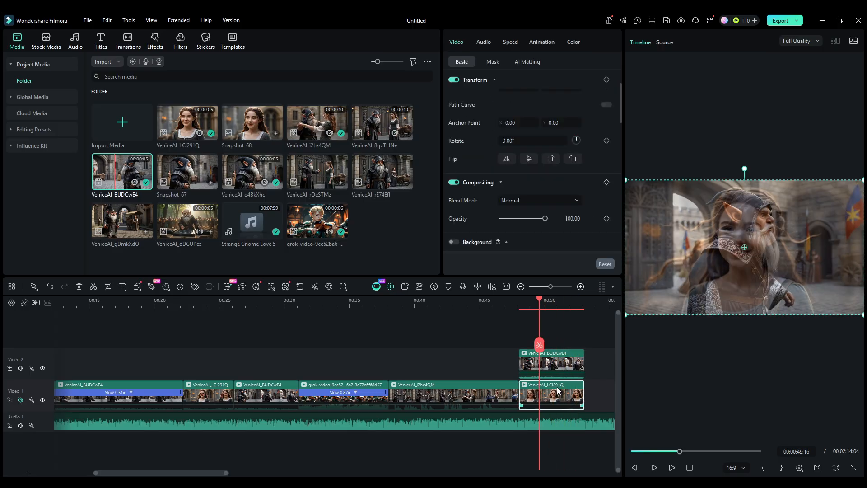
pyautogui.moveTo(625, 316); pyautogui.dragTo(666, 295)
pyautogui.moveTo(711, 268)
pyautogui.mouseDown()
pyautogui.moveTo(737, 252)
pyautogui.moveTo(711, 266)
pyautogui.mouseUp()
pyautogui.click(555, 388)
pyautogui.click(725, 273)
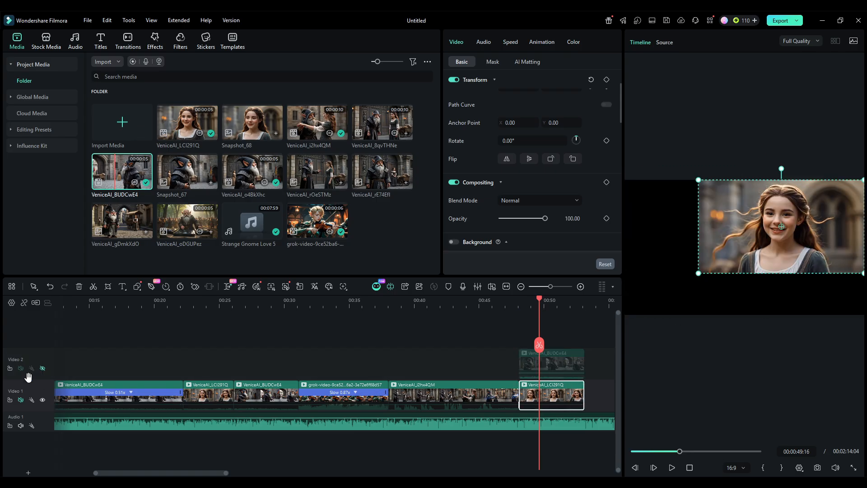
pyautogui.click(41, 368)
# Mask the shrunken VeniceAI_LCI291Q clip with an ellipse and nudge the overlaid VeniceAI_BUDCwE4 video slightly sideways in the frame
pyautogui.press('space')
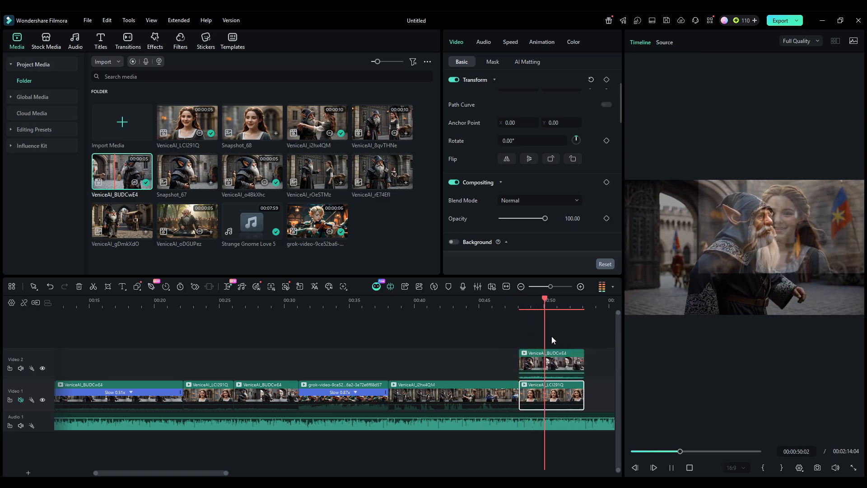
pyautogui.press('space')
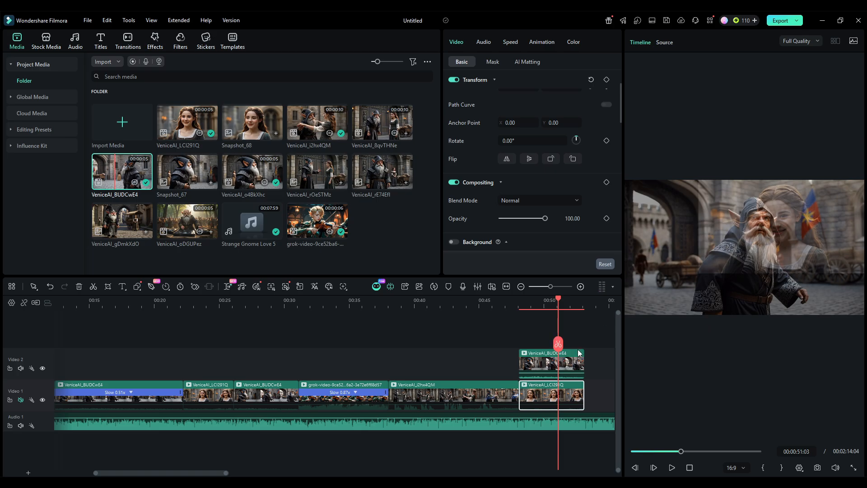
pyautogui.click(495, 64)
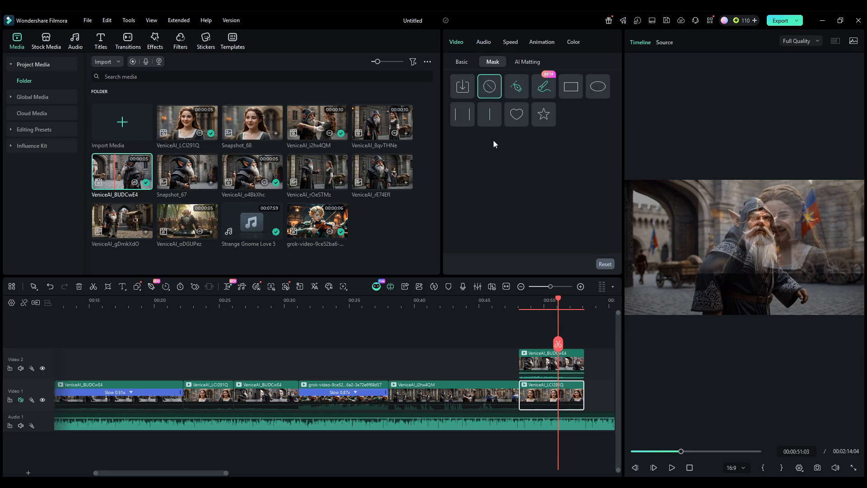
pyautogui.click(815, 310)
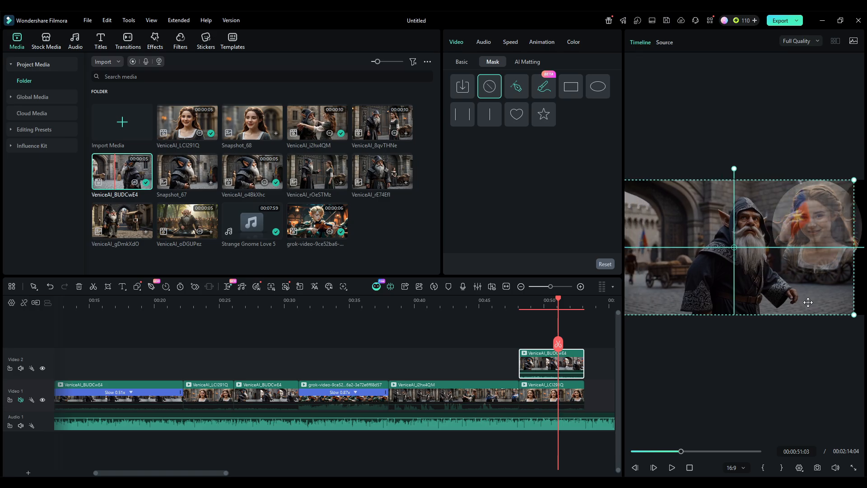
pyautogui.moveTo(810, 302); pyautogui.dragTo(816, 302)
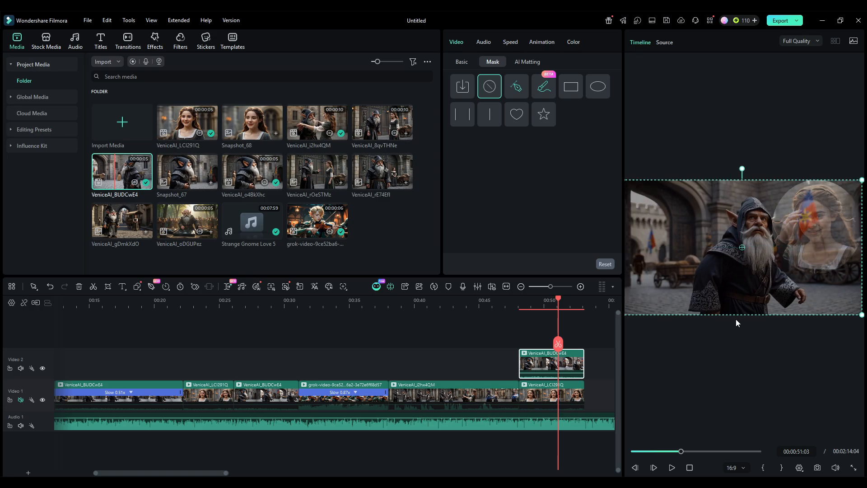
# Play the overlapping section from just before the VeniceAI_BUDCwE4 overlay to review how both clips look together
pyautogui.moveTo(560, 346); pyautogui.dragTo(506, 351)
pyautogui.press('space')
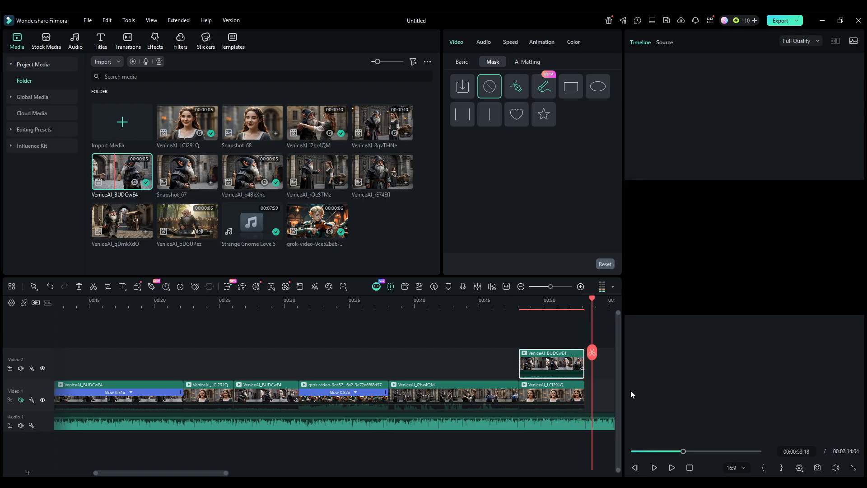
pyautogui.click(561, 359)
pyautogui.moveTo(551, 360)
pyautogui.mouseDown()
pyautogui.moveTo(532, 359)
pyautogui.moveTo(544, 359)
pyautogui.mouseUp()
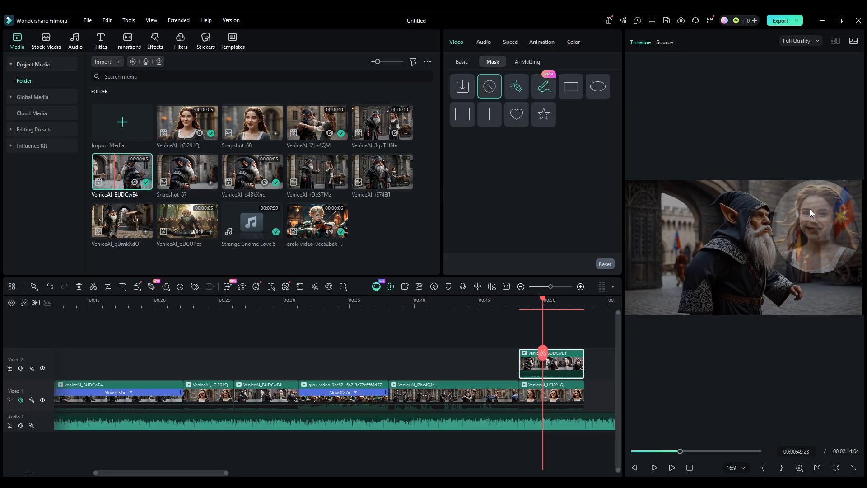
pyautogui.moveTo(543, 355); pyautogui.dragTo(514, 359)
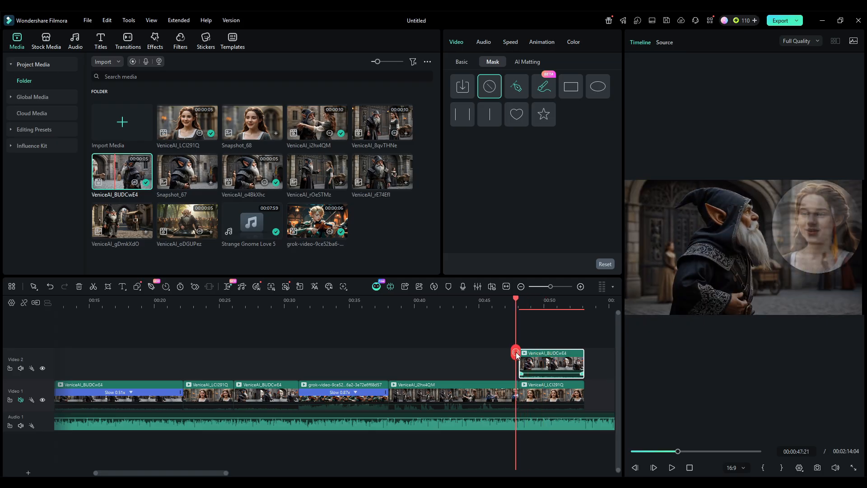
pyautogui.press('space')
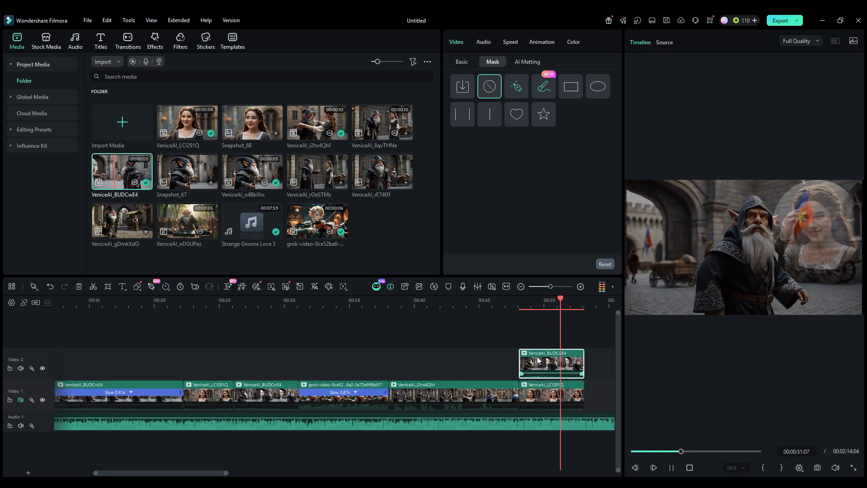
pyautogui.press('space')
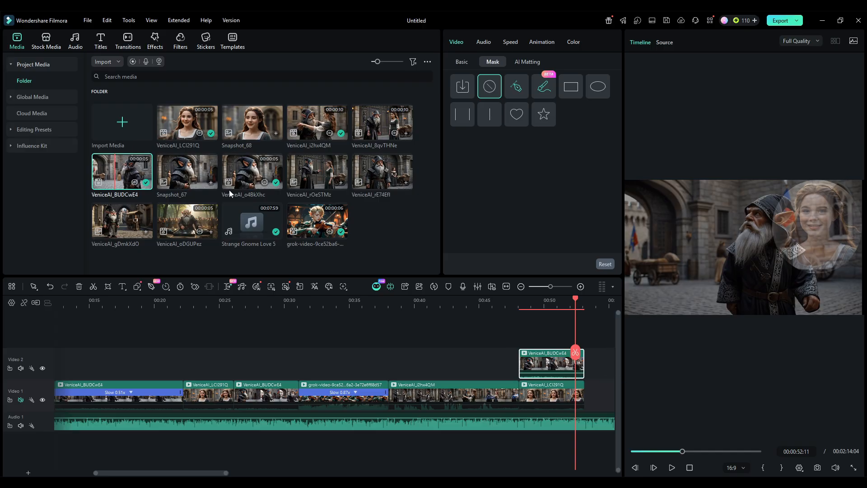
# Search the sticker library for "word ballon"
pyautogui.click(206, 39)
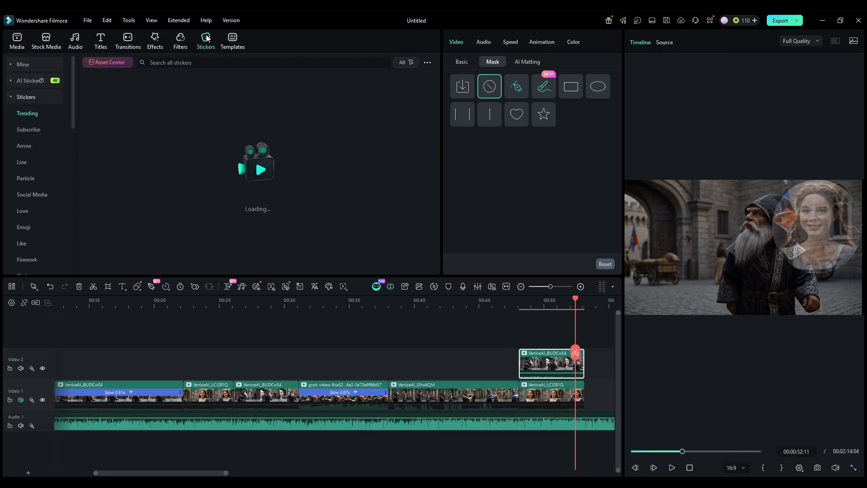
pyautogui.click(216, 63)
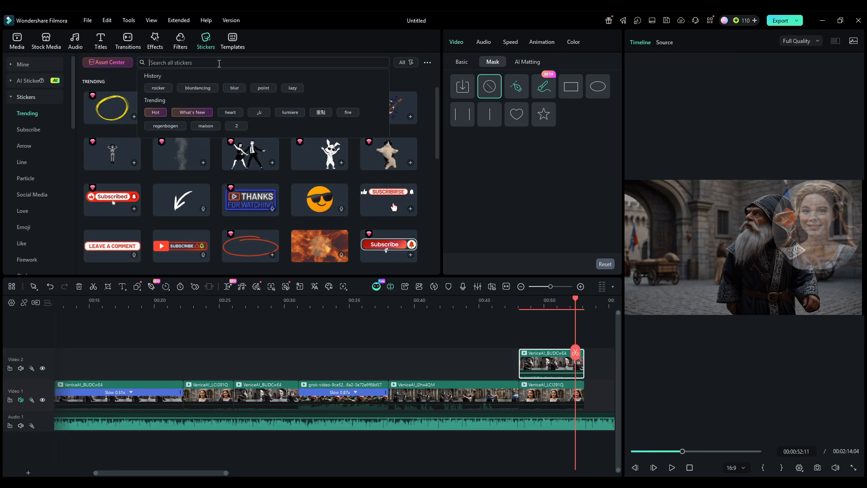
pyautogui.write('wod')
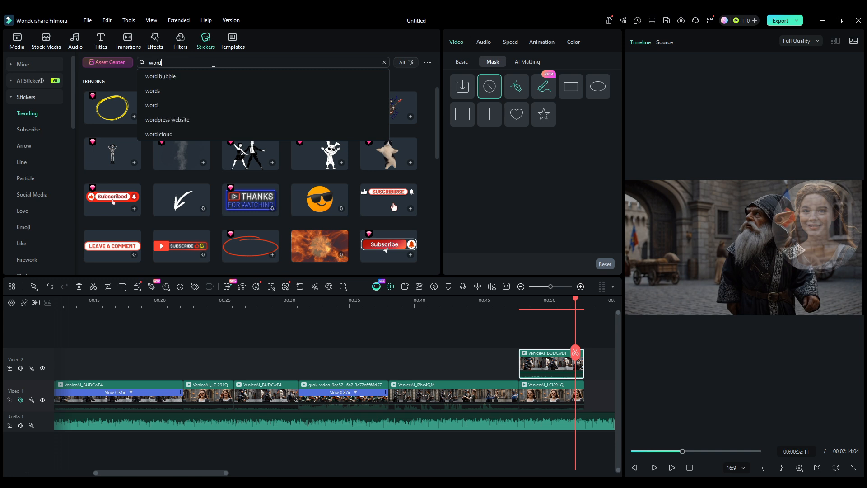
pyautogui.press('Return')
pyautogui.press('space')
pyautogui.click(214, 63)
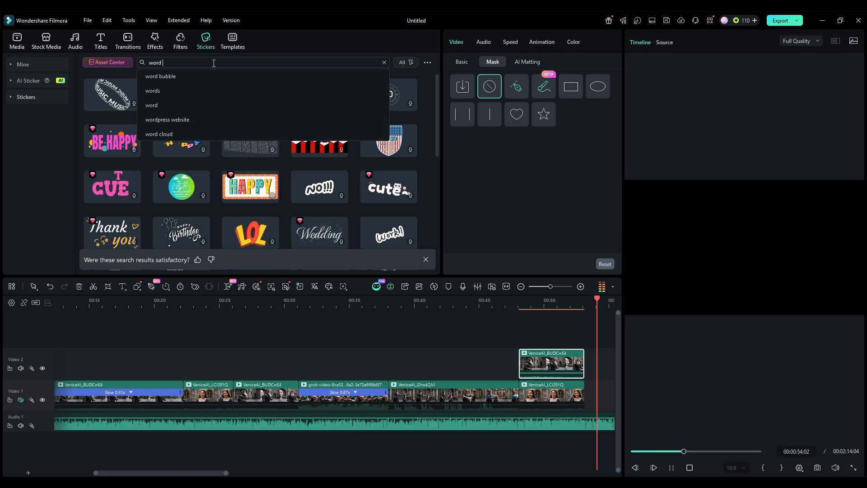
pyautogui.write('ballon')
pyautogui.press('Return')
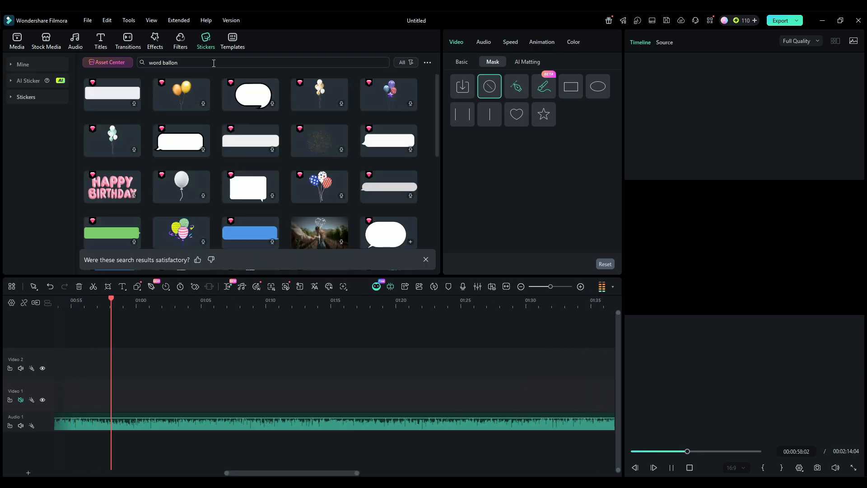
# Look through the balloon stickers, stop the playback, and search the stickers for "throught balloon" instead
pyautogui.scroll(-1, 319, 196)
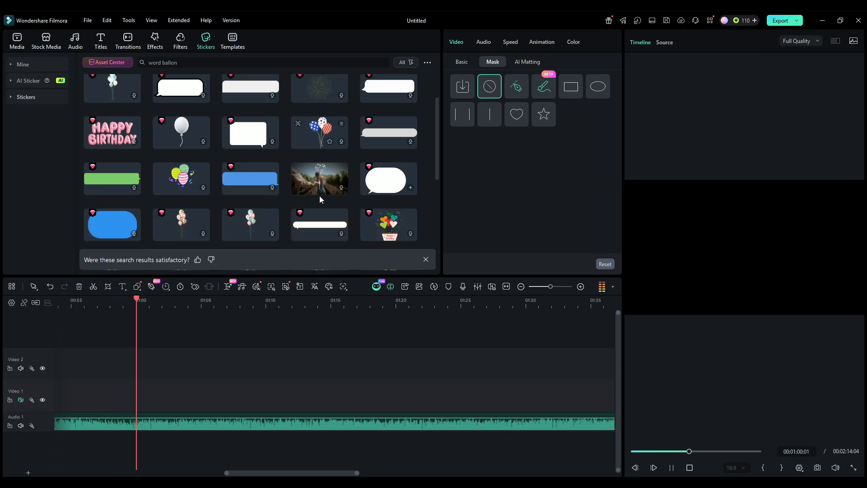
pyautogui.scroll(-5, 319, 196)
pyautogui.scroll(-1, 318, 193)
pyautogui.scroll(6, 312, 185)
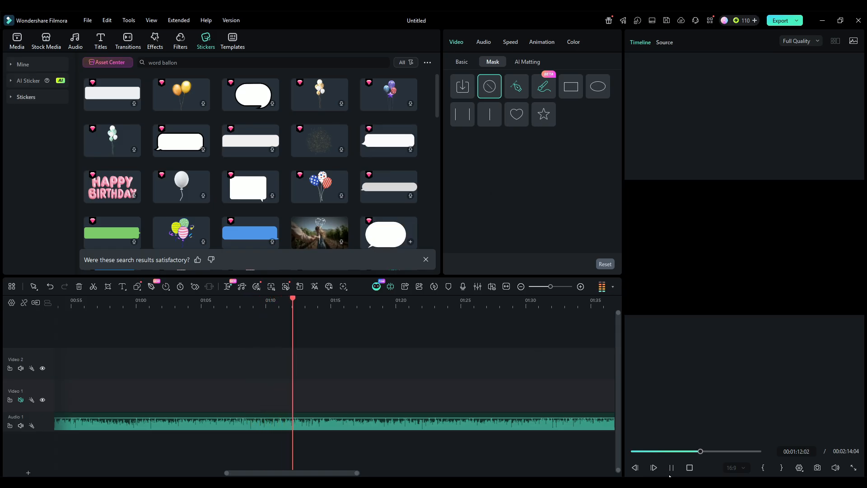
pyautogui.click(689, 468)
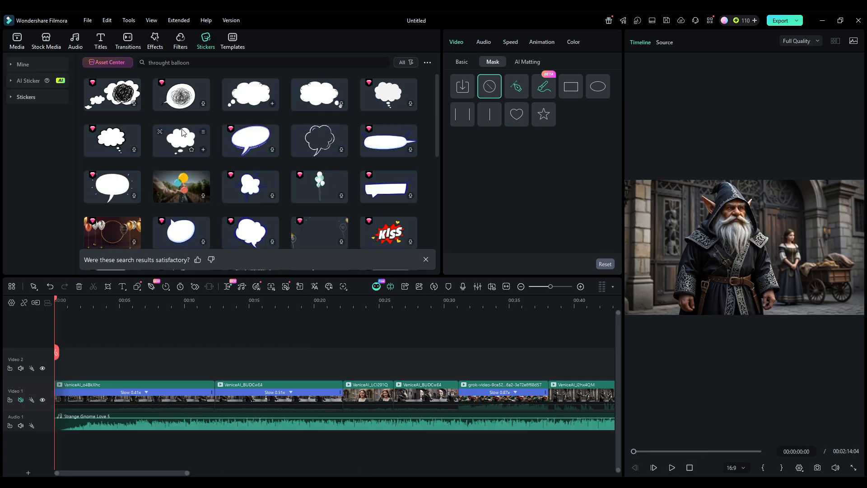
# Add the plain white thought-cloud sticker on a new track above the VeniceAI_BUDCwE4 overlay, starting at about 00:48
pyautogui.moveTo(551, 287); pyautogui.dragTo(544, 287)
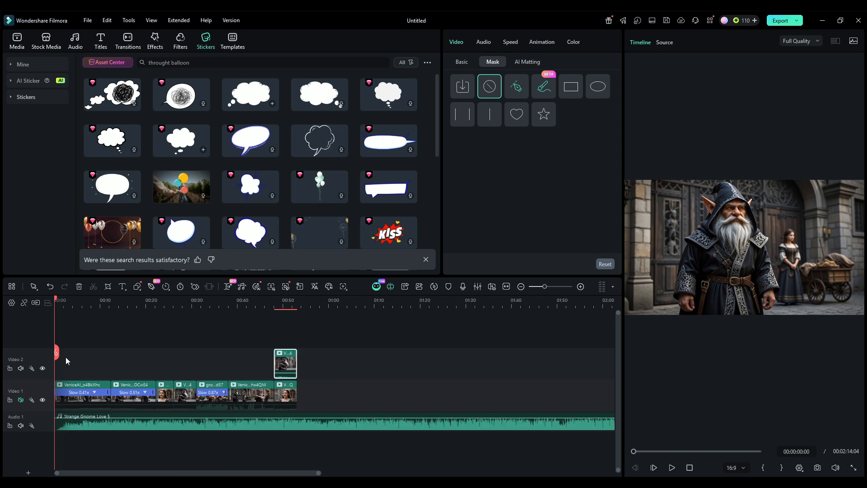
pyautogui.moveTo(57, 355); pyautogui.dragTo(274, 343)
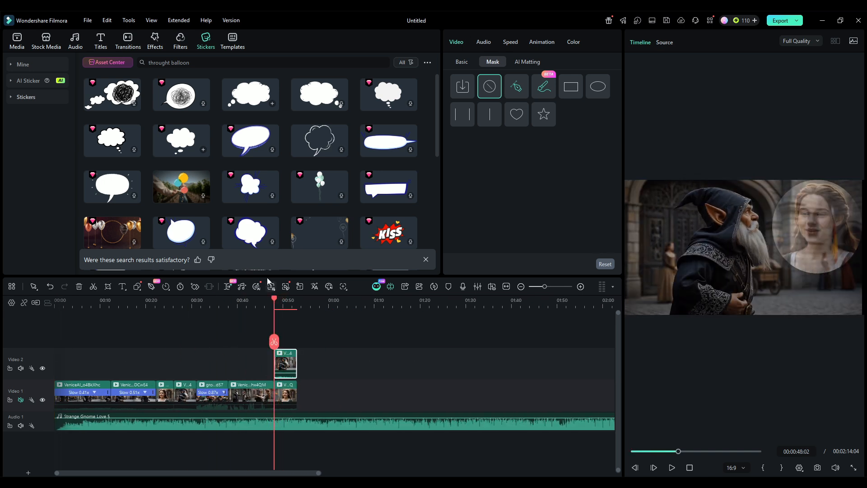
pyautogui.click(112, 138)
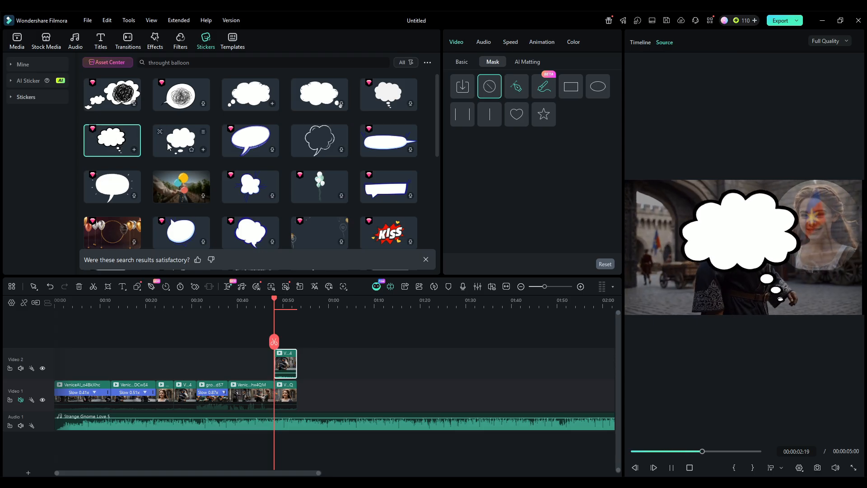
pyautogui.click(200, 152)
pyautogui.click(203, 150)
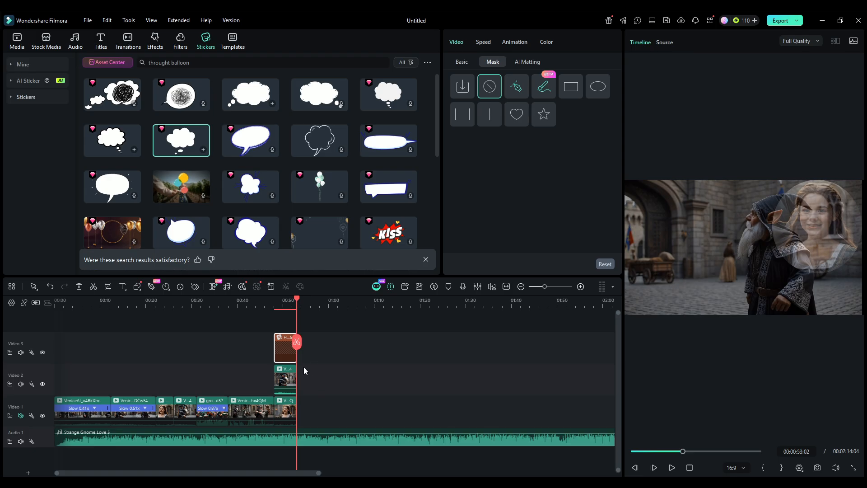
# Move the VeniceAI_BUDCwE4 overlay further along Video 2 and put the thought-cloud sticker in its place, checking it in playback
pyautogui.moveTo(285, 379); pyautogui.dragTo(315, 376)
pyautogui.moveTo(281, 348)
pyautogui.mouseDown()
pyautogui.moveTo(291, 362)
pyautogui.moveTo(273, 341)
pyautogui.mouseUp()
pyautogui.press('space')
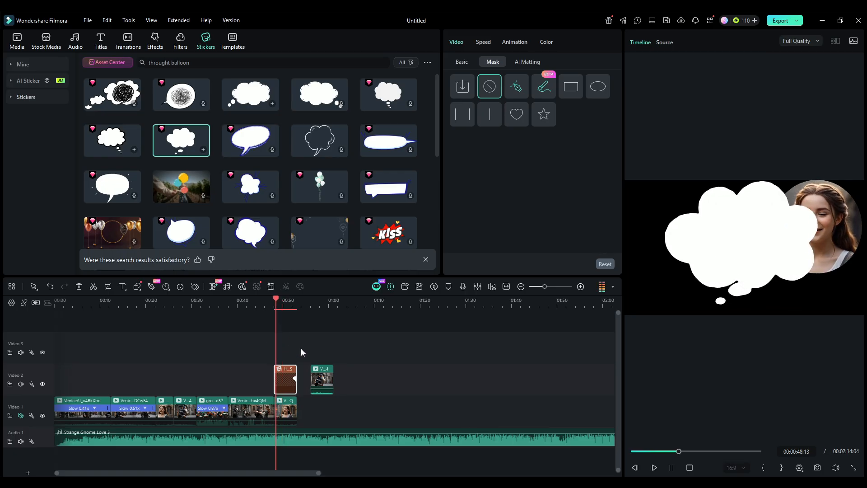
pyautogui.press('space')
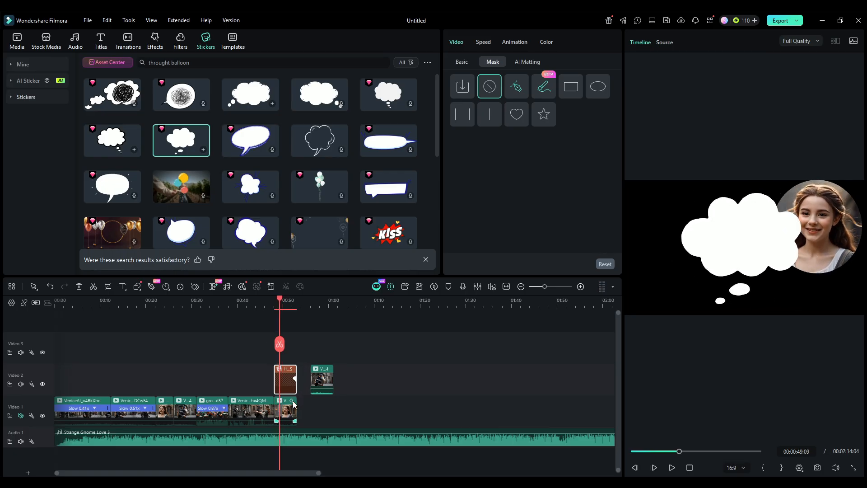
# Restack the aligned clips with VeniceAI_BUDCwE4 on Video 1, the thought-cloud sticker on Video 2 and VeniceAI_LCI291Q on Video 3
pyautogui.moveTo(288, 383); pyautogui.dragTo(346, 351)
pyautogui.moveTo(287, 401); pyautogui.dragTo(287, 343)
pyautogui.moveTo(324, 380); pyautogui.dragTo(288, 411)
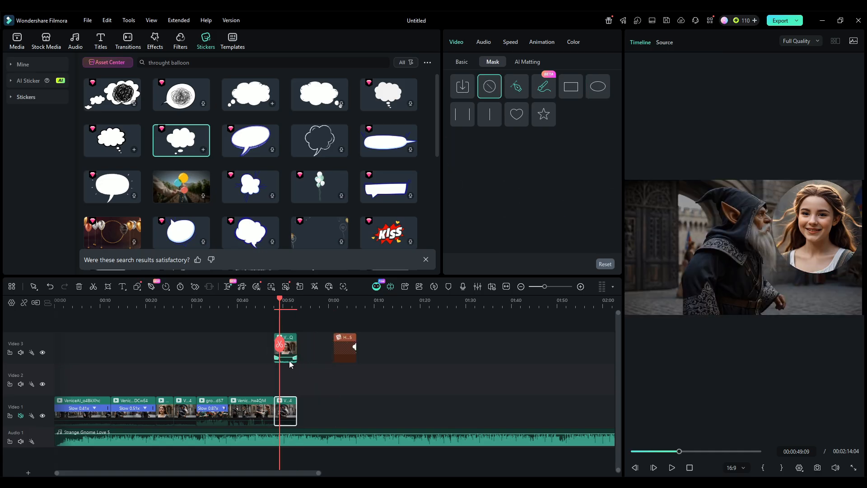
pyautogui.press('space')
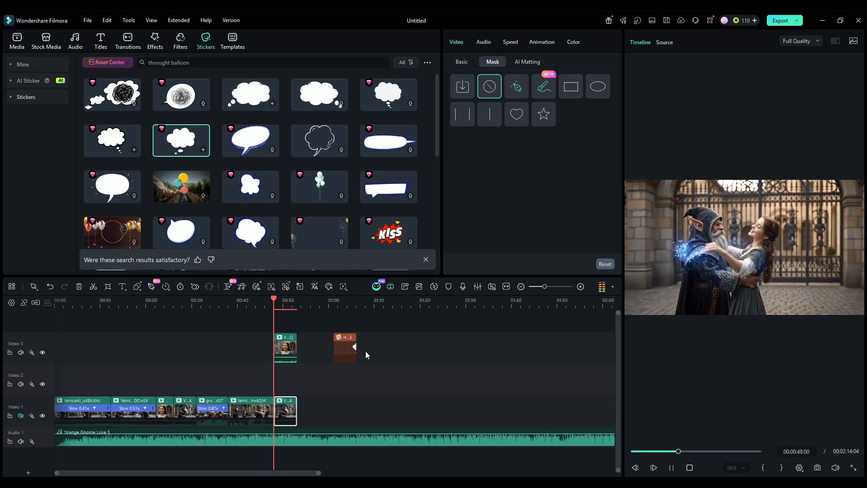
pyautogui.press('space')
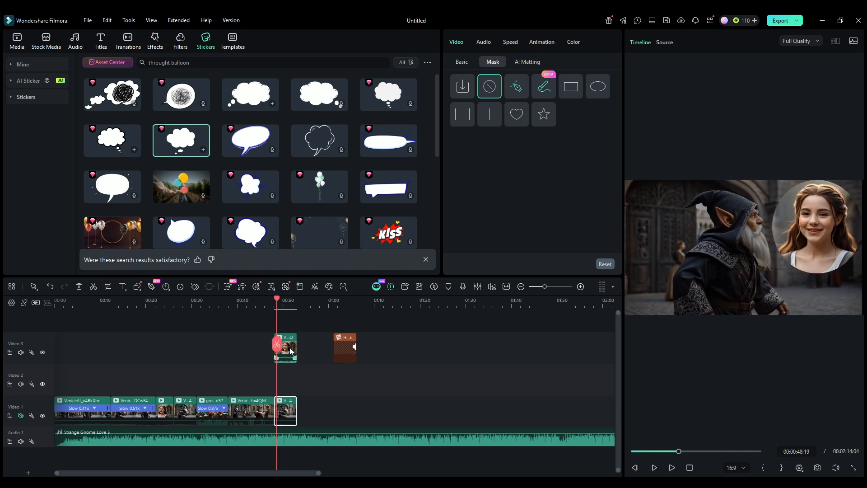
pyautogui.moveTo(349, 346); pyautogui.dragTo(294, 393)
pyautogui.click(269, 344)
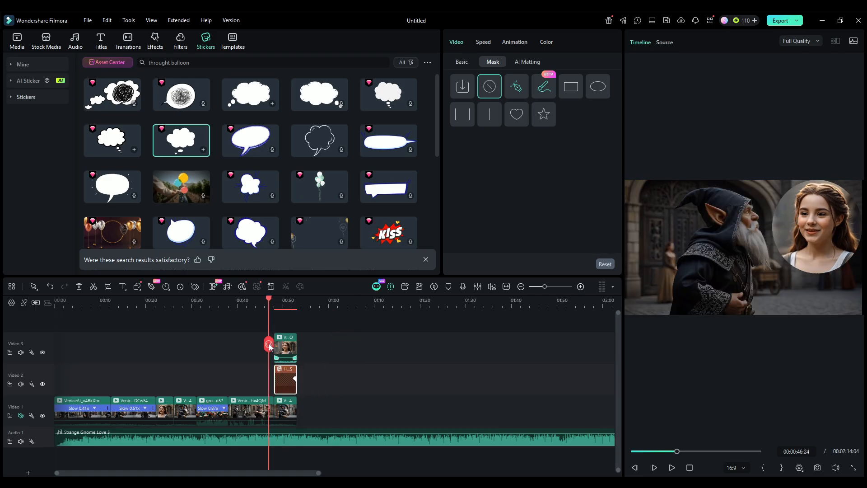
pyautogui.press('space')
# Shrink the thought-cloud sticker and position it in the frame's upper-right area behind the woman
pyautogui.click(722, 266)
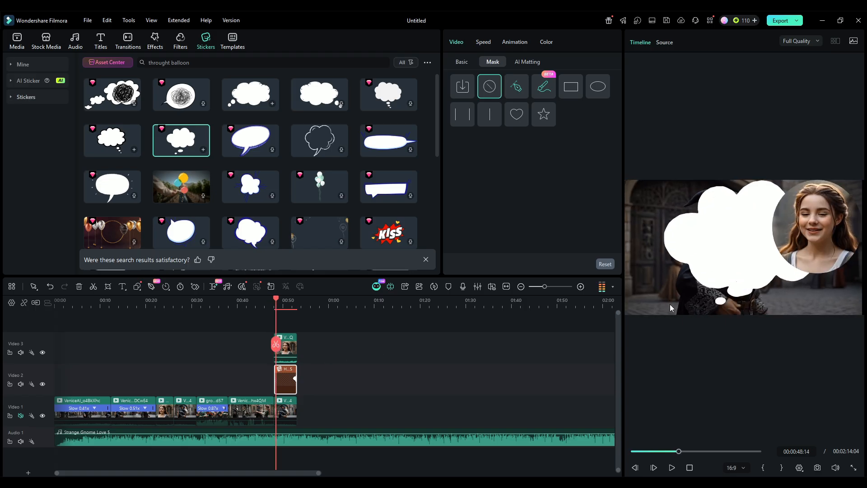
pyautogui.moveTo(658, 314); pyautogui.dragTo(697, 294)
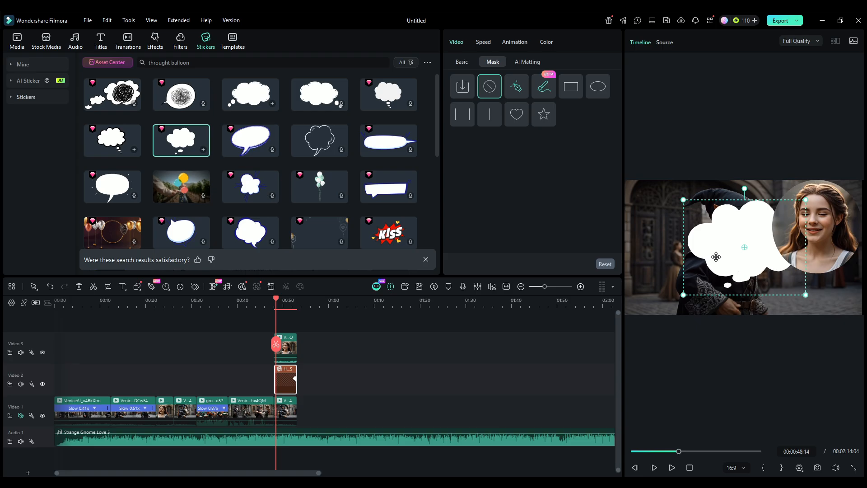
pyautogui.moveTo(715, 256); pyautogui.dragTo(774, 236)
# Shrink the masked VeniceAI_LCI291Q clip on Video 3 and move it inside the thought cloud
pyautogui.click(288, 354)
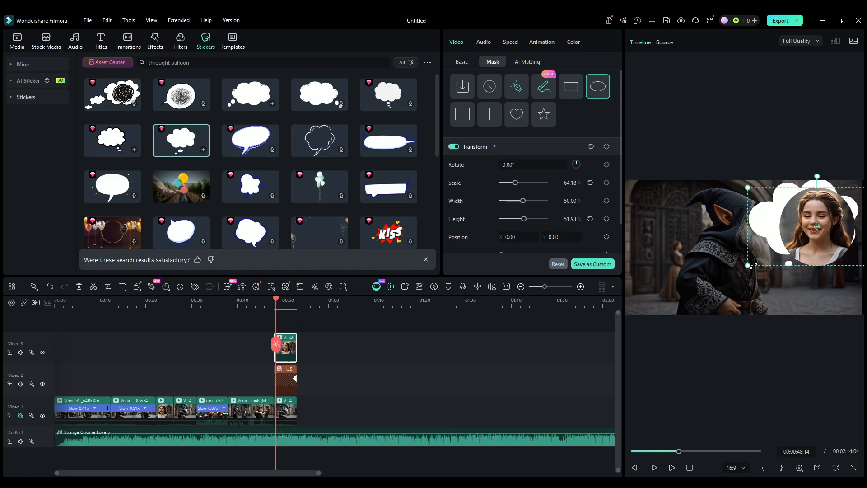
pyautogui.moveTo(753, 265); pyautogui.dragTo(755, 226)
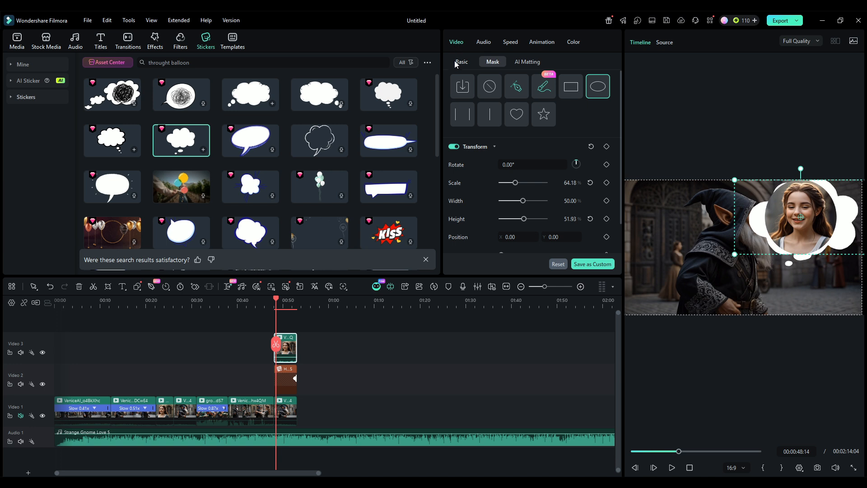
# Set the opacity of the masked VeniceAI_LCI291Q clip on Video 3 to 65% and check it in playback
pyautogui.click(460, 61)
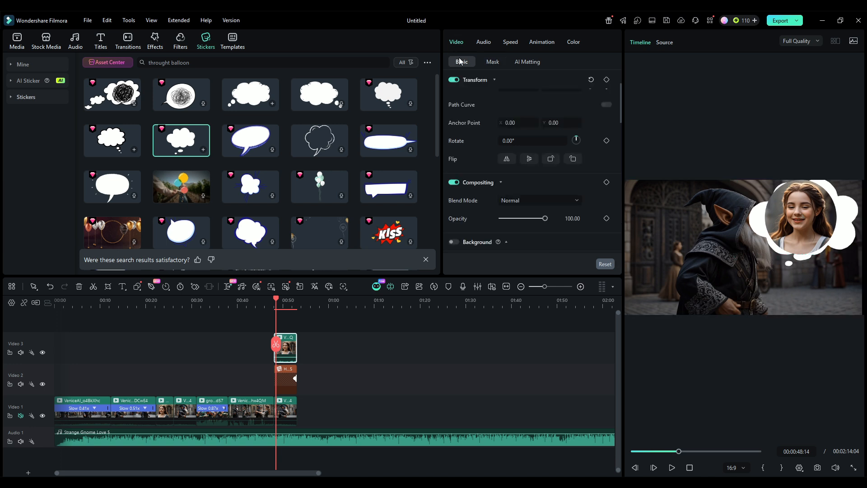
pyautogui.click(532, 219)
pyautogui.moveTo(532, 220); pyautogui.dragTo(529, 214)
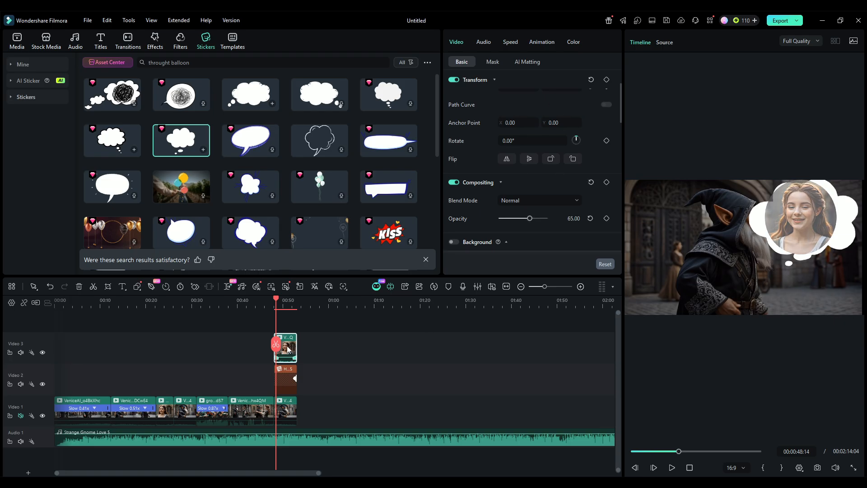
pyautogui.press('space')
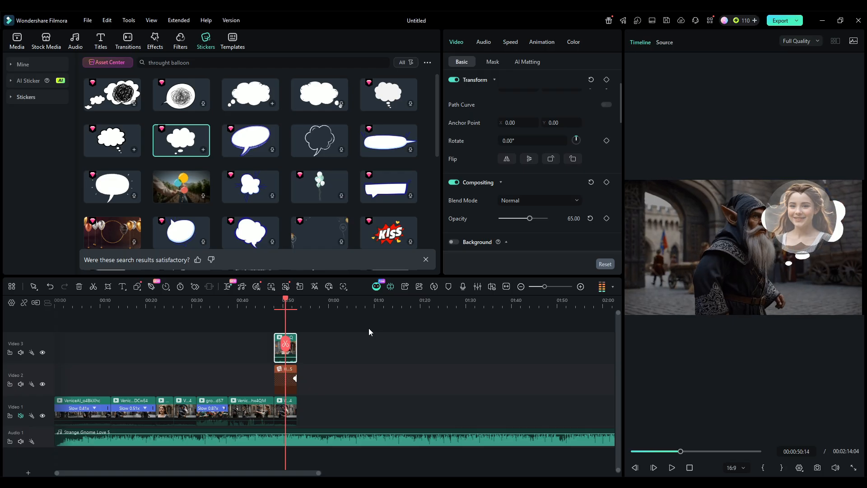
# Move the thought-cloud sticker to the frame's upper left behind the gnome, flip it horizontally and rotate it to about -37°
pyautogui.moveTo(814, 247); pyautogui.dragTo(673, 211)
pyautogui.moveTo(640, 255); pyautogui.dragTo(628, 254)
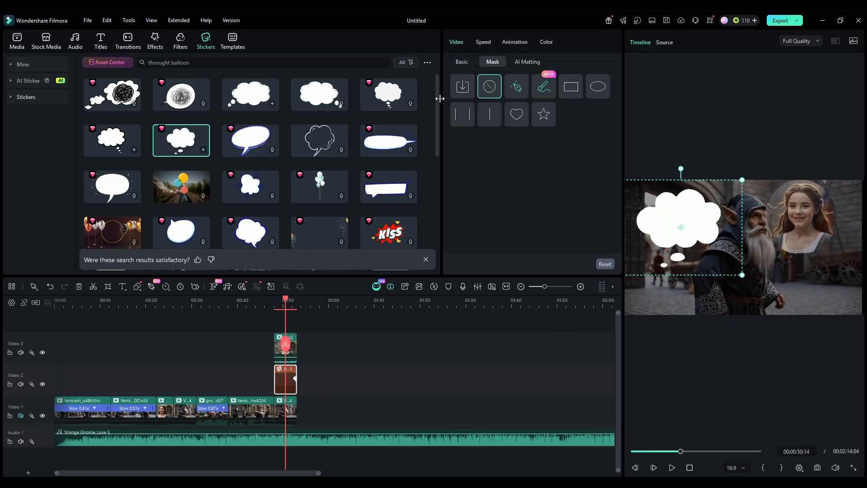
pyautogui.click(460, 62)
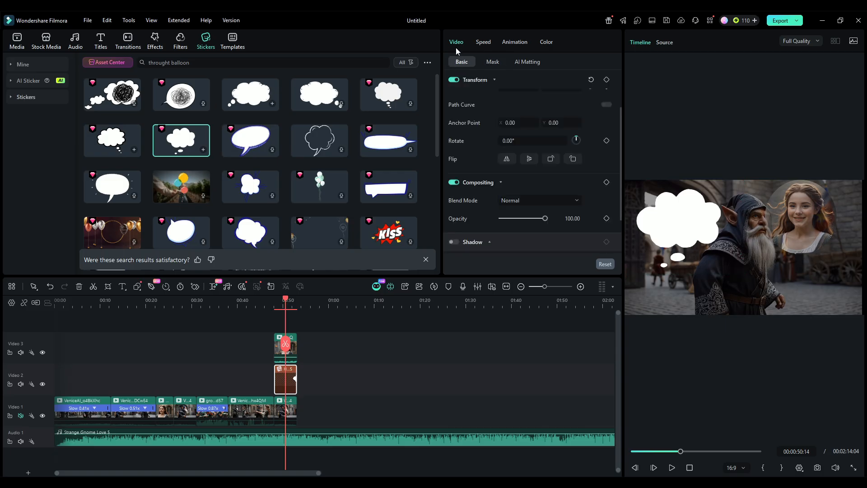
pyautogui.click(285, 380)
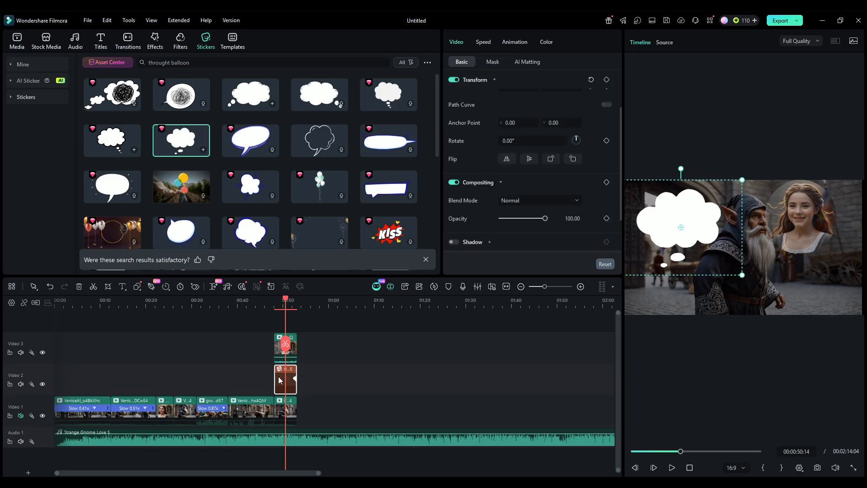
pyautogui.click(507, 159)
pyautogui.moveTo(669, 220)
pyautogui.mouseDown()
pyautogui.moveTo(660, 219)
pyautogui.moveTo(663, 208)
pyautogui.mouseUp()
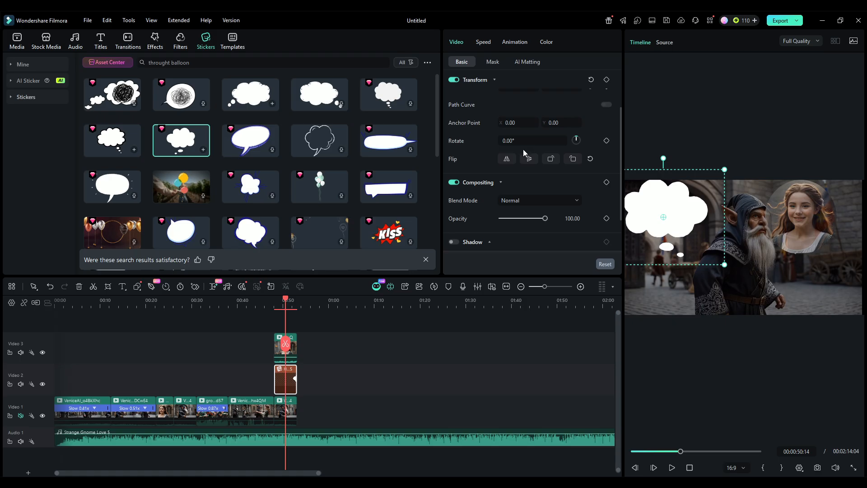
pyautogui.scroll(3, 507, 143)
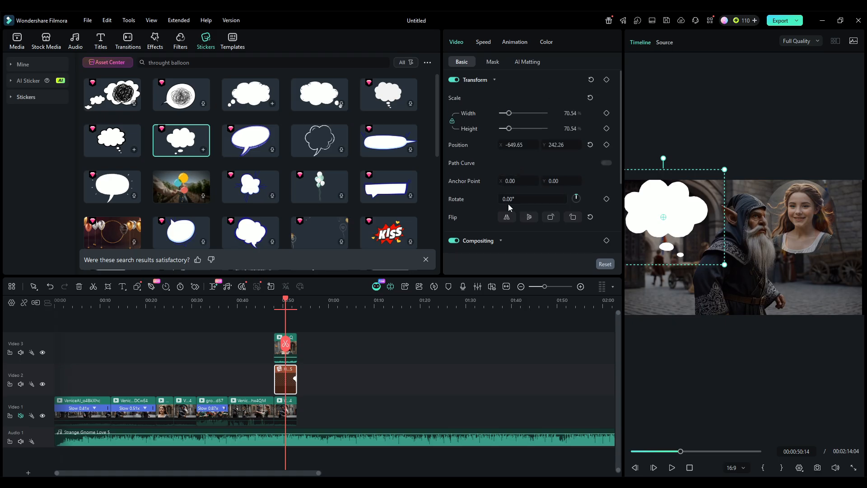
pyautogui.moveTo(580, 197); pyautogui.dragTo(575, 197)
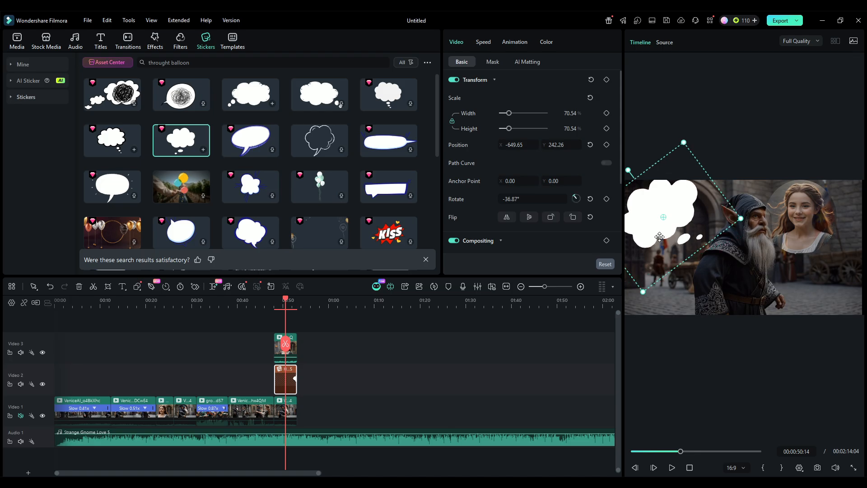
# Move the masked VeniceAI_LCI291Q clip to the frame's upper-left corner over the thought cloud and shrink it to about 47%
pyautogui.moveTo(804, 218); pyautogui.dragTo(751, 218)
pyautogui.moveTo(791, 219); pyautogui.dragTo(807, 217)
pyautogui.click(852, 232)
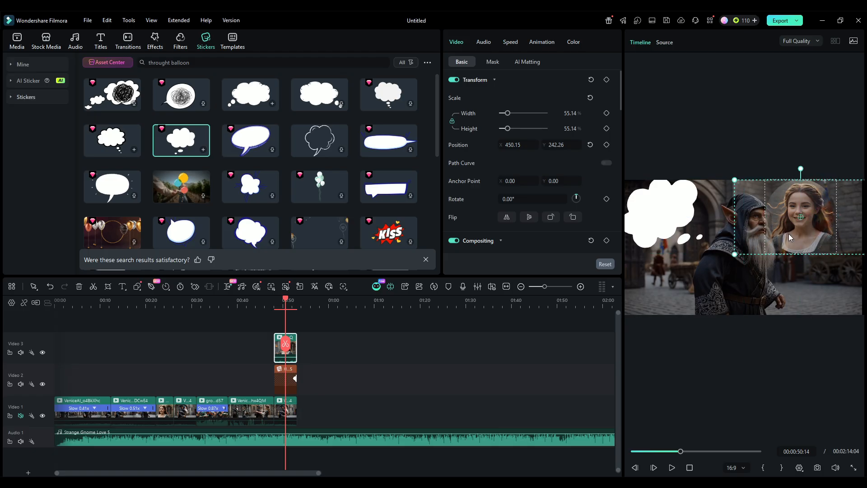
pyautogui.moveTo(762, 235); pyautogui.dragTo(623, 235)
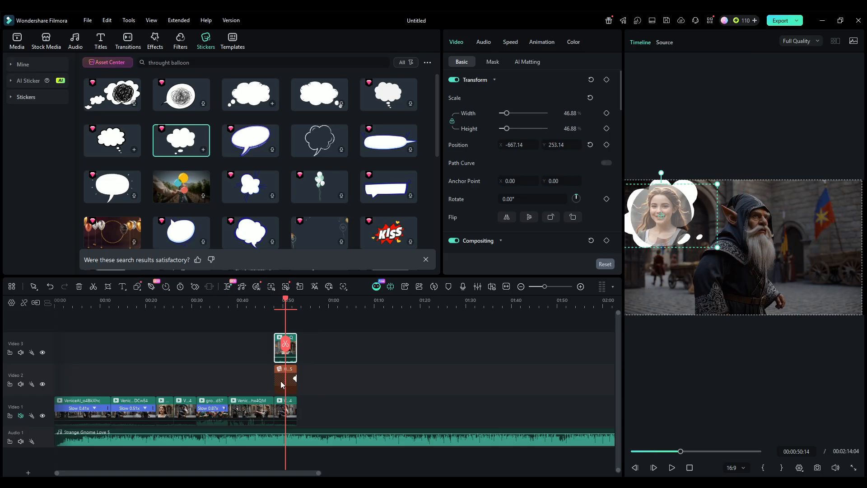
# Replace the thought-cloud sticker on Video 2 with the Progress Element 76 thought bubble, aligned under the woman's clip and placed behind her
pyautogui.click(386, 96)
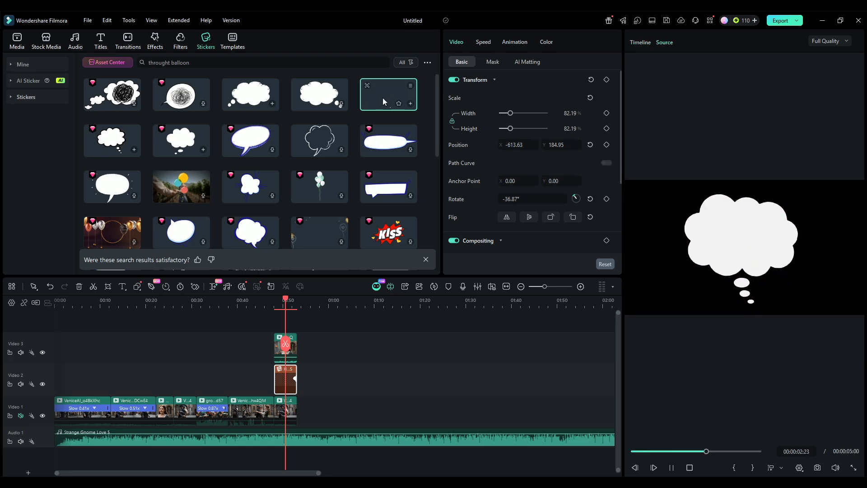
pyautogui.click(280, 380)
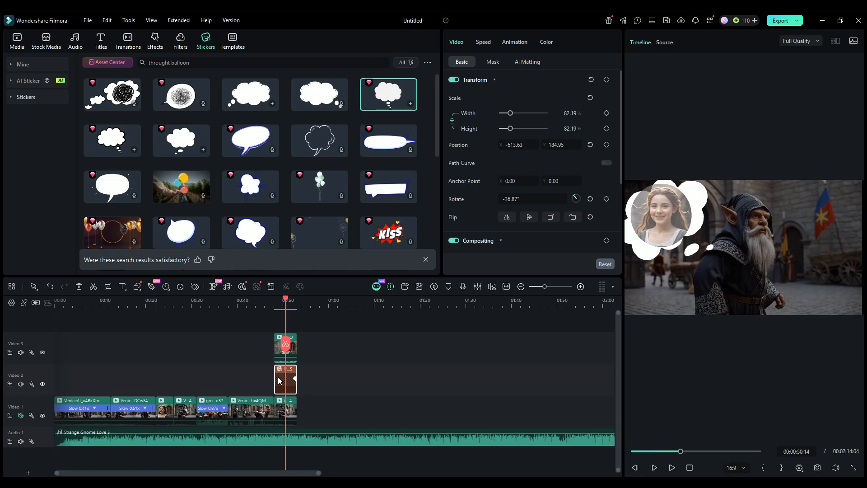
pyautogui.press('Delete')
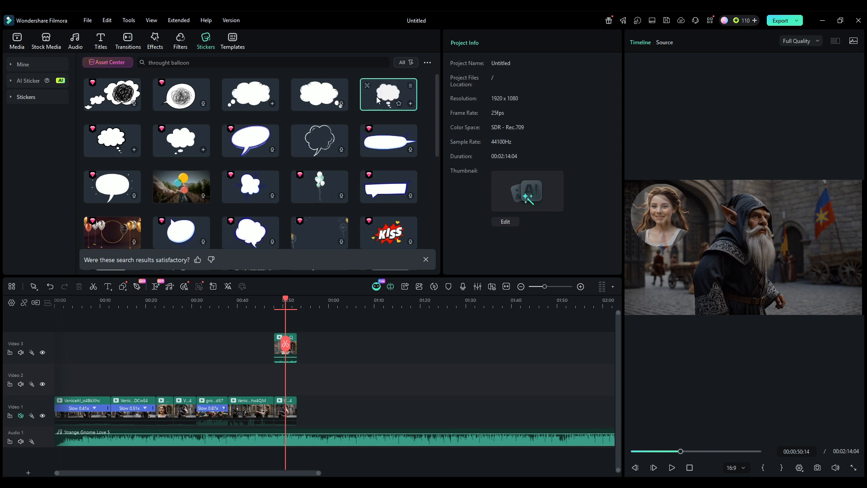
pyautogui.click(411, 104)
pyautogui.moveTo(287, 374); pyautogui.dragTo(280, 373)
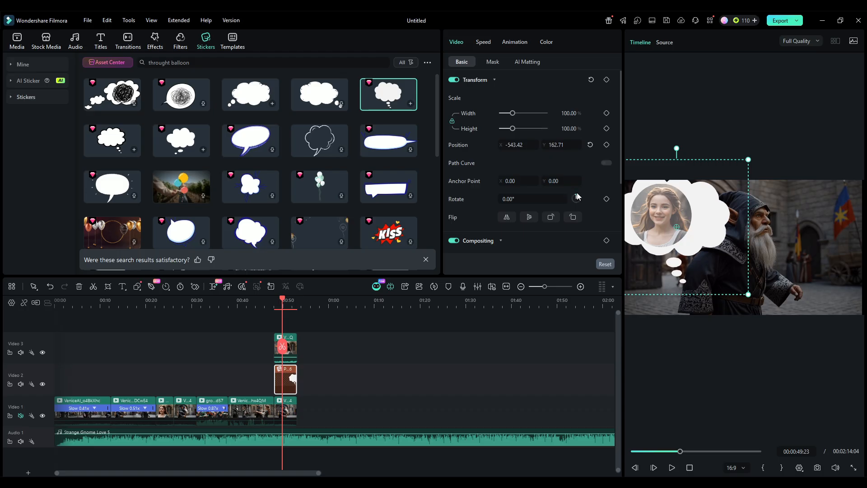
# Rotate the new thought bubble to about -51°, narrow it to about 72% width, fit it around the woman and check it in playback
pyautogui.moveTo(576, 197); pyautogui.dragTo(573, 198)
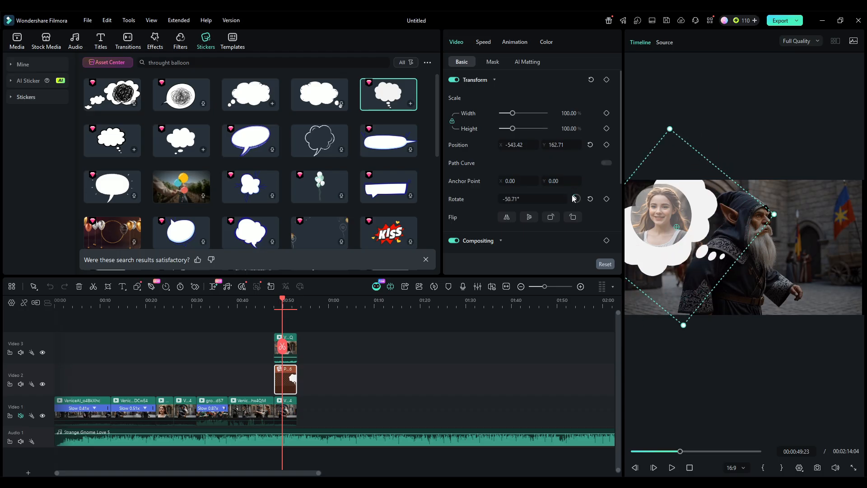
pyautogui.moveTo(632, 281); pyautogui.dragTo(662, 248)
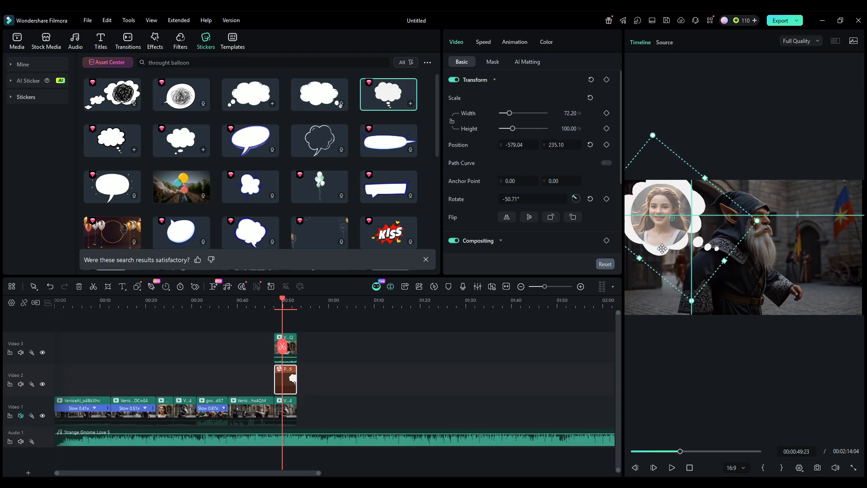
pyautogui.click(781, 265)
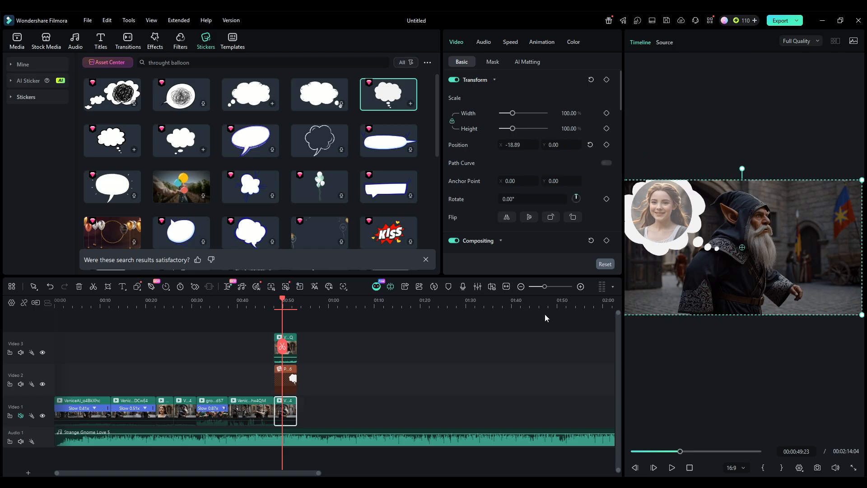
pyautogui.moveTo(285, 348); pyautogui.dragTo(270, 348)
pyautogui.press('space')
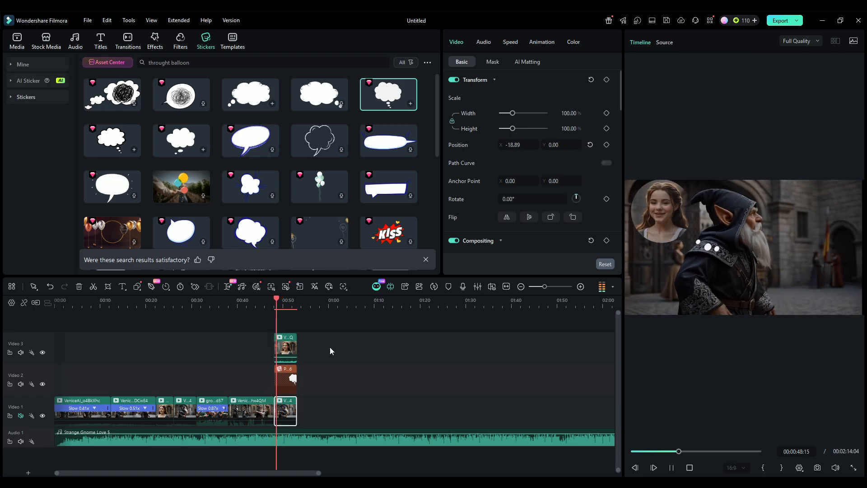
pyautogui.press('space')
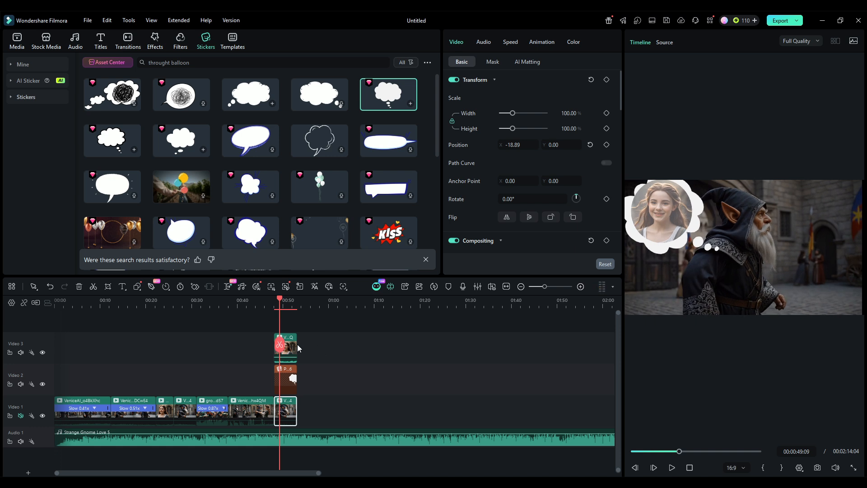
# Shift VeniceAI_LCI291Q along Video 3 to start at about 00:00:49:09, where the thought cloud is fully formed, and play the result
pyautogui.moveTo(289, 346); pyautogui.dragTo(295, 346)
pyautogui.press('space')
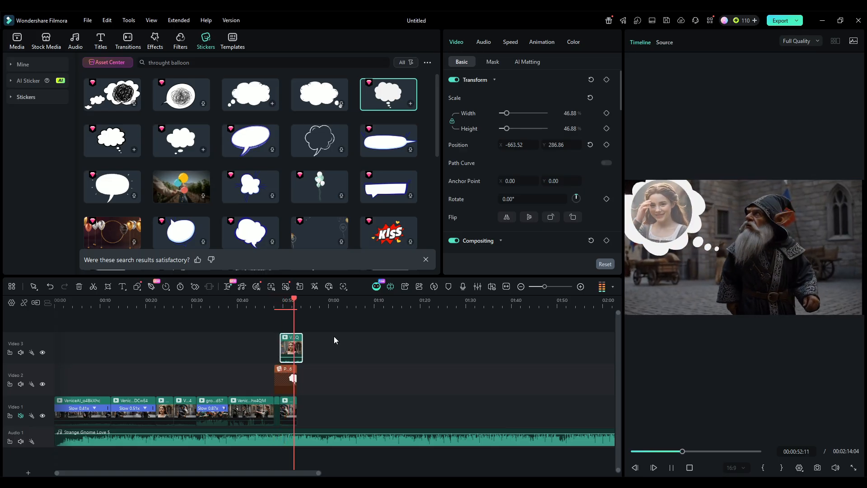
pyautogui.press('space')
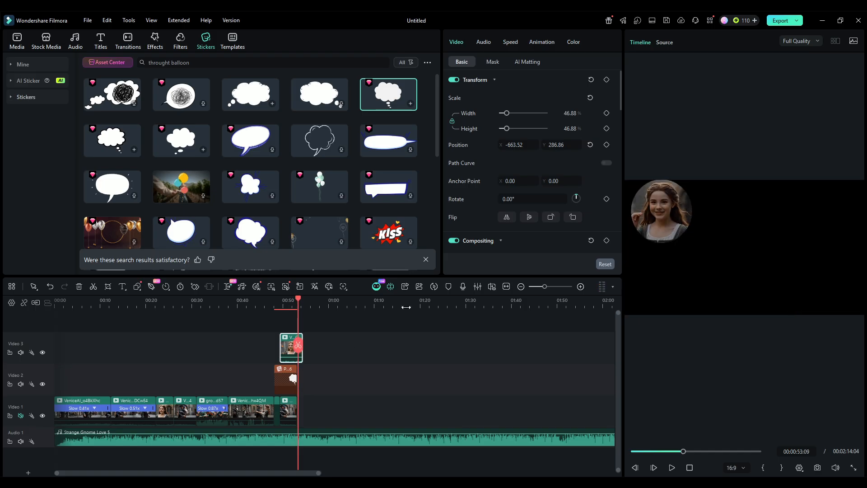
# Split VeniceAI_LCI291Q at 00:00:53:03, where the thought bubble ends, and delete the leftover part
pyautogui.moveTo(545, 287); pyautogui.dragTo(555, 287)
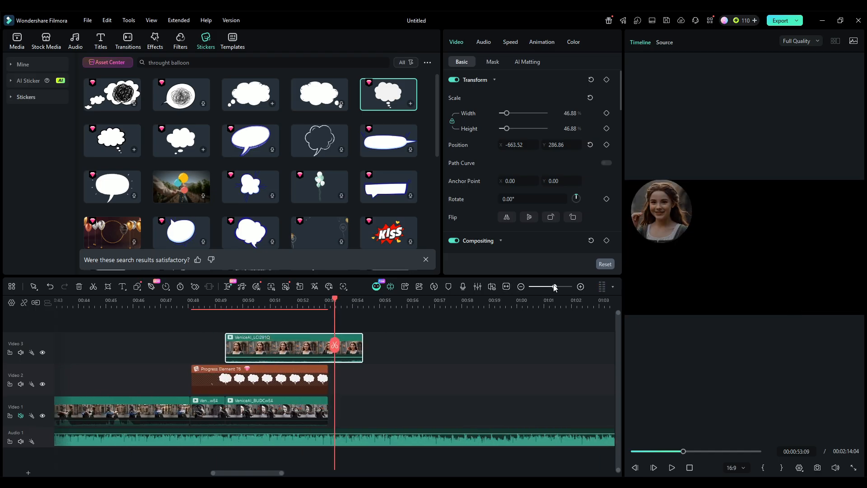
pyautogui.moveTo(337, 348); pyautogui.dragTo(328, 346)
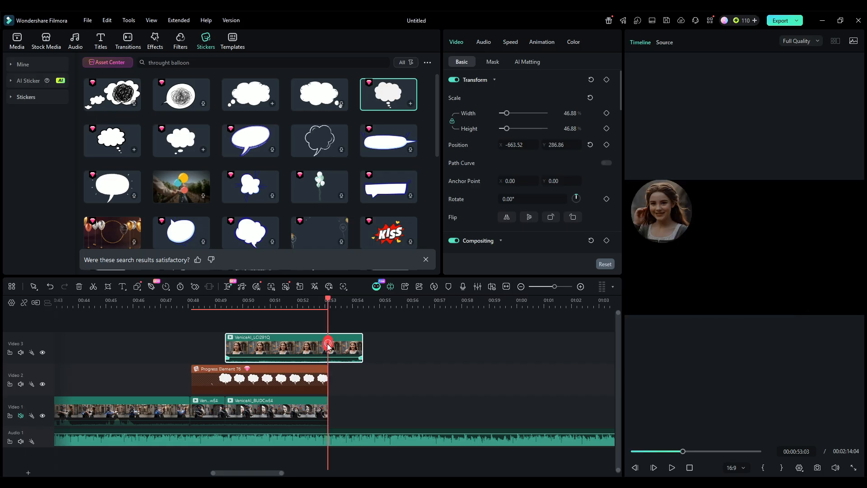
pyautogui.click(329, 344)
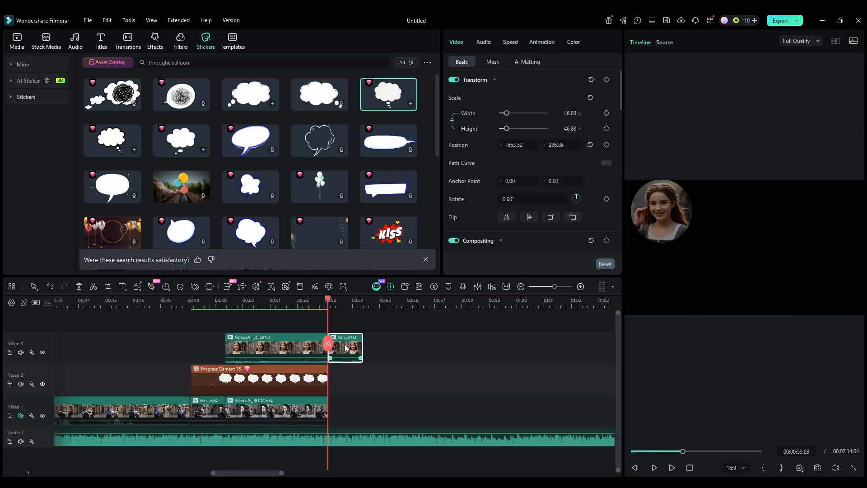
pyautogui.press('Delete')
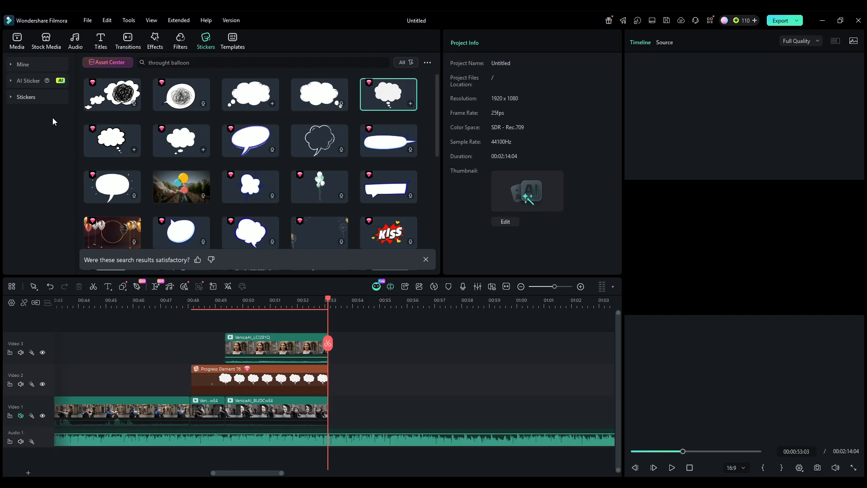
# Listen to the music past the thought-bubble scene and append the grok-video-9ce52ba6 violin clip after VeniceAI_BUDCwE4 on Video 1
pyautogui.click(15, 40)
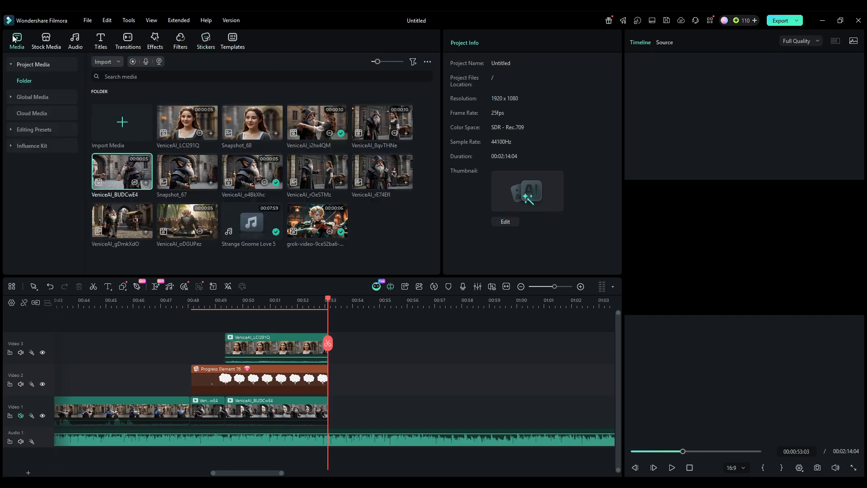
pyautogui.moveTo(331, 344)
pyautogui.mouseDown()
pyautogui.moveTo(271, 319)
pyautogui.moveTo(320, 320)
pyautogui.moveTo(238, 321)
pyautogui.moveTo(329, 327)
pyautogui.mouseUp()
pyautogui.press('space')
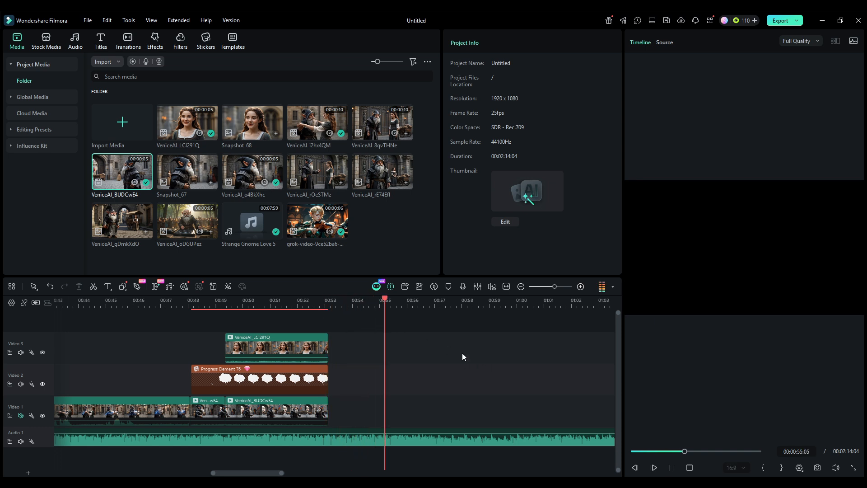
pyautogui.press('space')
pyautogui.moveTo(328, 230); pyautogui.dragTo(392, 350)
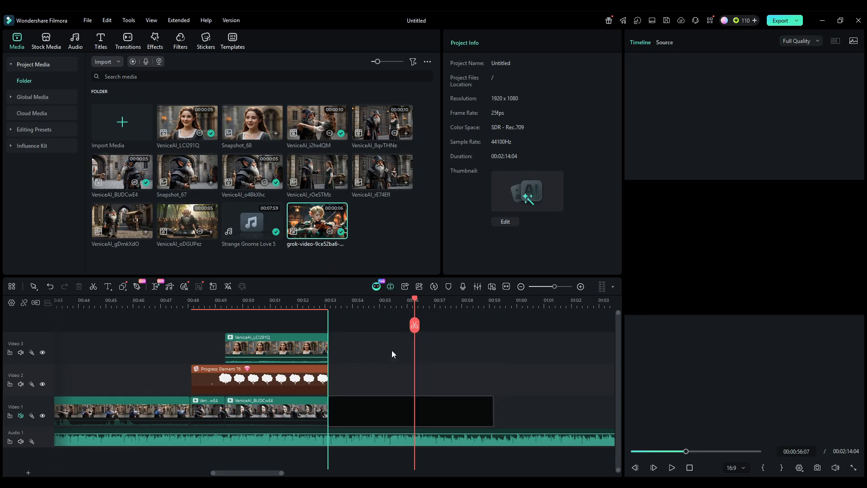
# Play back the cut from the thought-bubble scene into the violin clip to check its timing with the music
pyautogui.moveTo(452, 295); pyautogui.dragTo(452, 298)
pyautogui.click(316, 299)
pyautogui.press('space')
pyautogui.press('space')
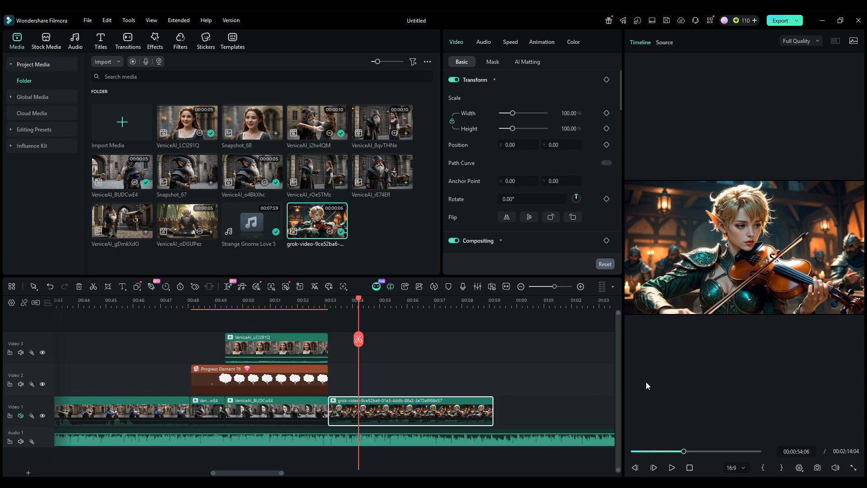
pyautogui.press('space')
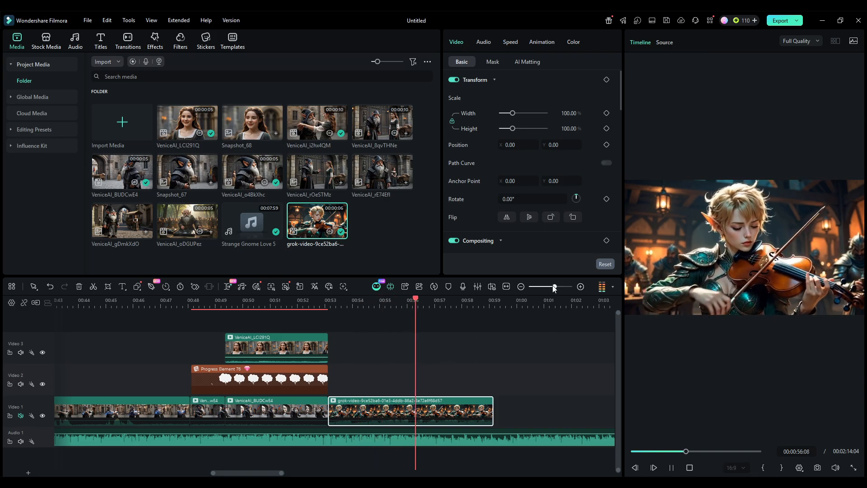
# Preview VeniceAI_8qvTHNe, append it after the violin clip on Video 1 and play the new section
pyautogui.moveTo(555, 288); pyautogui.dragTo(550, 286)
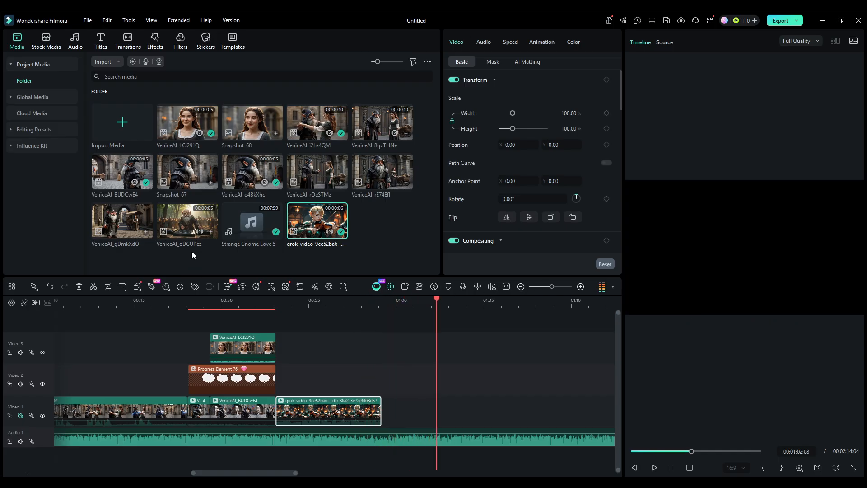
pyautogui.click(376, 121)
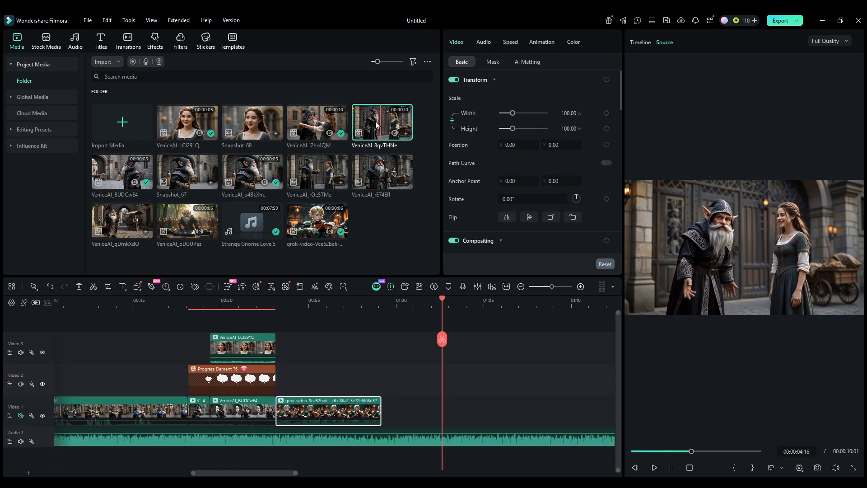
pyautogui.press('space')
pyautogui.moveTo(376, 124); pyautogui.dragTo(384, 418)
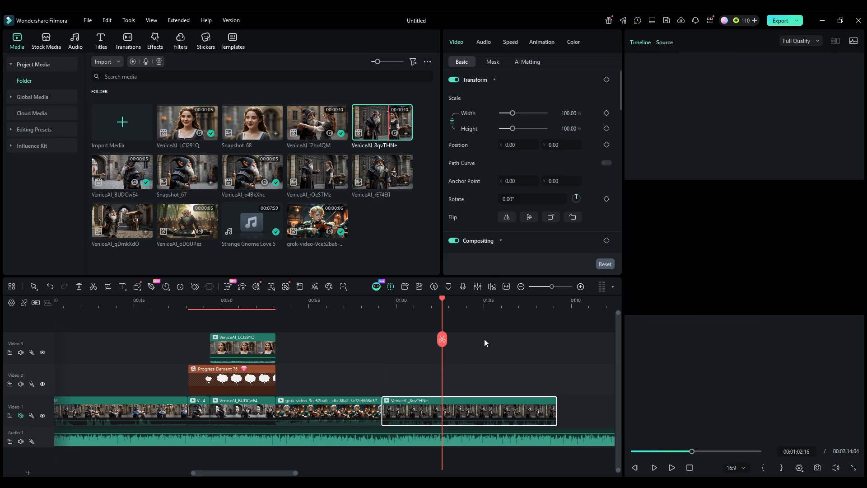
pyautogui.moveTo(439, 342); pyautogui.dragTo(368, 343)
pyautogui.press('space')
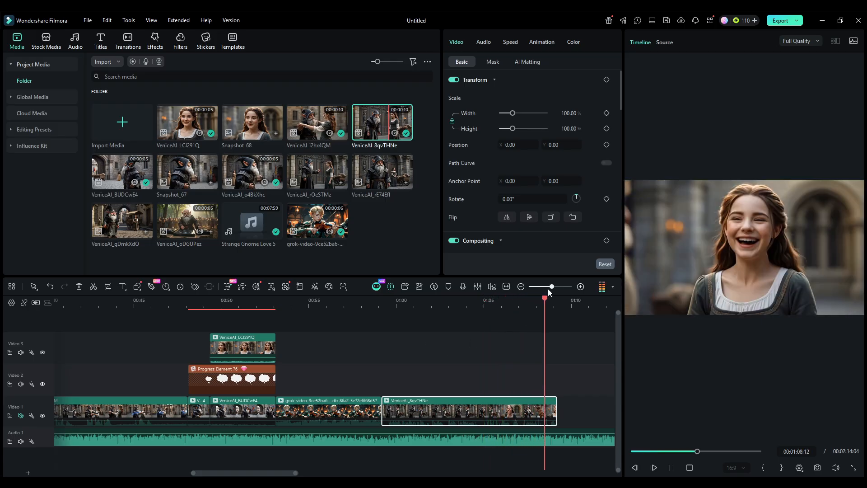
# Append VeniceAI_oDGUPez after VeniceAI_8qvTHNe on Video 1 and play through the new section with the music
pyautogui.moveTo(551, 287); pyautogui.dragTo(550, 286)
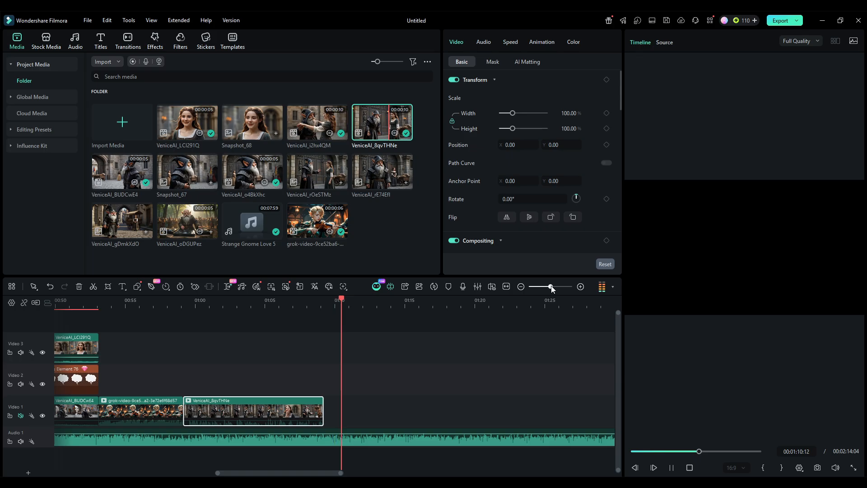
pyautogui.moveTo(187, 221); pyautogui.dragTo(324, 405)
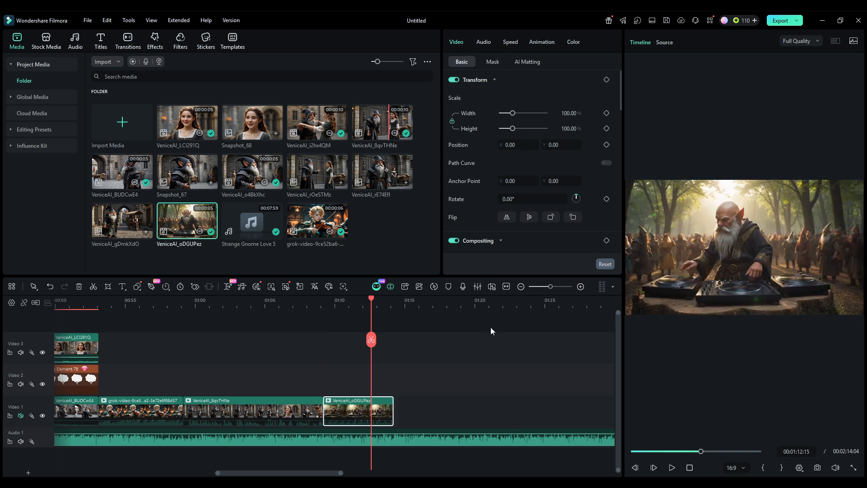
pyautogui.moveTo(369, 338); pyautogui.dragTo(317, 349)
pyautogui.press('space')
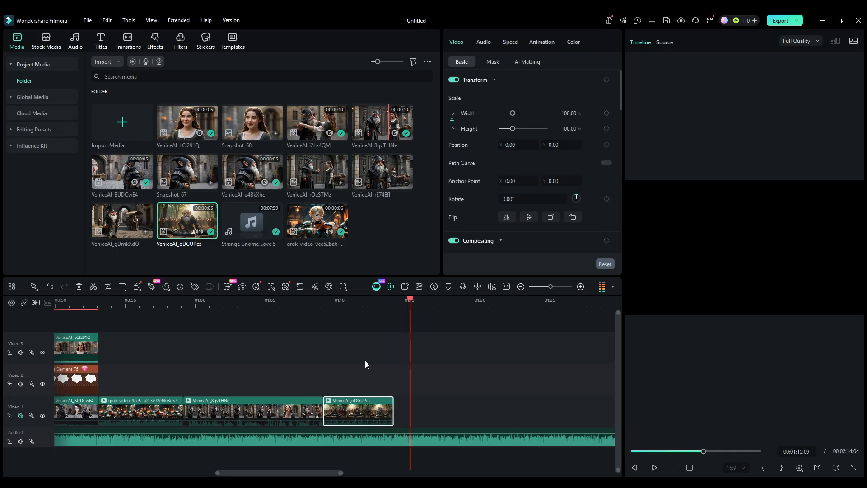
pyautogui.press('space')
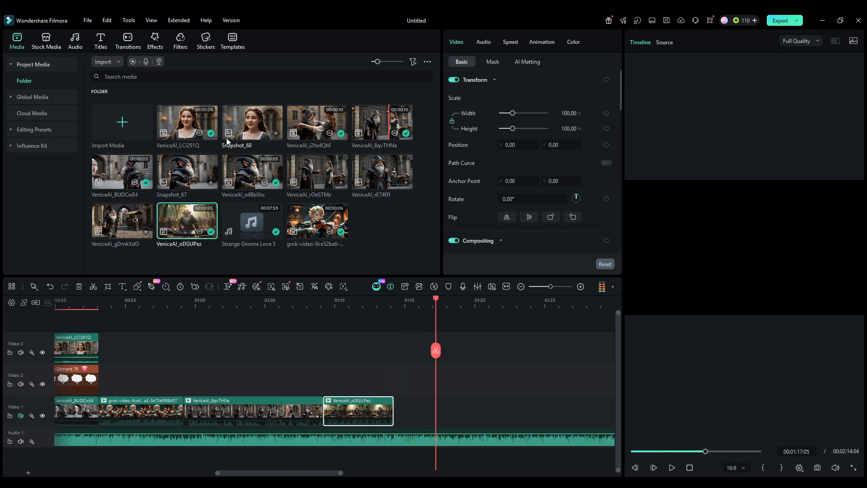
# Add VeniceAI_LCI291Q after VeniceAI_oDGUPez on Video 1, listen to the music and shift the clip's start to 00:01:16:06
pyautogui.moveTo(399, 350); pyautogui.dragTo(395, 350)
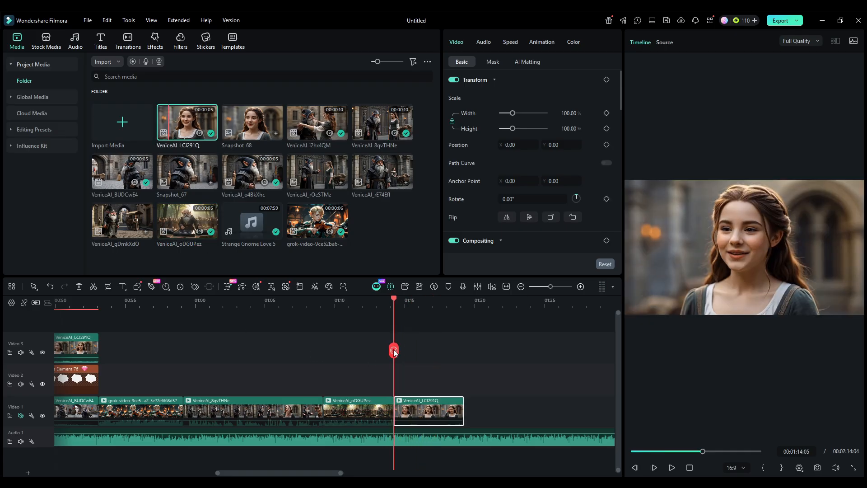
pyautogui.press('space')
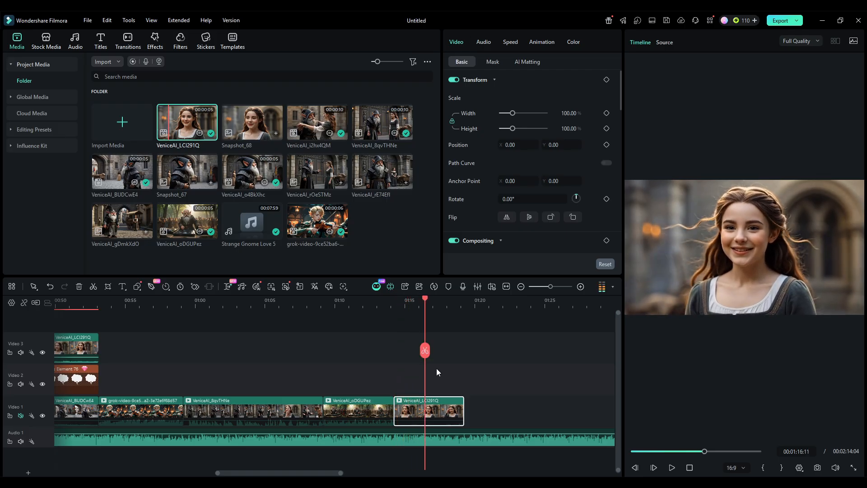
pyautogui.moveTo(426, 354); pyautogui.dragTo(423, 353)
pyautogui.moveTo(438, 408); pyautogui.dragTo(462, 421)
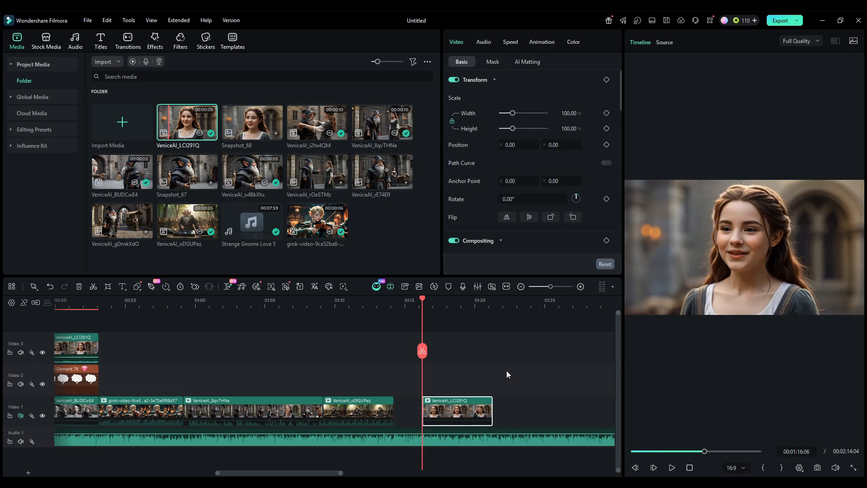
# Move VeniceAI_oDGUPez up to Video 2 and slow it to 0.72 speed to fill the gap before VeniceAI_LCI291Q
pyautogui.click(365, 405)
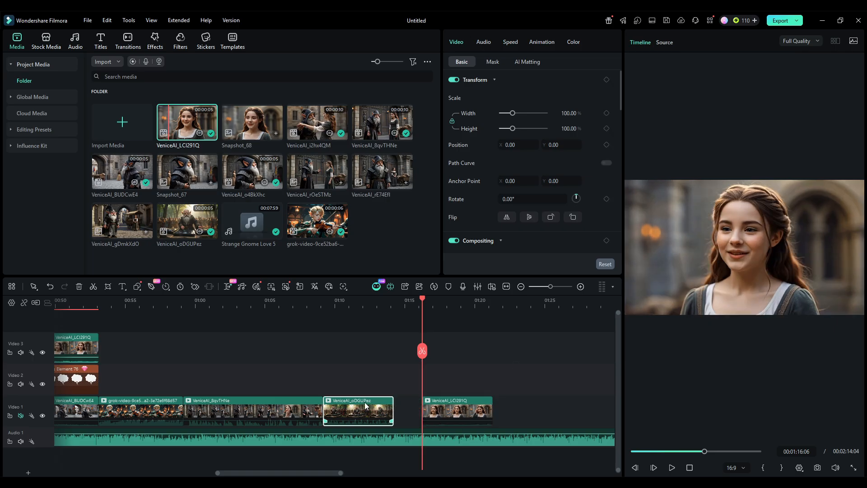
pyautogui.moveTo(366, 405); pyautogui.dragTo(361, 385)
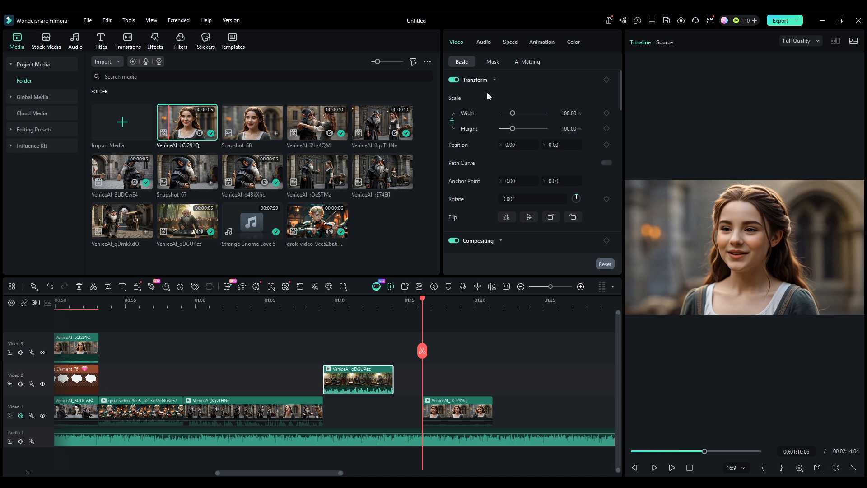
pyautogui.click(510, 42)
pyautogui.moveTo(521, 82); pyautogui.dragTo(522, 81)
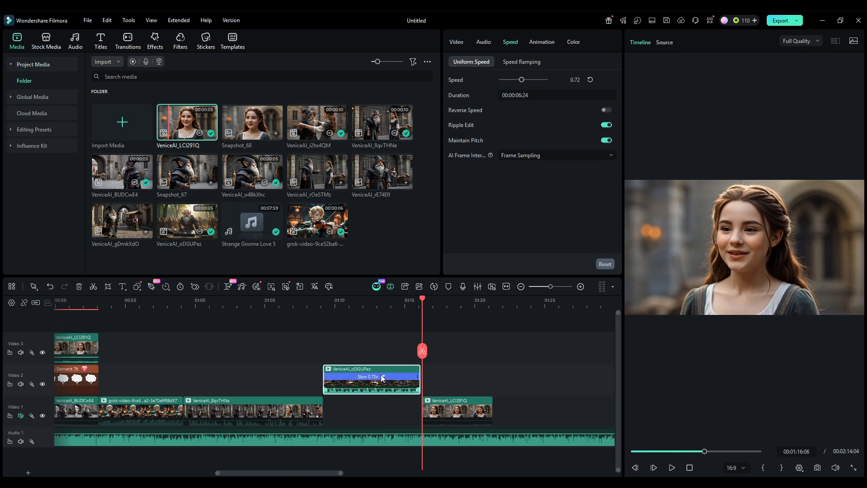
# Return the slowed VeniceAI_oDGUPez to Video 1 after VeniceAI_8qvTHNe and close up VeniceAI_LCI291Q behind it
pyautogui.click(513, 357)
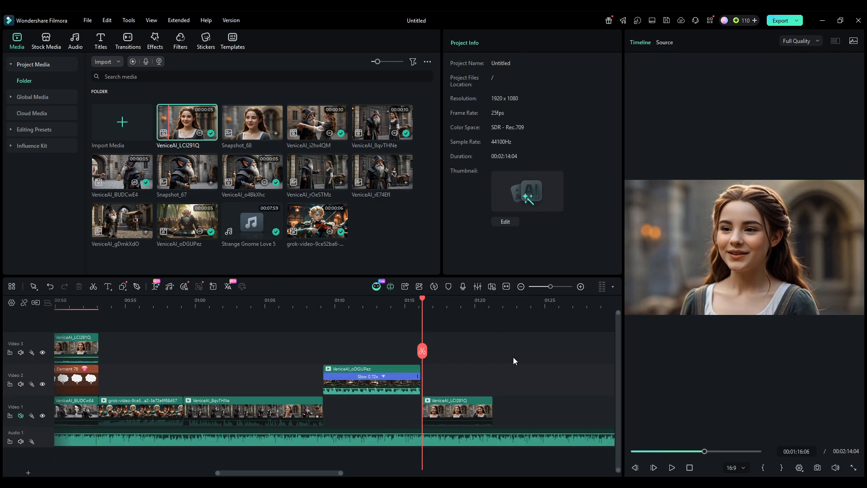
pyautogui.moveTo(370, 364); pyautogui.dragTo(375, 408)
pyautogui.moveTo(457, 405); pyautogui.dragTo(455, 403)
pyautogui.moveTo(557, 287); pyautogui.dragTo(548, 292)
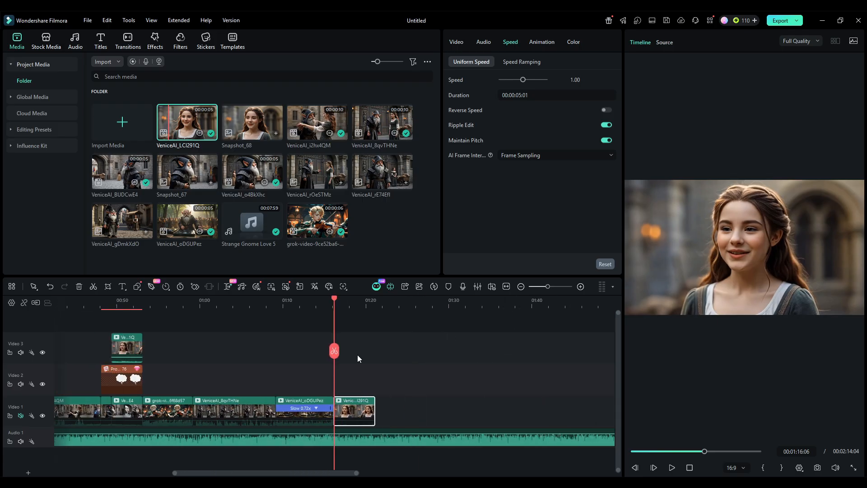
# Play from VeniceAI_oDGUPez past the end of VeniceAI_LCI291Q and slow VeniceAI_LCI291Q to 0.72 speed
pyautogui.moveTo(334, 355); pyautogui.dragTo(271, 356)
pyautogui.press('space')
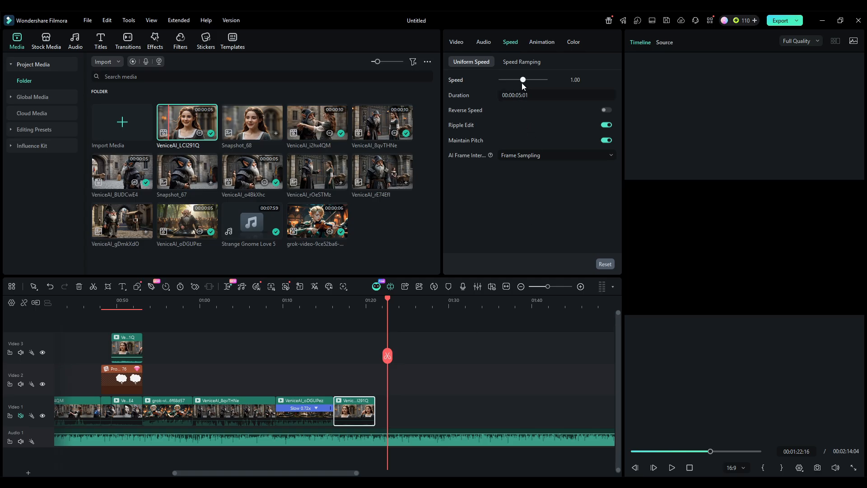
pyautogui.moveTo(523, 84); pyautogui.dragTo(522, 82)
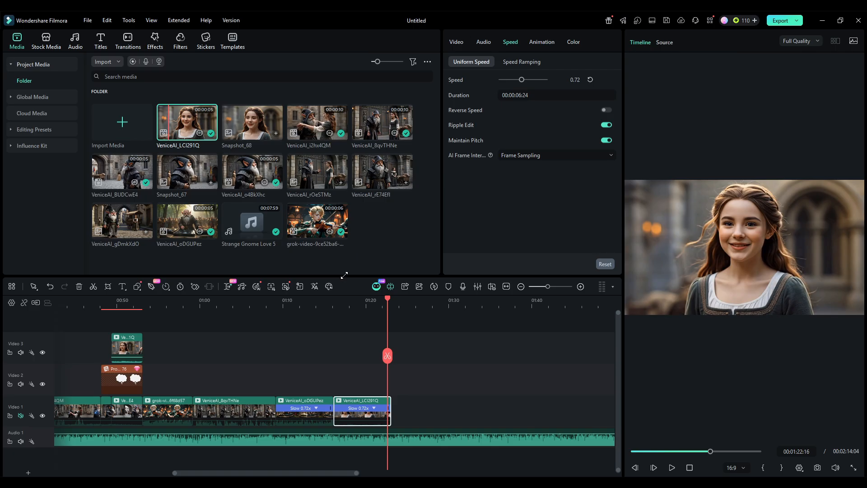
# Append VeniceAI_o4BkXhc after the slowed VeniceAI_LCI291Q on Video 1, set its speed to 0.79 and play the section
pyautogui.click(324, 360)
pyautogui.press('space')
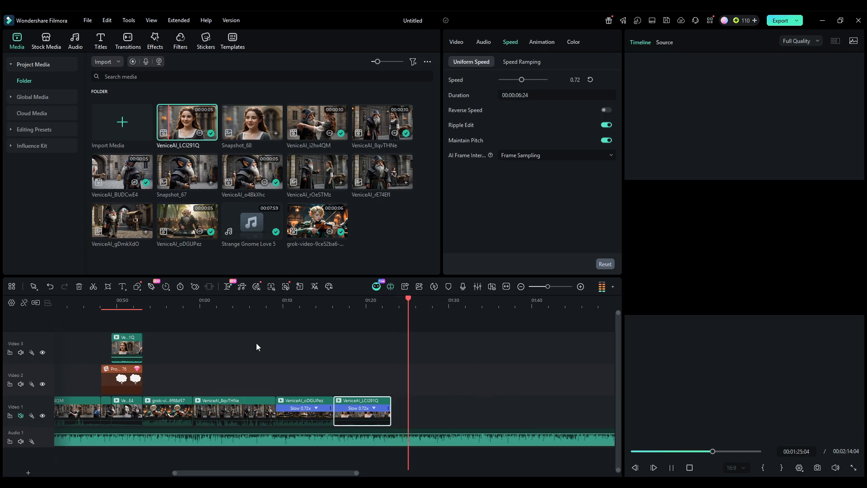
pyautogui.press('space')
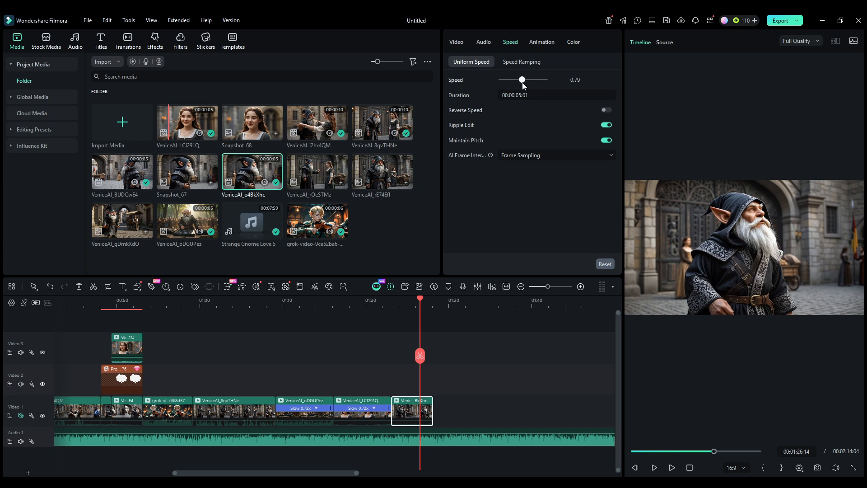
pyautogui.click(523, 83)
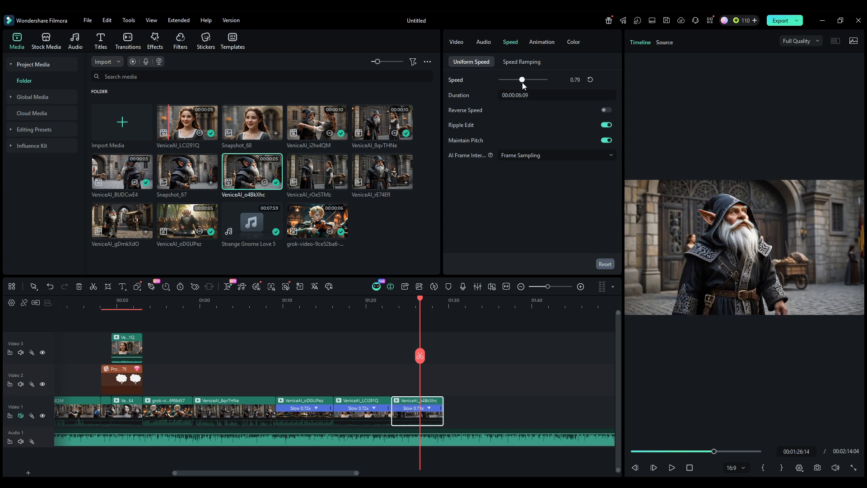
pyautogui.moveTo(427, 359); pyautogui.dragTo(383, 365)
pyautogui.press('space')
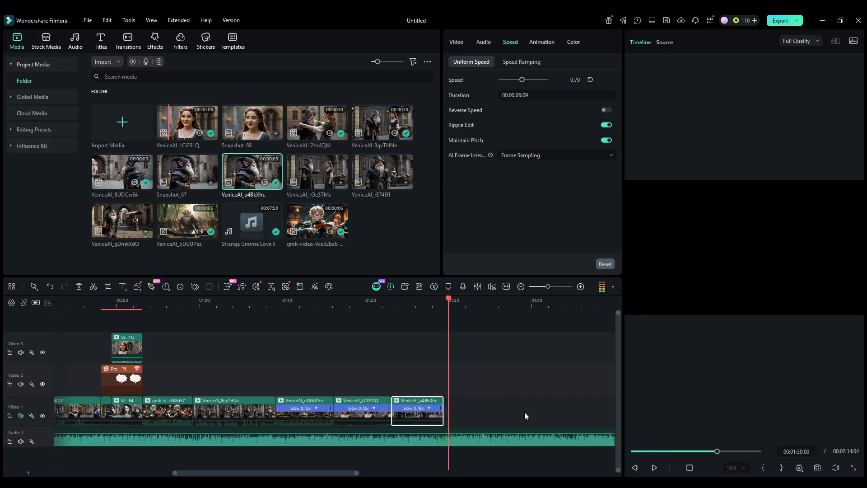
# Move VeniceAI_o4BkXhc along Video 1 to about 00:01:33, leaving a gap after the slowed VeniceAI_LCI291Q
pyautogui.moveTo(421, 420); pyautogui.dragTo(479, 419)
pyautogui.moveTo(457, 362); pyautogui.dragTo(383, 368)
pyautogui.click(353, 413)
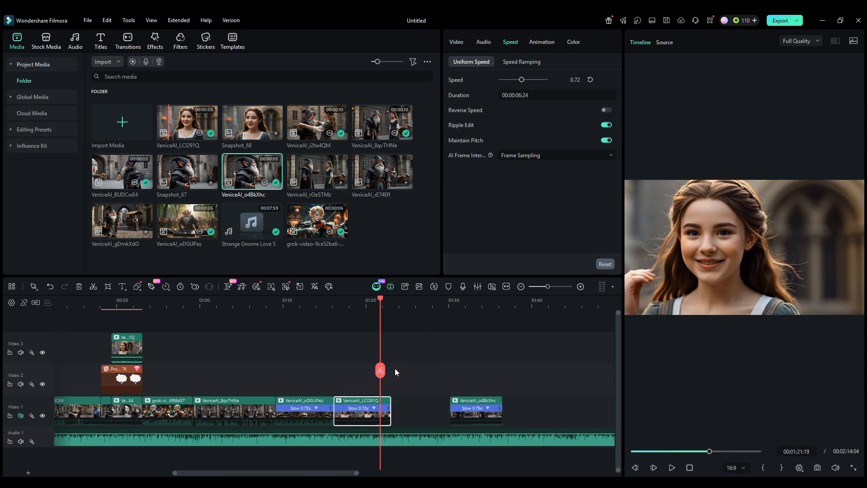
pyautogui.click(476, 419)
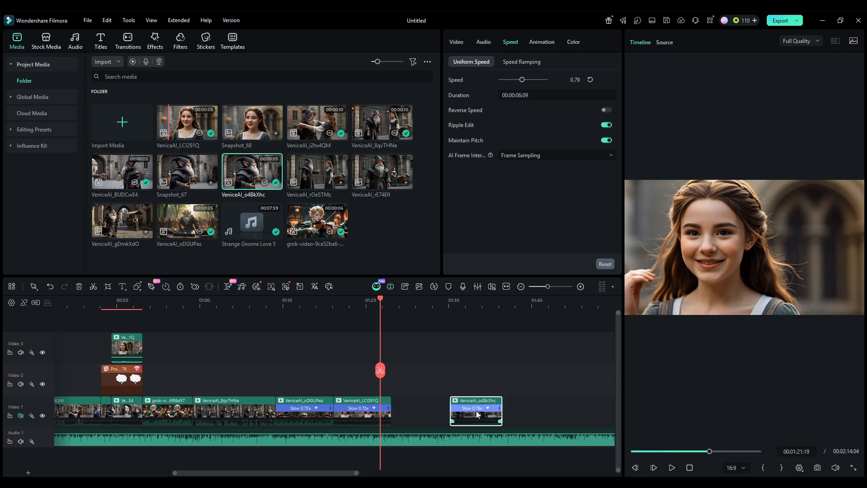
pyautogui.moveTo(474, 399); pyautogui.dragTo(501, 399)
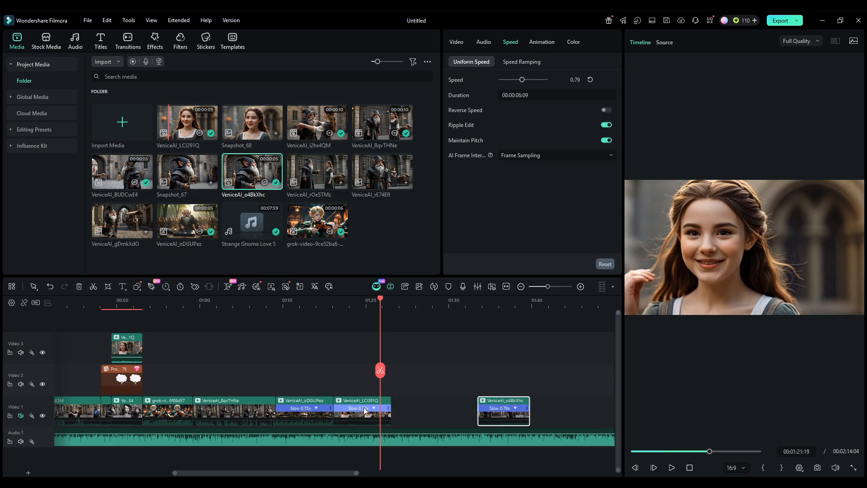
# Duplicate the slowed VeniceAI_LCI291Q at 00:01:23:02 on Video 1 and turn on Reverse Speed for the copy
pyautogui.click(359, 404)
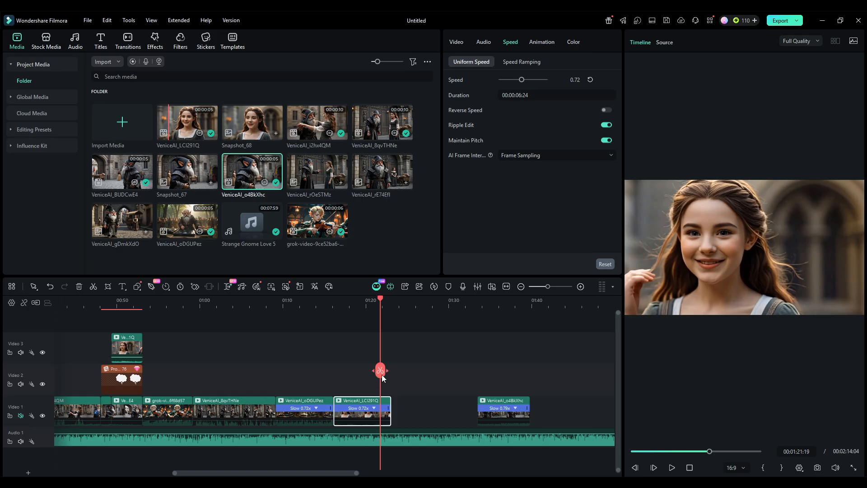
pyautogui.moveTo(381, 374); pyautogui.dragTo(393, 370)
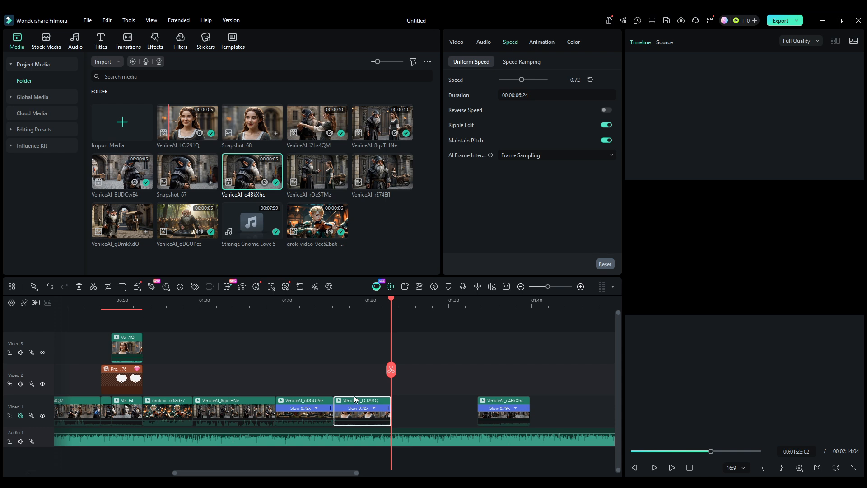
pyautogui.hotkey('ctrl', 'v')
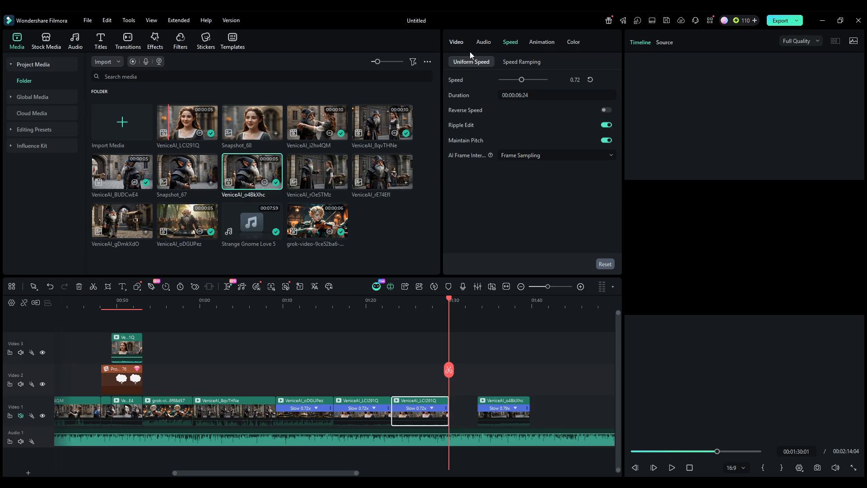
pyautogui.click(457, 42)
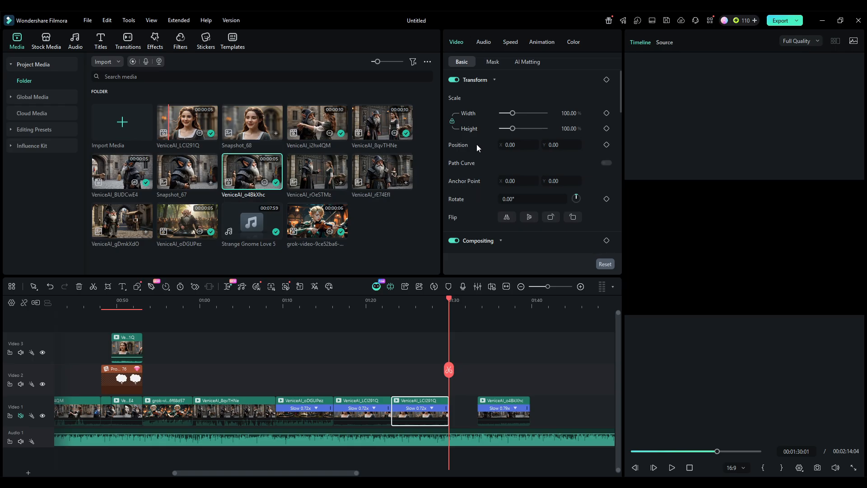
pyautogui.click(510, 42)
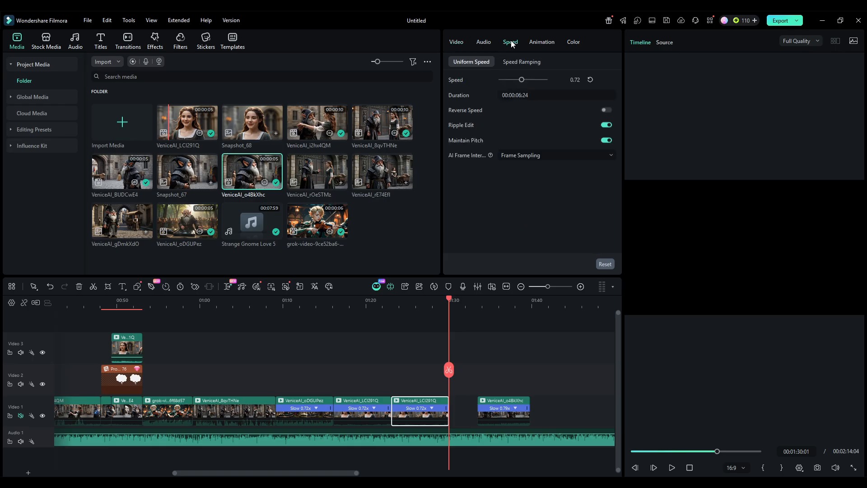
pyautogui.click(607, 110)
# Play back the join between the forward and reversed VeniceAI_LCI291Q clips to check its flow with the music
pyautogui.moveTo(448, 370); pyautogui.dragTo(326, 370)
pyautogui.press('space')
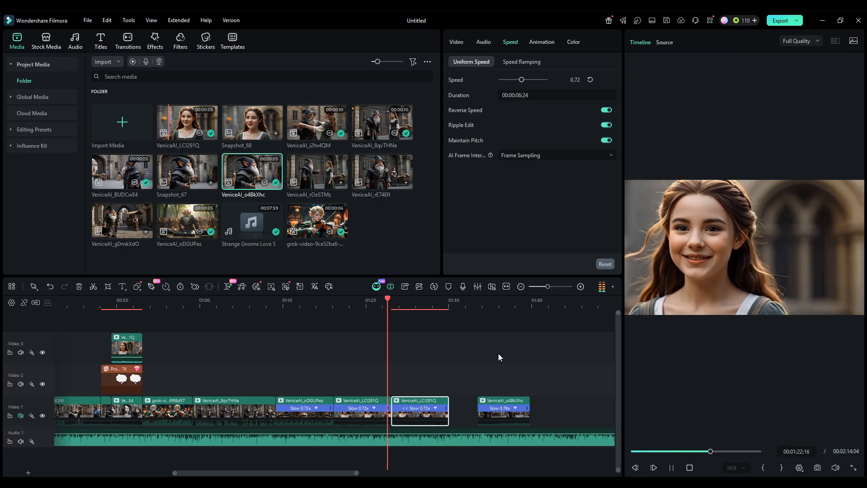
pyautogui.press('space')
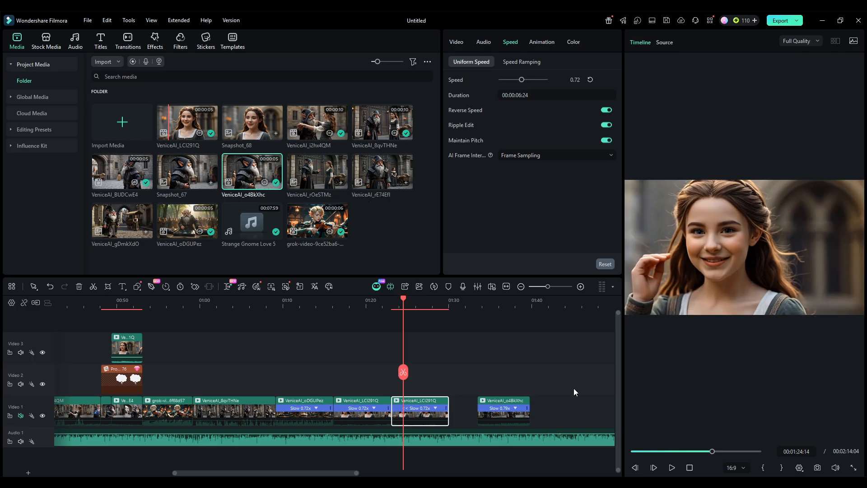
pyautogui.click(397, 369)
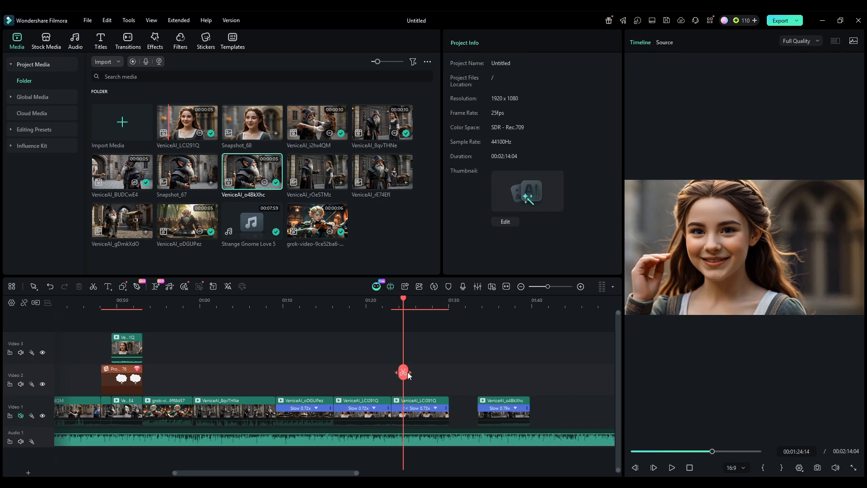
pyautogui.moveTo(402, 372); pyautogui.dragTo(384, 374)
pyautogui.press('space')
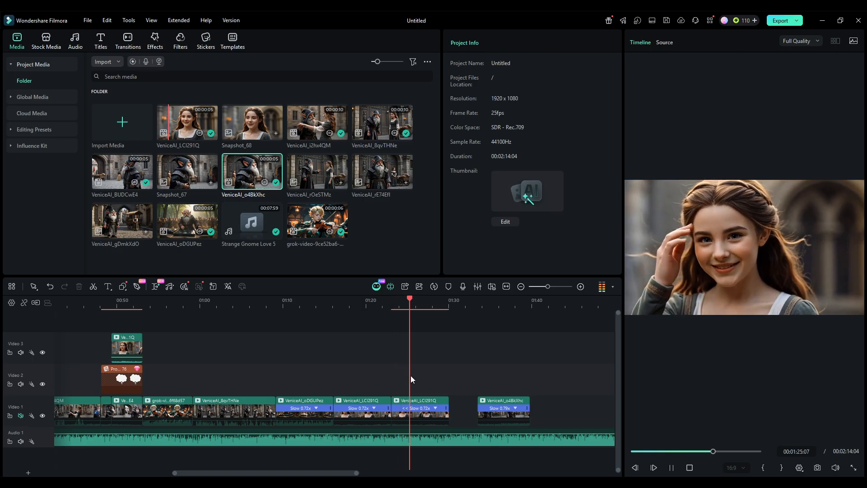
pyautogui.press('space')
pyautogui.moveTo(432, 376); pyautogui.dragTo(381, 381)
pyautogui.press('space')
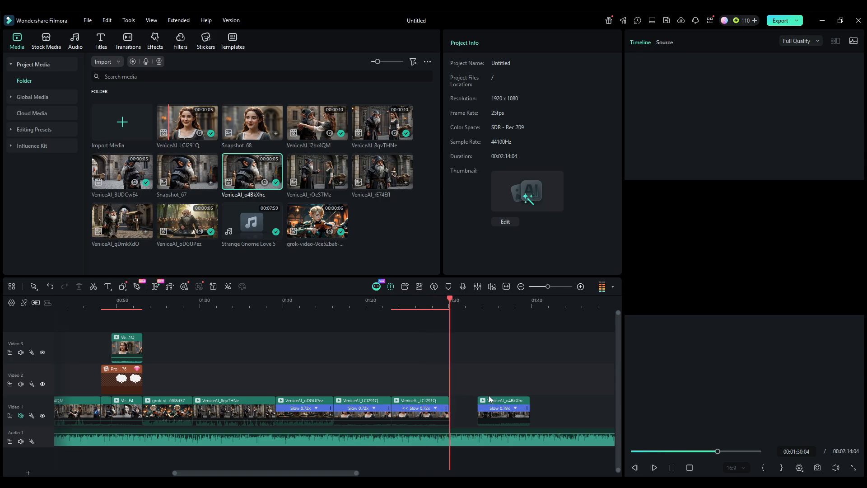
# Move VeniceAI_o4BkXhc back against the reversed VeniceAI_LCI291Q on Video 1 and play through to its end
pyautogui.moveTo(496, 405); pyautogui.dragTo(468, 405)
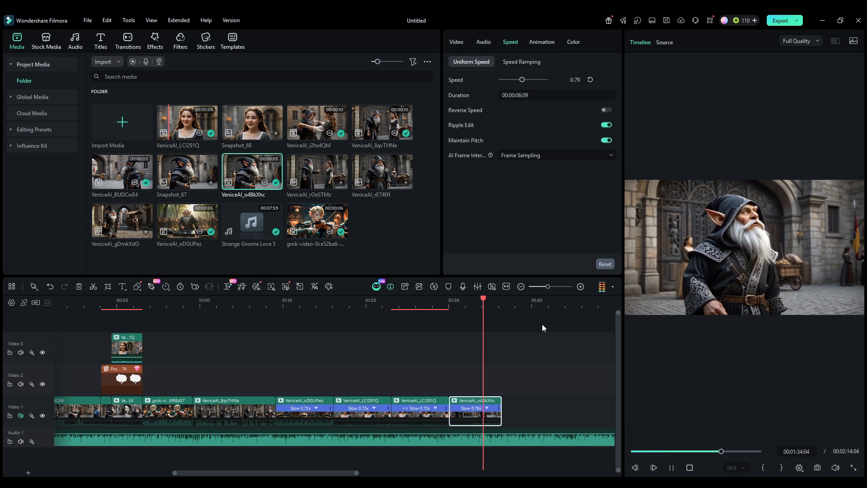
pyautogui.click(546, 289)
pyautogui.press('space')
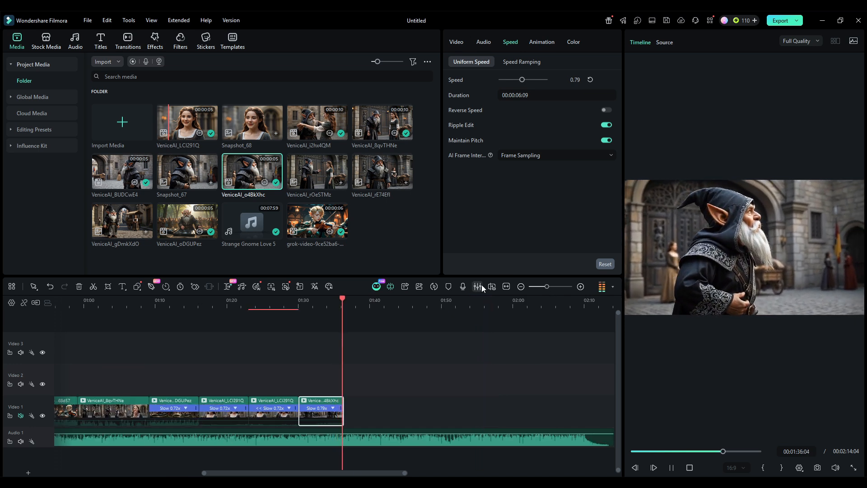
# Preview VeniceAI_8qvTHNe and VeniceAI_i2hx4QM, and append VeniceAI_i2hx4QM after VeniceAI_o4BkXhc on Video 1
pyautogui.click(378, 122)
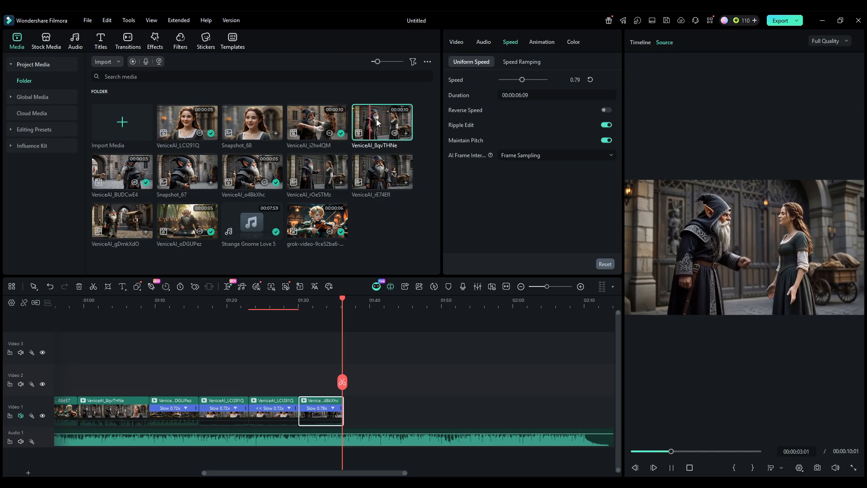
pyautogui.click(317, 122)
pyautogui.moveTo(317, 122); pyautogui.dragTo(345, 414)
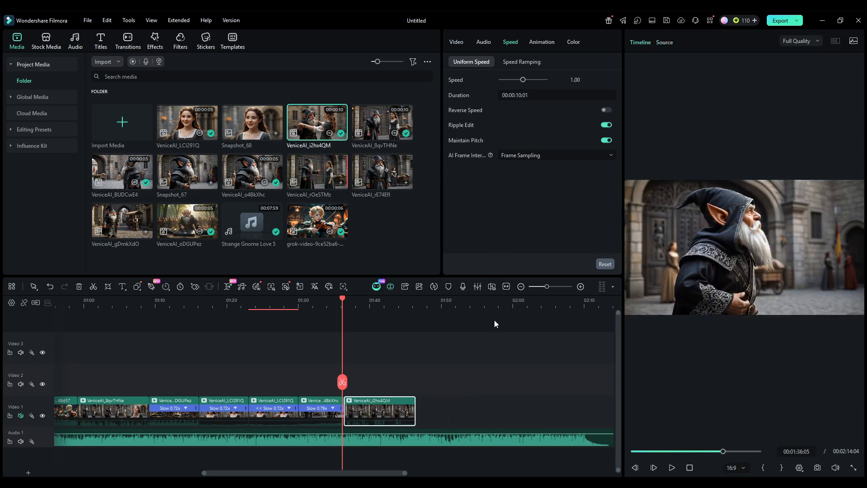
# Play back the join between VeniceAI_o4BkXhc and VeniceAI_i2hx4QM on Video 1 to judge how the cut flows
pyautogui.press('space')
pyautogui.click(332, 386)
pyautogui.press('space')
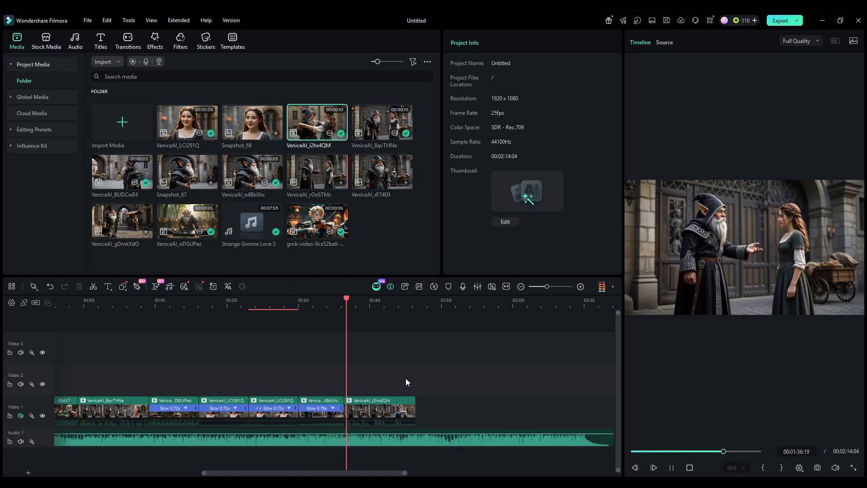
pyautogui.press('space')
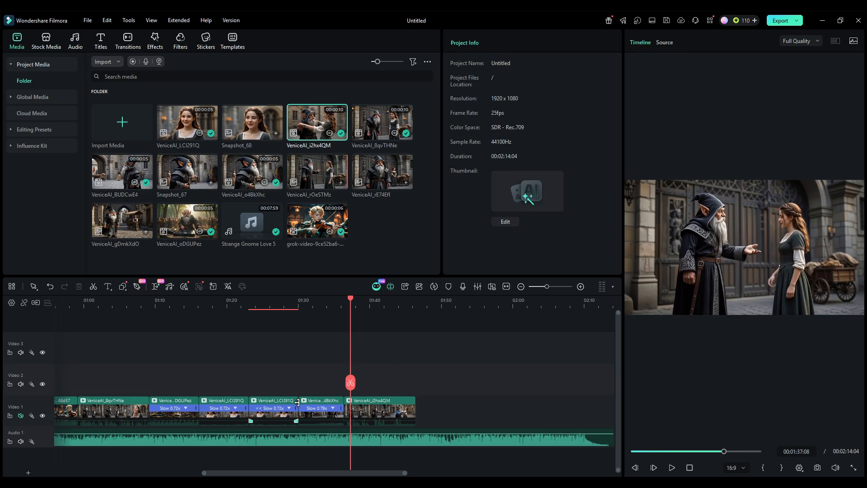
pyautogui.click(341, 384)
pyautogui.press('space')
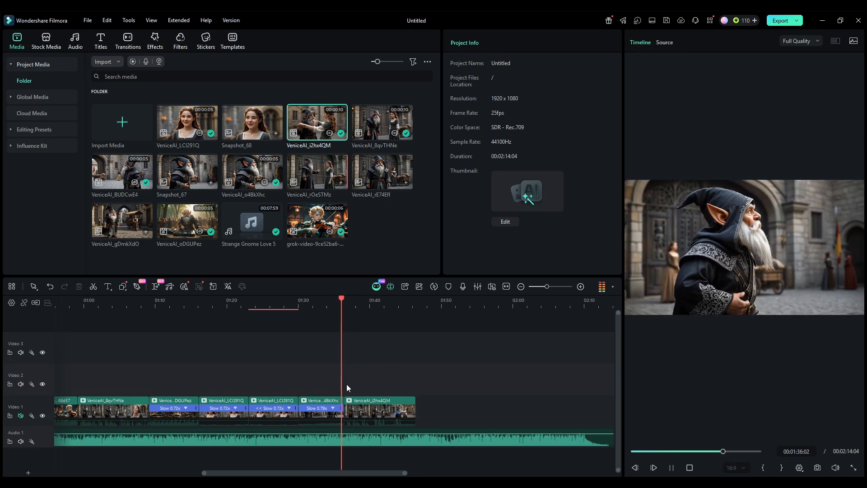
pyautogui.press('space')
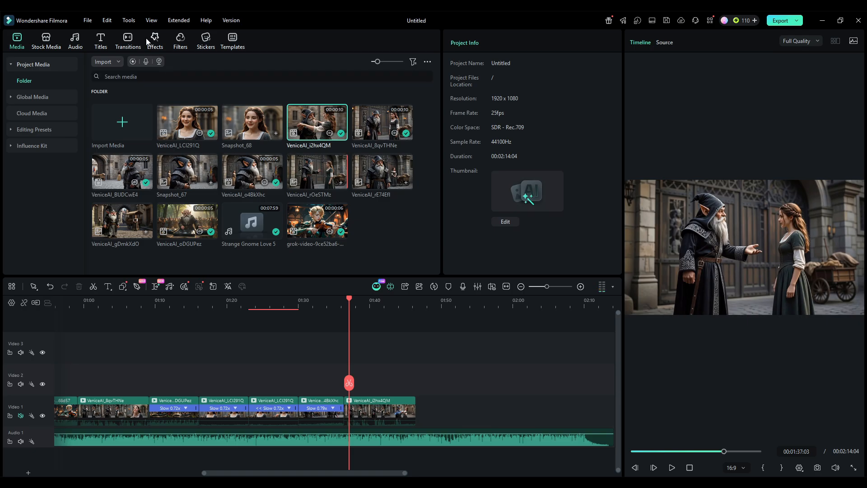
# Add the Romantic Transition 04 between VeniceAI_o4BkXhc and VeniceAI_i2hx4QM on Video 1 and play it back
pyautogui.click(132, 37)
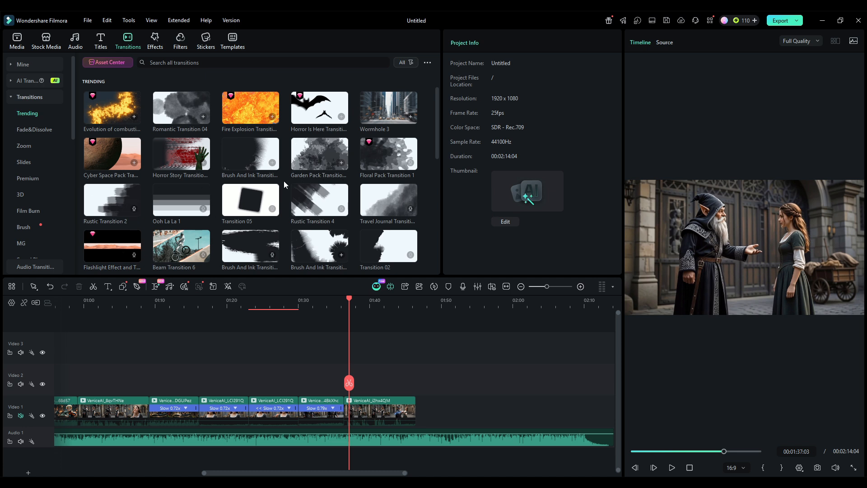
pyautogui.scroll(-3, 288, 222)
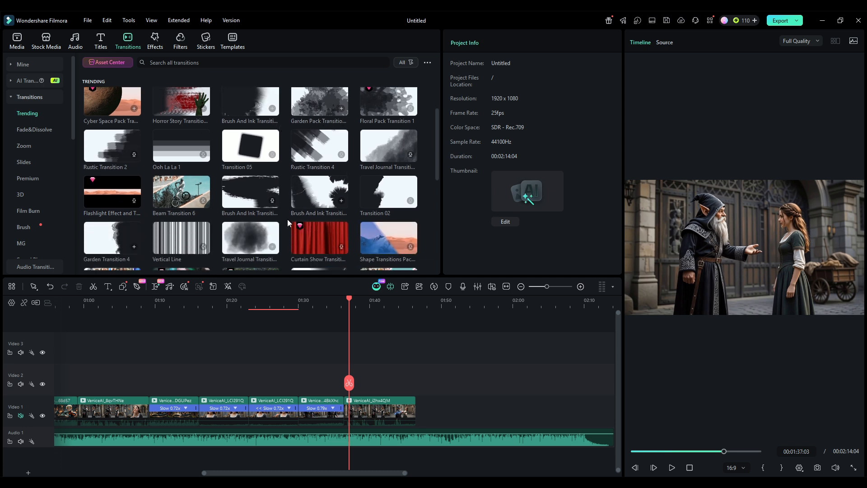
pyautogui.scroll(3, 113, 198)
pyautogui.moveTo(181, 107); pyautogui.dragTo(335, 379)
pyautogui.press('space')
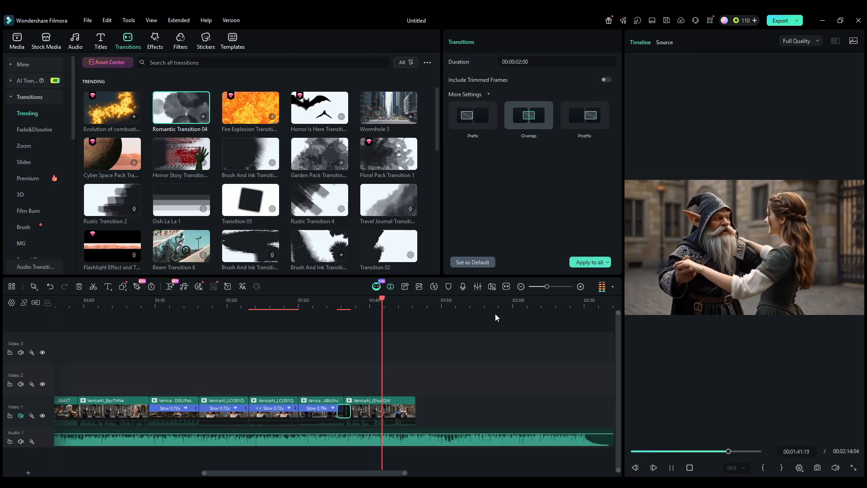
# Append the grok-video-9ce52ba6 clip after VeniceAI_i2hx4QM on Video 1 and play through the join and the new clip
pyautogui.moveTo(547, 287); pyautogui.dragTo(544, 286)
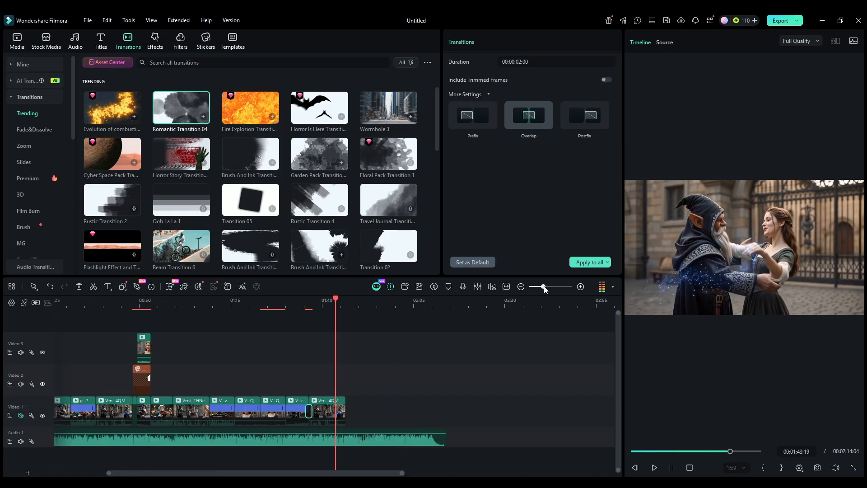
pyautogui.click(16, 40)
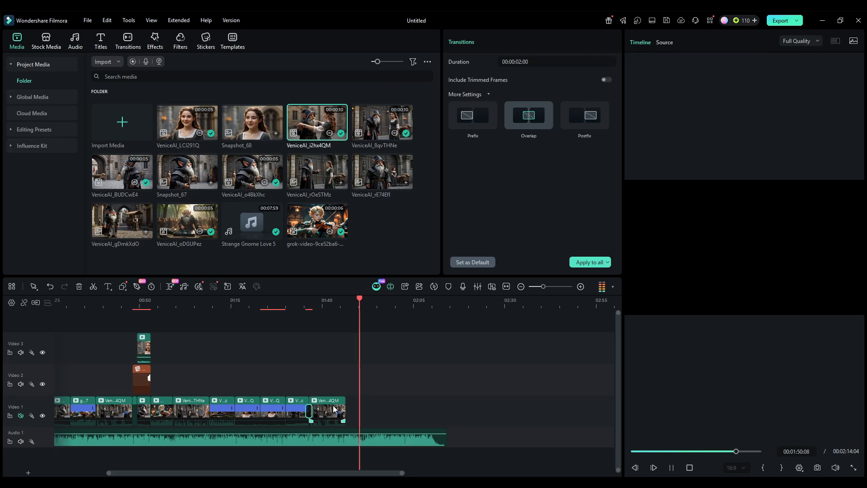
pyautogui.press('space')
pyautogui.moveTo(317, 221); pyautogui.dragTo(347, 424)
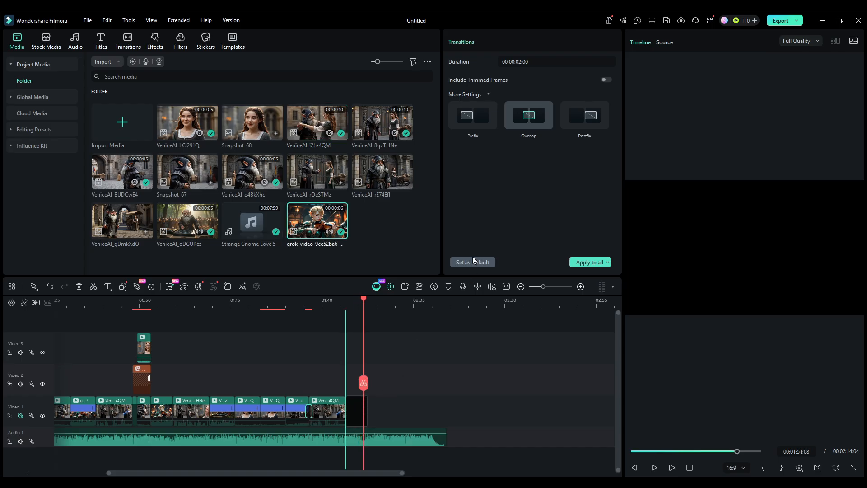
pyautogui.moveTo(368, 383); pyautogui.dragTo(342, 390)
pyautogui.press('space')
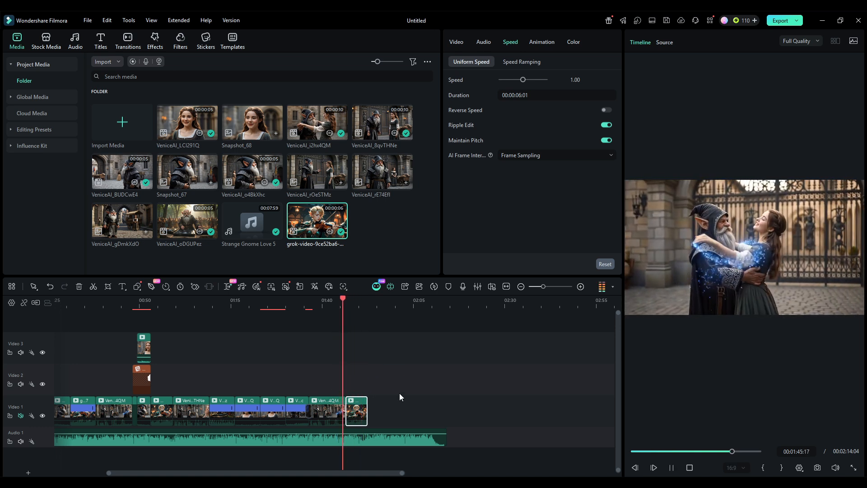
pyautogui.press('space')
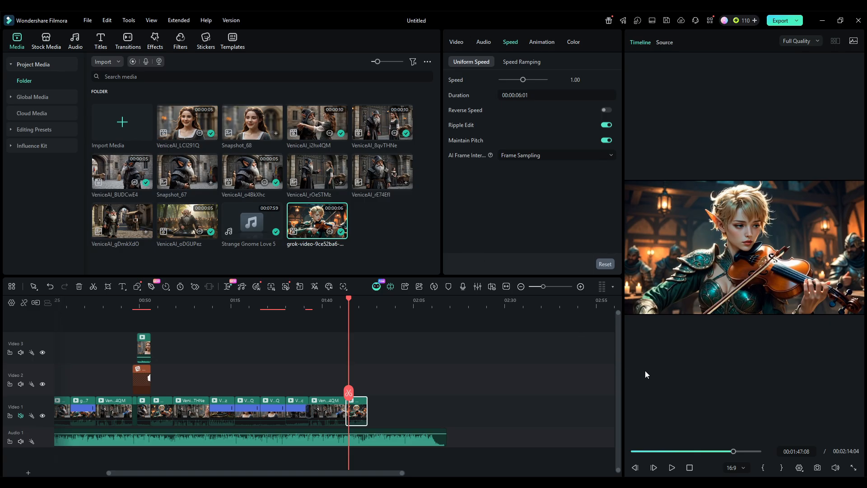
pyautogui.press('space')
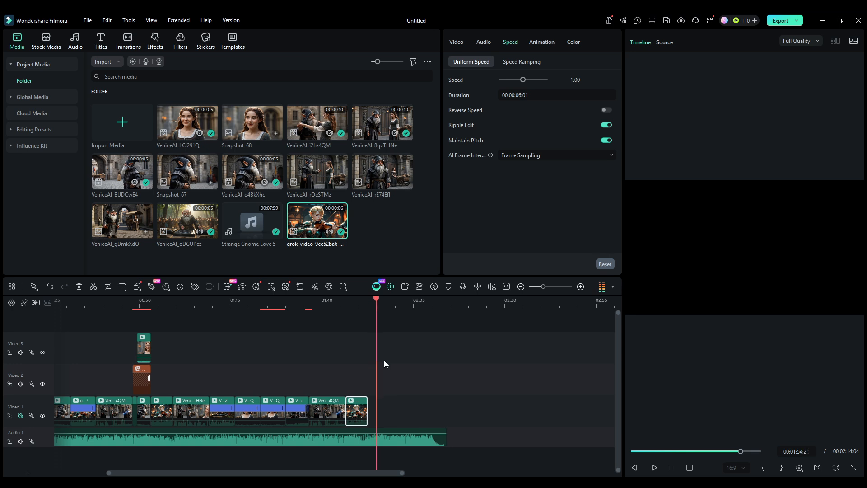
# Append VeniceAI_BUDCwE4 after the last grok-video clip on Video 1 and set its uniform speed to 0.72
pyautogui.press('space')
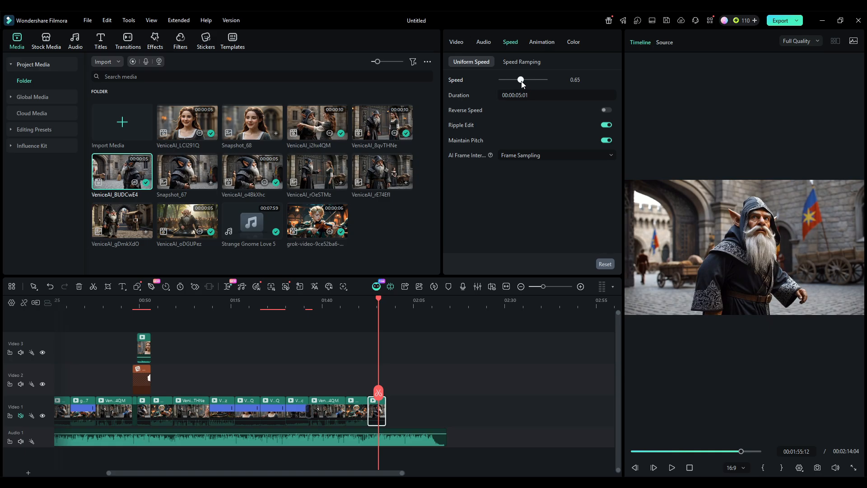
pyautogui.moveTo(521, 82); pyautogui.dragTo(522, 82)
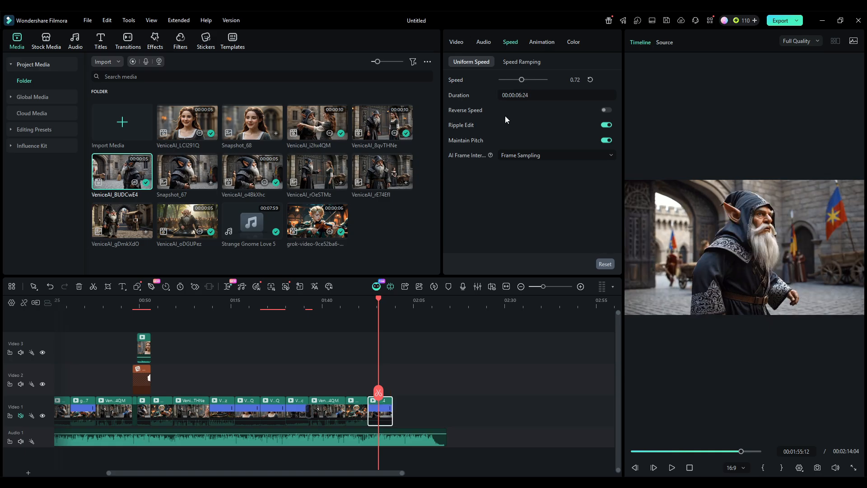
# Play back the slowed VeniceAI_BUDCwE4 from its start through its end to check it against the music
pyautogui.moveTo(384, 391); pyautogui.dragTo(368, 393)
pyautogui.press('space')
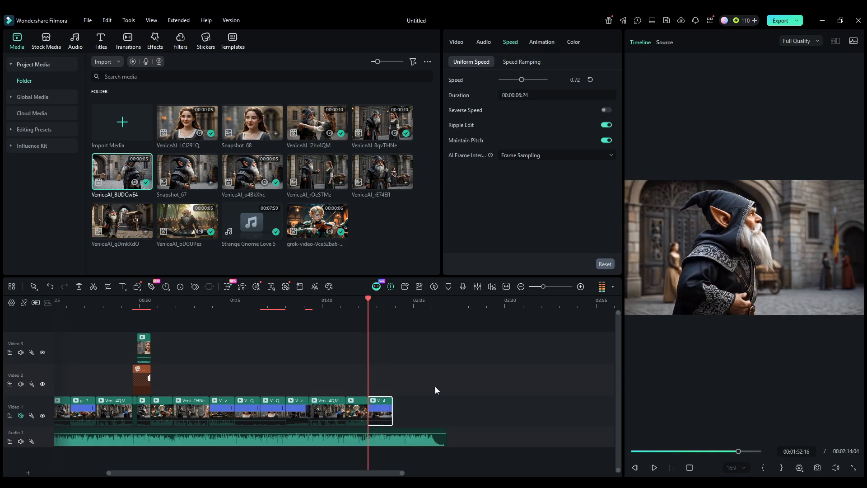
pyautogui.press('space')
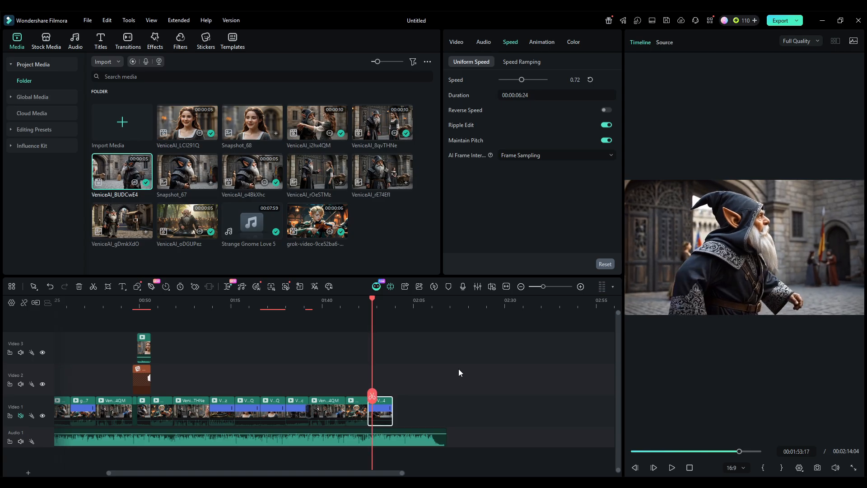
pyautogui.press('space')
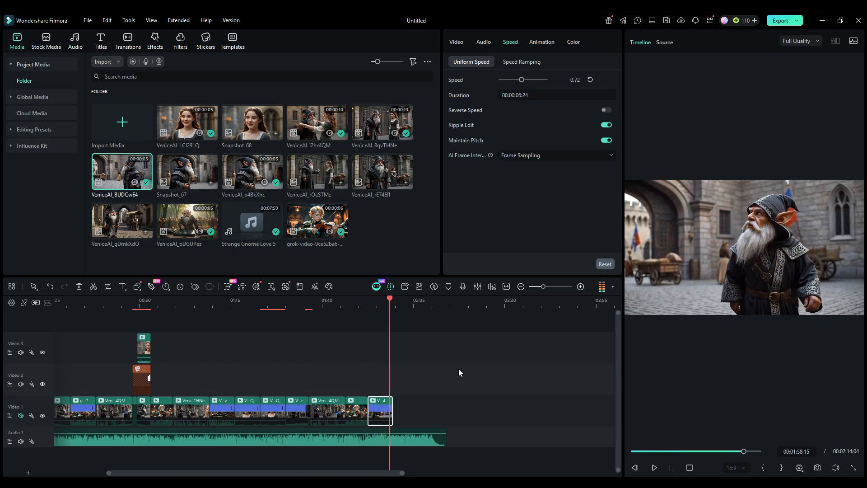
pyautogui.press('space')
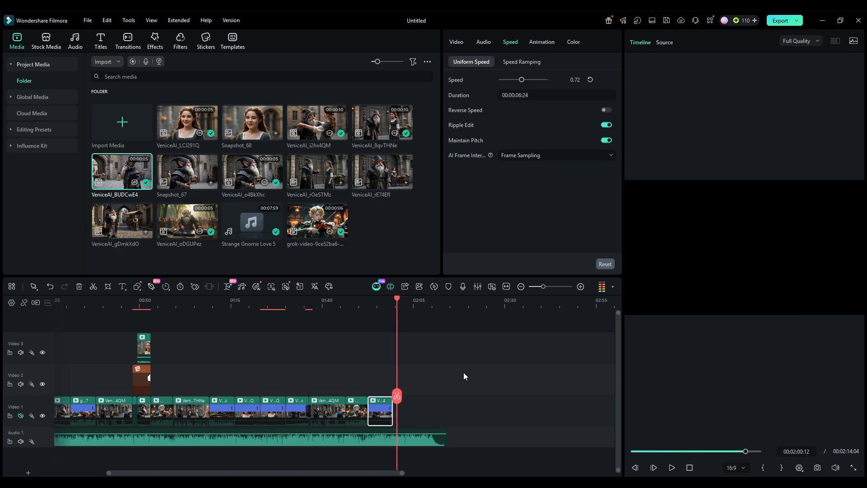
pyautogui.moveTo(397, 400); pyautogui.dragTo(383, 401)
pyautogui.press('space')
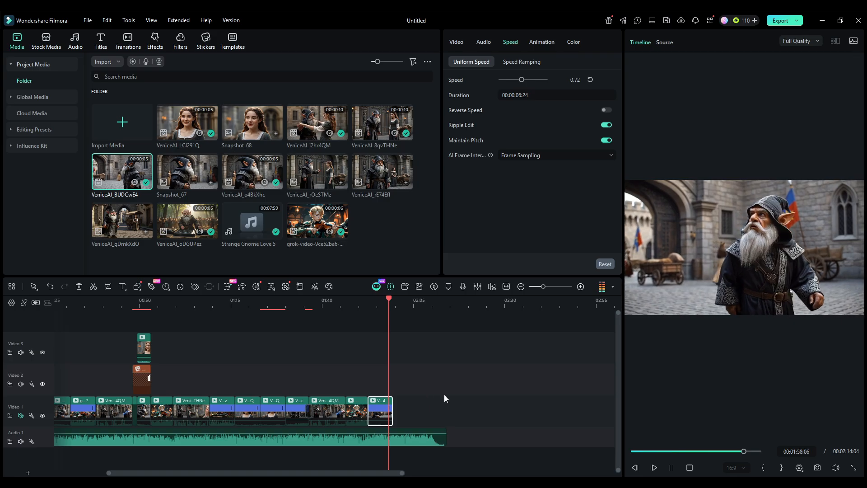
pyautogui.press('space')
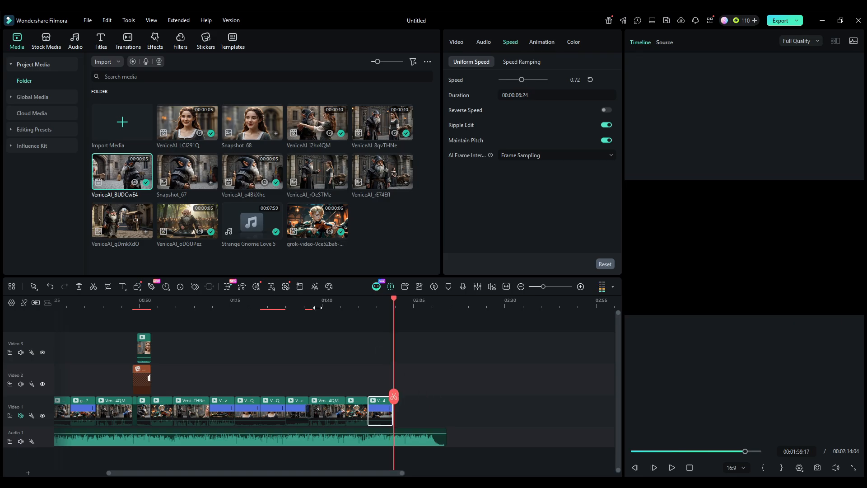
# Append VeniceAI_8qvTHNe directly against the end of the slowed VeniceAI_BUDCwE4 on Video 1 and play it back
pyautogui.moveTo(382, 122); pyautogui.dragTo(382, 397)
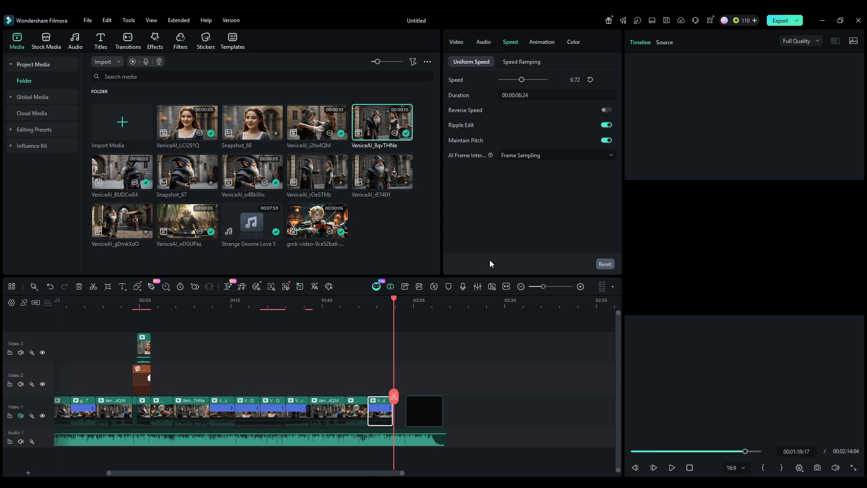
pyautogui.moveTo(490, 264); pyautogui.dragTo(440, 345)
pyautogui.moveTo(429, 409)
pyautogui.mouseDown()
pyautogui.moveTo(413, 413)
pyautogui.moveTo(420, 414)
pyautogui.mouseUp()
pyautogui.press('space')
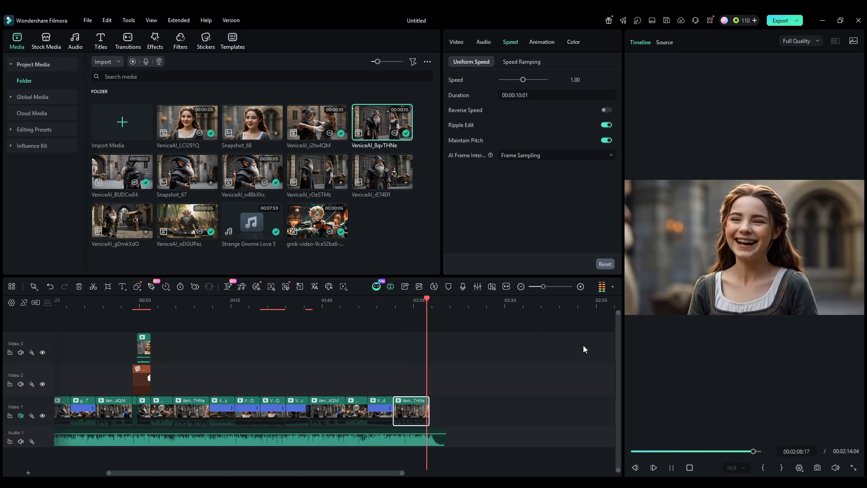
# Append VeniceAI_oDGUPez after the last VeniceAI_8qvTHNe on Video 1 and play through to the end of the song
pyautogui.moveTo(187, 220); pyautogui.dragTo(431, 419)
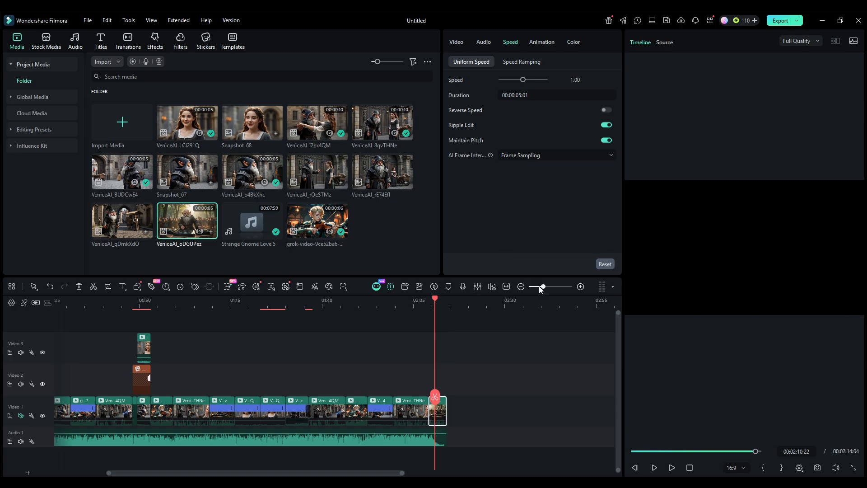
pyautogui.moveTo(544, 287); pyautogui.dragTo(548, 288)
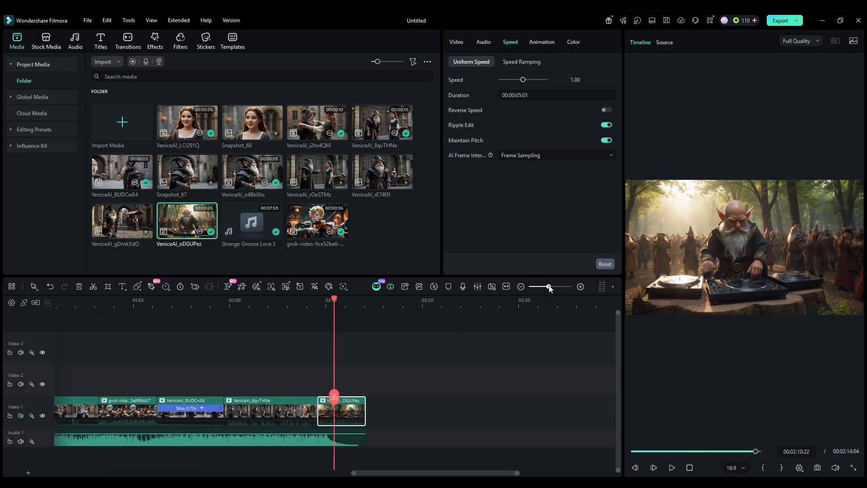
pyautogui.moveTo(333, 396); pyautogui.dragTo(296, 396)
pyautogui.press('space')
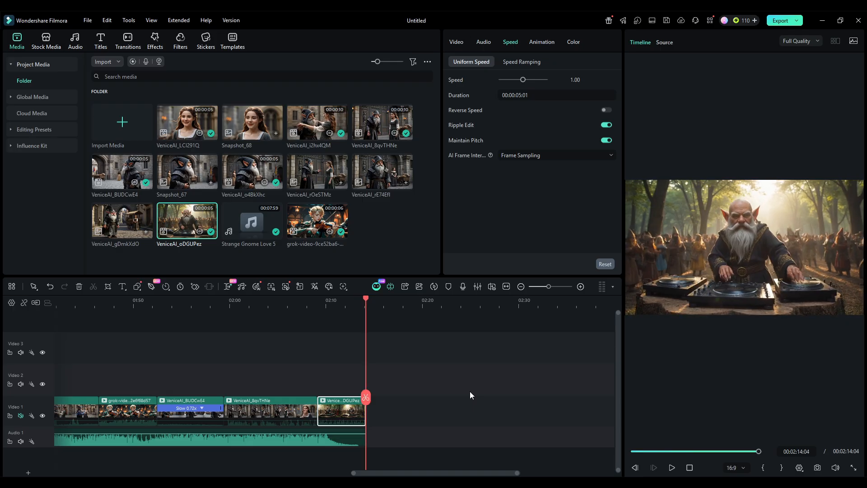
# Return to the start of the timeline and view the video preview in full screen
pyautogui.click(689, 467)
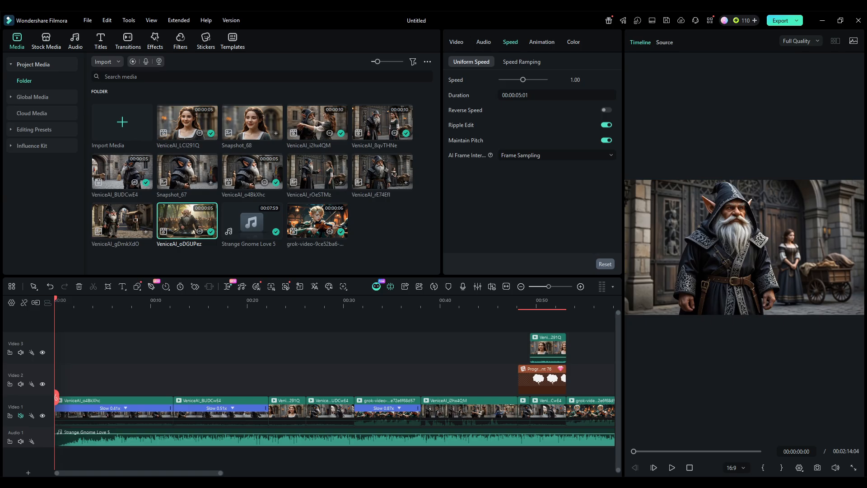
pyautogui.click(853, 467)
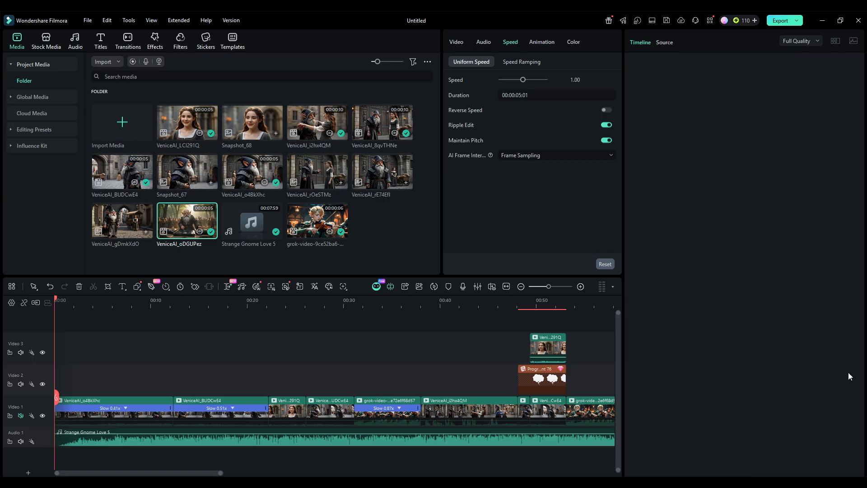
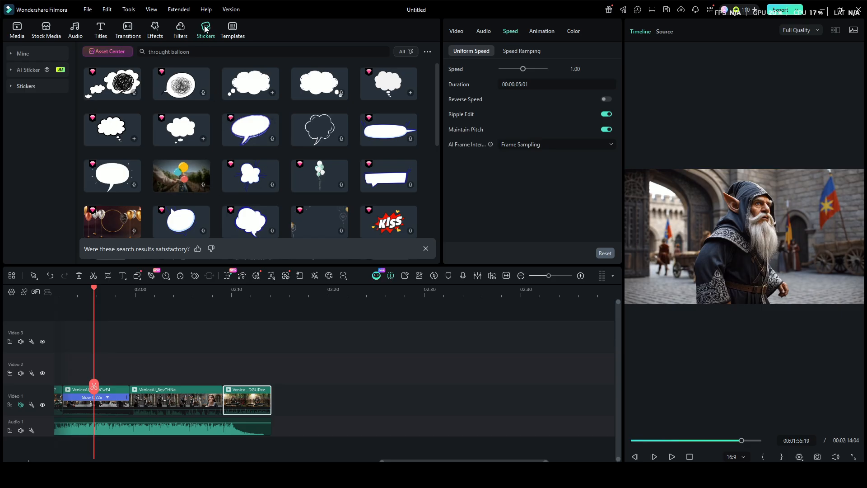
# Search the sticker library for "dancing"
pyautogui.click(205, 48)
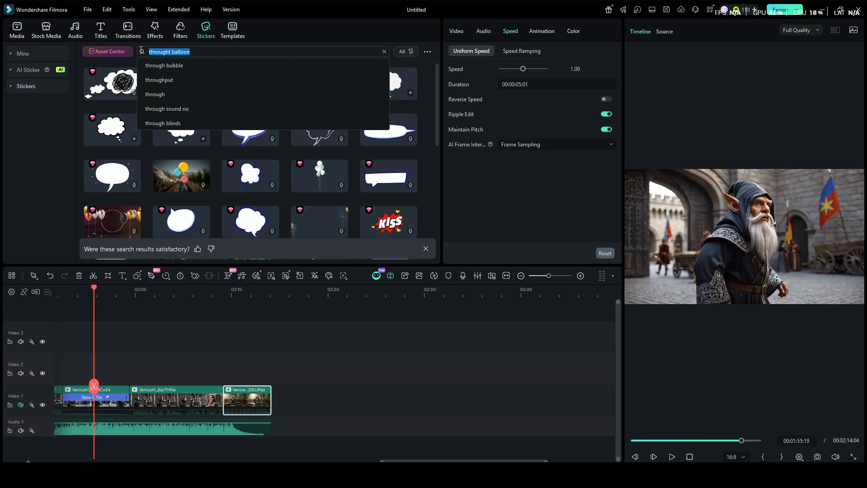
pyautogui.write('dancing')
pyautogui.press('Return')
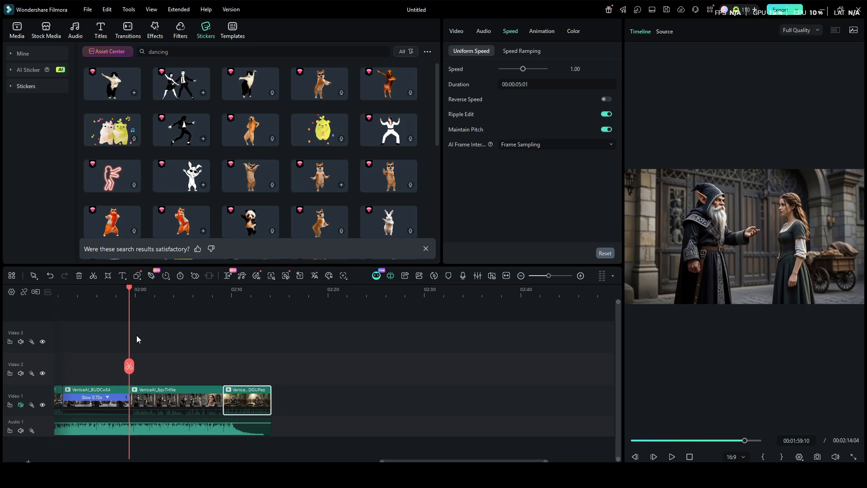
# Try the black-and-white dancing couple sticker on Video 2 at 00:01:59:10, shifted to X -131.47, and delete it after previewing
pyautogui.moveTo(191, 90); pyautogui.dragTo(146, 363)
pyautogui.moveTo(729, 221); pyautogui.dragTo(712, 235)
pyautogui.click(549, 315)
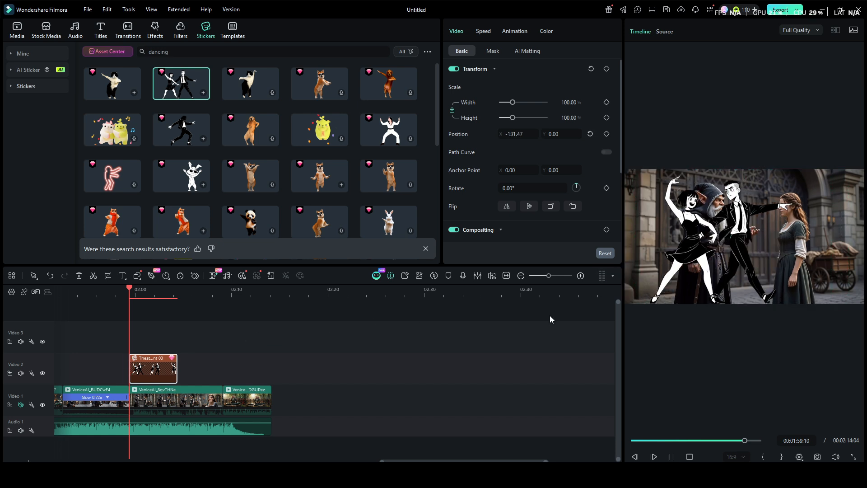
pyautogui.press('space')
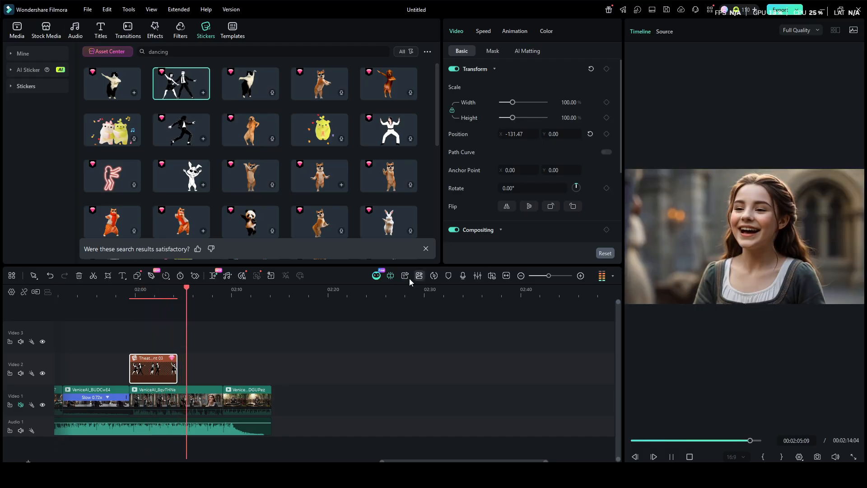
pyautogui.press('space')
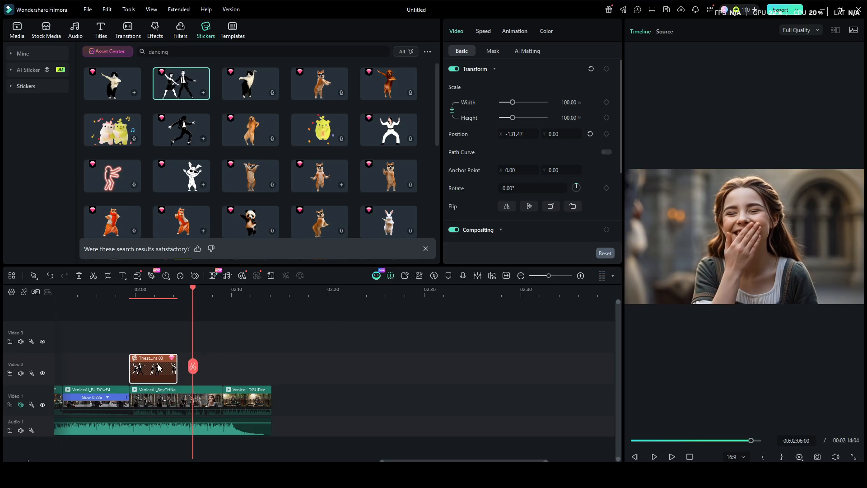
pyautogui.press('Delete')
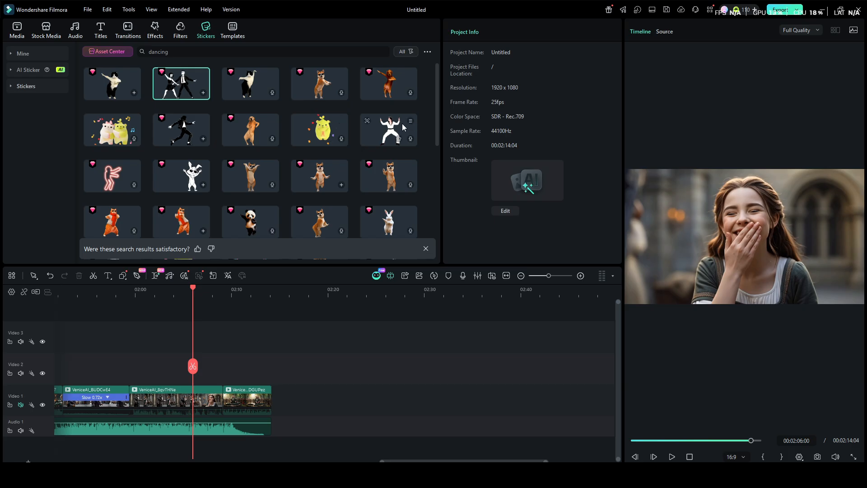
# Try the white-suited dancing man sticker on Video 2 at 00:02:06:00 and delete it after previewing
pyautogui.moveTo(388, 131); pyautogui.dragTo(194, 382)
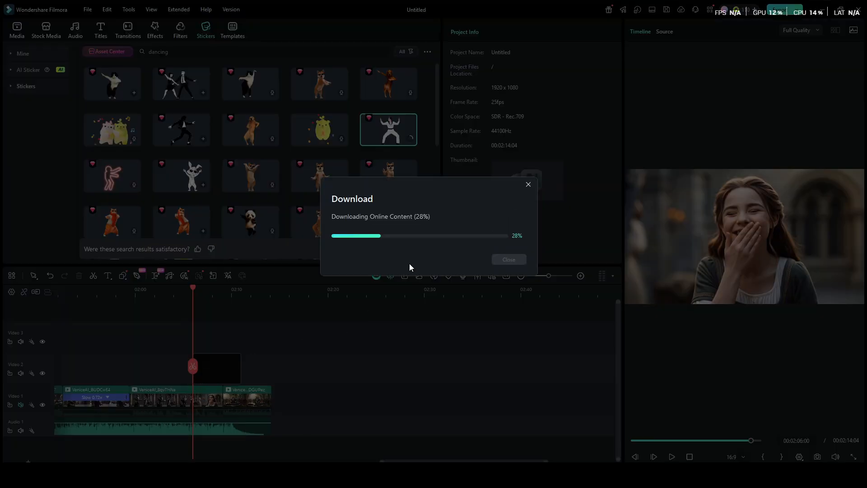
pyautogui.press('space')
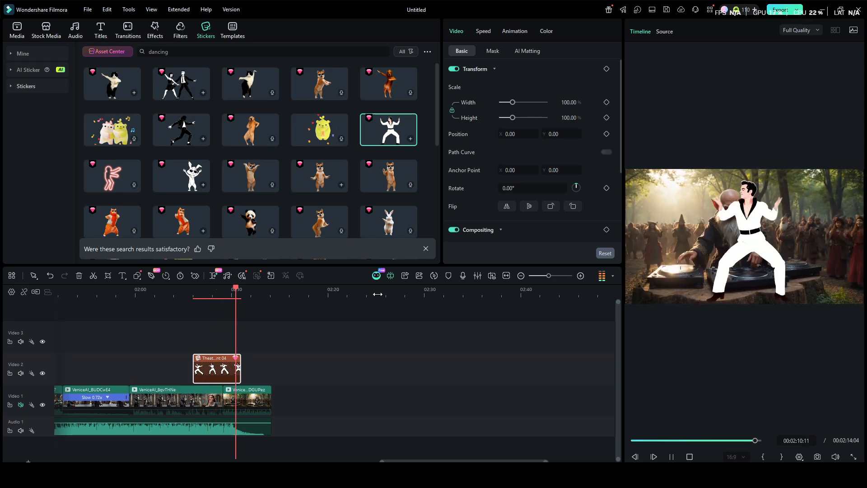
pyautogui.press('space')
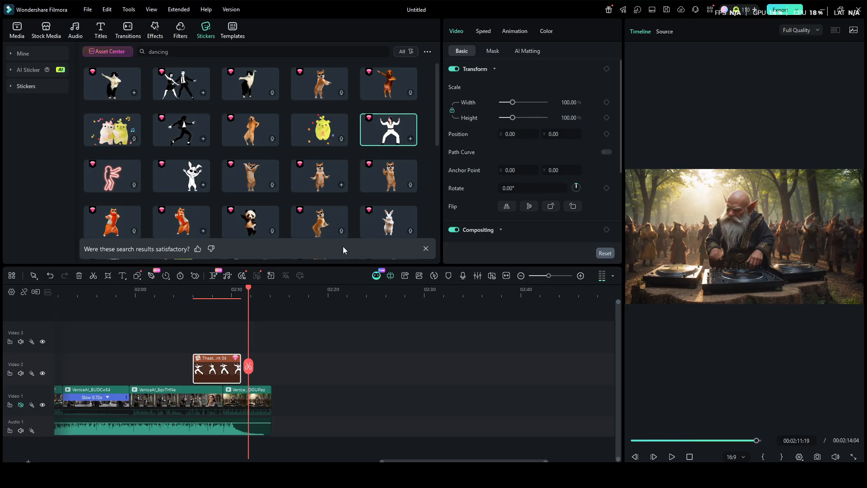
pyautogui.scroll(-2, 286, 149)
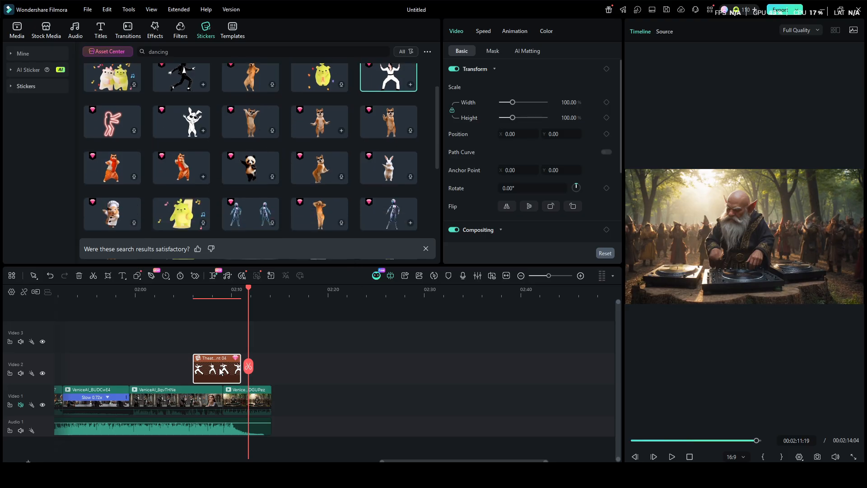
pyautogui.press('Delete')
# Try the dancing white rabbit sticker on Video 2 above the final VeniceAI_oDGUPez clip and delete it after previewing
pyautogui.moveTo(190, 123); pyautogui.dragTo(229, 368)
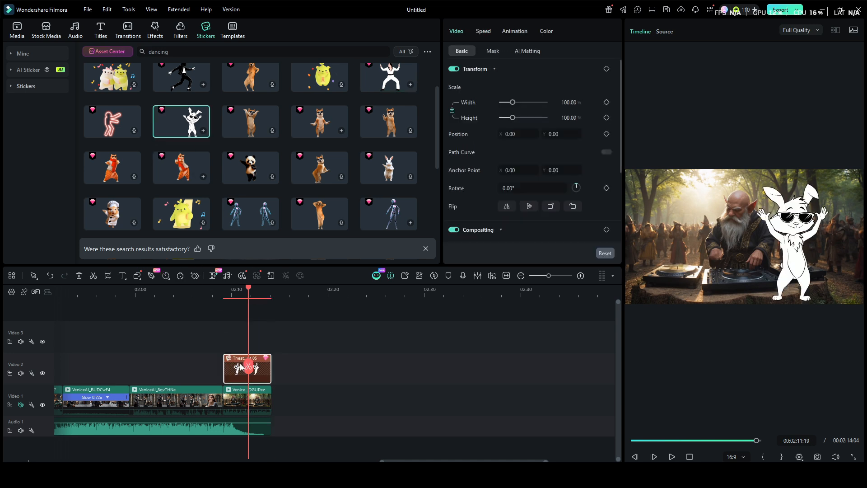
pyautogui.press('space')
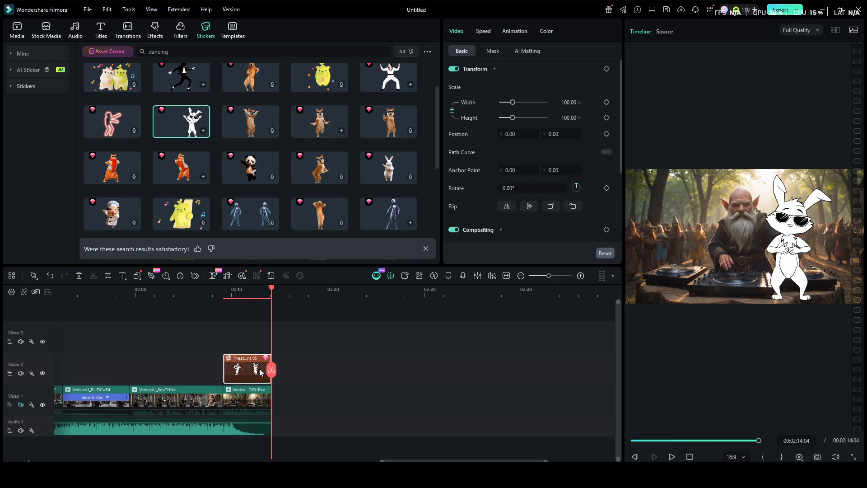
pyautogui.press('Delete')
# Search the sticker library for "halloween"
pyautogui.click(174, 54)
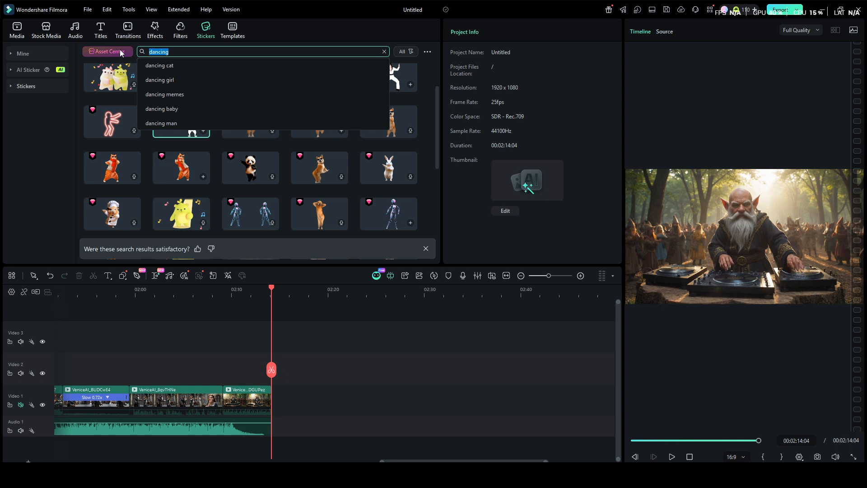
pyautogui.write('halloween')
pyautogui.press('Return')
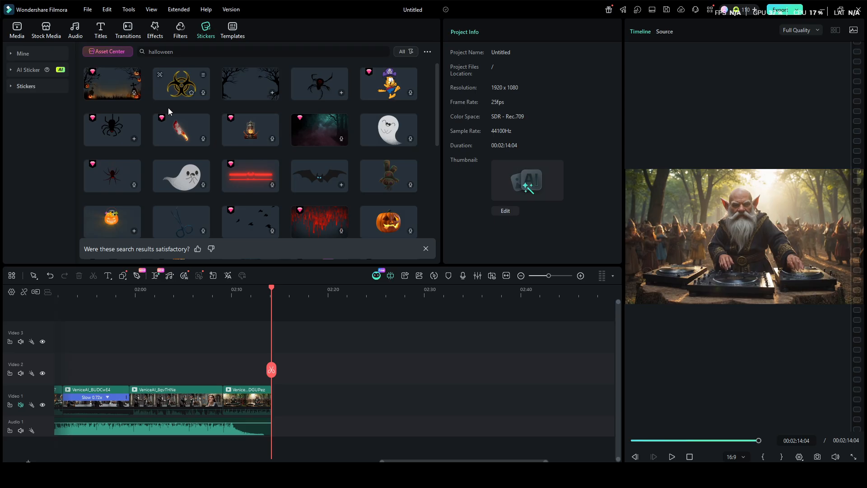
# Try the black spider sticker with the red skull on Video 2, ending with the song, and delete it after previewing
pyautogui.click(318, 80)
pyautogui.moveTo(318, 79); pyautogui.dragTo(197, 378)
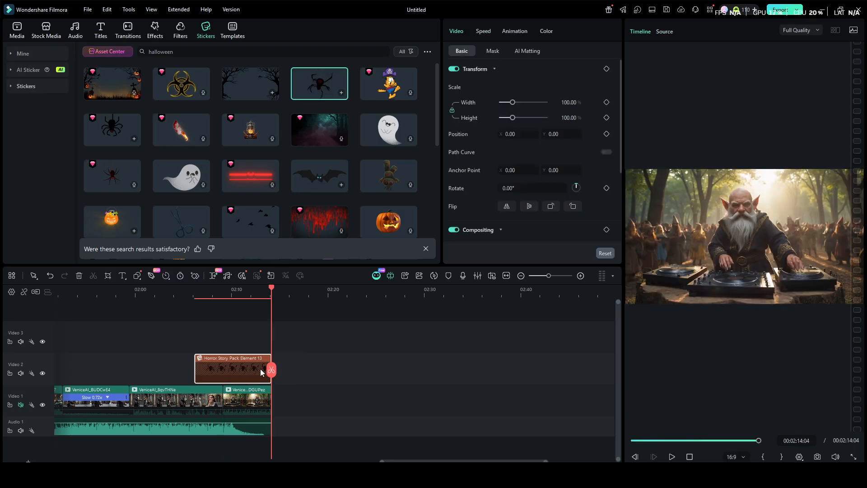
pyautogui.press('space')
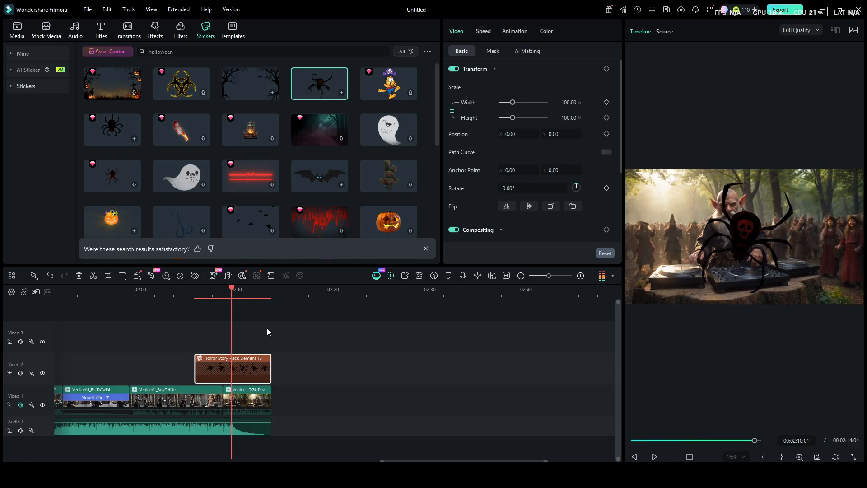
pyautogui.press('space')
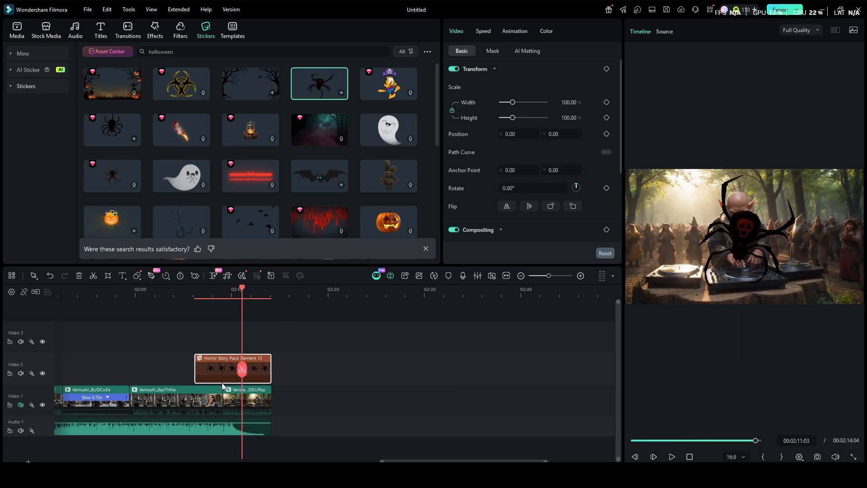
pyautogui.press('Delete')
# Try the flying bat sticker on Video 2 above the final VeniceAI_oDGUPez clip and delete it after previewing
pyautogui.moveTo(321, 177); pyautogui.dragTo(242, 371)
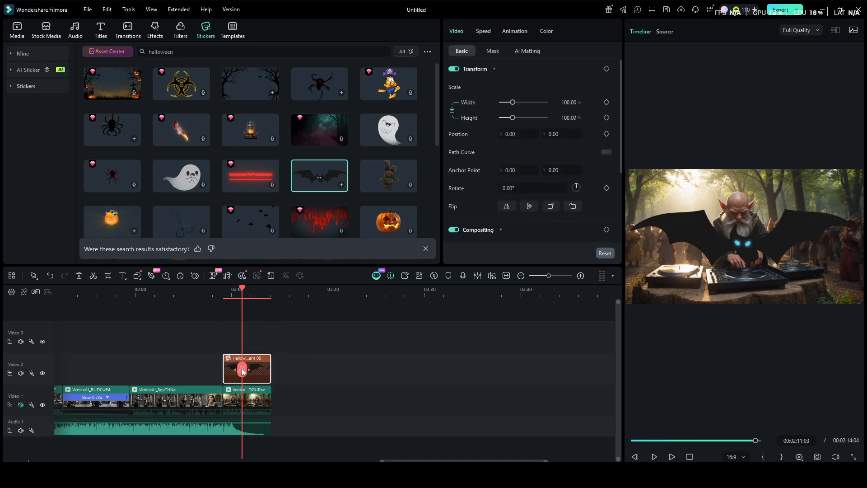
pyautogui.press('space')
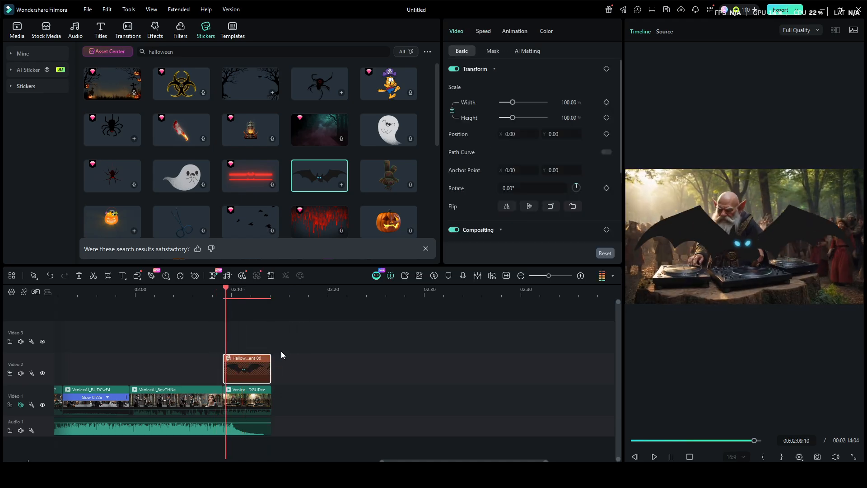
pyautogui.press('space')
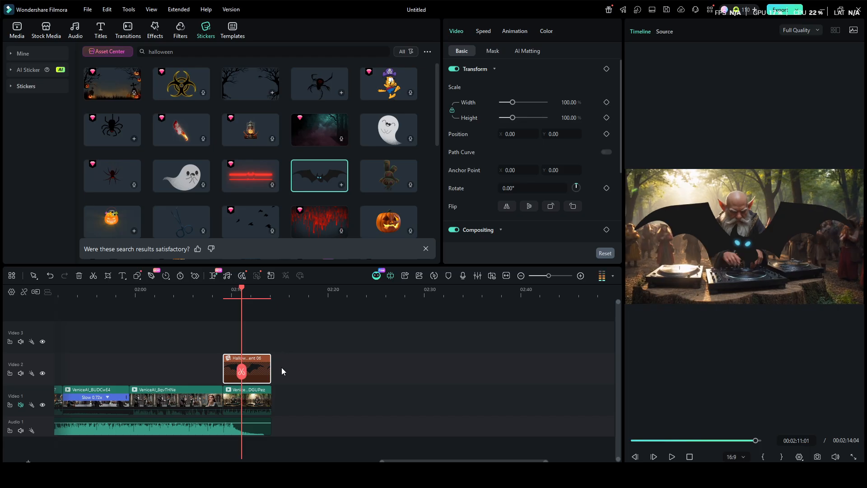
pyautogui.press('Delete')
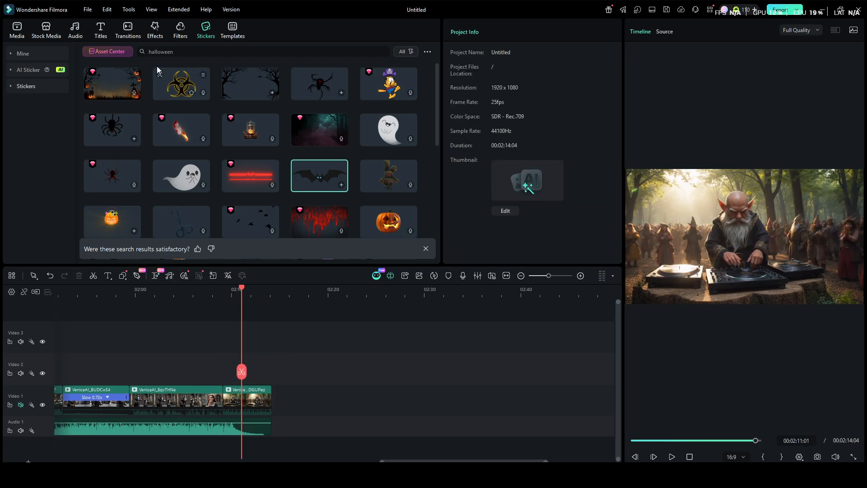
# Try the Horror Is Here bat transition between the last VeniceAI_BUDCwE4 and VeniceAI_8qvTHNe clips and delete it after previewing
pyautogui.click(128, 32)
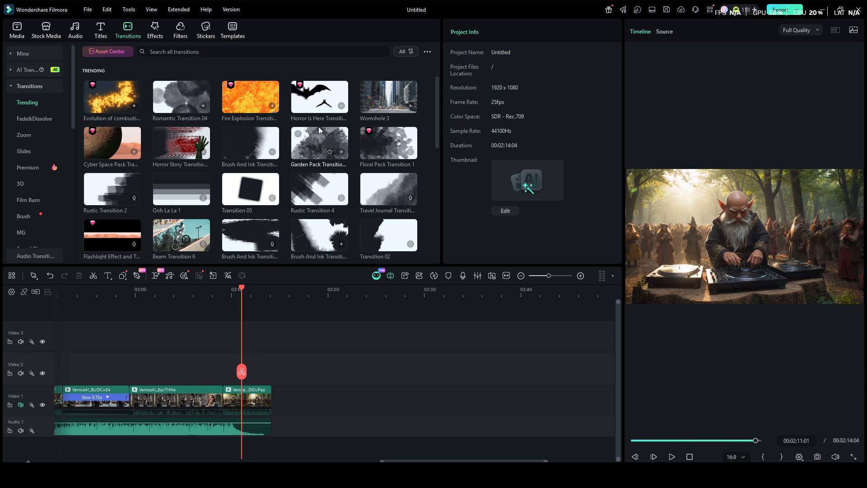
pyautogui.moveTo(312, 101); pyautogui.dragTo(139, 415)
pyautogui.moveTo(248, 374); pyautogui.dragTo(117, 382)
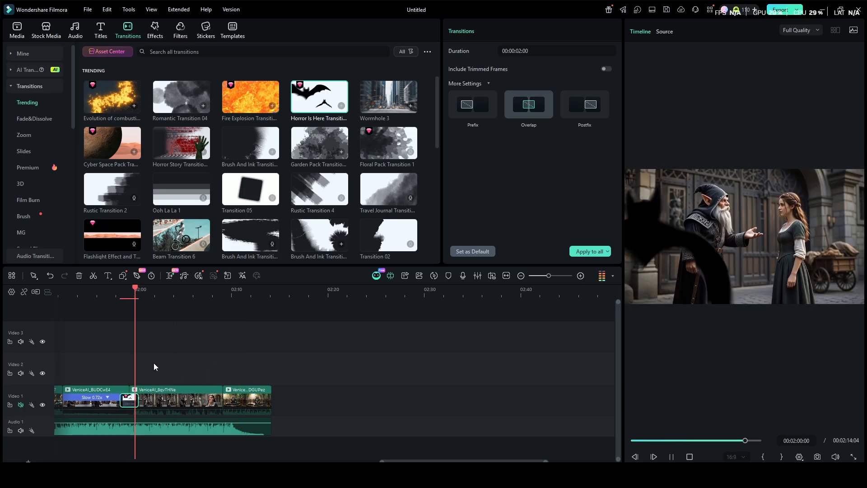
pyautogui.press('space')
pyautogui.moveTo(144, 375); pyautogui.dragTo(116, 381)
pyautogui.press('space')
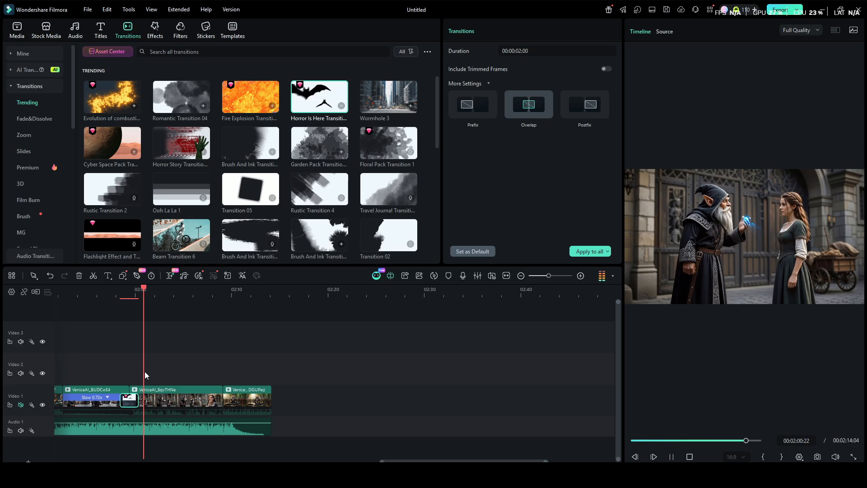
pyautogui.press('space')
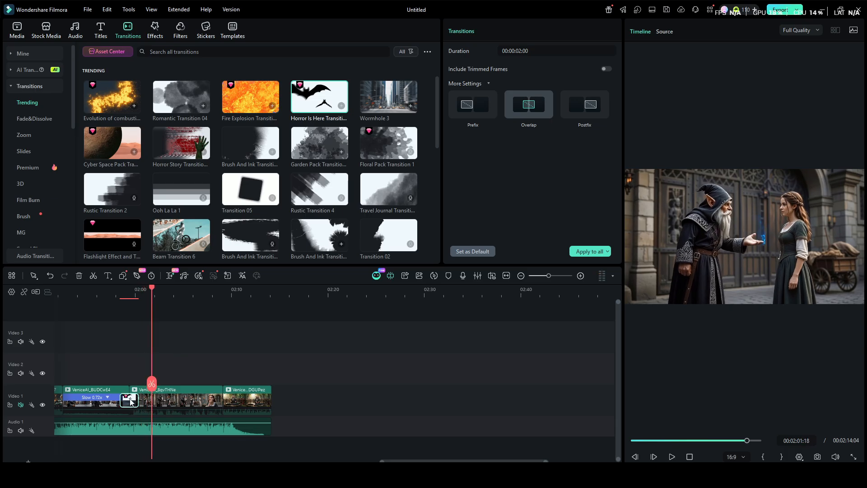
pyautogui.press('Delete')
# Try the Evolution of combustion transition between the last VeniceAI_BUDCwE4 and VeniceAI_8qvTHNe clips and delete it after previewing
pyautogui.moveTo(118, 99); pyautogui.dragTo(131, 387)
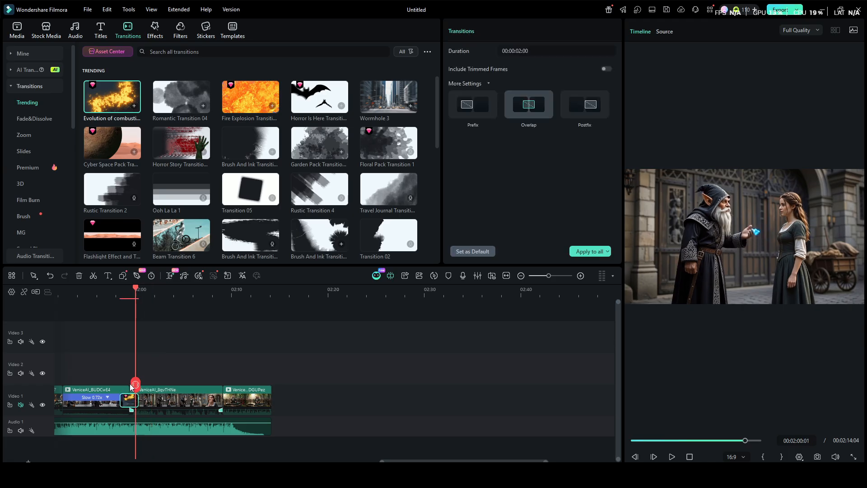
pyautogui.press('space')
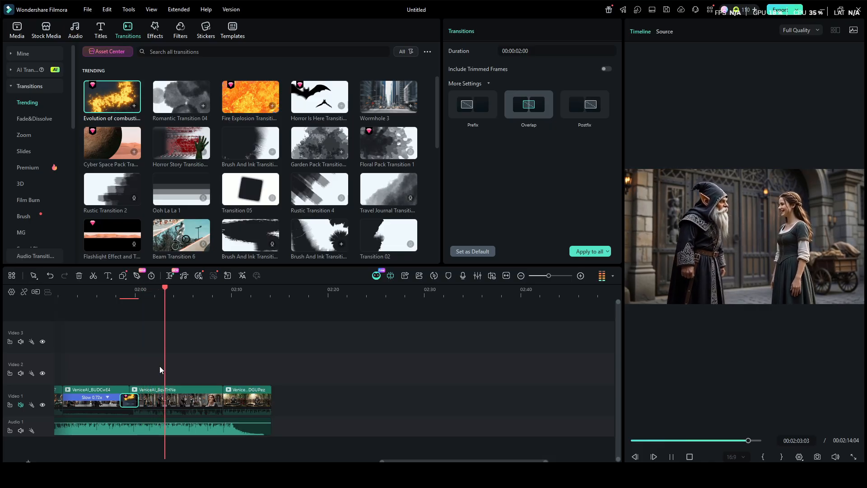
pyautogui.press('space')
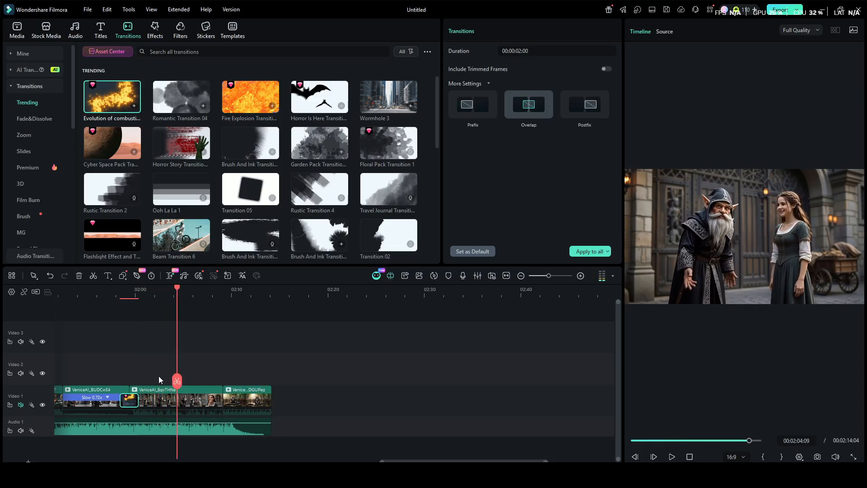
pyautogui.press('Delete')
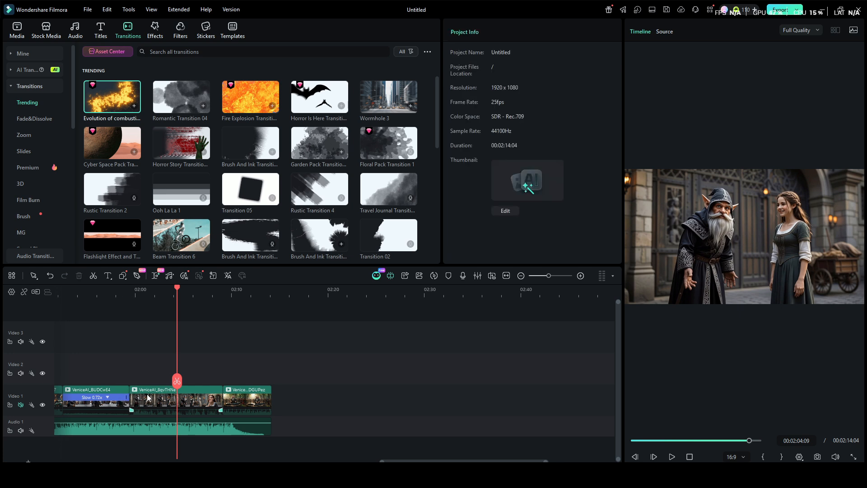
# Play back the earlier section and delete the reversed VeniceAI_LCI291Q clip starting at 00:01:23:01 on Video 1
pyautogui.moveTo(177, 380); pyautogui.dragTo(190, 361)
pyautogui.press('space')
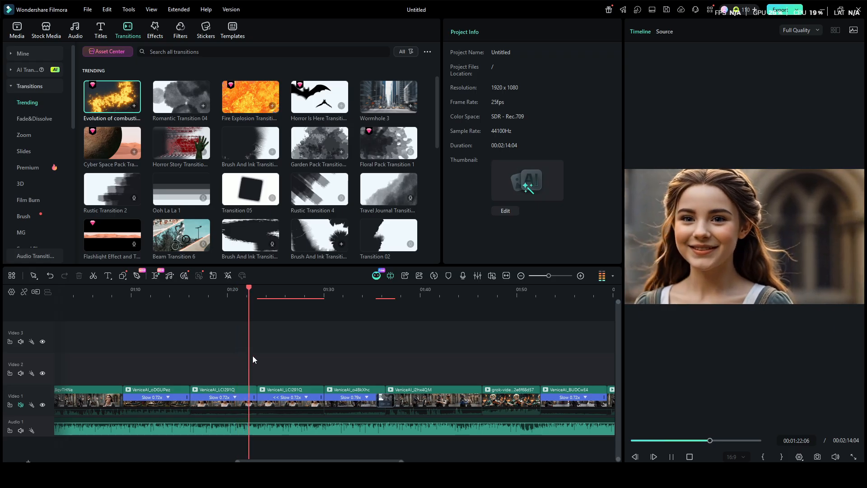
pyautogui.click(270, 390)
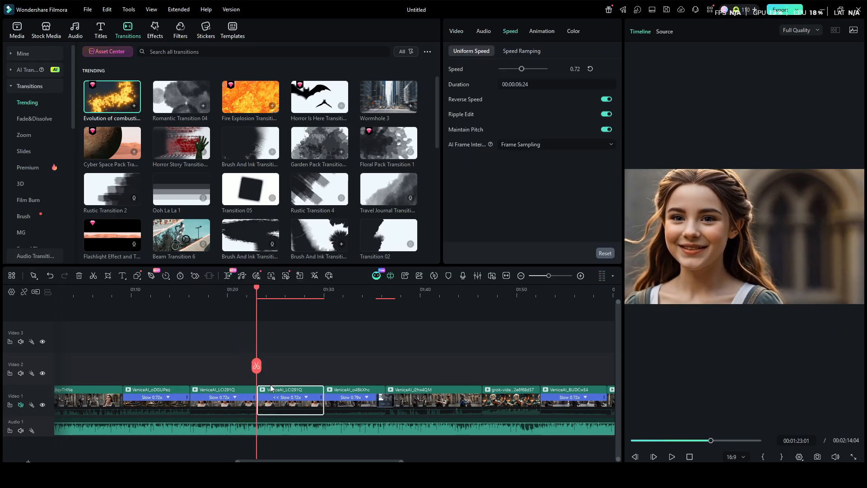
pyautogui.press('Delete')
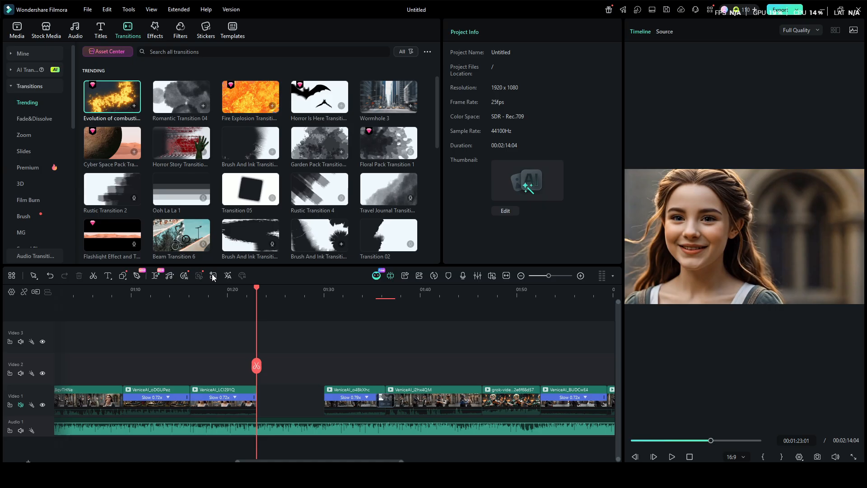
# Place VeniceAI_8qvTHNe on Video 2 from the start of the gap, split it at 00:01:28:21 and delete the first part
pyautogui.click(17, 29)
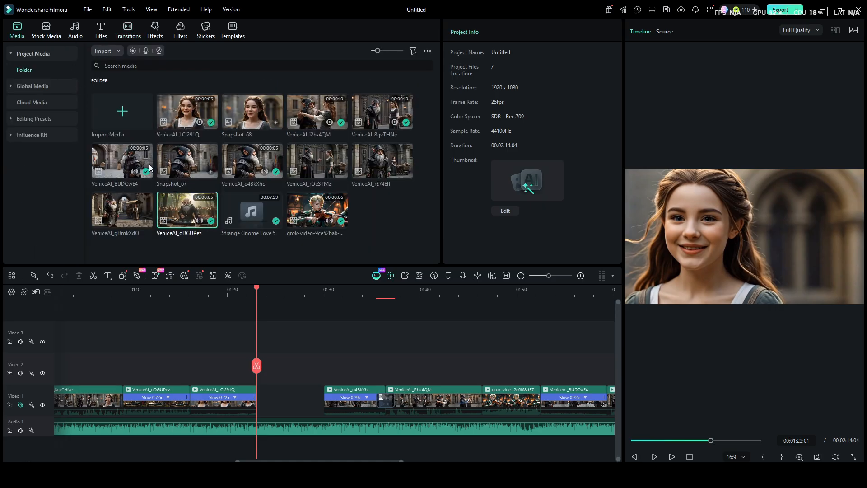
pyautogui.moveTo(381, 113); pyautogui.dragTo(238, 367)
pyautogui.click(461, 250)
pyautogui.moveTo(317, 359); pyautogui.dragTo(313, 359)
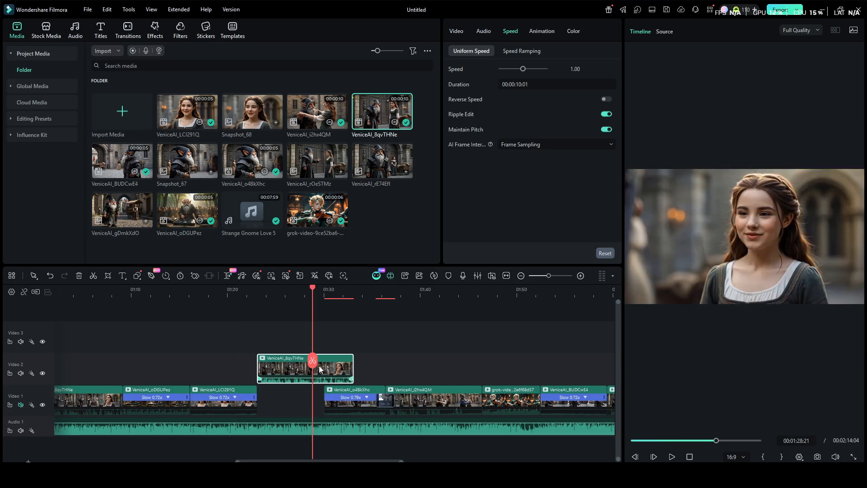
pyautogui.click(315, 363)
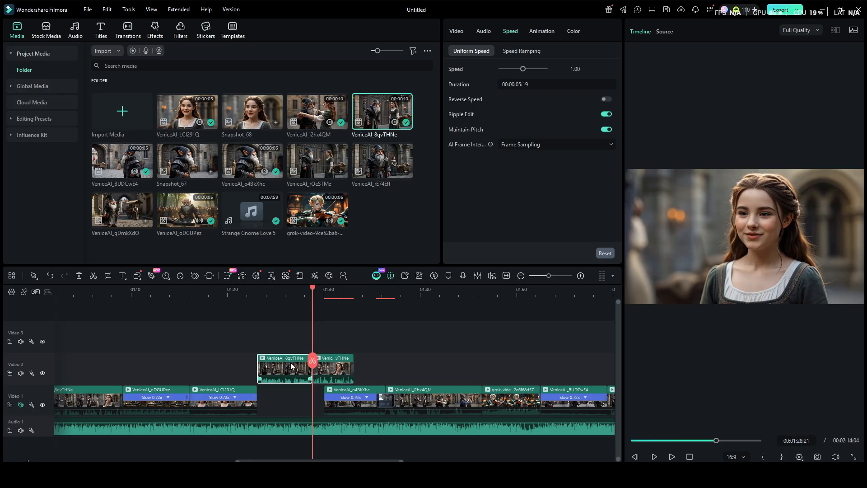
pyautogui.press('Delete')
# Slow the remaining VeniceAI_8qvTHNe piece to speed 0.72, place it on Video 1 directly before VeniceAI_o4BkXhc and preview it
pyautogui.moveTo(342, 367); pyautogui.dragTo(300, 370)
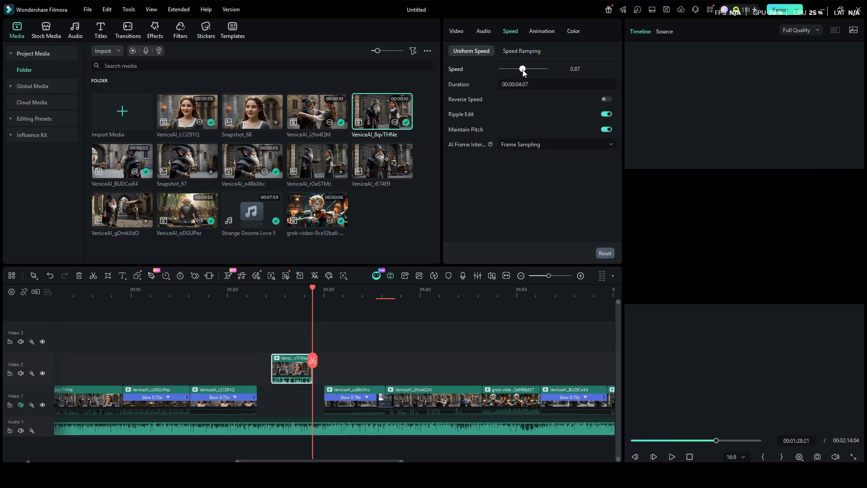
pyautogui.moveTo(522, 70); pyautogui.dragTo(522, 70)
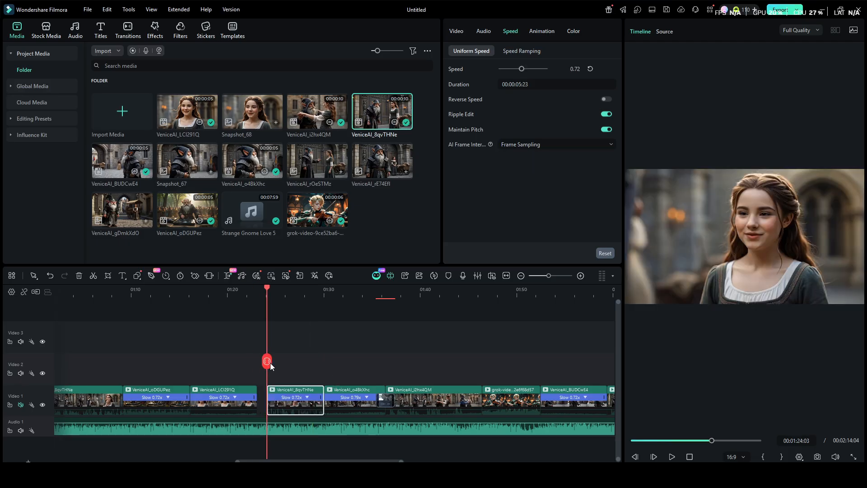
pyautogui.press('space')
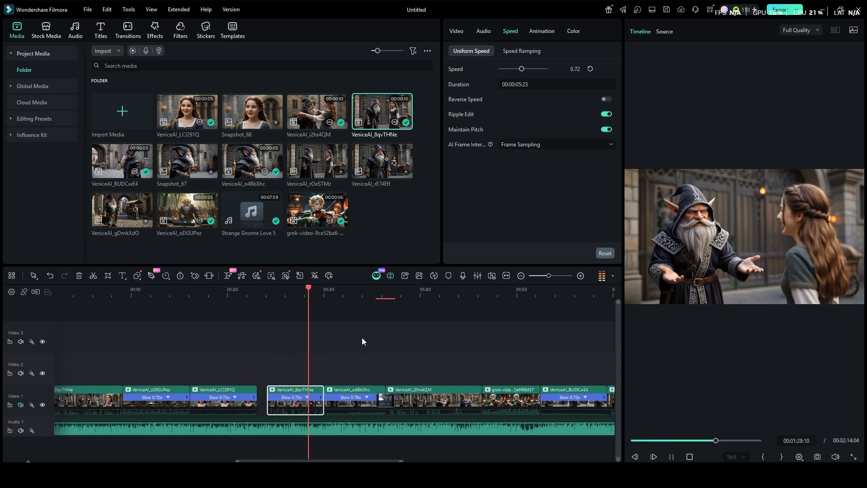
pyautogui.press('space')
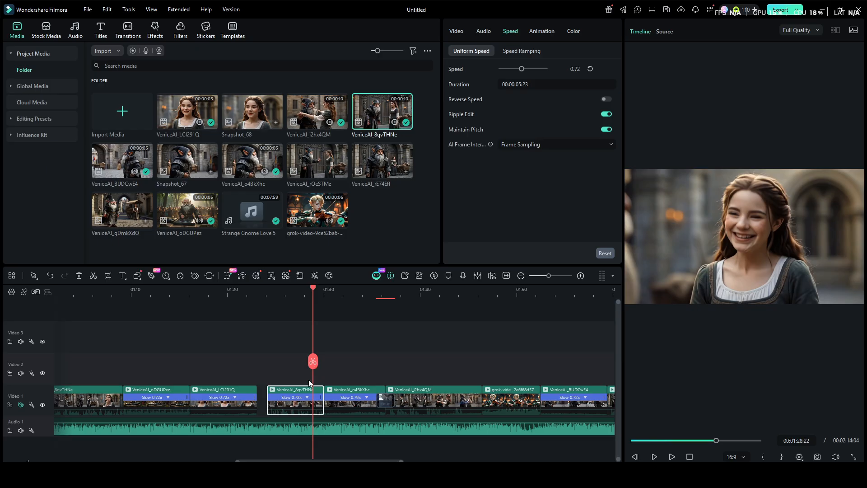
# Move the VeniceAI_8qvTHNe piece from the gap to Video 2 and set its speed to 0.68
pyautogui.moveTo(290, 404); pyautogui.dragTo(295, 373)
pyautogui.click(574, 69)
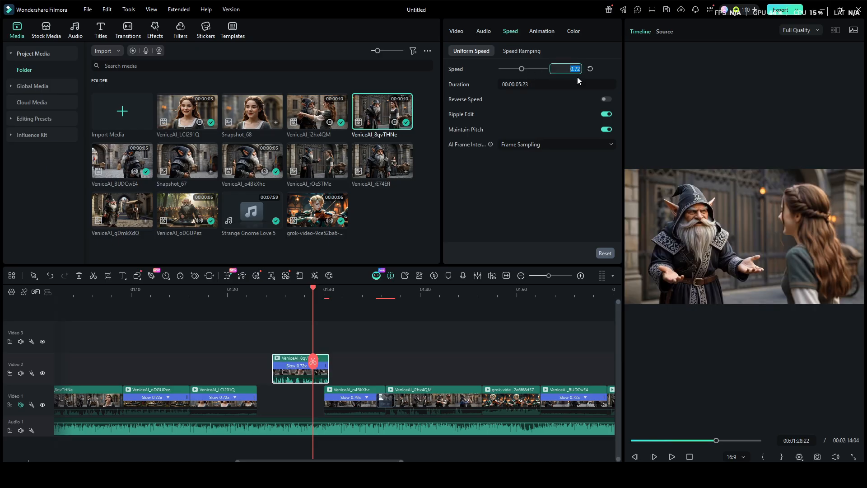
pyautogui.write('.68')
pyautogui.press('Return')
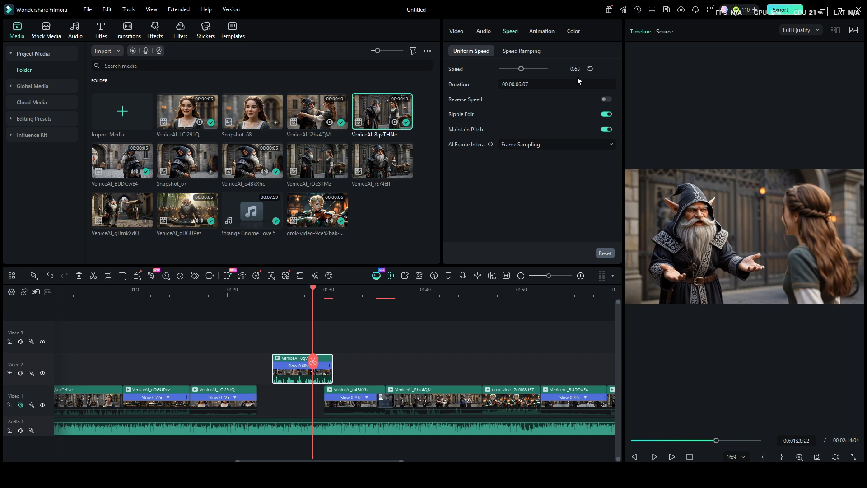
# Return VeniceAI_8qvTHNe to Video 1 directly before VeniceAI_o4BkXhc, and slow VeniceAI_LCI291Q to speed 0.69, placing it directly in front of VeniceAI_8qvTHNe
pyautogui.moveTo(296, 361); pyautogui.dragTo(294, 368)
pyautogui.moveTo(290, 392); pyautogui.dragTo(293, 394)
pyautogui.moveTo(230, 396); pyautogui.dragTo(230, 365)
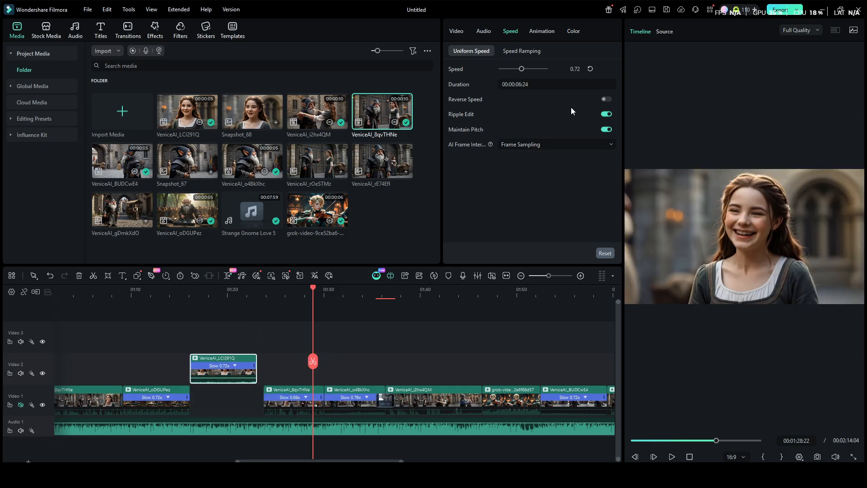
pyautogui.doubleClick(574, 69)
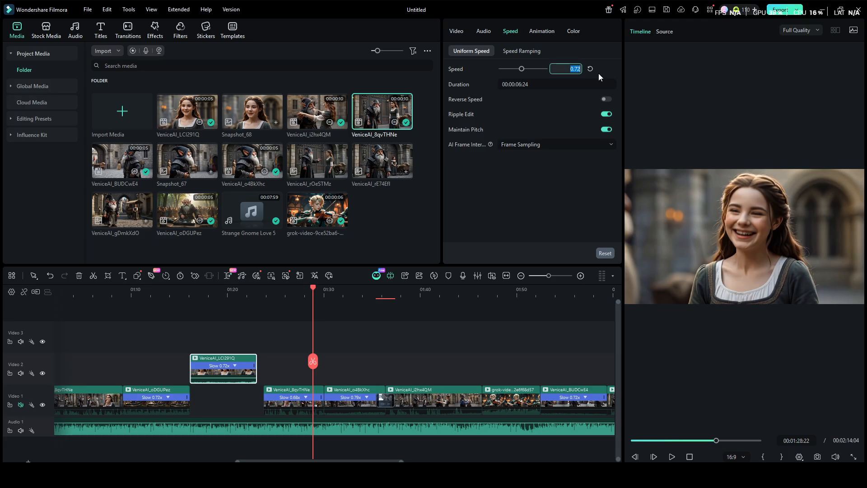
pyautogui.write('.69')
pyautogui.press('Return')
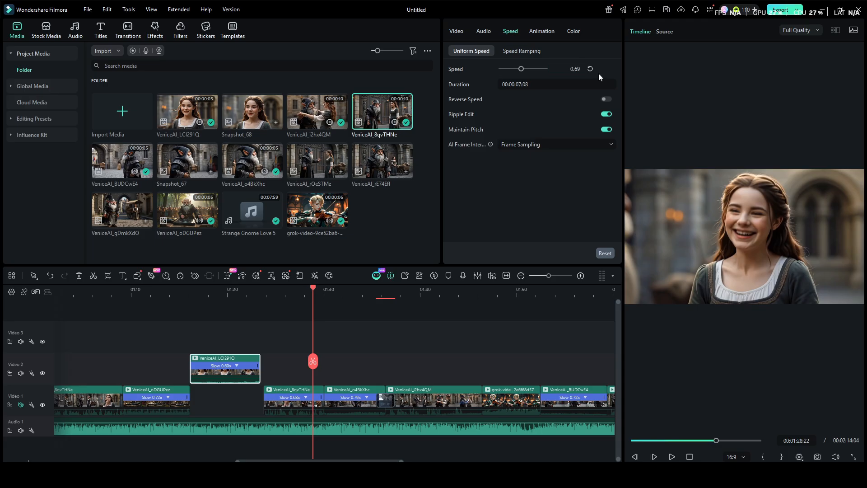
pyautogui.moveTo(239, 361); pyautogui.dragTo(243, 392)
# Slow VeniceAI_oDGUPez to speed 0.69, fit it into the Video 1 gap before VeniceAI_LCI291Q and play back the section
pyautogui.moveTo(149, 393); pyautogui.dragTo(153, 361)
pyautogui.moveTo(313, 361); pyautogui.dragTo(169, 348)
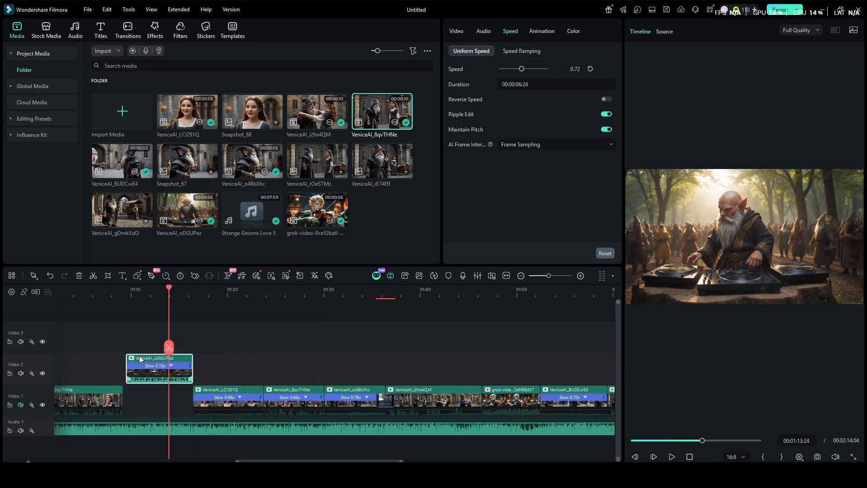
pyautogui.moveTo(150, 367); pyautogui.dragTo(147, 367)
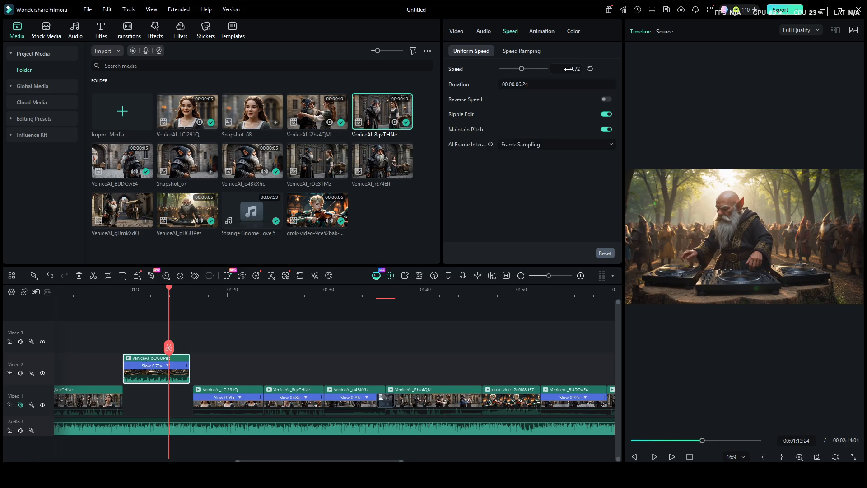
pyautogui.moveTo(568, 68); pyautogui.dragTo(565, 69)
pyautogui.moveTo(175, 350); pyautogui.dragTo(117, 344)
pyautogui.press('space')
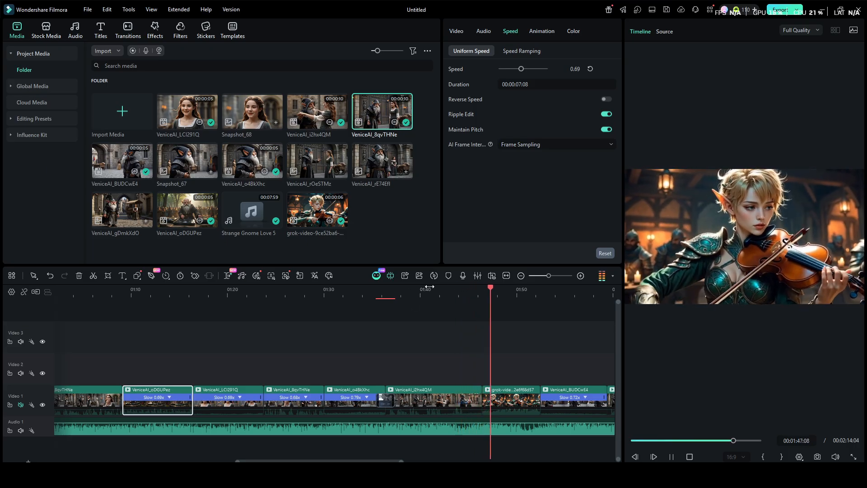
# Browse the trending titles and add Title 29 on Video 2 at the very start of the timeline
pyautogui.moveTo(548, 275); pyautogui.dragTo(546, 276)
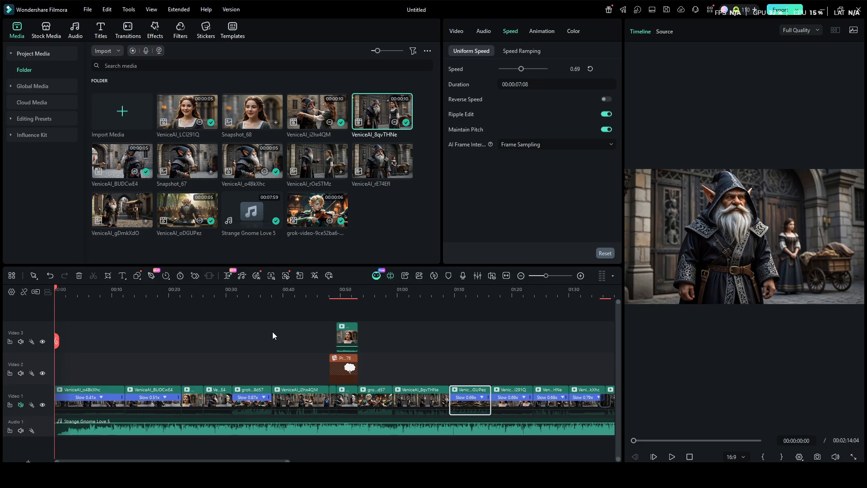
pyautogui.click(102, 29)
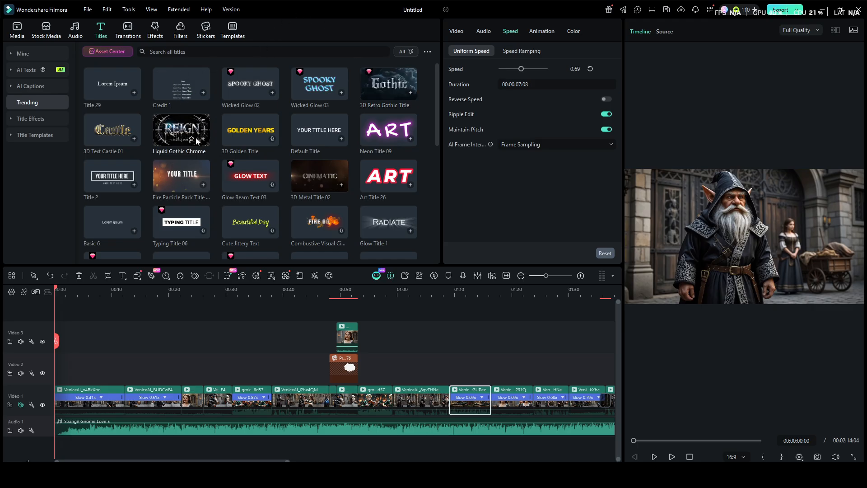
pyautogui.scroll(-2, 196, 138)
pyautogui.scroll(-4, 196, 138)
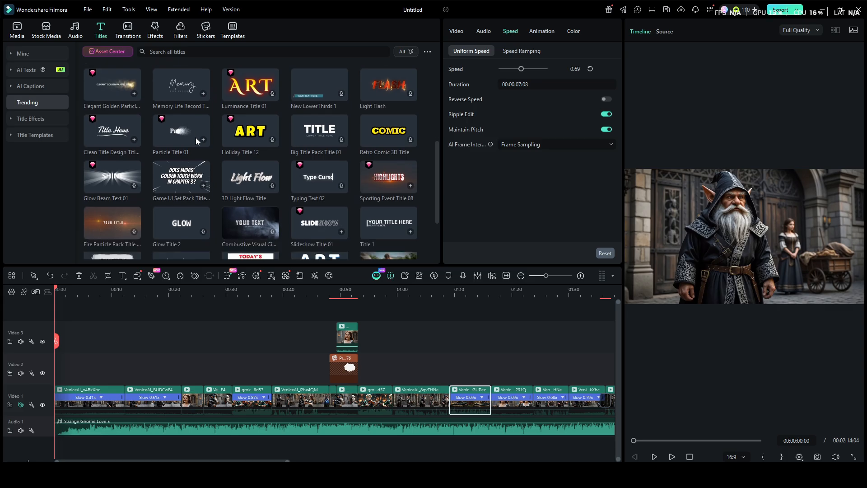
pyautogui.scroll(-3, 196, 138)
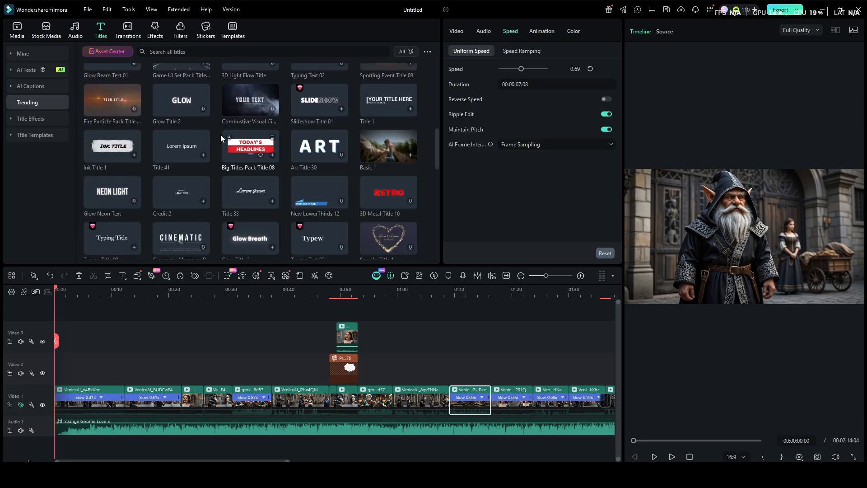
pyautogui.scroll(2, 221, 135)
pyautogui.scroll(2, 221, 135)
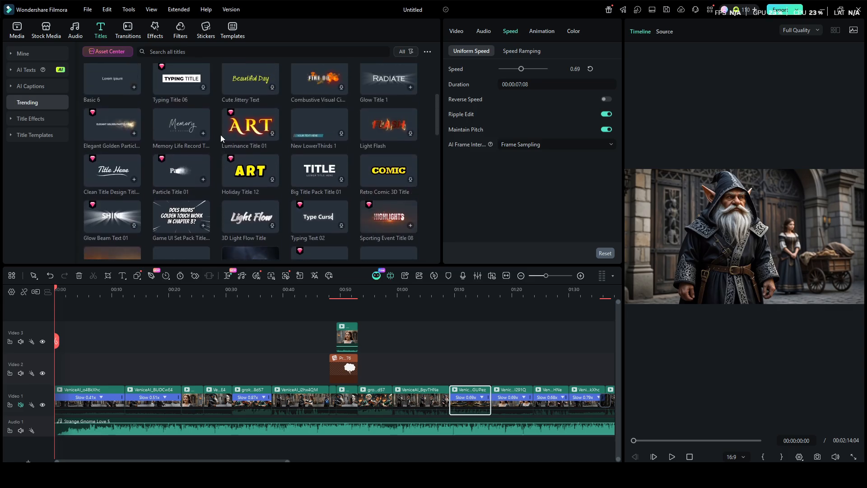
pyautogui.scroll(2, 205, 141)
pyautogui.scroll(2, 227, 142)
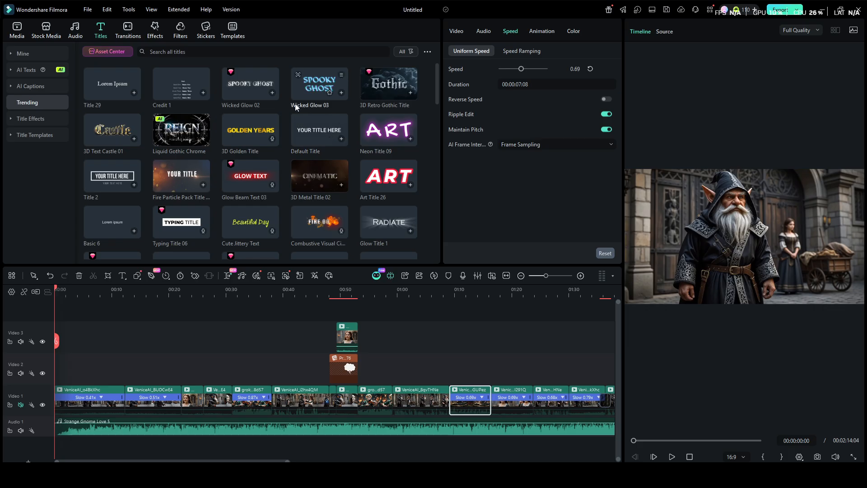
pyautogui.click(133, 92)
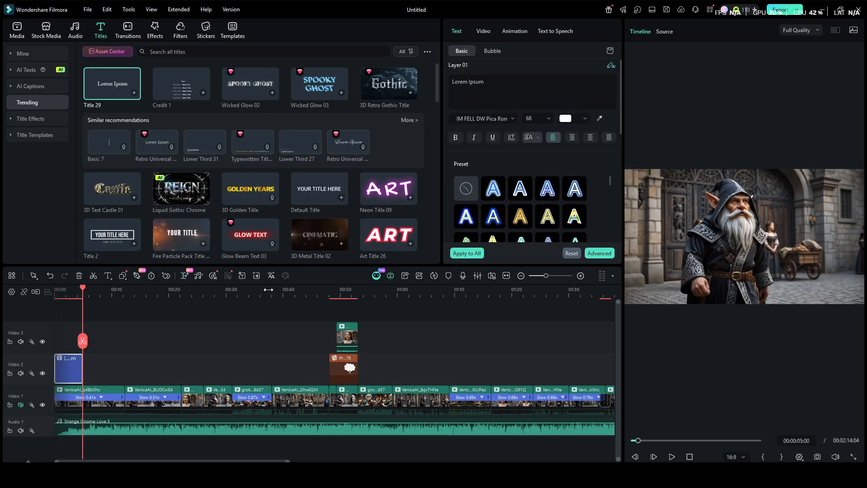
# Replace the title's placeholder text with "Stolen Heart"
pyautogui.write('S')
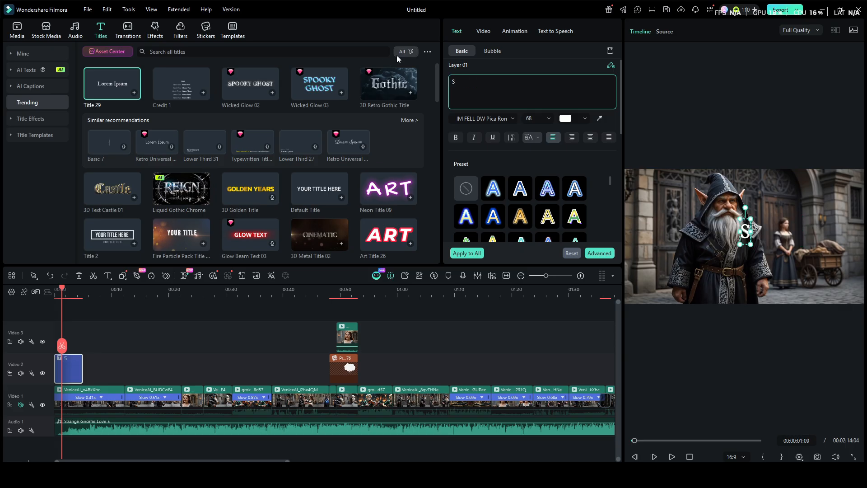
pyautogui.write('tolen')
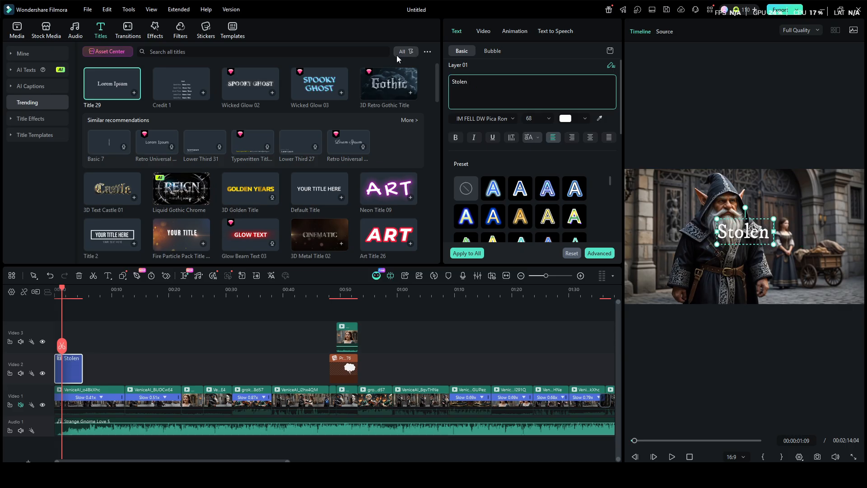
pyautogui.write(' Heart')
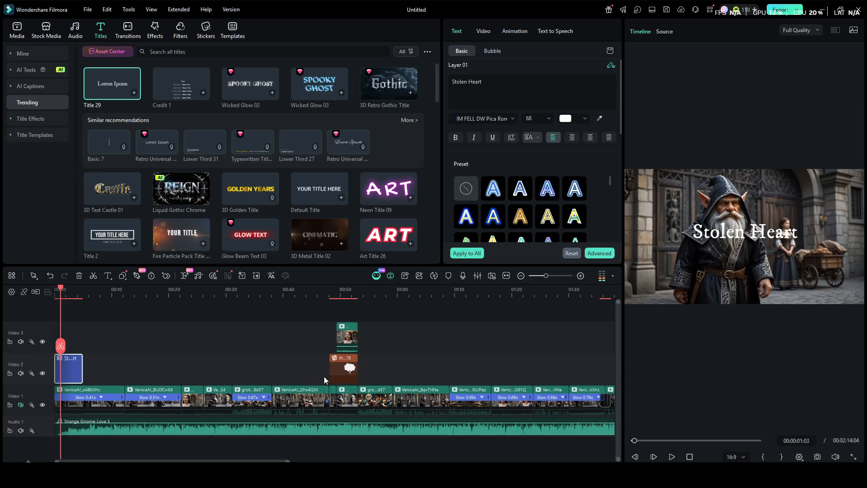
# Preview fonts on the "Stolen Heart" title and set its font to Tangerine Bold
pyautogui.click(514, 118)
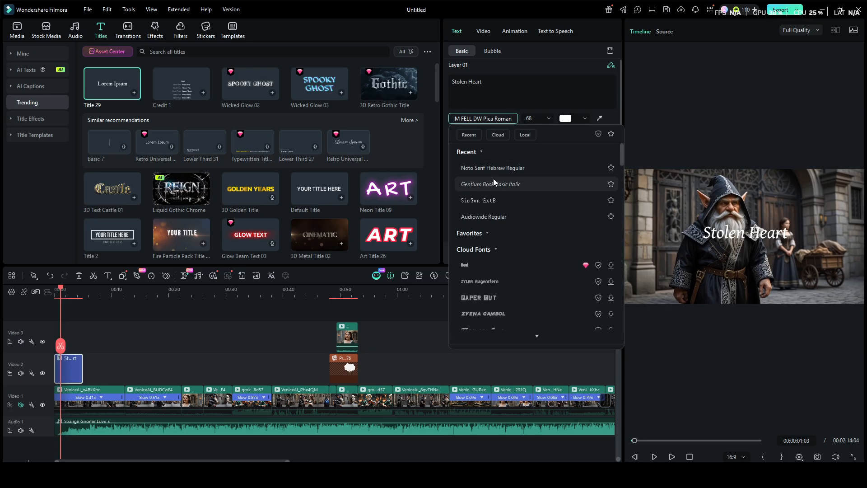
pyautogui.scroll(-3, 492, 202)
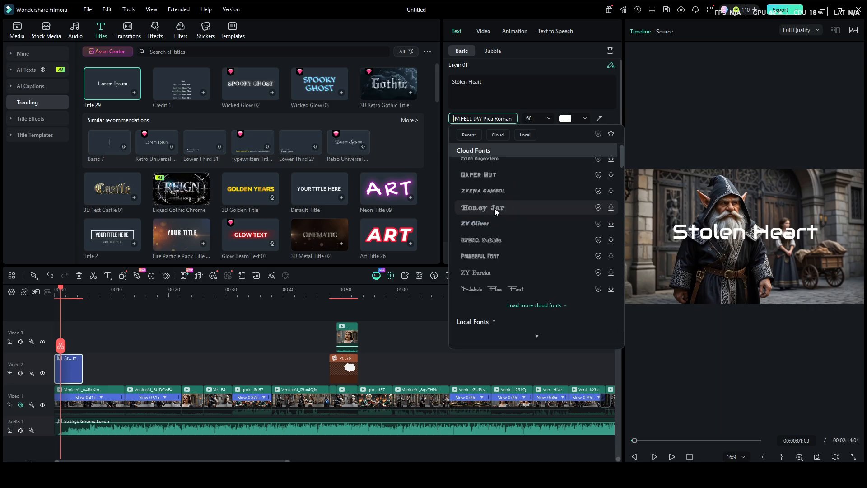
pyautogui.scroll(-10, 494, 208)
pyautogui.scroll(-8, 489, 224)
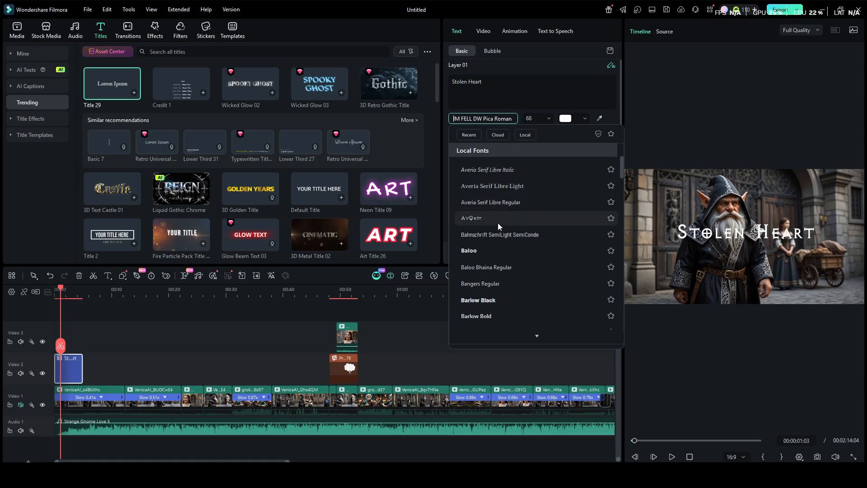
pyautogui.scroll(-10, 499, 224)
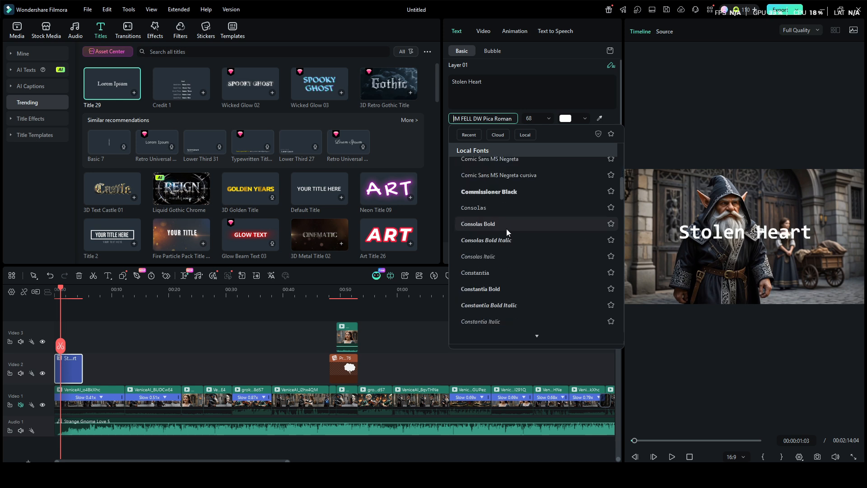
pyautogui.scroll(-3, 508, 233)
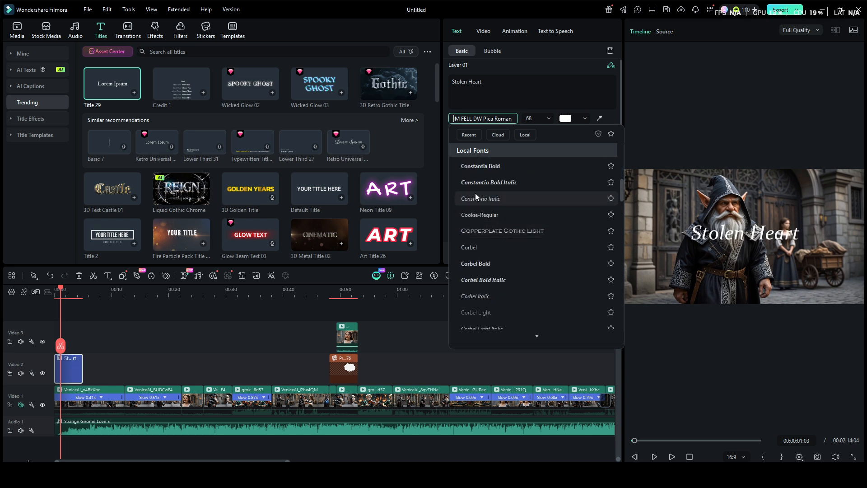
pyautogui.scroll(-3, 484, 212)
pyautogui.scroll(-8, 487, 223)
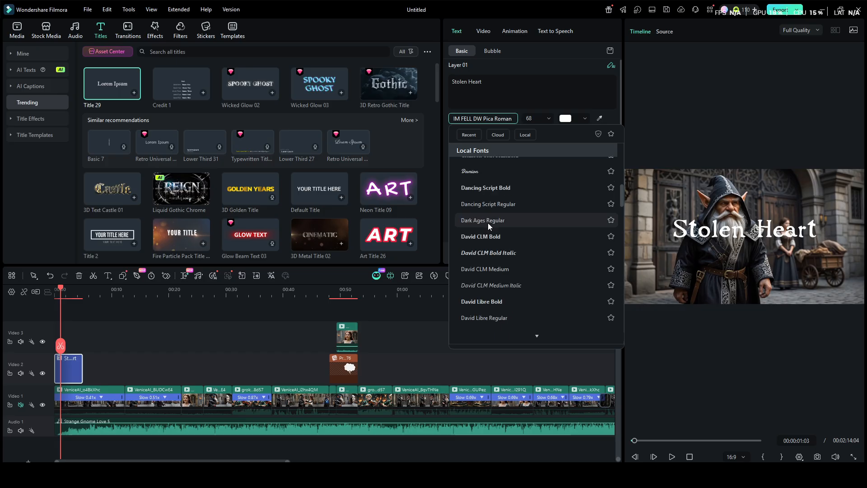
pyautogui.scroll(-10, 489, 227)
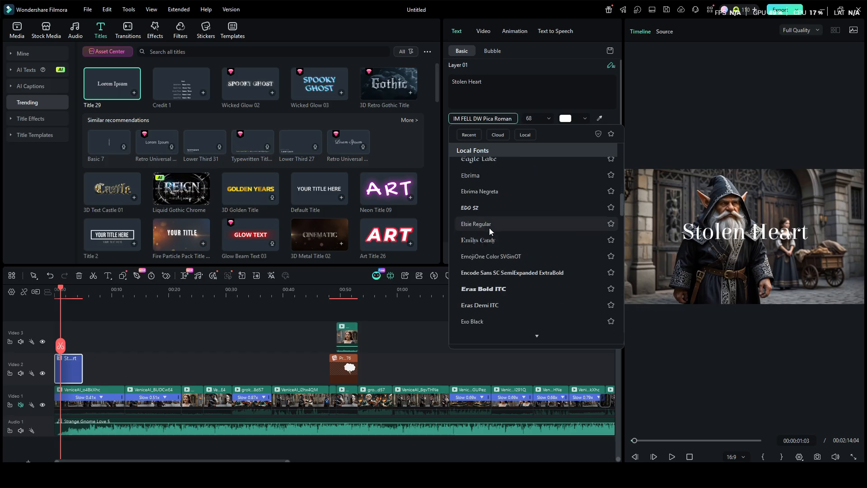
pyautogui.scroll(-8, 492, 234)
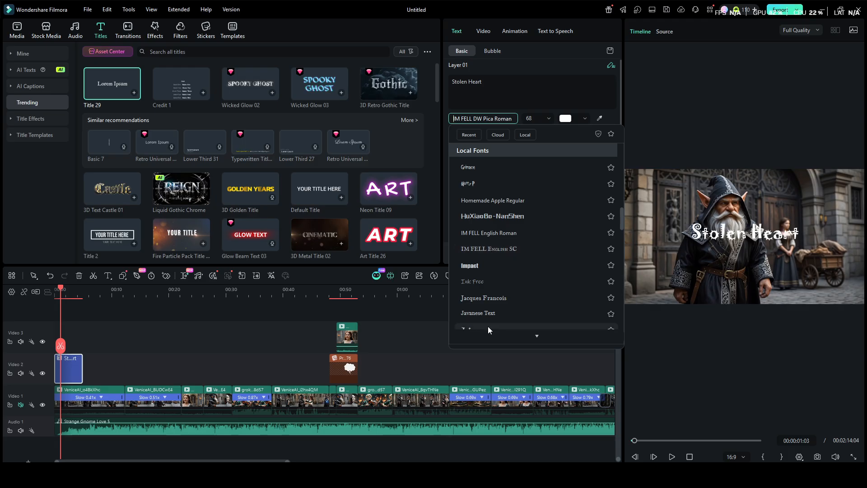
pyautogui.scroll(-5, 488, 326)
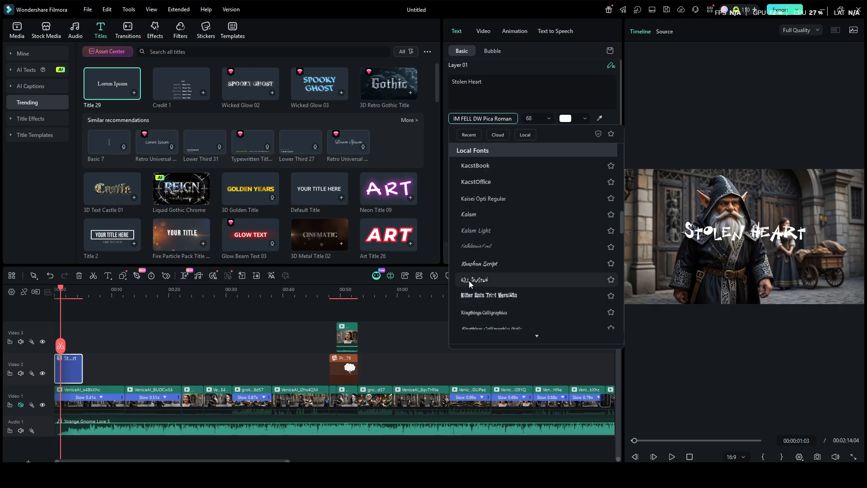
pyautogui.click(484, 166)
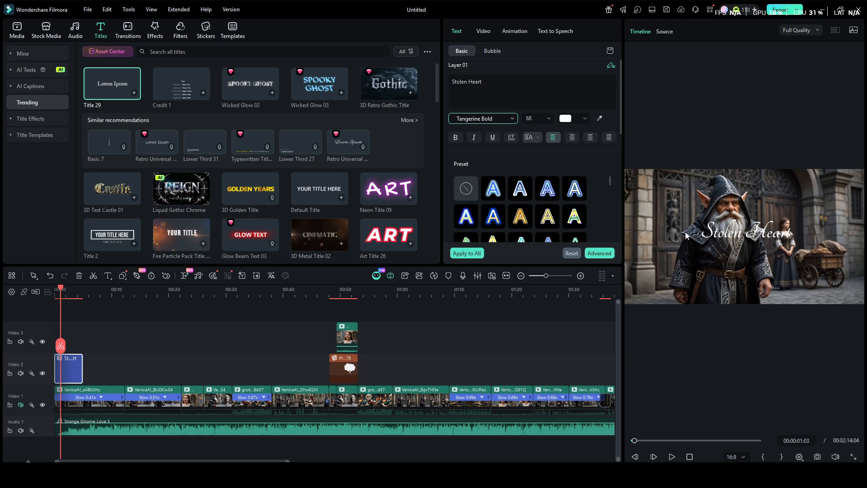
# Apply the blue glowing text preset to the "Stolen Heart" title and set its font size to 105
pyautogui.click(499, 193)
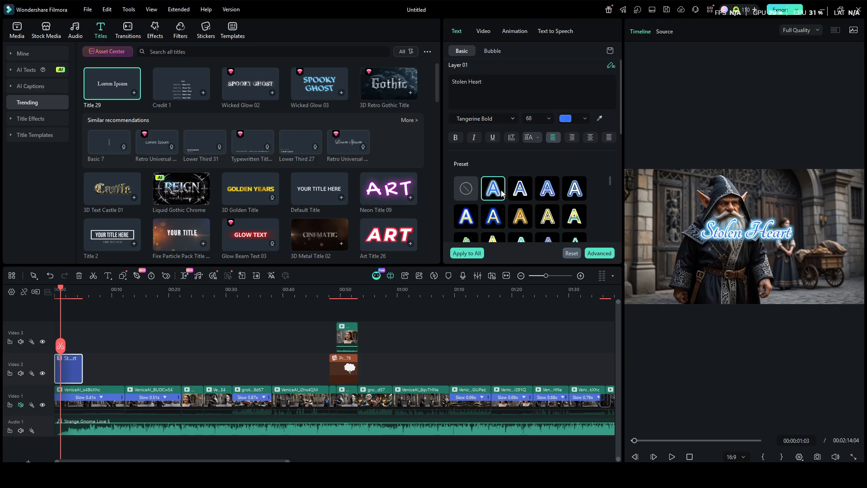
pyautogui.click(547, 119)
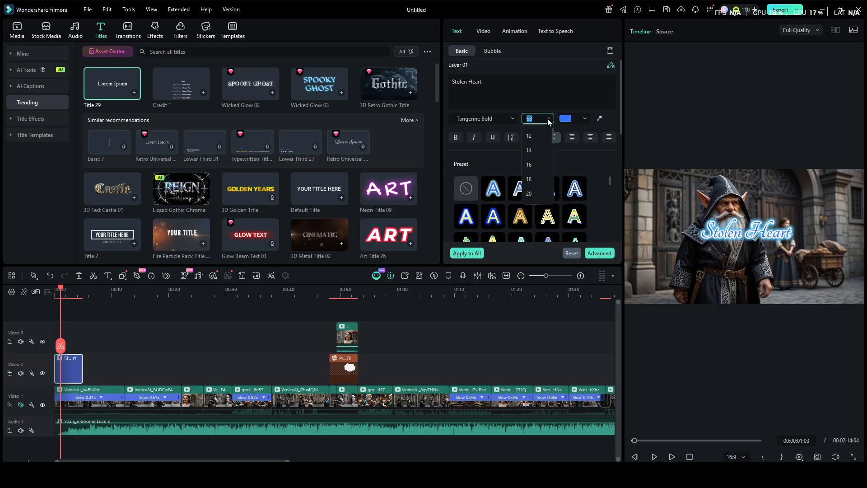
pyautogui.scroll(-5, 543, 180)
pyautogui.scroll(-4, 542, 180)
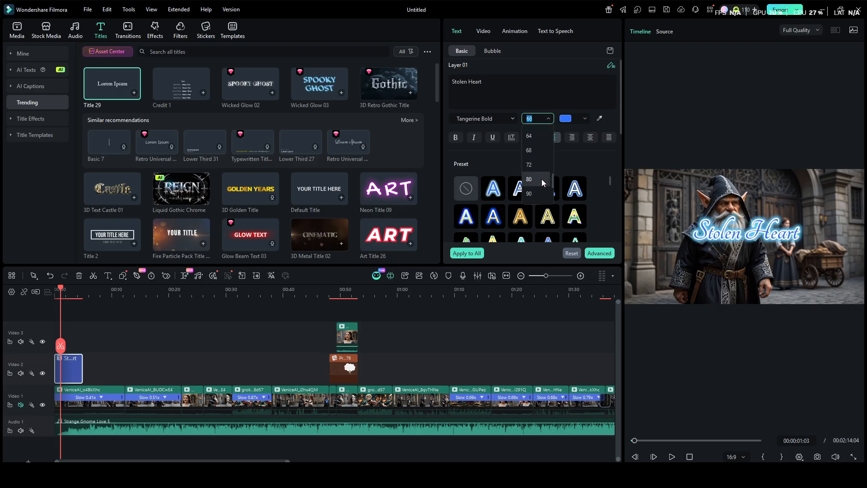
pyautogui.click(540, 194)
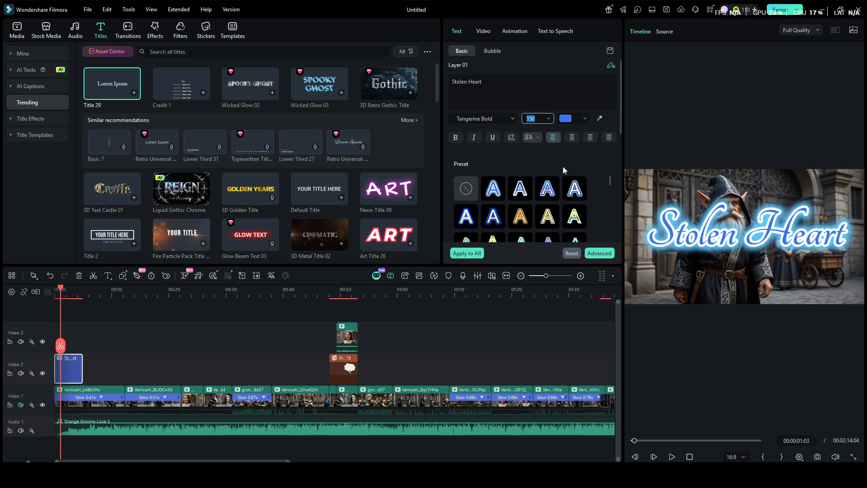
pyautogui.click(547, 119)
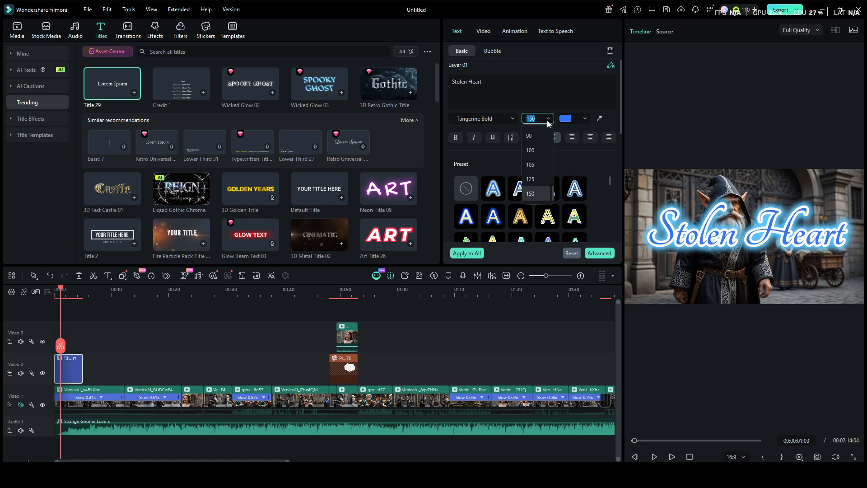
pyautogui.click(538, 165)
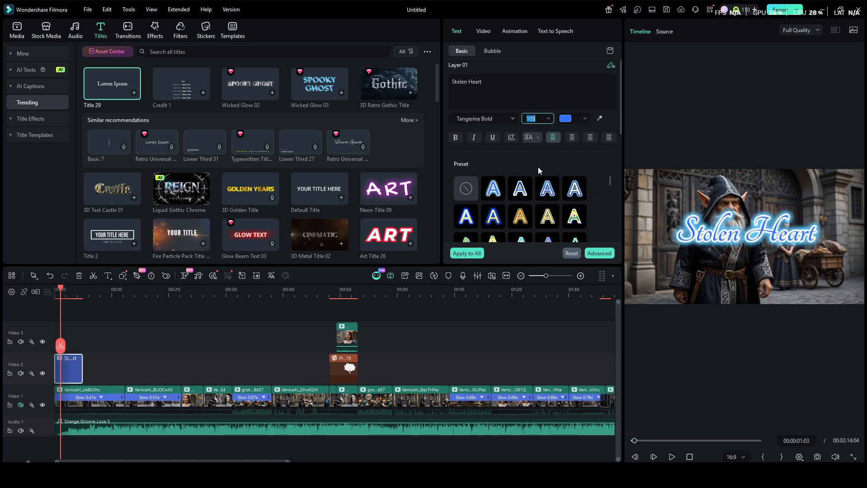
# Try the yellow text preset on the "Stolen Heart" title and replace it with a black-and-white outlined preset
pyautogui.click(547, 213)
pyautogui.scroll(-3, 544, 203)
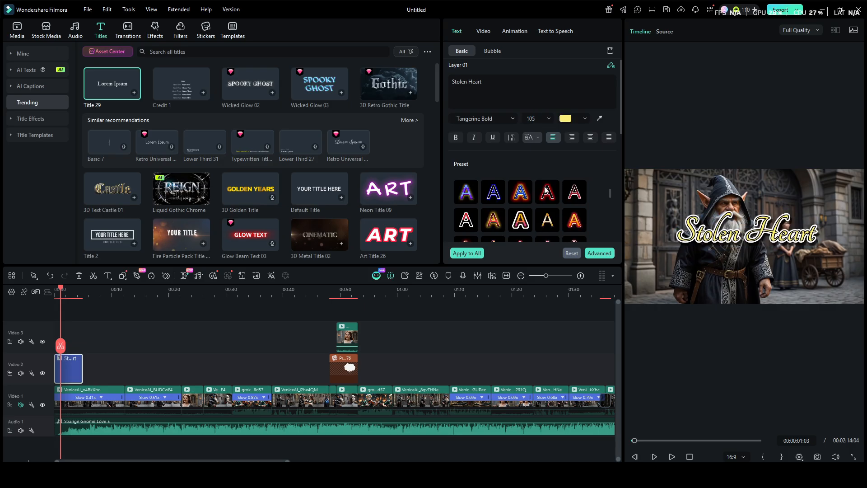
pyautogui.scroll(-3, 542, 200)
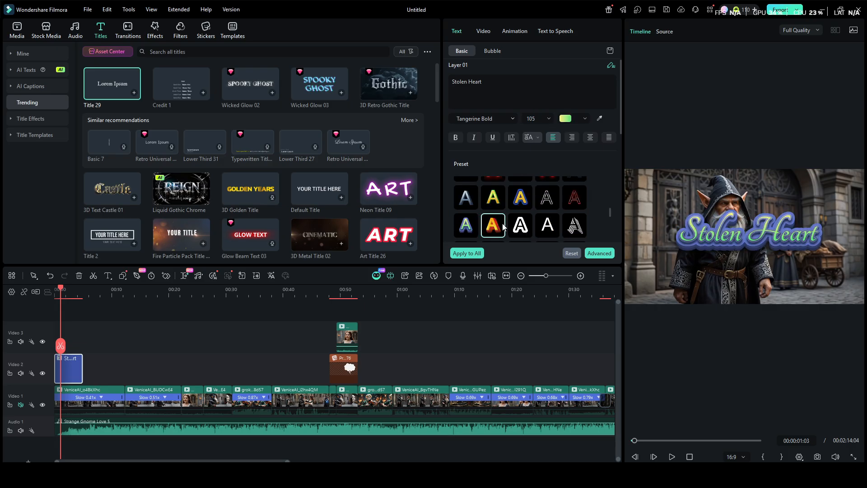
pyautogui.click(547, 225)
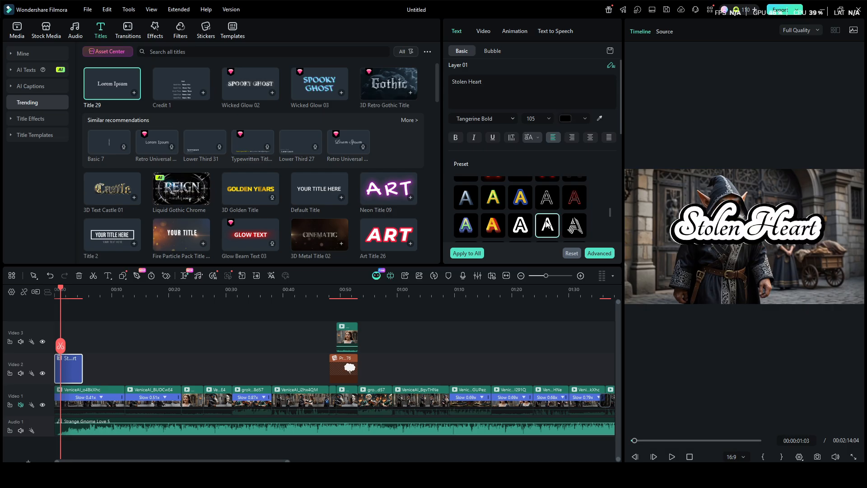
# Try the white, yellow-outlined and blue gradient text presets on the "Stolen Heart" title
pyautogui.scroll(-1, 538, 221)
pyautogui.click(520, 226)
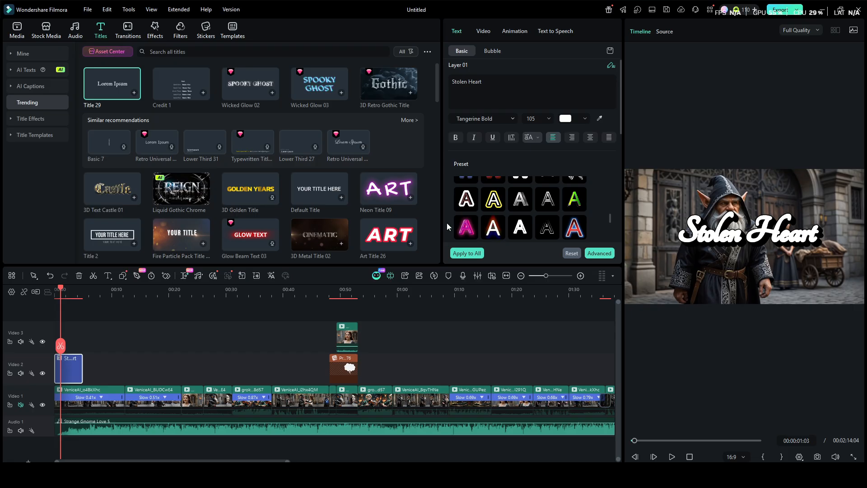
pyautogui.click(461, 223)
pyautogui.scroll(-1, 534, 231)
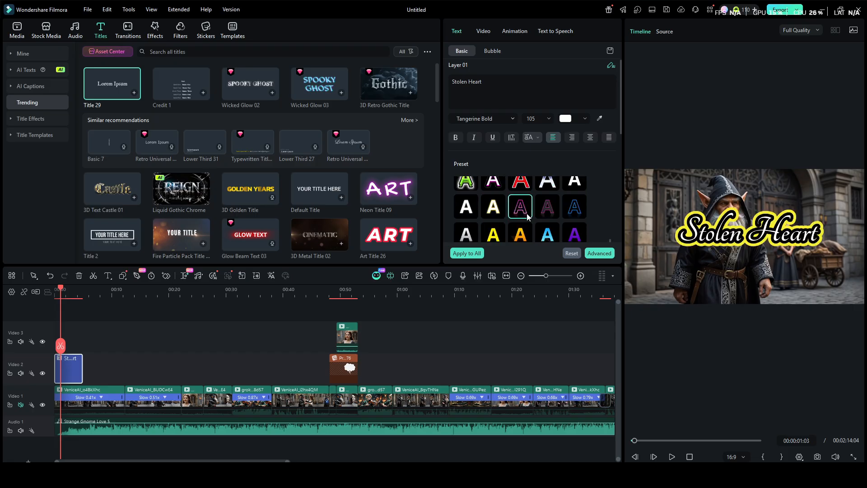
pyautogui.click(547, 233)
pyautogui.scroll(-1, 547, 230)
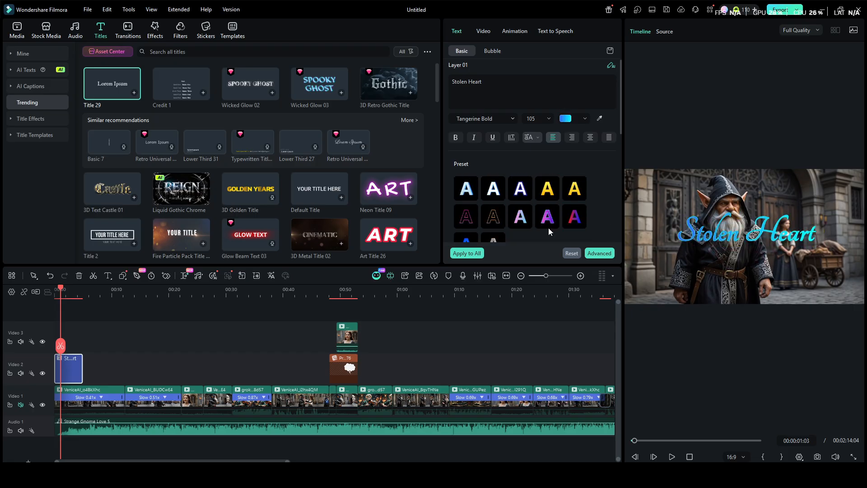
# Compare further text presets on the "Stolen Heart" title and apply the red one with white and blue outlines
pyautogui.click(545, 216)
pyautogui.click(517, 217)
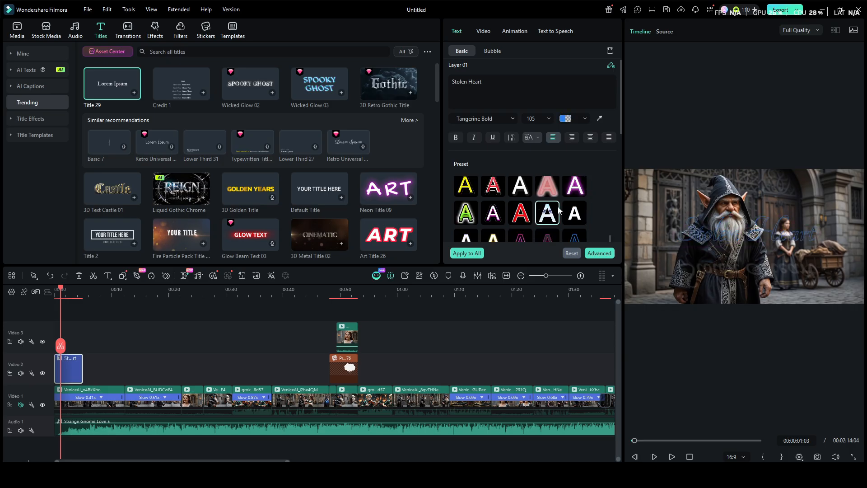
pyautogui.click(554, 211)
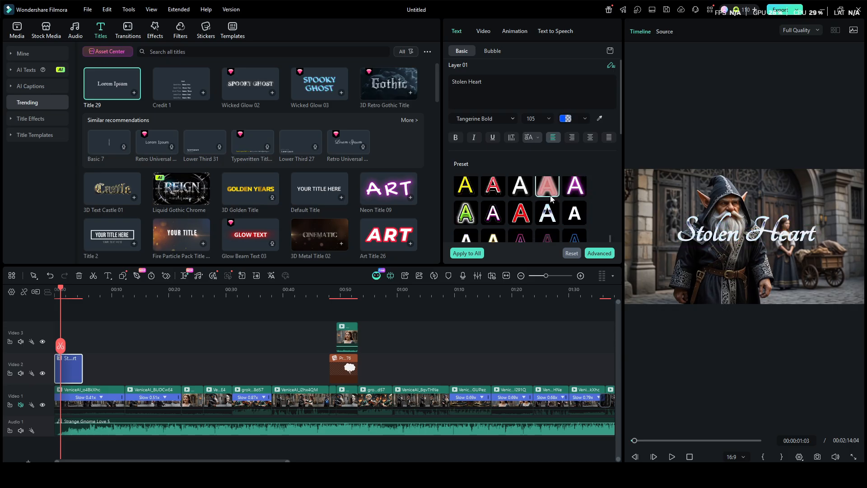
pyautogui.click(547, 190)
pyautogui.scroll(-2, 547, 203)
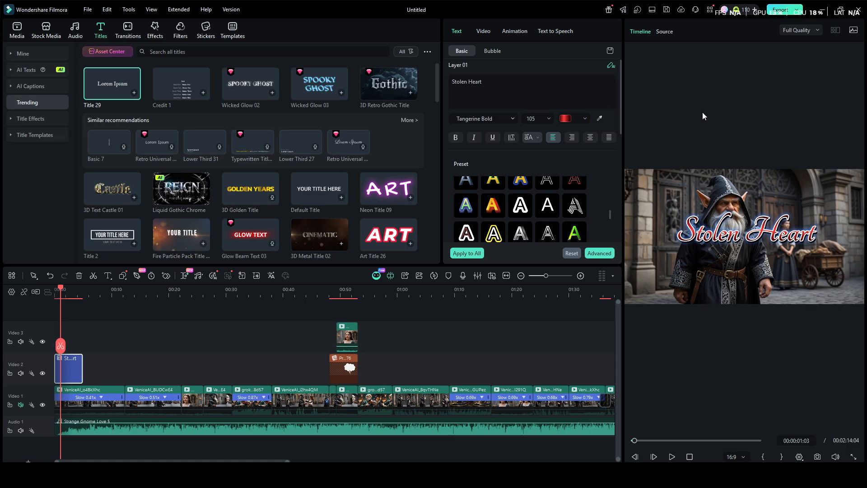
# Play back the video's opening to check the styled title and the first clips
pyautogui.click(672, 456)
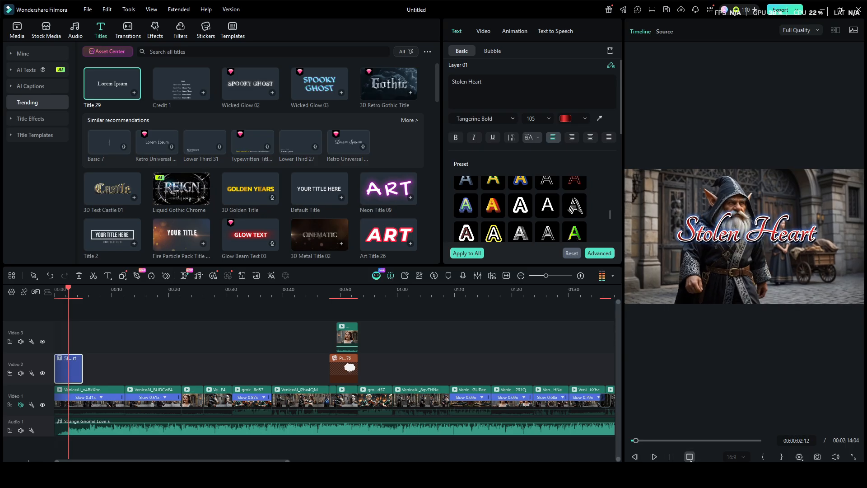
pyautogui.click(673, 456)
pyautogui.click(672, 457)
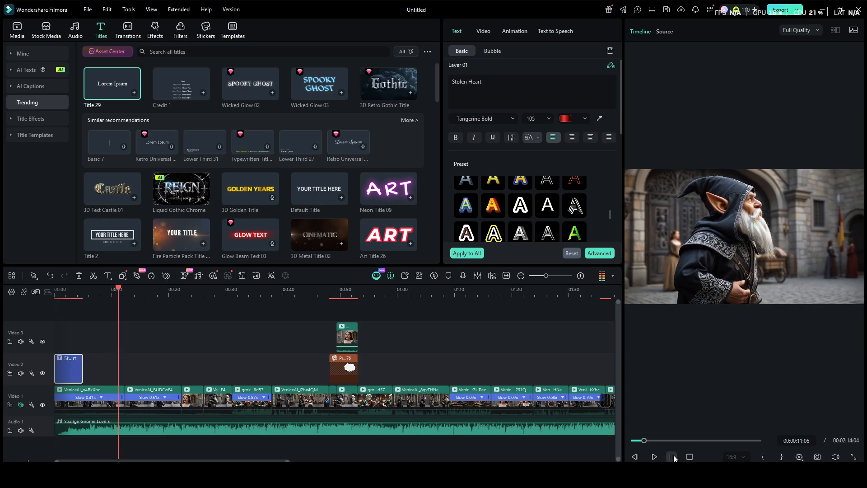
pyautogui.click(672, 456)
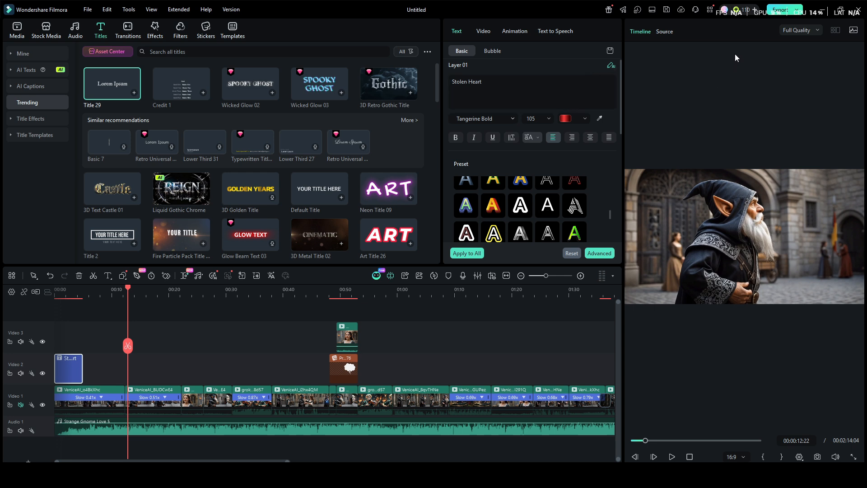
# Export the music video locally as an MP4 with quality set to High, and close the export window once rendering finishes
pyautogui.click(779, 11)
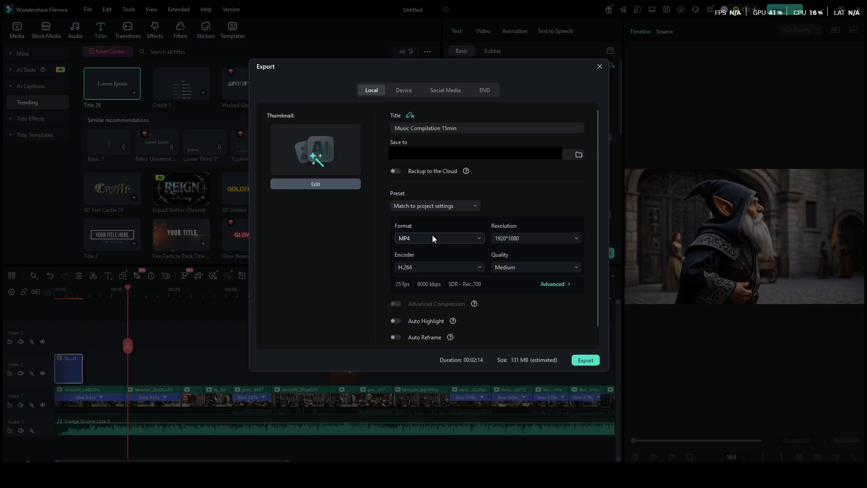
pyautogui.click(468, 241)
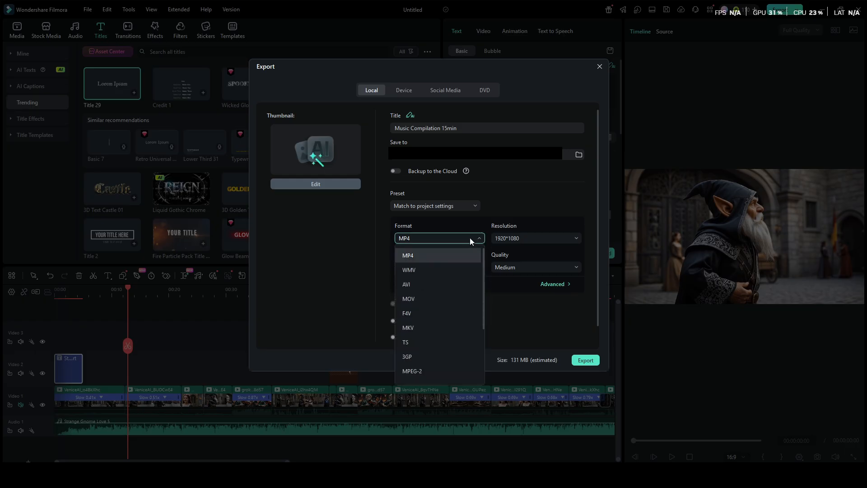
pyautogui.click(470, 238)
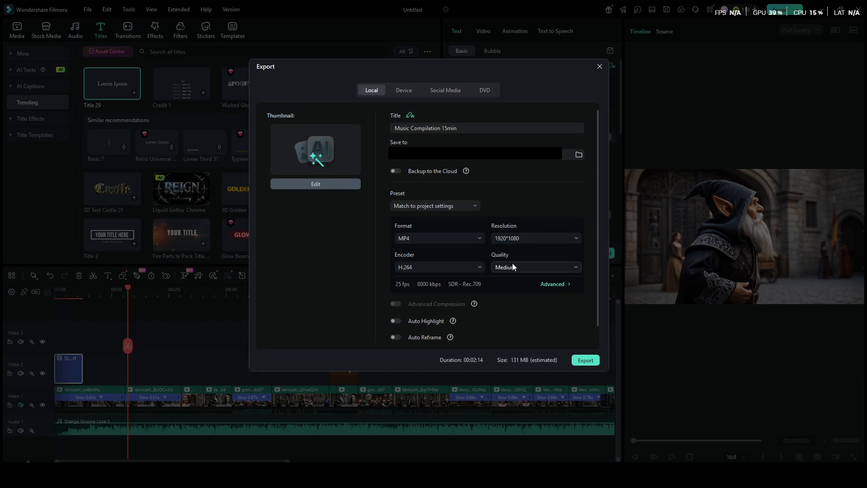
pyautogui.click(545, 267)
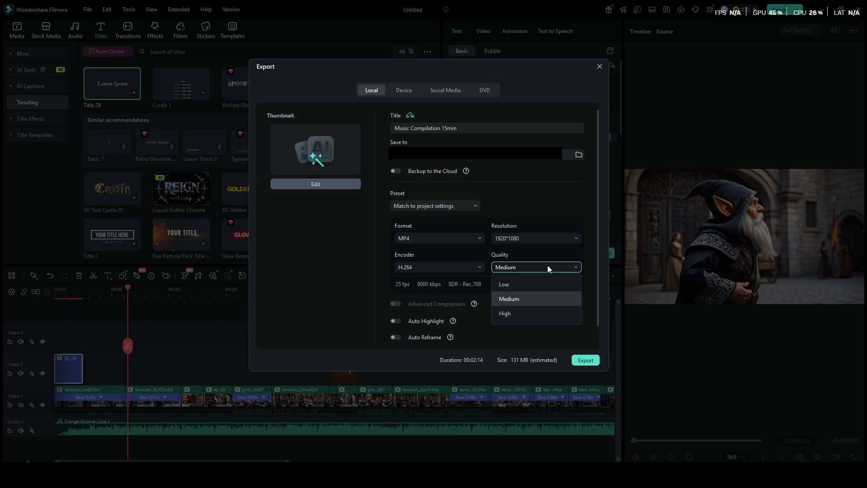
pyautogui.click(510, 312)
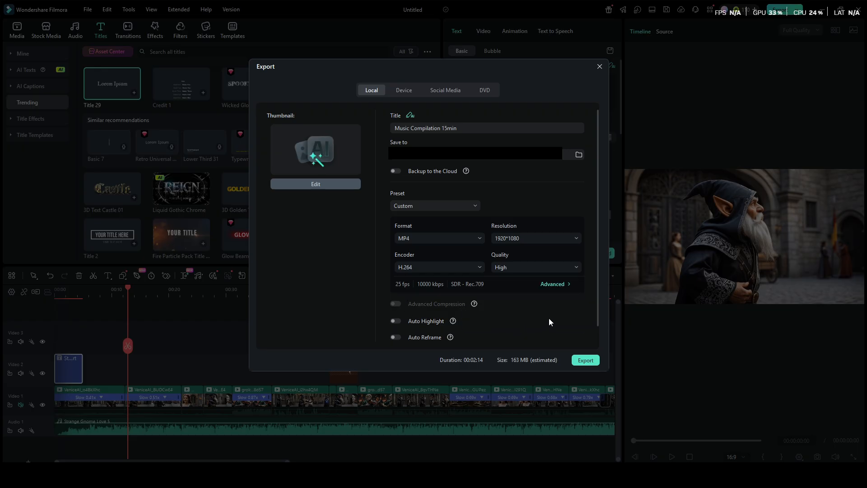
pyautogui.click(586, 361)
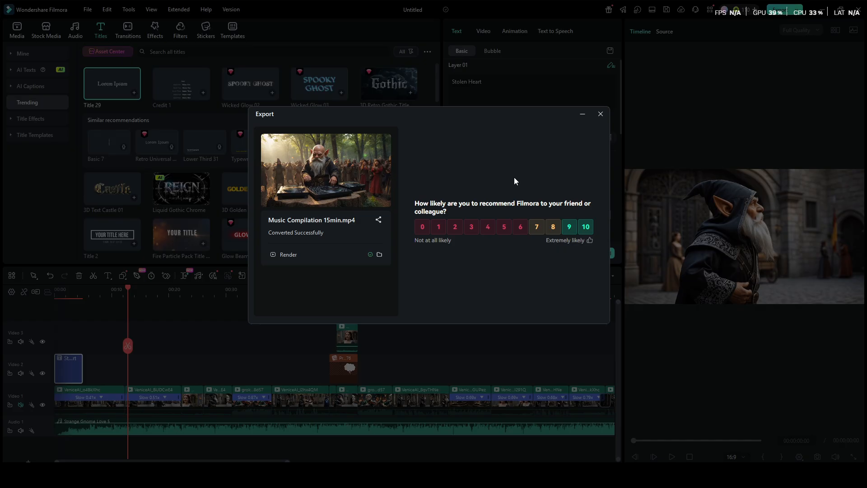
pyautogui.click(601, 114)
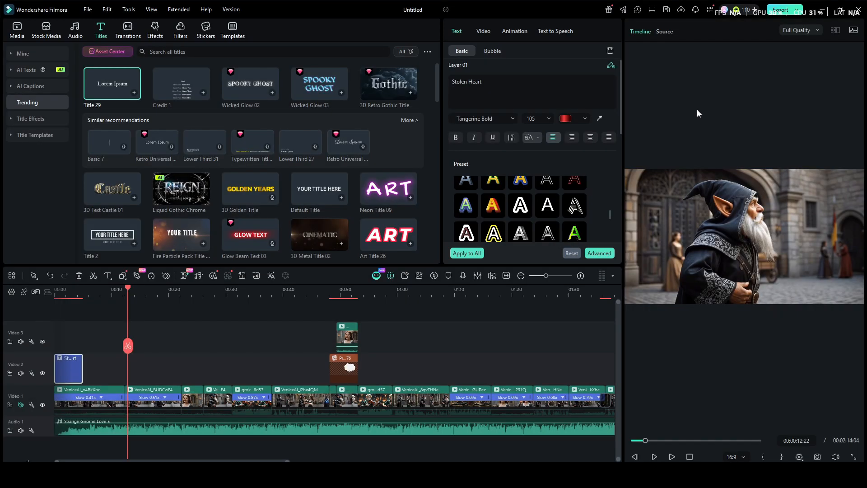